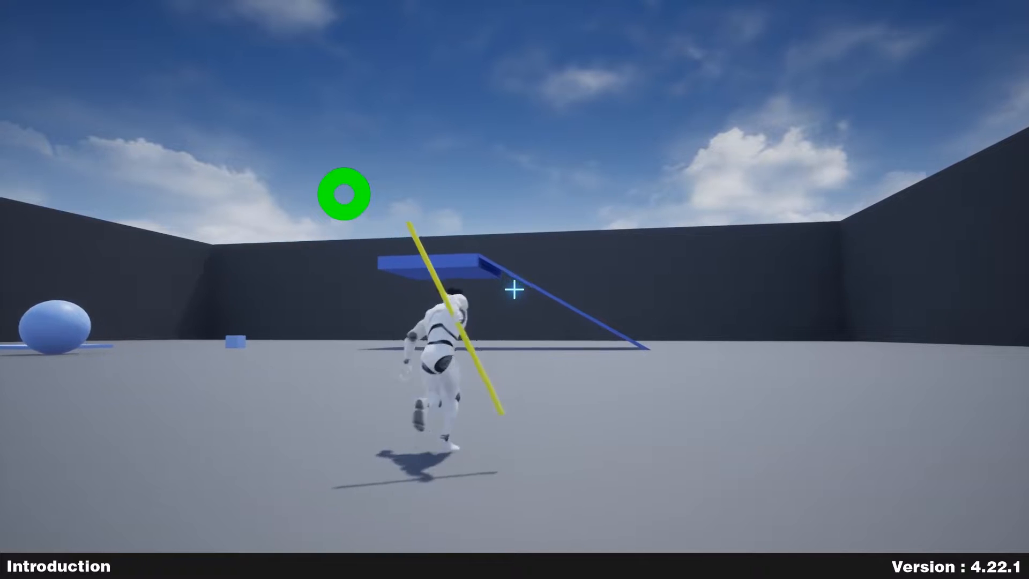
# Step: Sprint the staff-carrying character around the BaseMap arena to show the gameplay demo
pyautogui.press('shift')
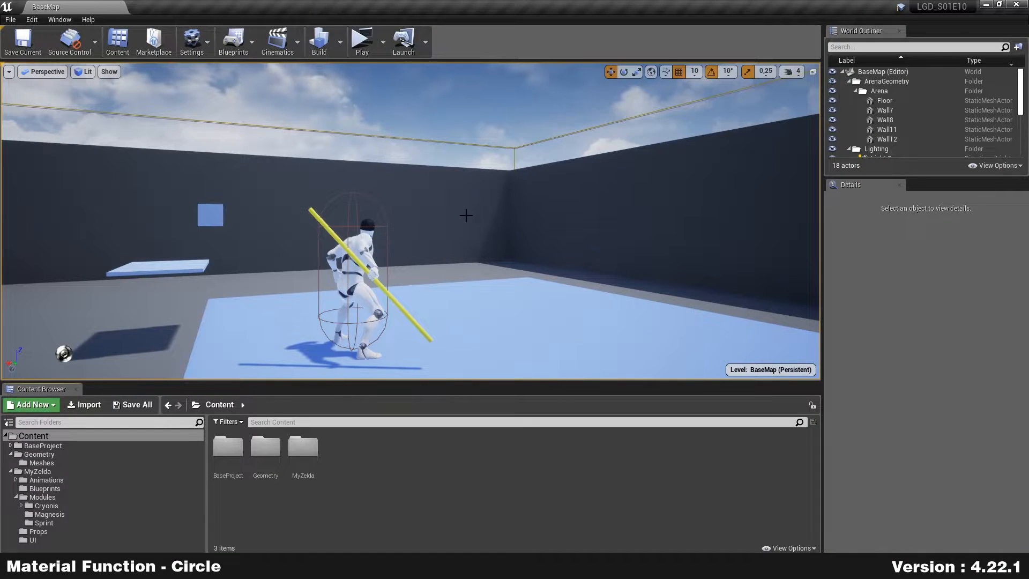
pyautogui.click(361, 35)
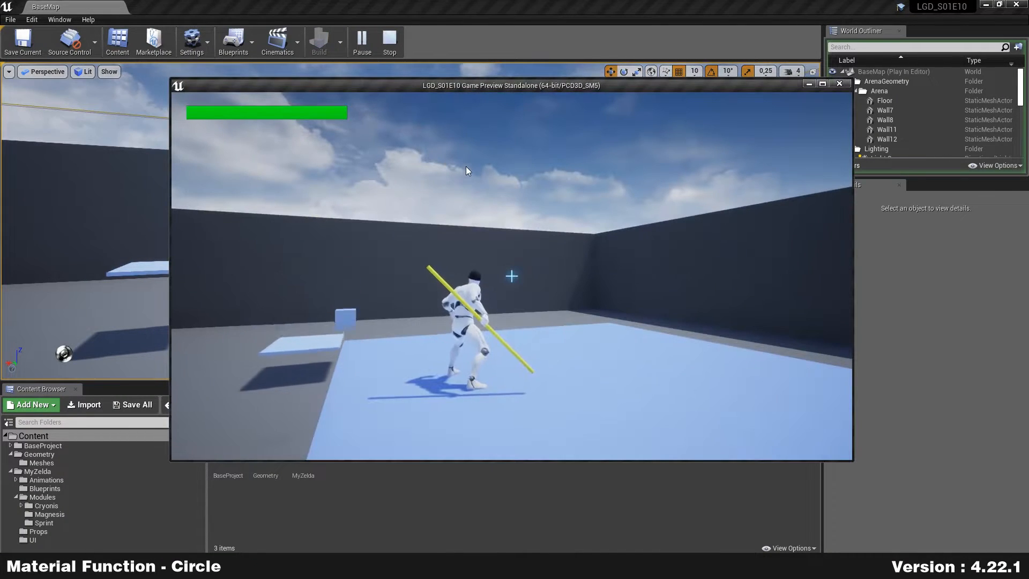
pyautogui.press('w')
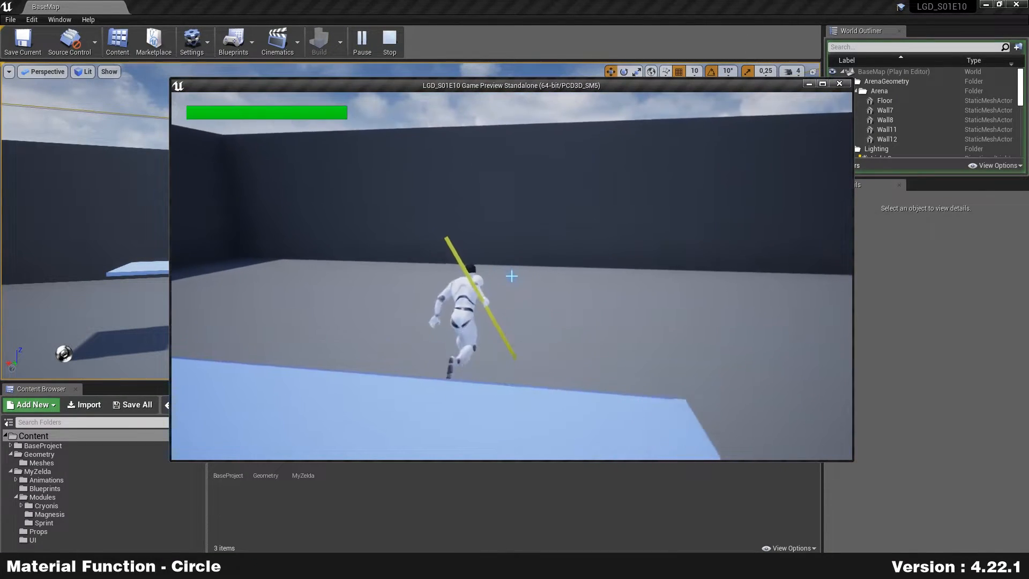
pyautogui.press('w')
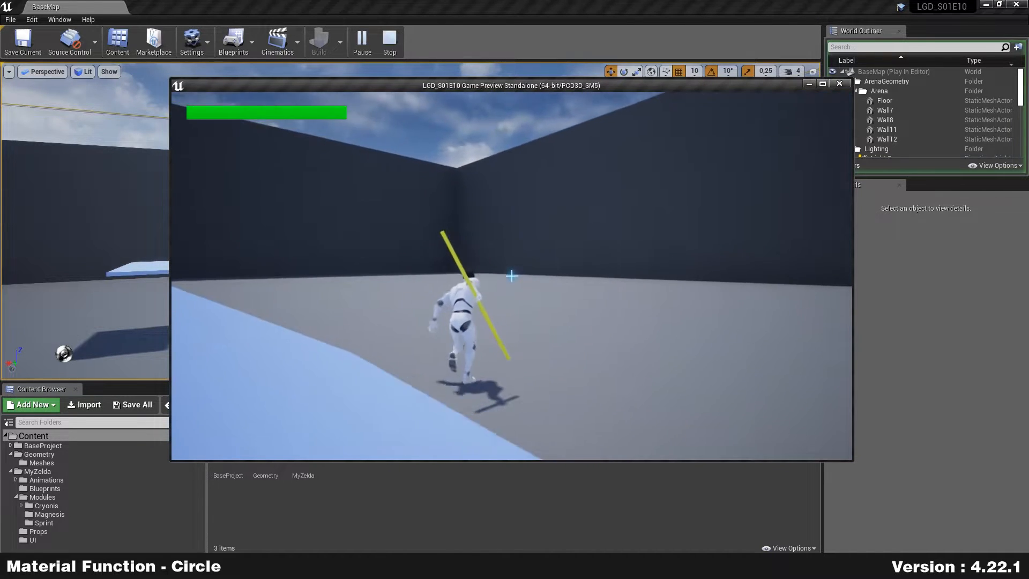
pyautogui.press('w')
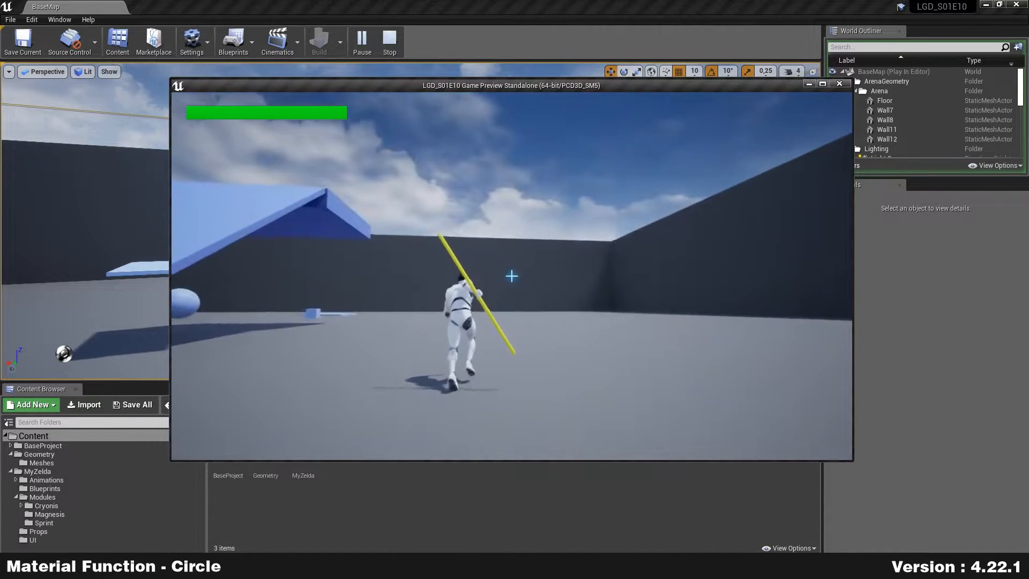
pyautogui.press('shift')
pyautogui.press('w')
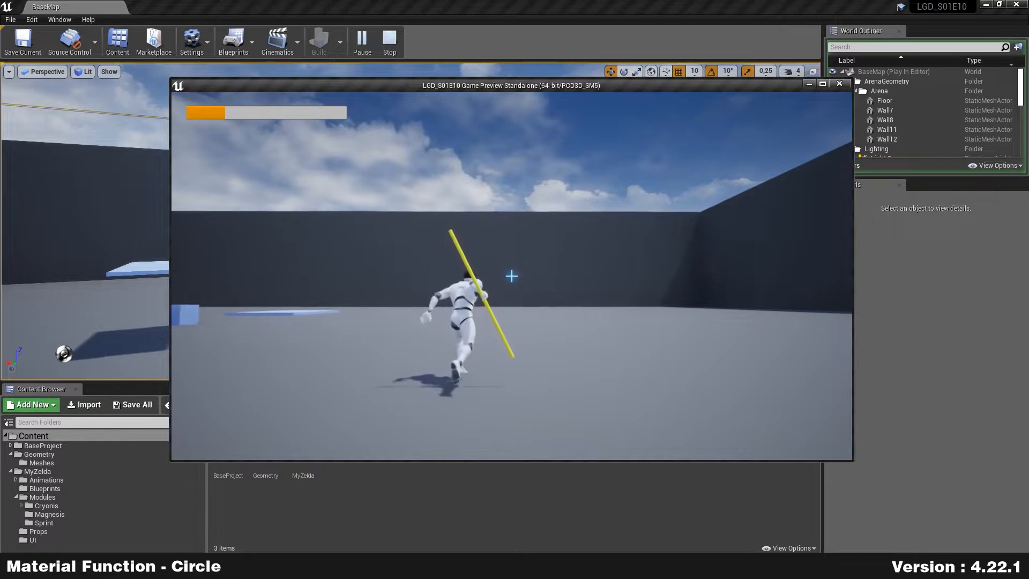
pyautogui.press('w')
pyautogui.press('shift')
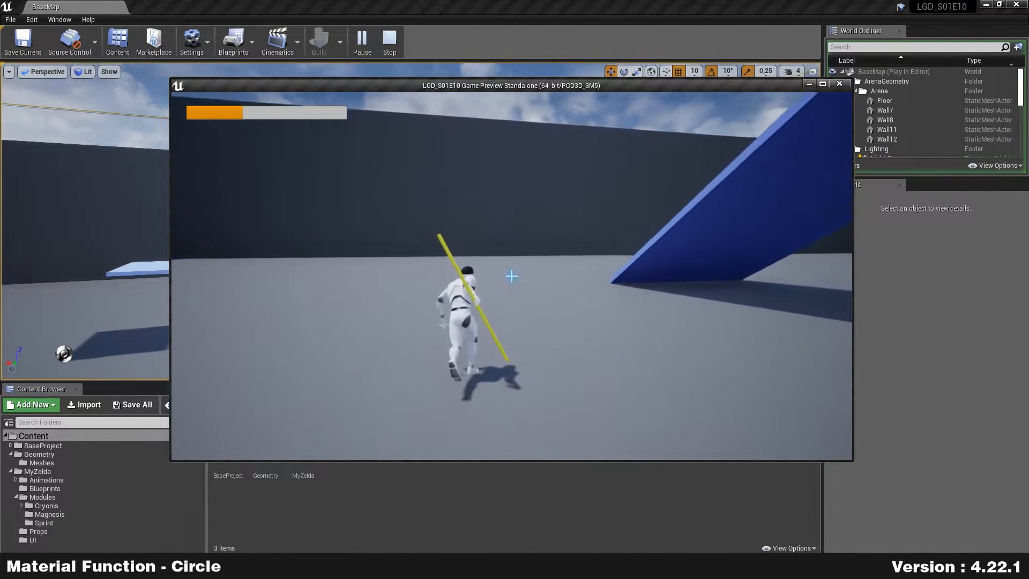
pyautogui.press('w')
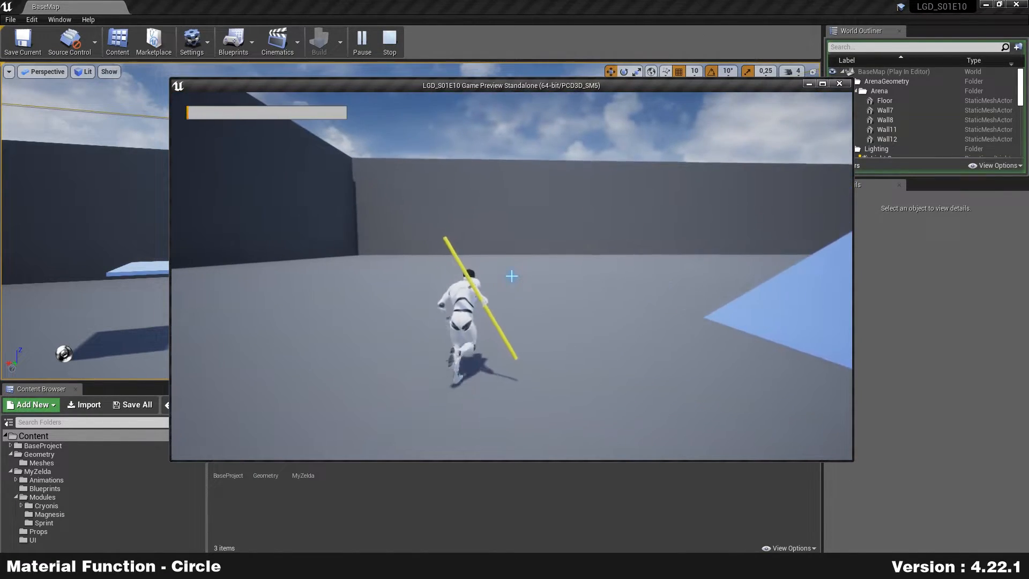
pyautogui.press('w')
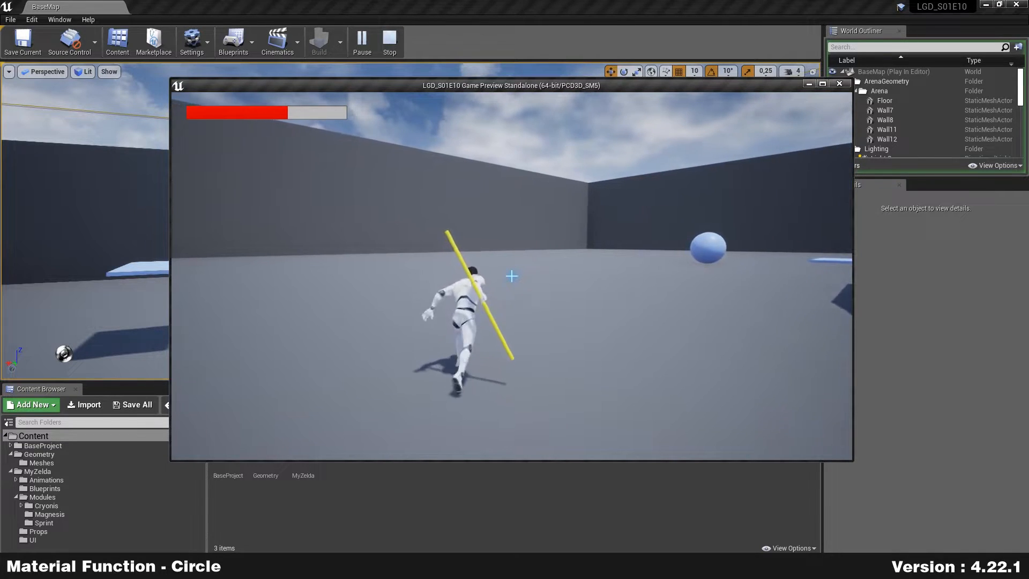
pyautogui.press('w')
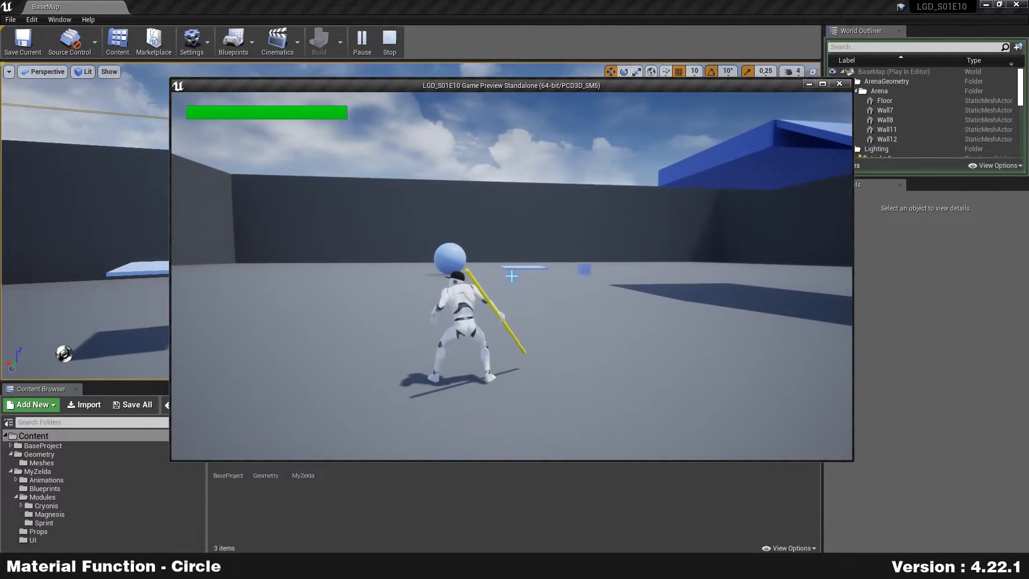
pyautogui.press('w')
pyautogui.press('shift')
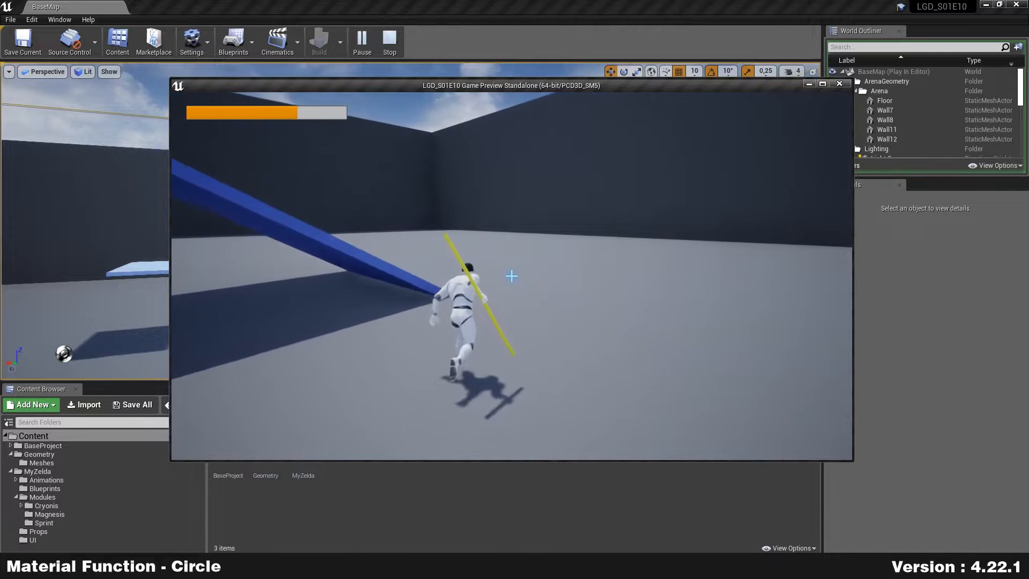
pyautogui.press('w')
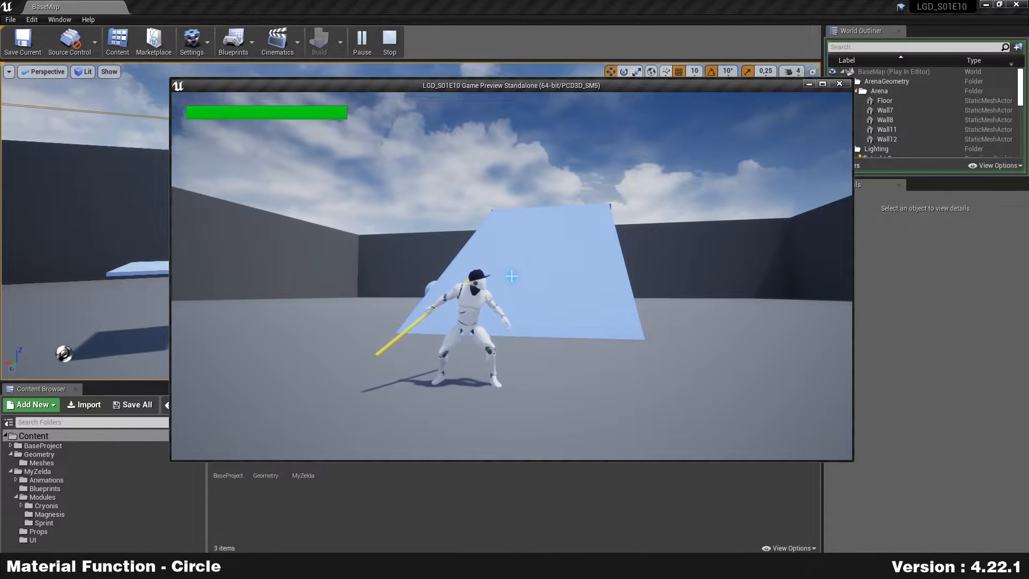
# Step: Stop the test play and browse to the MyZelda > Modules > Sprint folder
pyautogui.press('Escape')
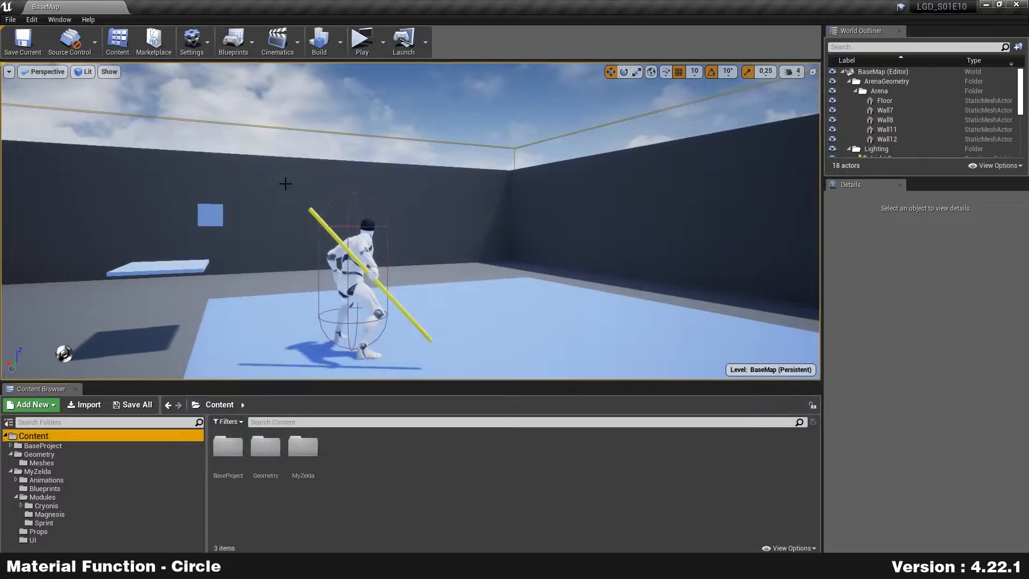
pyautogui.click(439, 504)
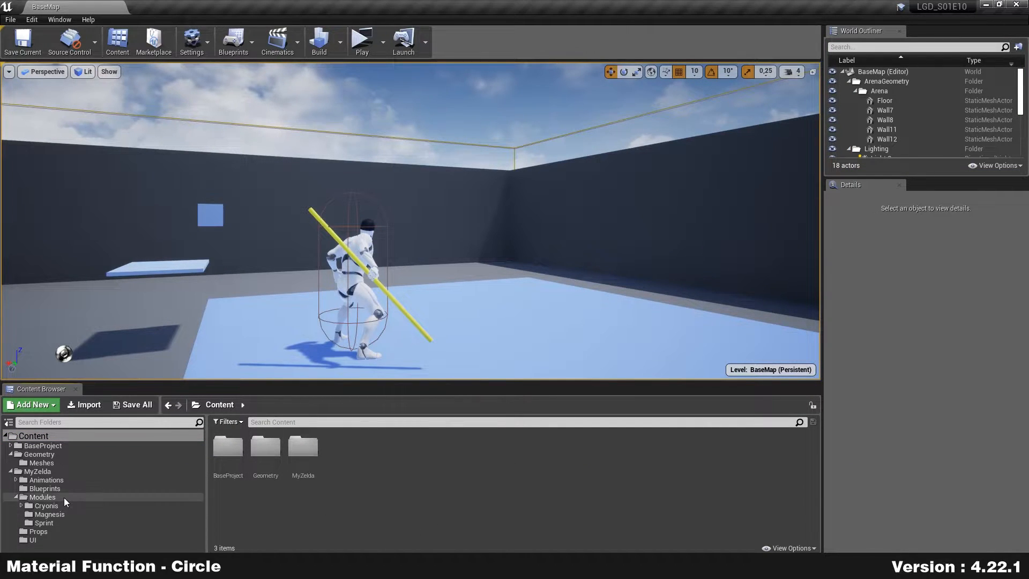
pyautogui.click(43, 497)
pyautogui.click(44, 522)
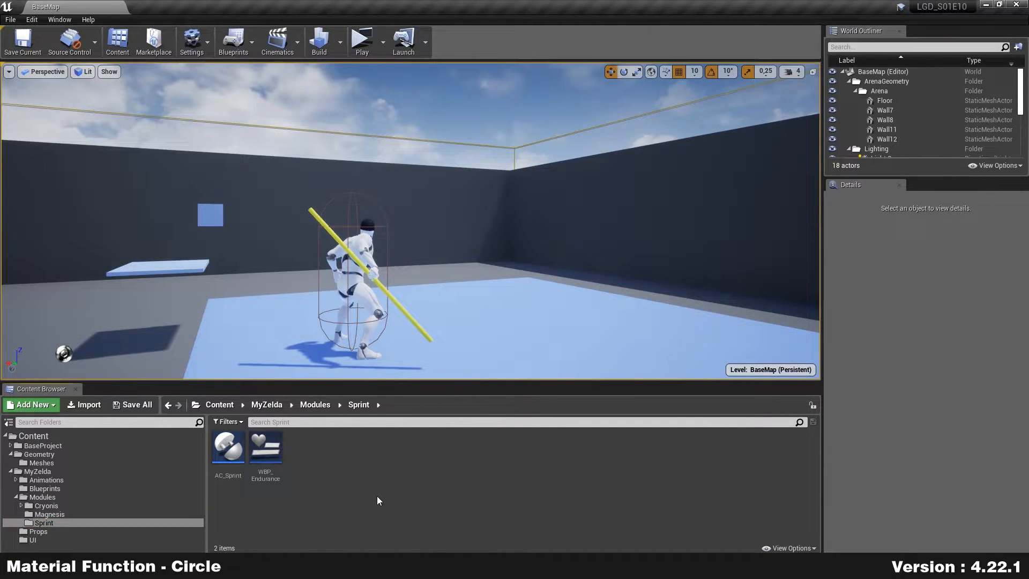
# Step: Create a Material Function named MF_Circle in Sprint and open it for editing
pyautogui.rightClick(360, 479)
pyautogui.moveTo(454, 403)
pyautogui.click(584, 407)
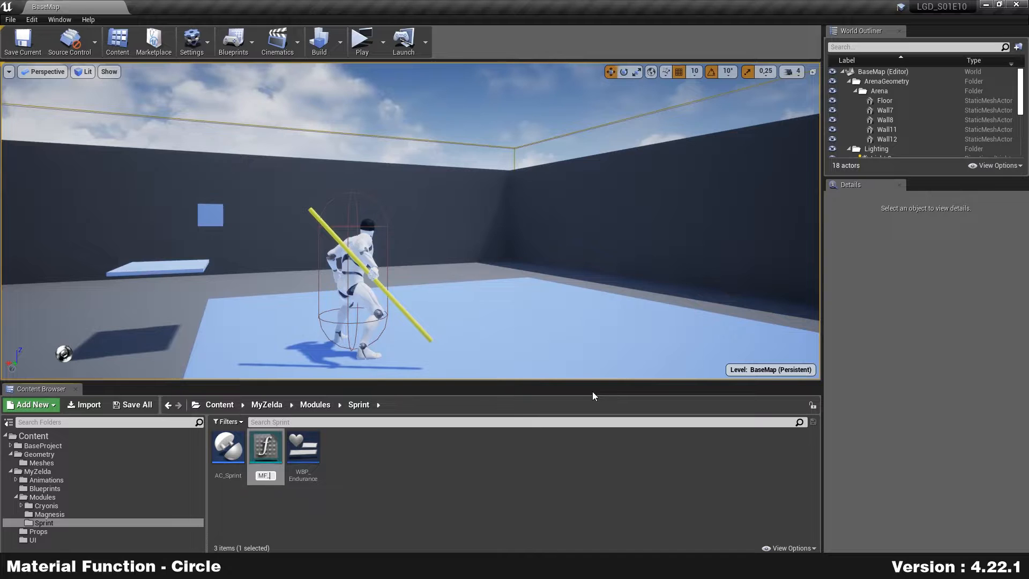
pyautogui.write('MF_Circle')
pyautogui.press('Return')
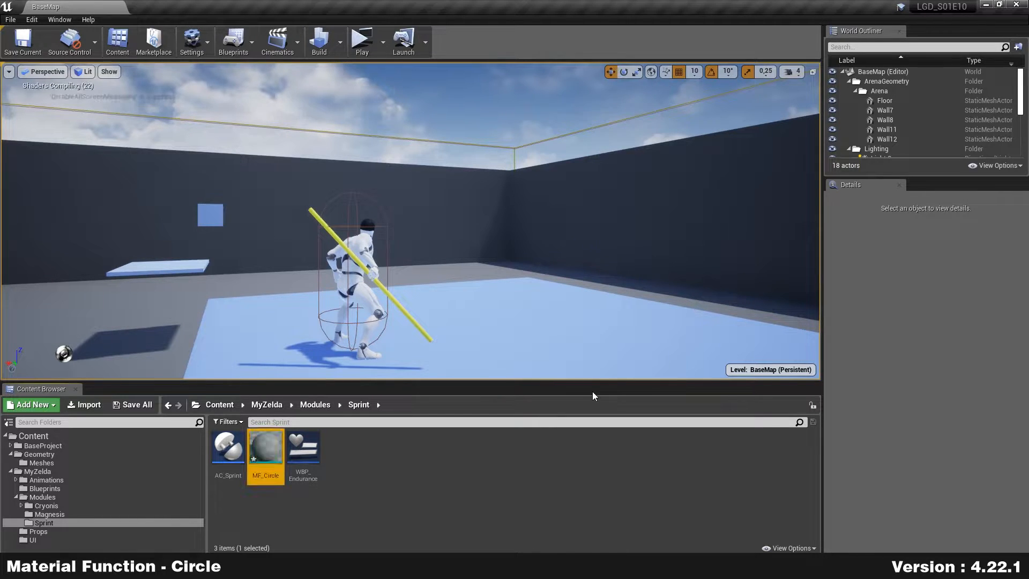
pyautogui.doubleClick(266, 449)
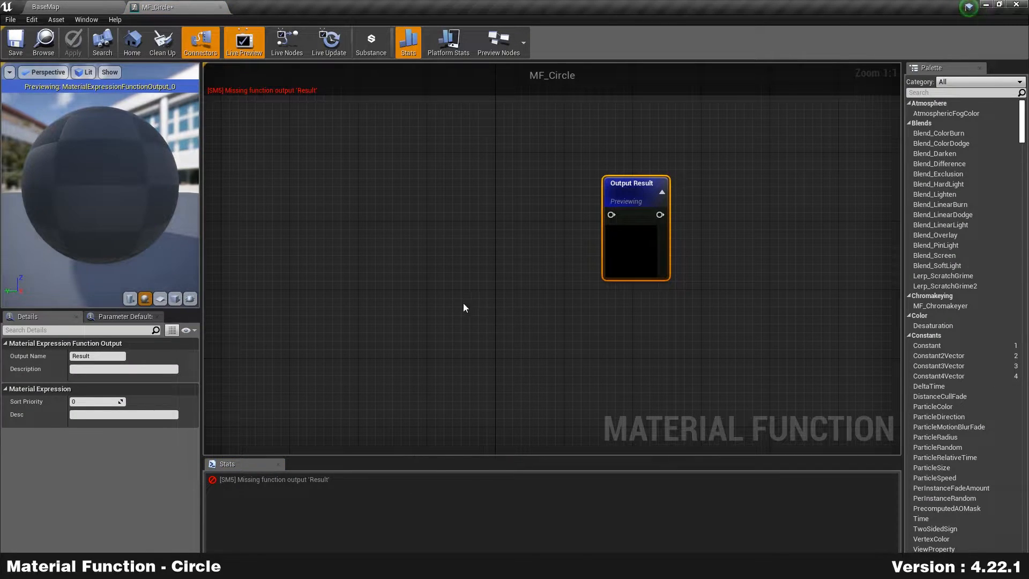
pyautogui.click(406, 308)
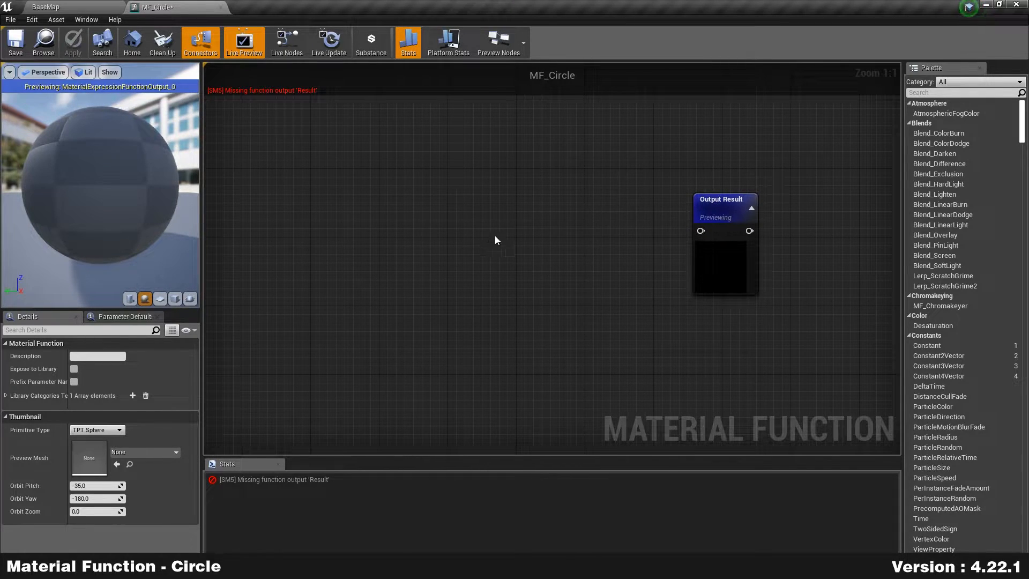
pyautogui.moveTo(499, 274); pyautogui.dragTo(570, 275, button='right')
pyautogui.scroll(-1, 564, 268)
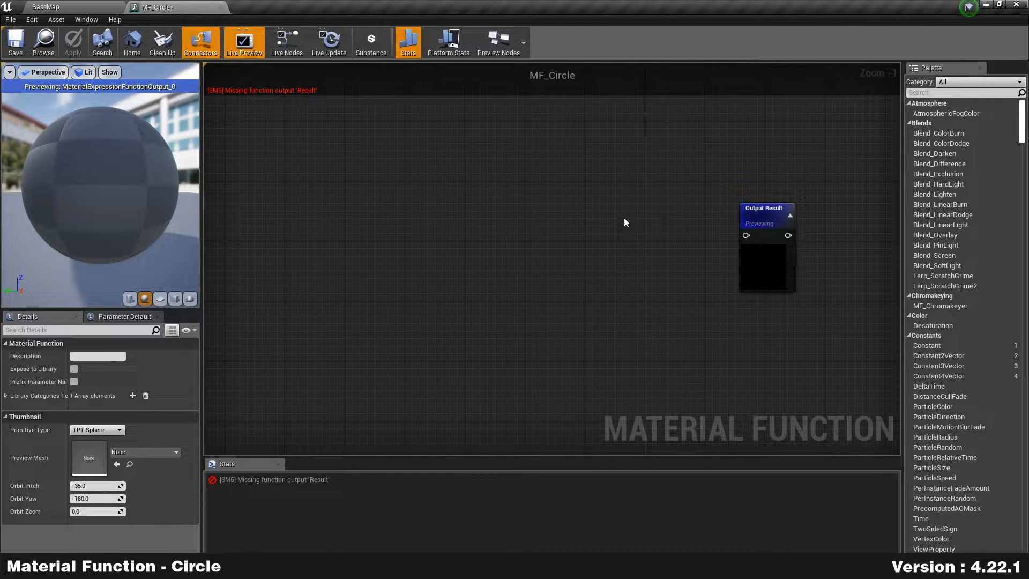
pyautogui.moveTo(641, 225); pyautogui.dragTo(598, 223, button='right')
pyautogui.moveTo(663, 221); pyautogui.dragTo(655, 227, button='right')
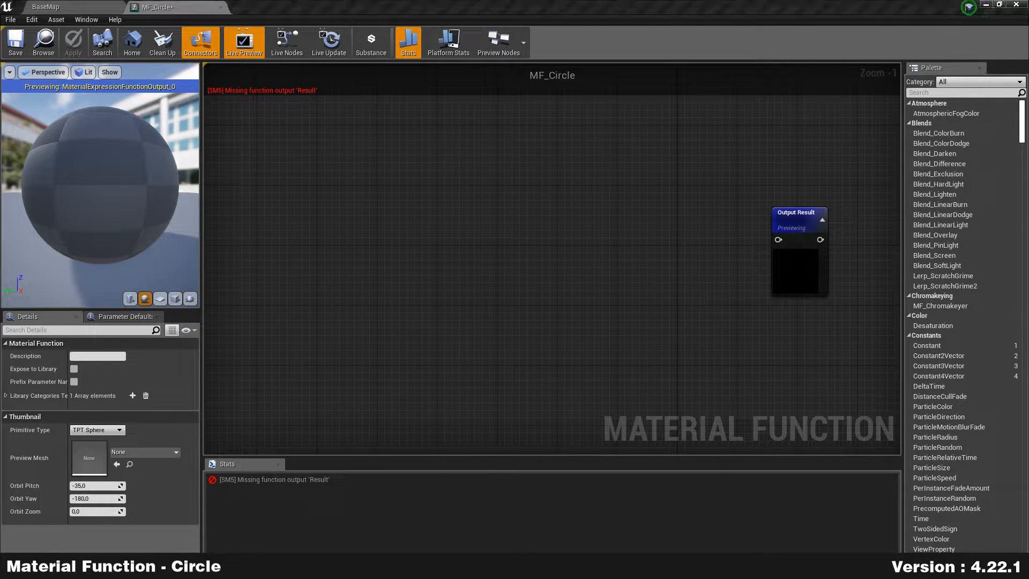
pyautogui.scroll(1, 449, 234)
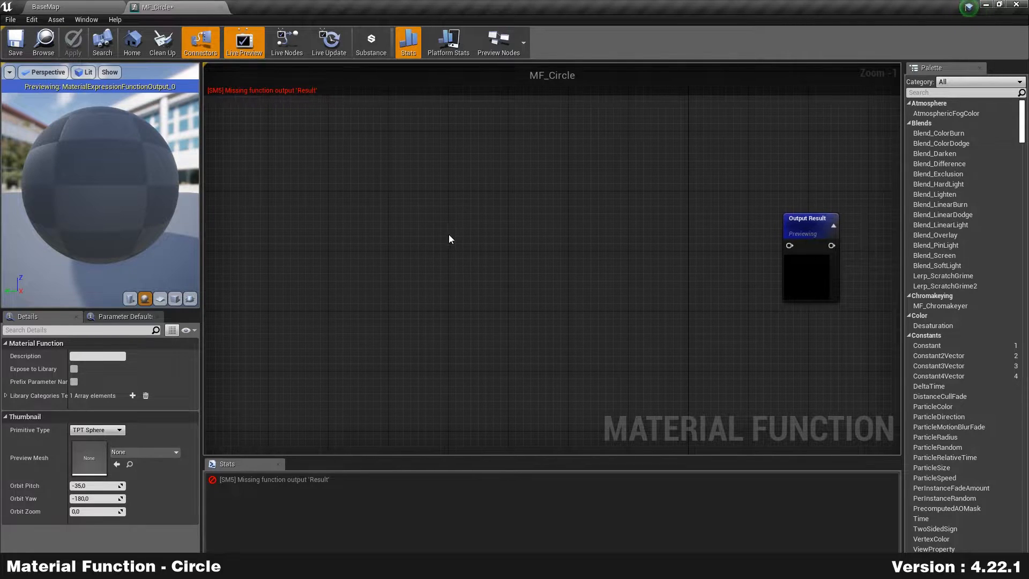
pyautogui.moveTo(491, 225); pyautogui.dragTo(468, 224, button='right')
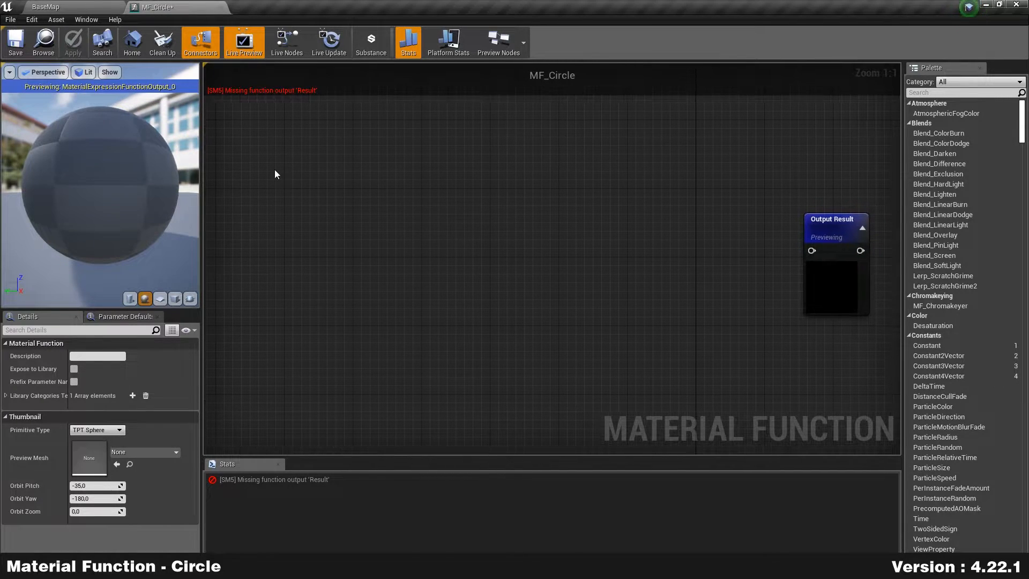
pyautogui.moveTo(308, 210); pyautogui.dragTo(314, 221, button='right')
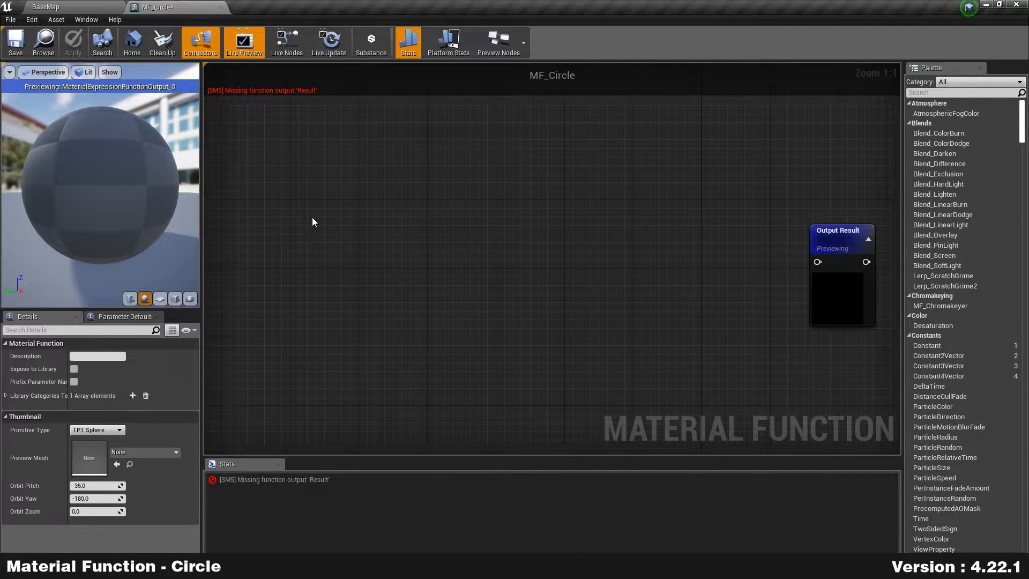
# Step: Place a TextureCoordinate (TexCoord[0]) node in the empty graph
pyautogui.rightClick(346, 178)
pyautogui.write('texturecoord')
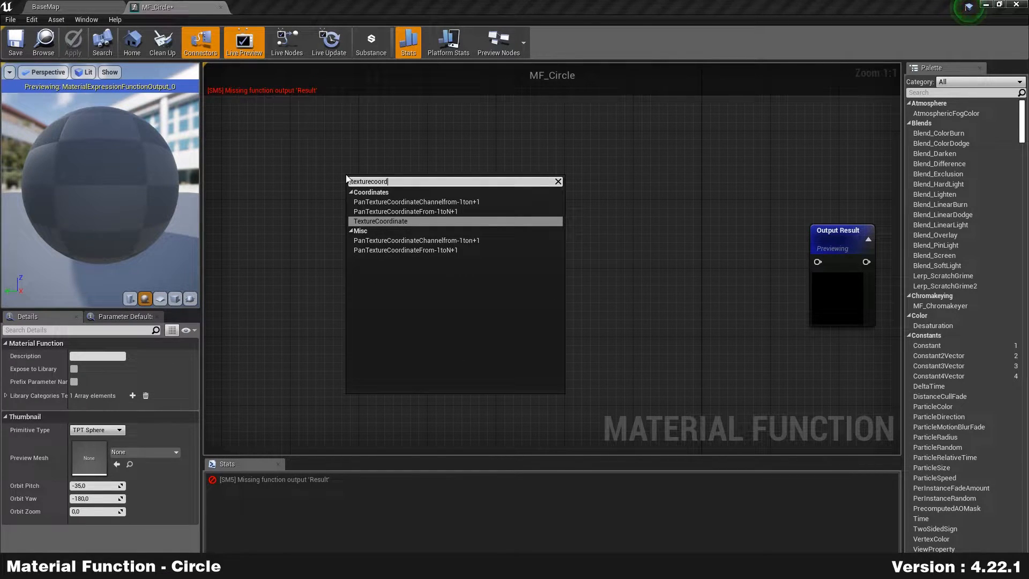
pyautogui.press('Return')
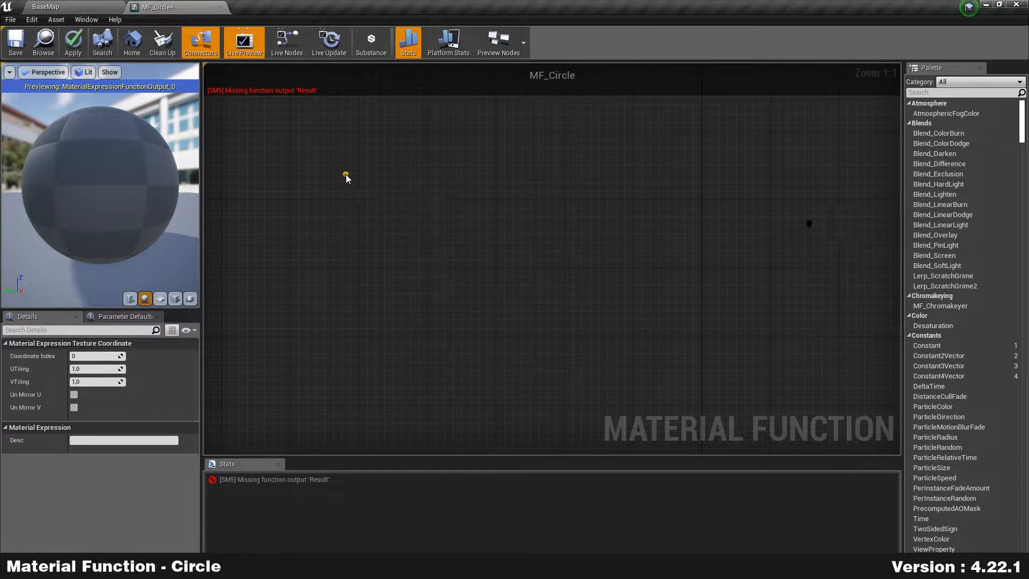
pyautogui.moveTo(352, 203); pyautogui.dragTo(321, 185)
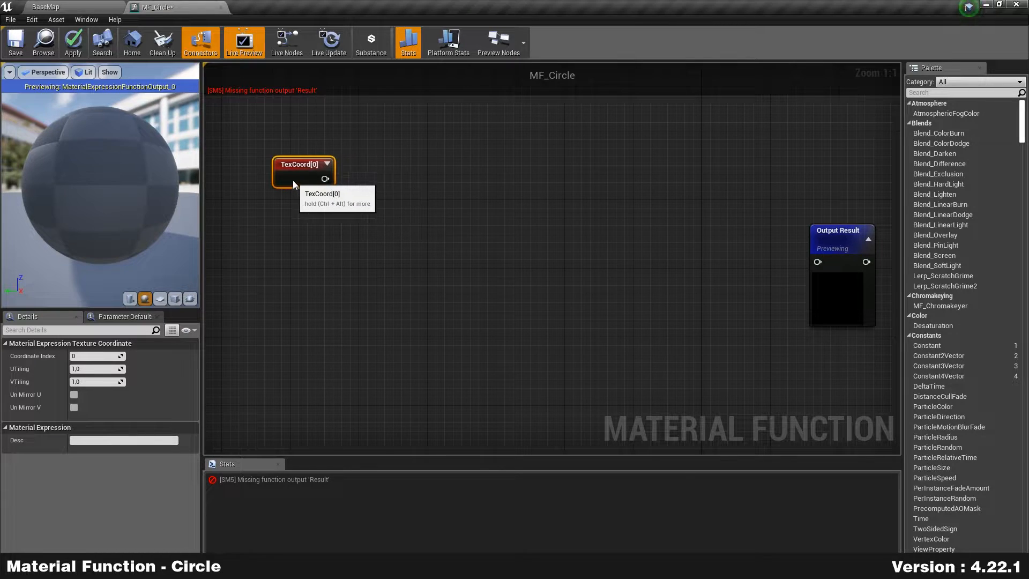
pyautogui.moveTo(344, 175); pyautogui.dragTo(303, 188, button='right')
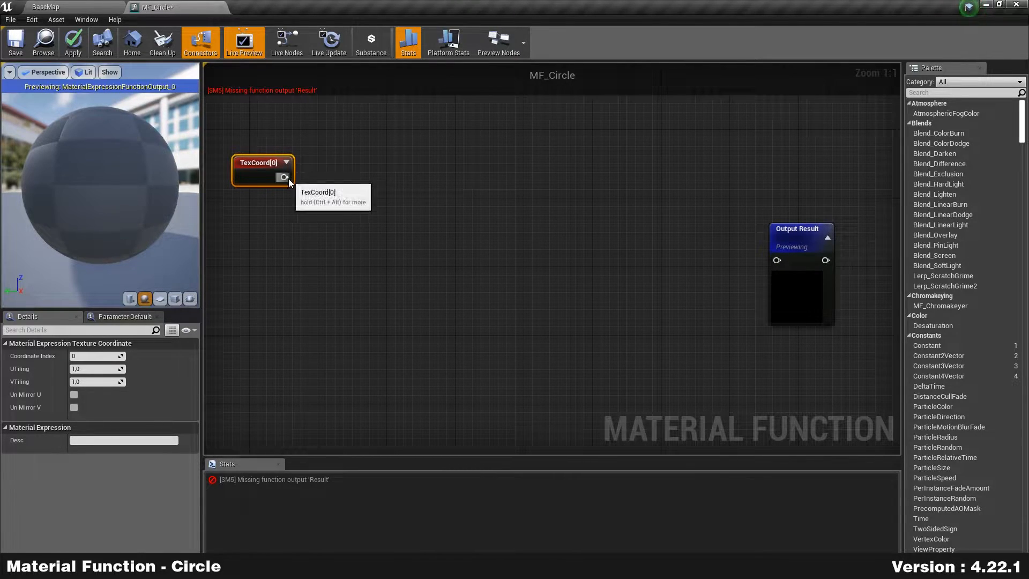
# Step: Add a Subtract node fed by TexCoord with Const B set to 0.5
pyautogui.moveTo(284, 177); pyautogui.dragTo(355, 178)
pyautogui.write('-')
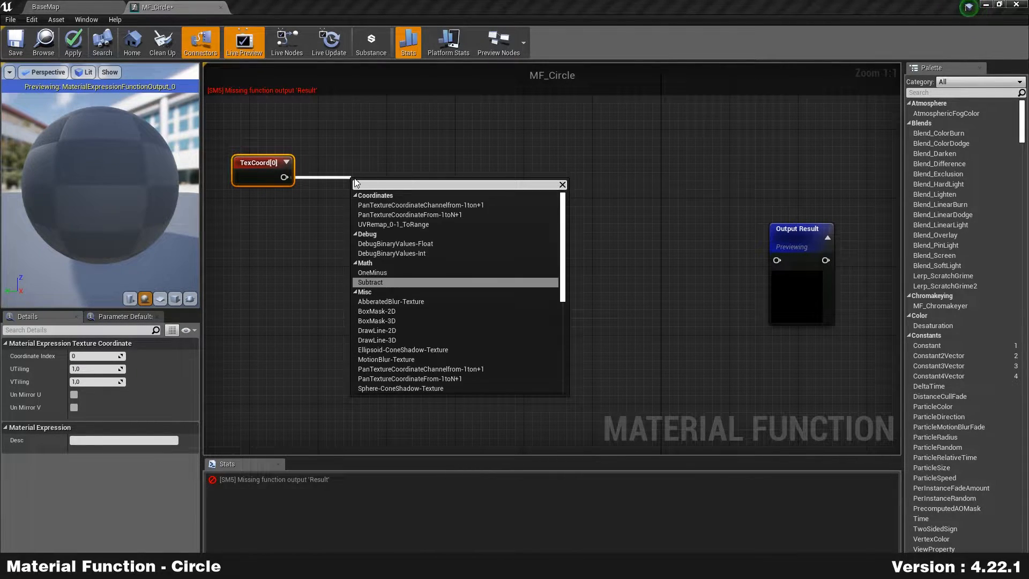
pyautogui.press('Return')
pyautogui.moveTo(372, 188); pyautogui.dragTo(348, 174)
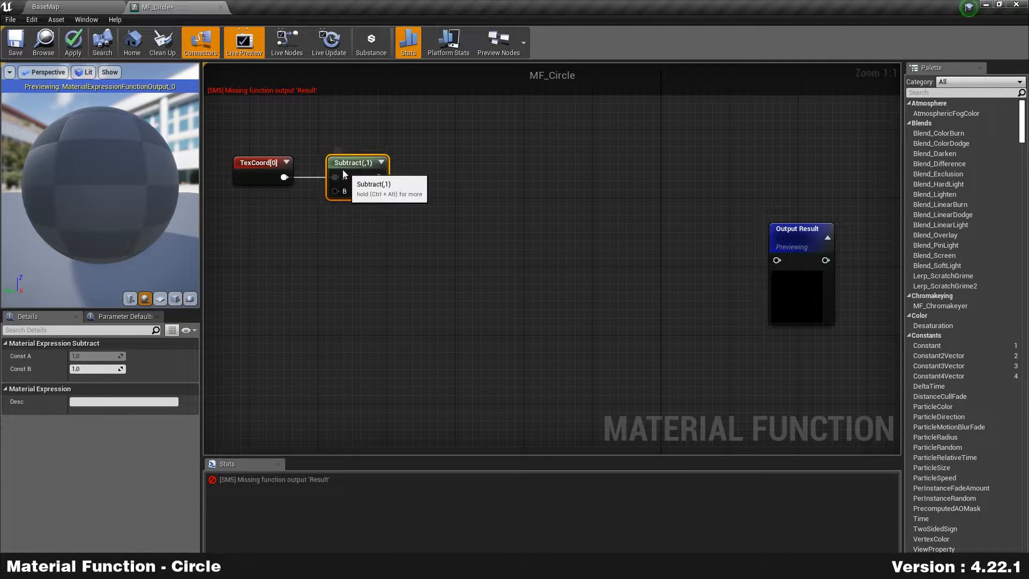
pyautogui.click(100, 369)
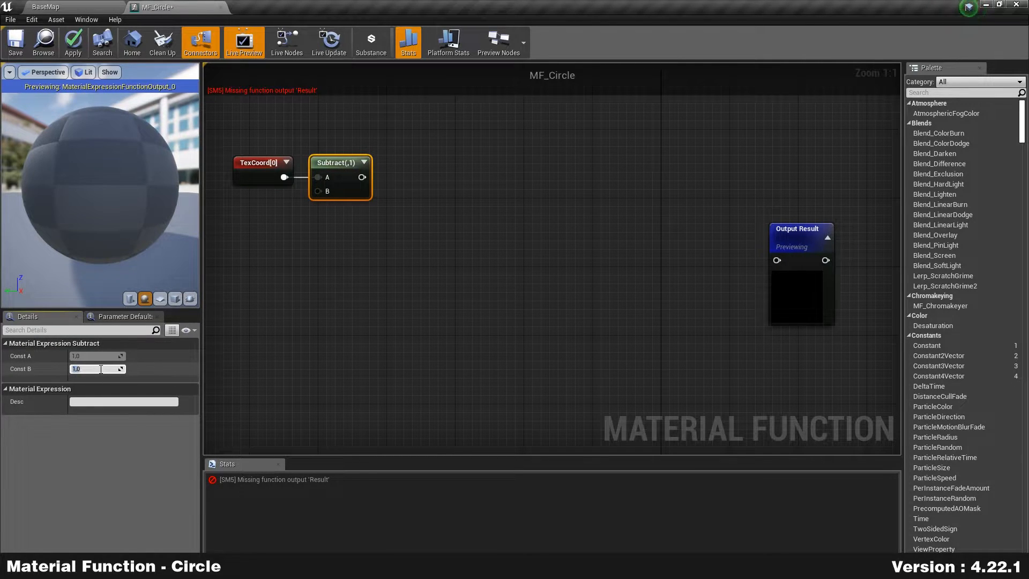
pyautogui.write('0.5')
pyautogui.press('Return')
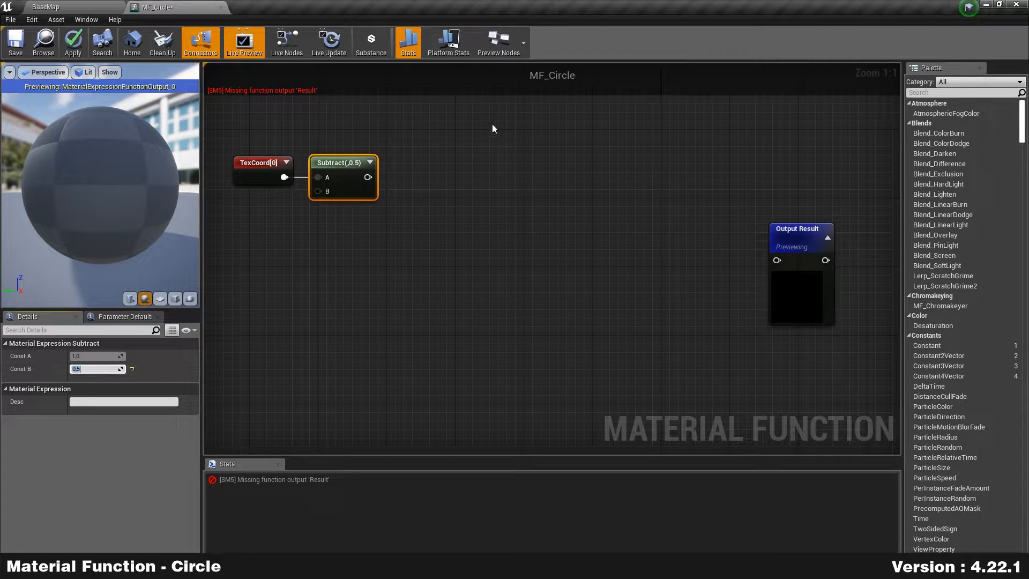
# Step: Add a VectorLength node after Subtract and preview it on a plane mesh
pyautogui.moveTo(368, 177); pyautogui.dragTo(454, 172)
pyautogui.write('vectorl')
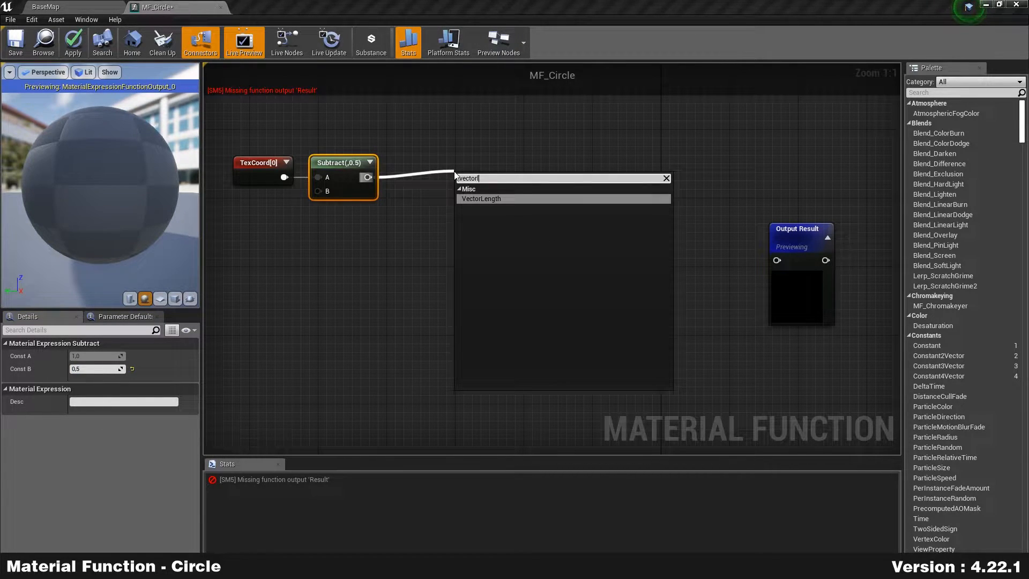
pyautogui.press('Return')
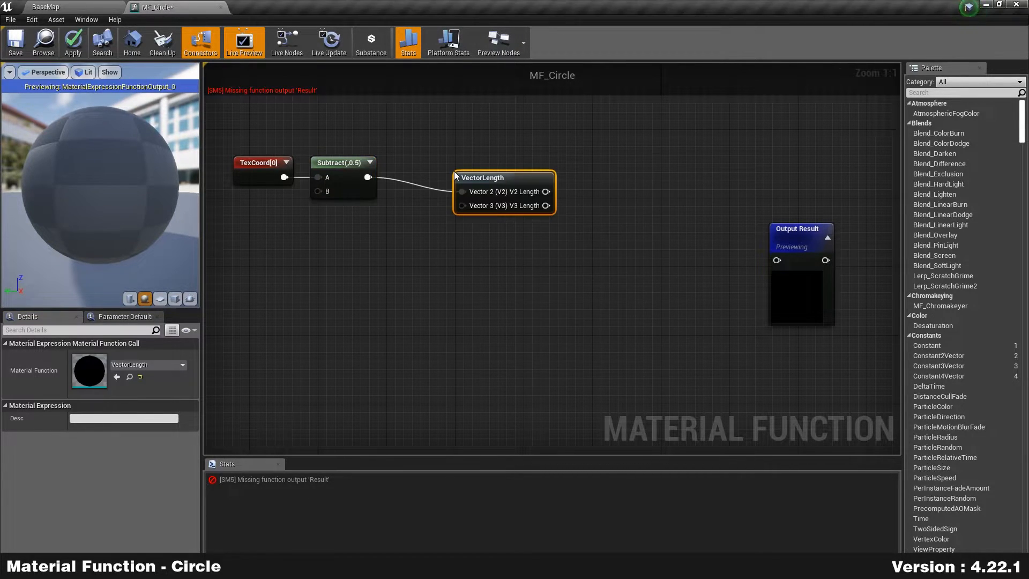
pyautogui.moveTo(478, 174); pyautogui.dragTo(412, 159)
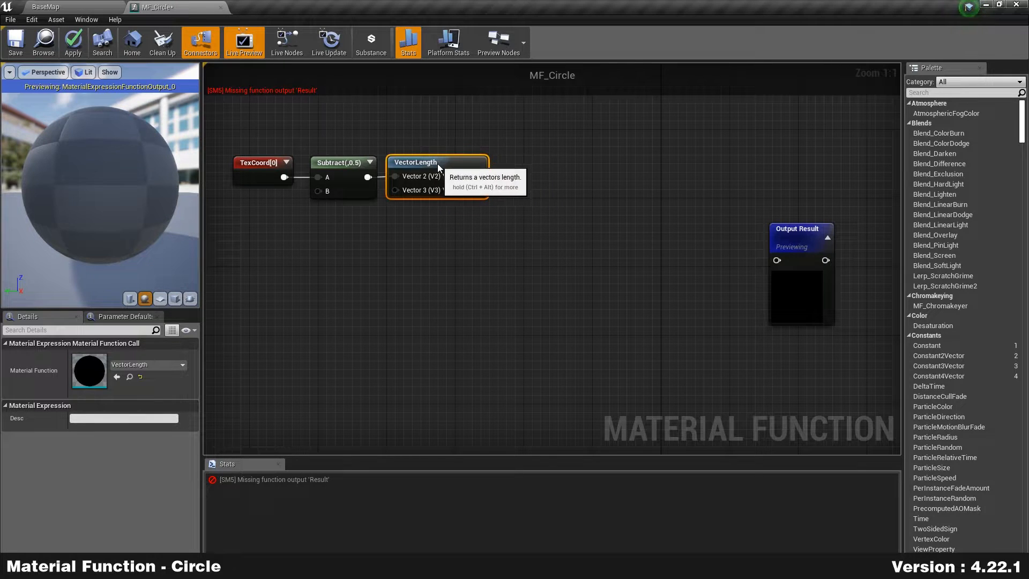
pyautogui.moveTo(373, 141); pyautogui.dragTo(471, 202, button='right')
pyautogui.moveTo(543, 221); pyautogui.dragTo(564, 220)
pyautogui.rightClick(564, 218)
pyautogui.click(625, 241)
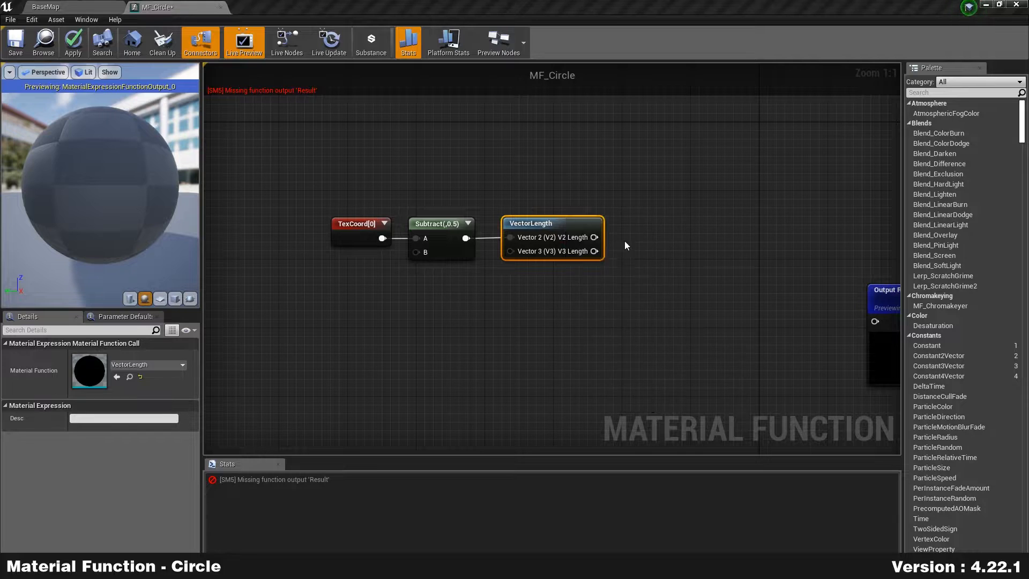
pyautogui.click(160, 298)
# Step: Orbit the preview onto the plane and expand the TexCoord and Subtract preview swatches
pyautogui.moveTo(64, 198); pyautogui.dragTo(174, 199)
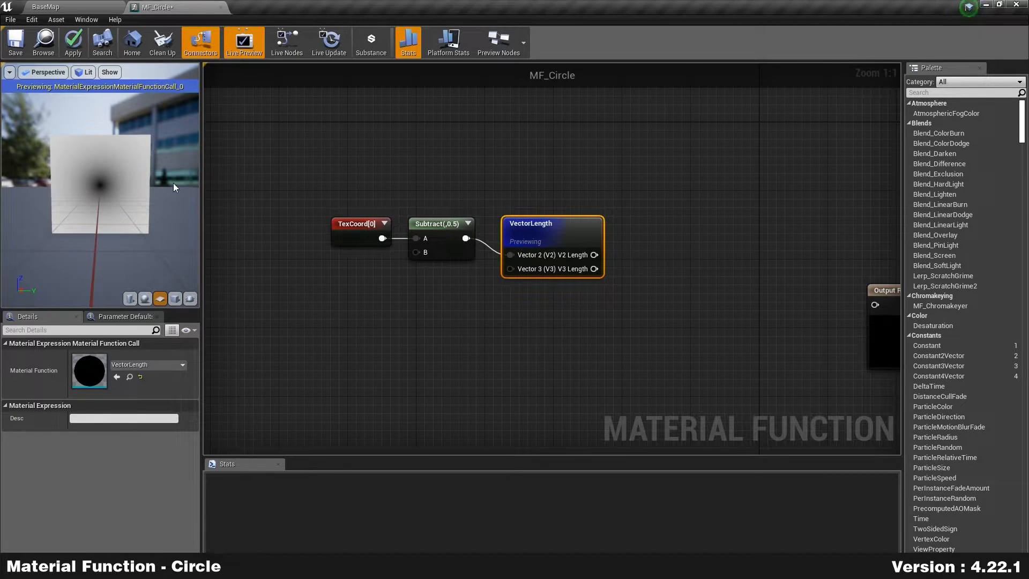
pyautogui.moveTo(563, 224); pyautogui.dragTo(555, 208)
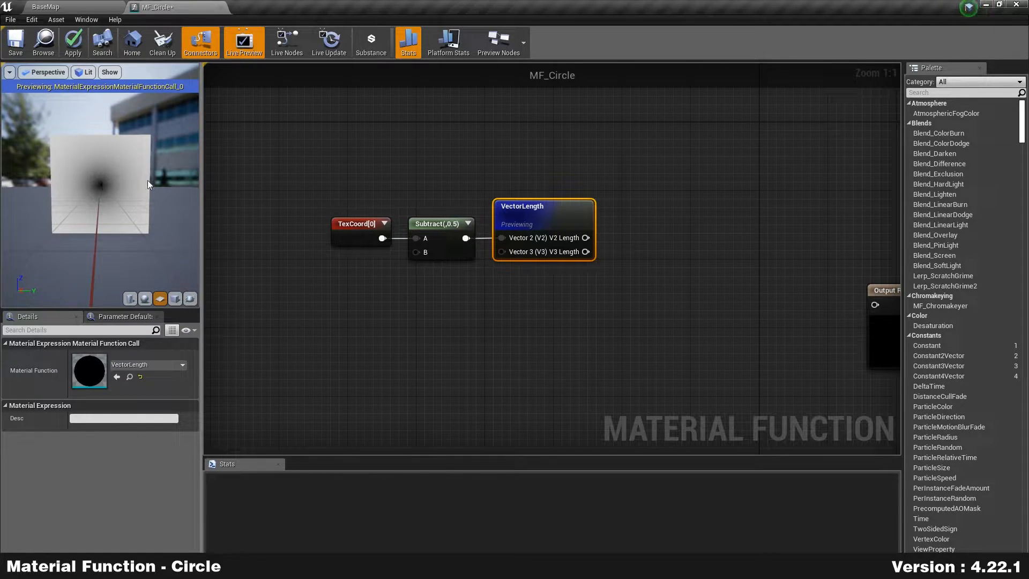
pyautogui.click(532, 150)
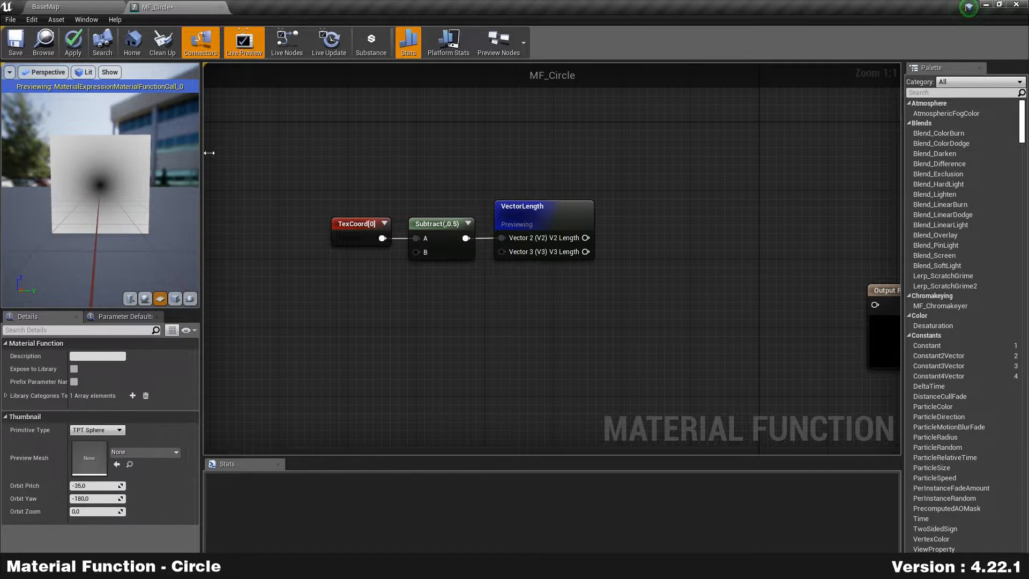
pyautogui.click(384, 224)
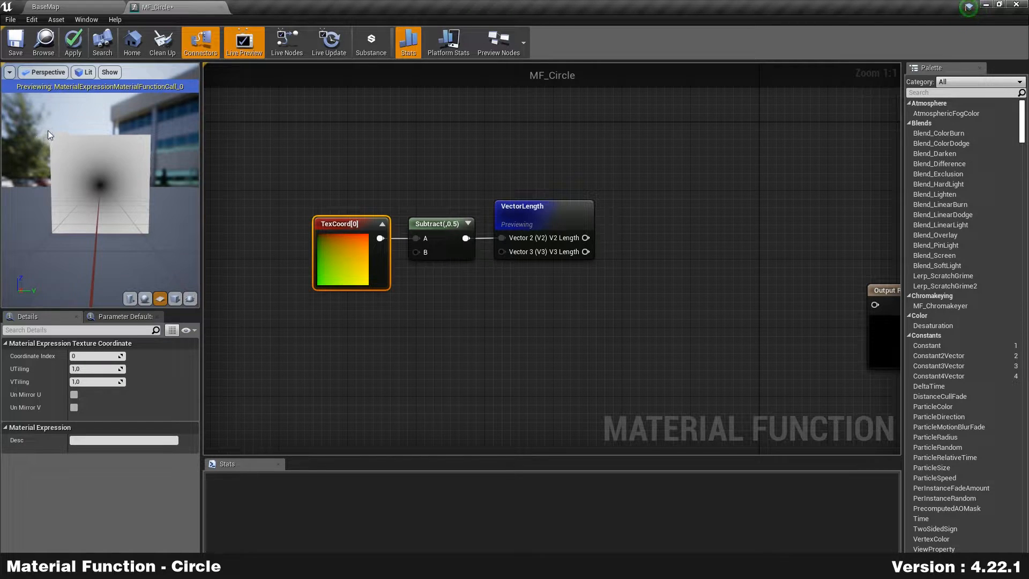
pyautogui.click(300, 320)
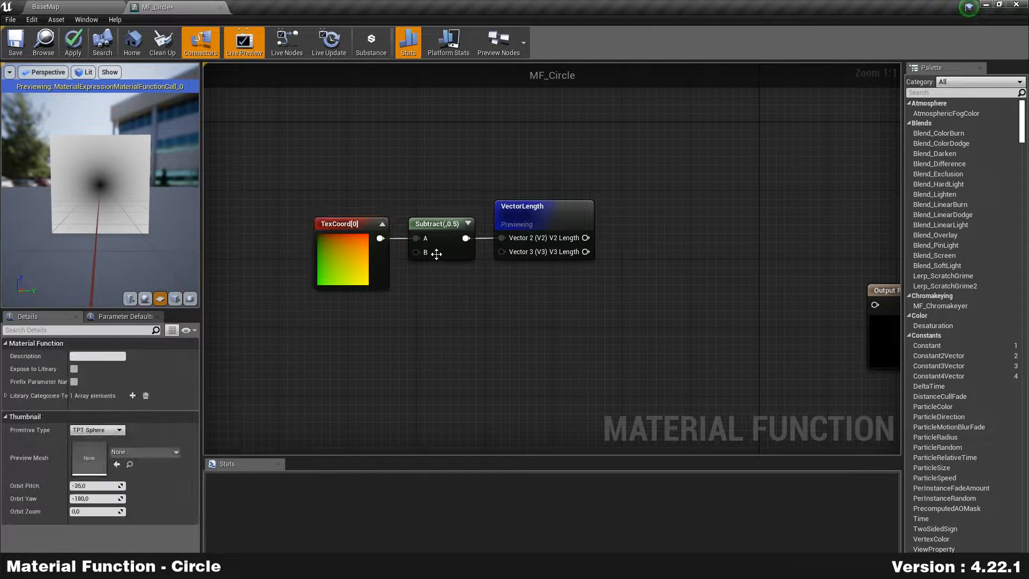
pyautogui.click(436, 252)
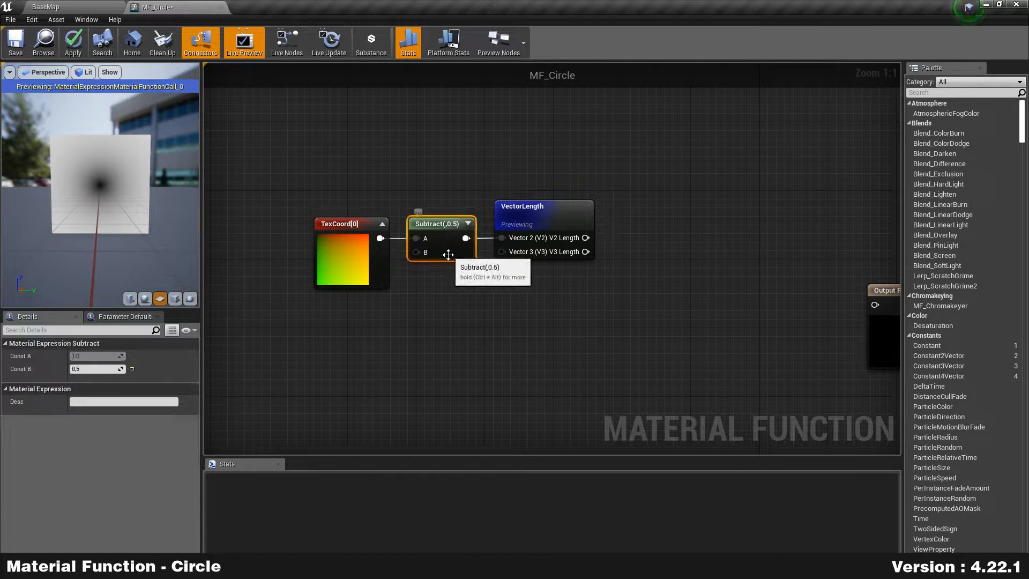
pyautogui.click(468, 224)
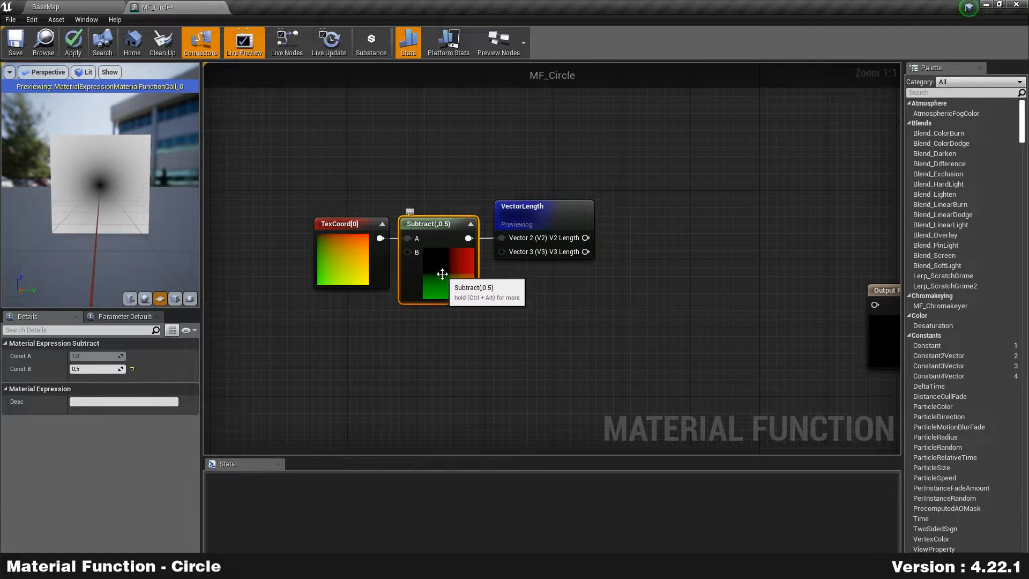
pyautogui.click(525, 290)
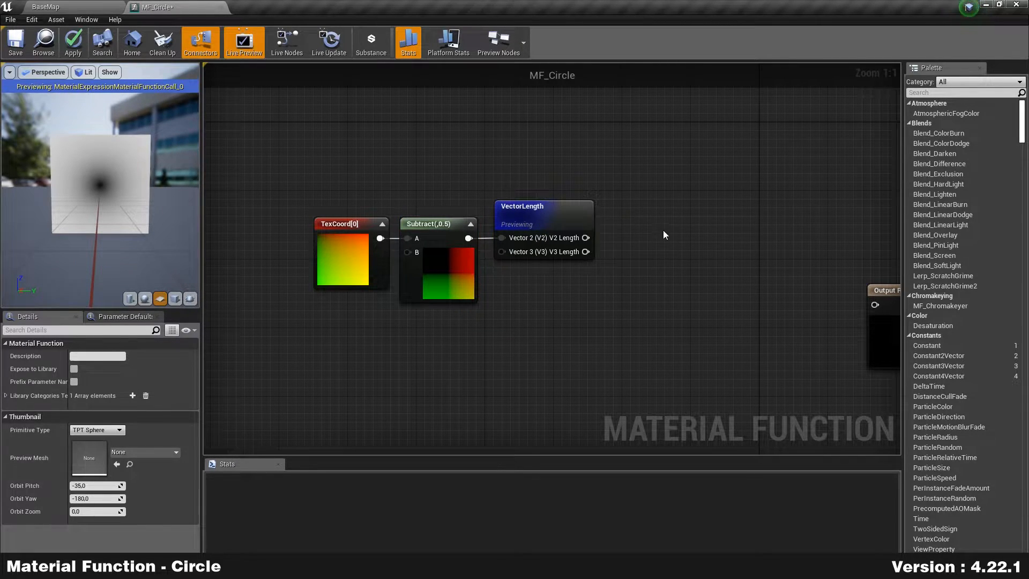
# Step: Make the Output Result node the previewed node
pyautogui.moveTo(665, 191); pyautogui.dragTo(684, 172, button='right')
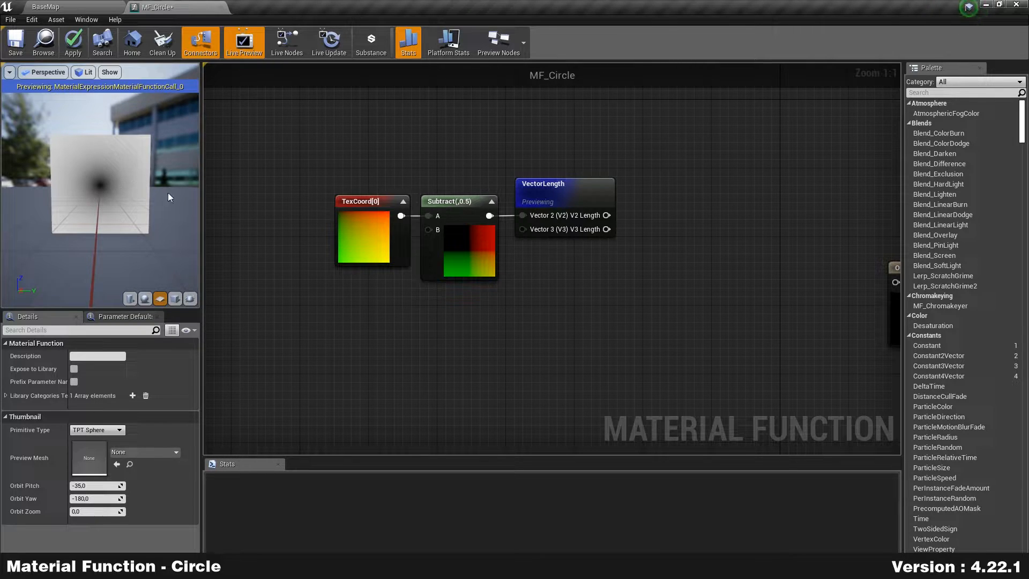
pyautogui.moveTo(559, 133)
pyautogui.mouseDown(button='right')
pyautogui.moveTo(551, 111)
pyautogui.moveTo(556, 138)
pyautogui.mouseUp(button='right')
pyautogui.moveTo(663, 222); pyautogui.dragTo(521, 209, button='right')
pyautogui.rightClick(403, 191)
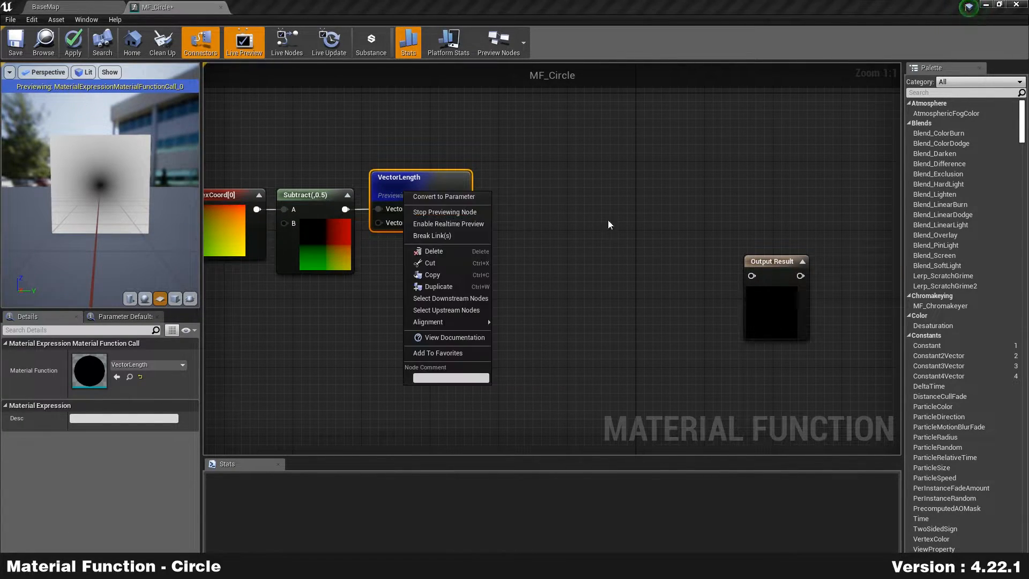
pyautogui.click(799, 290)
pyautogui.rightClick(800, 290)
pyautogui.click(845, 294)
pyautogui.moveTo(596, 320); pyautogui.dragTo(542, 277, button='right')
pyautogui.moveTo(730, 285); pyautogui.dragTo(778, 288)
# Step: Move Output Result right and align VectorLength with the Subtract node
pyautogui.moveTo(551, 266); pyautogui.dragTo(573, 282, button='right')
pyautogui.moveTo(417, 151); pyautogui.dragTo(417, 164)
pyautogui.moveTo(525, 291); pyautogui.dragTo(510, 241, button='right')
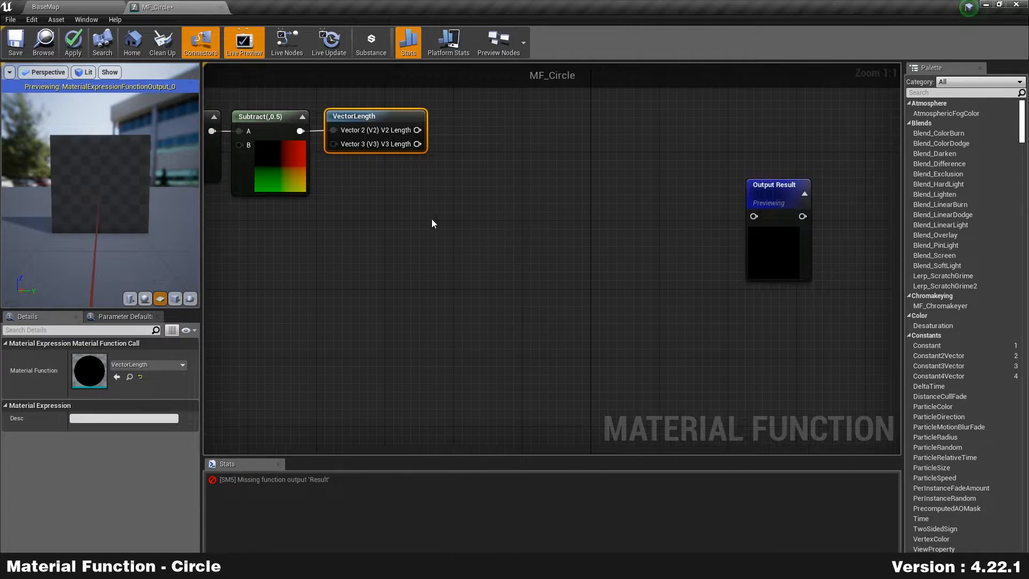
pyautogui.moveTo(594, 170); pyautogui.dragTo(571, 188, button='right')
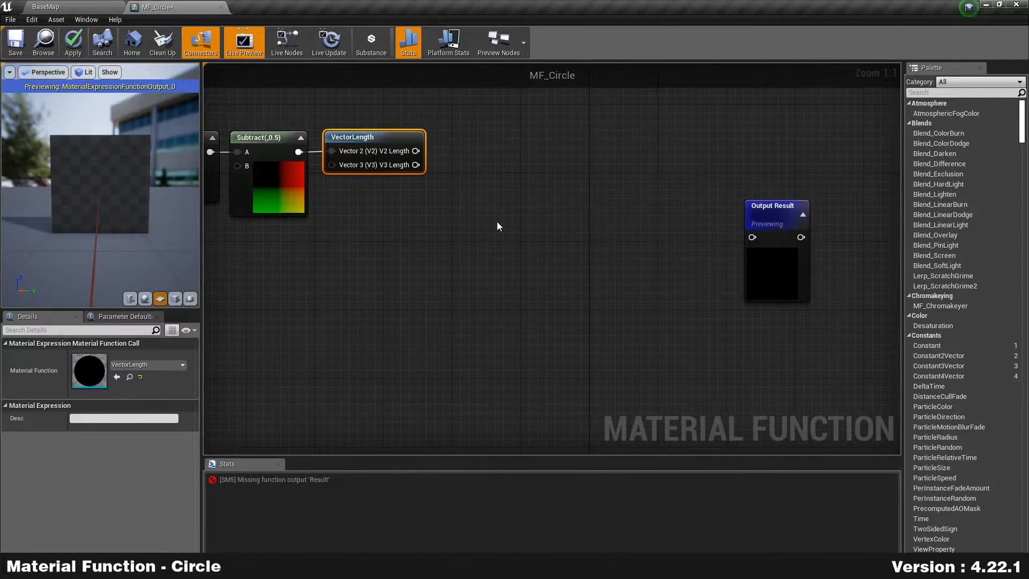
# Step: Place a SmoothStep node between VectorLength and Output Result
pyautogui.rightClick(447, 228)
pyautogui.write('sm')
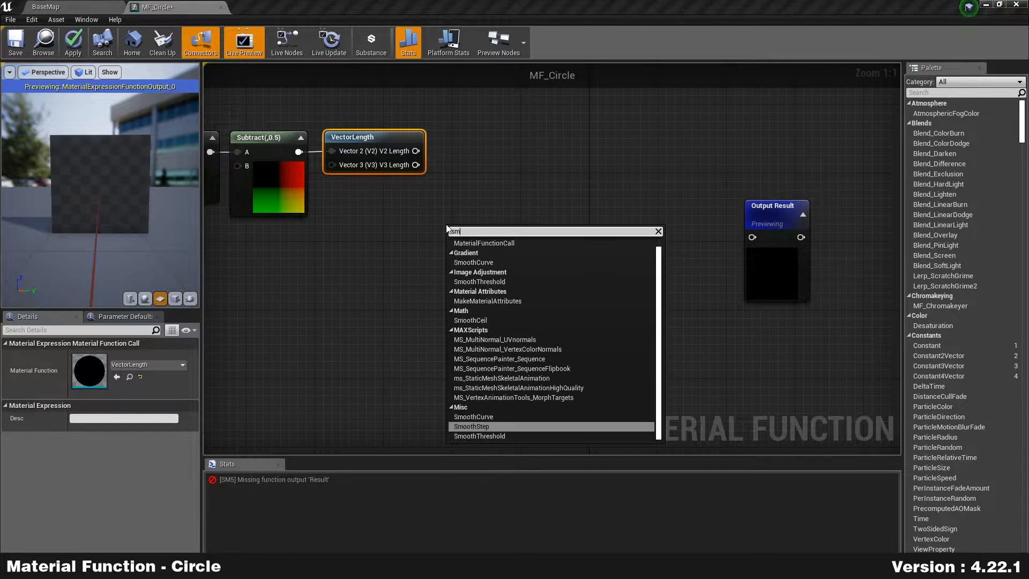
pyautogui.write('oothste')
pyautogui.press('Return')
pyautogui.moveTo(488, 228); pyautogui.dragTo(537, 228)
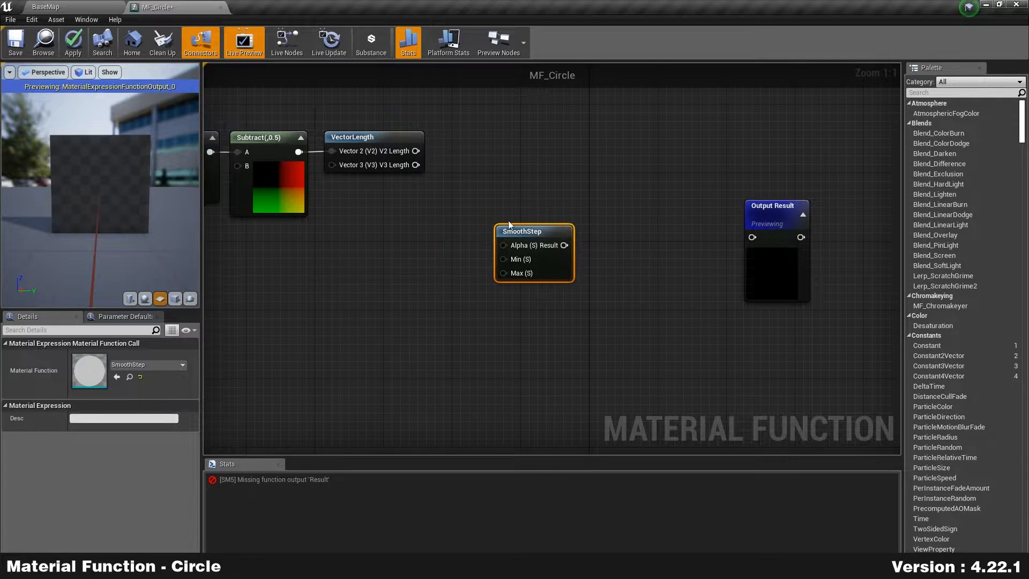
pyautogui.moveTo(394, 228); pyautogui.dragTo(525, 243, button='right')
pyautogui.moveTo(608, 204); pyautogui.dragTo(552, 207, button='right')
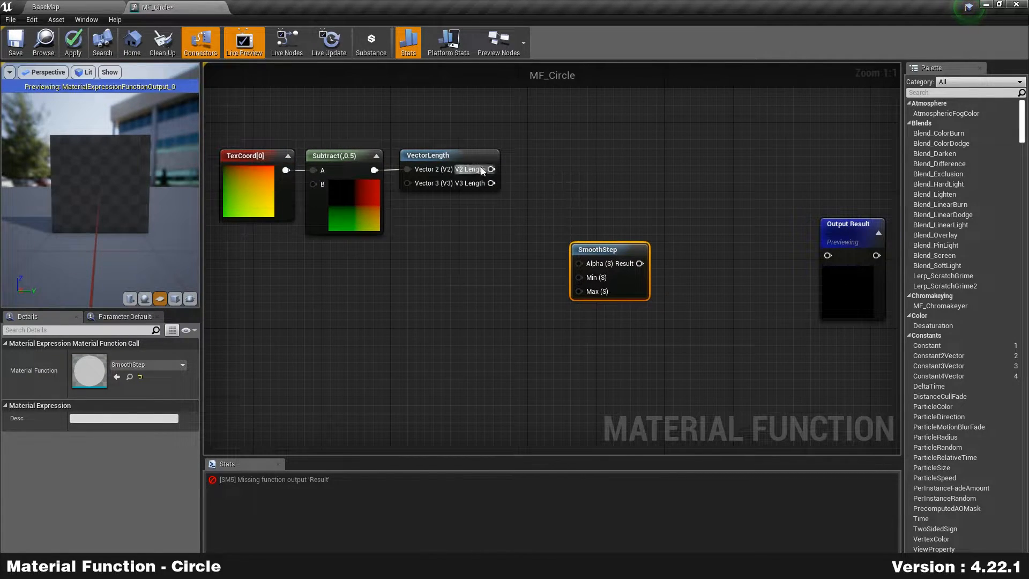
pyautogui.click(455, 155)
pyautogui.moveTo(448, 158)
pyautogui.mouseDown()
pyautogui.moveTo(525, 164)
pyautogui.moveTo(465, 166)
pyautogui.moveTo(458, 153)
pyautogui.mouseUp()
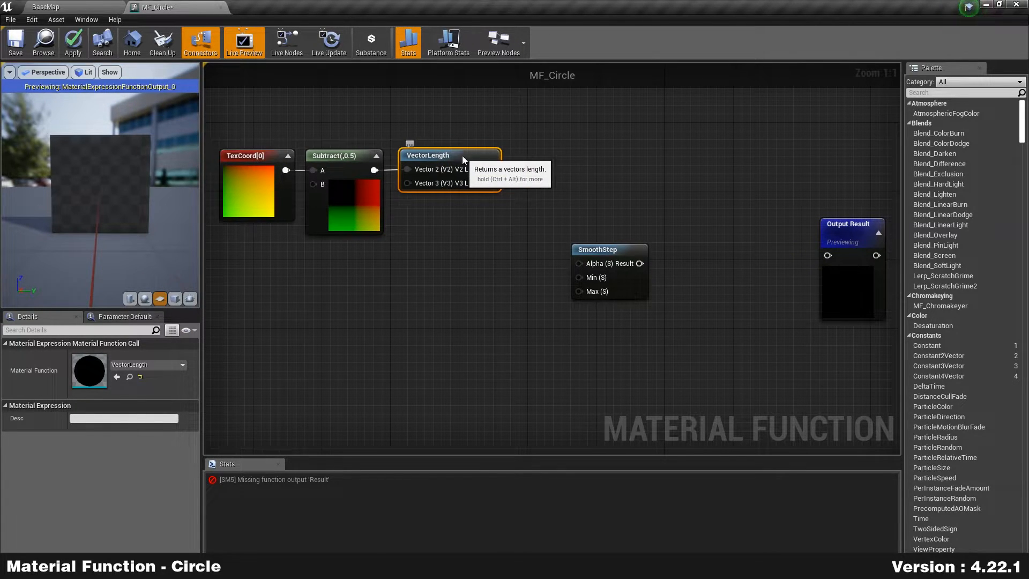
# Step: Inspect the VectorLength function's internal graph, then close it and return to MF_Circle
pyautogui.doubleClick(451, 157)
pyautogui.moveTo(471, 206); pyautogui.dragTo(539, 199, button='right')
pyautogui.scroll(-2, 542, 308)
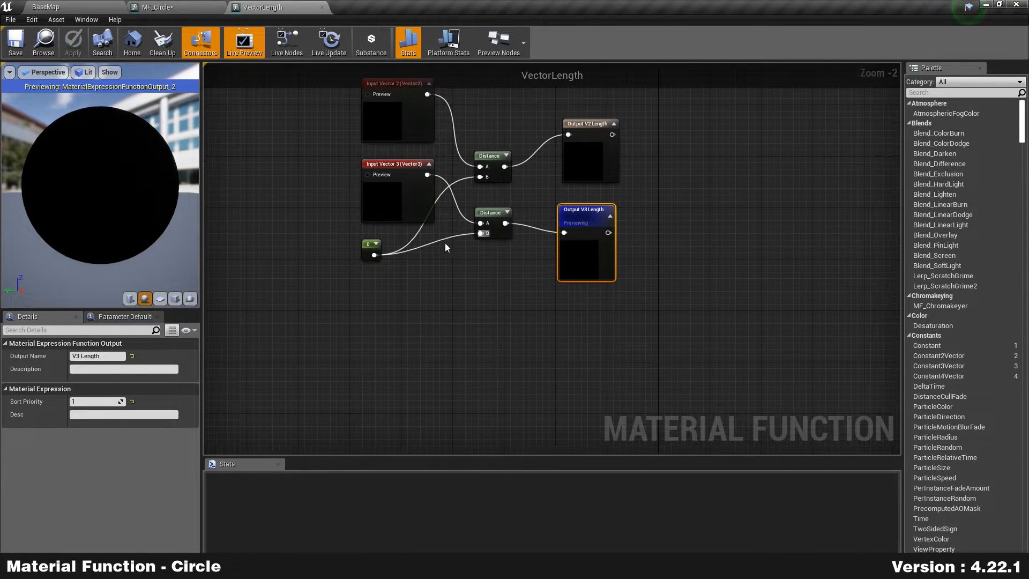
pyautogui.click(206, 7)
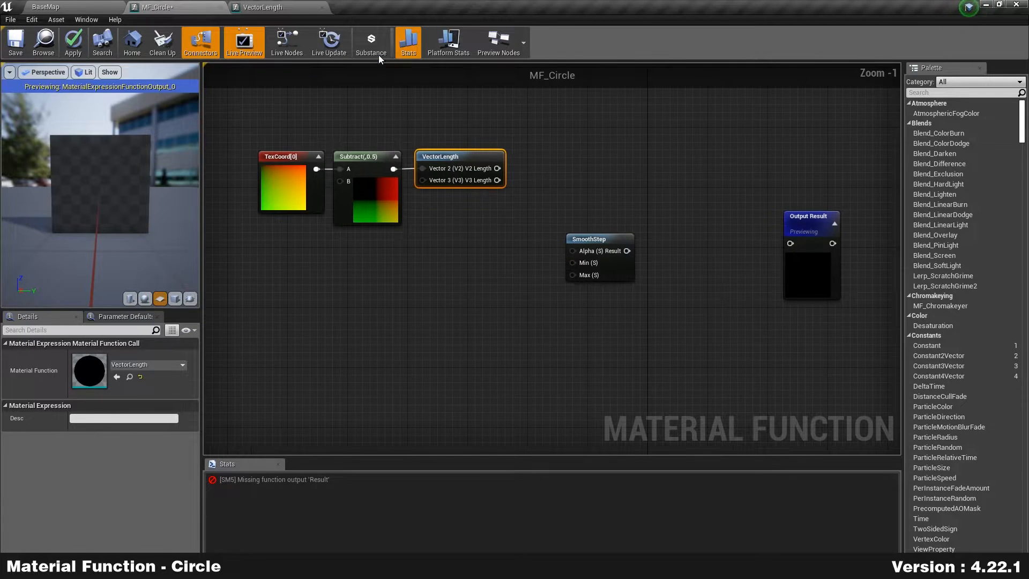
pyautogui.click(282, 6)
pyautogui.moveTo(518, 129); pyautogui.dragTo(505, 170, button='right')
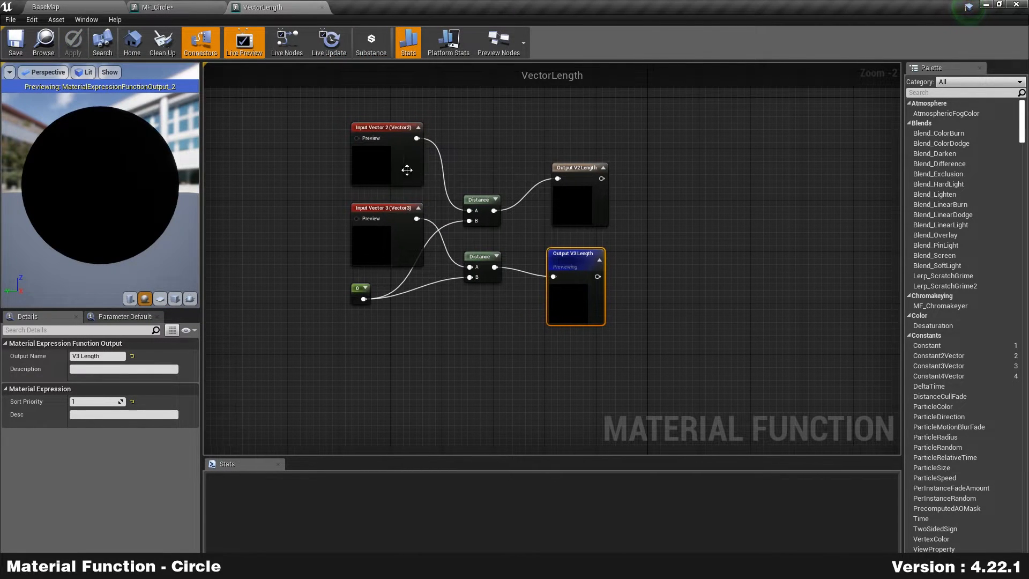
pyautogui.moveTo(298, 134); pyautogui.dragTo(441, 319)
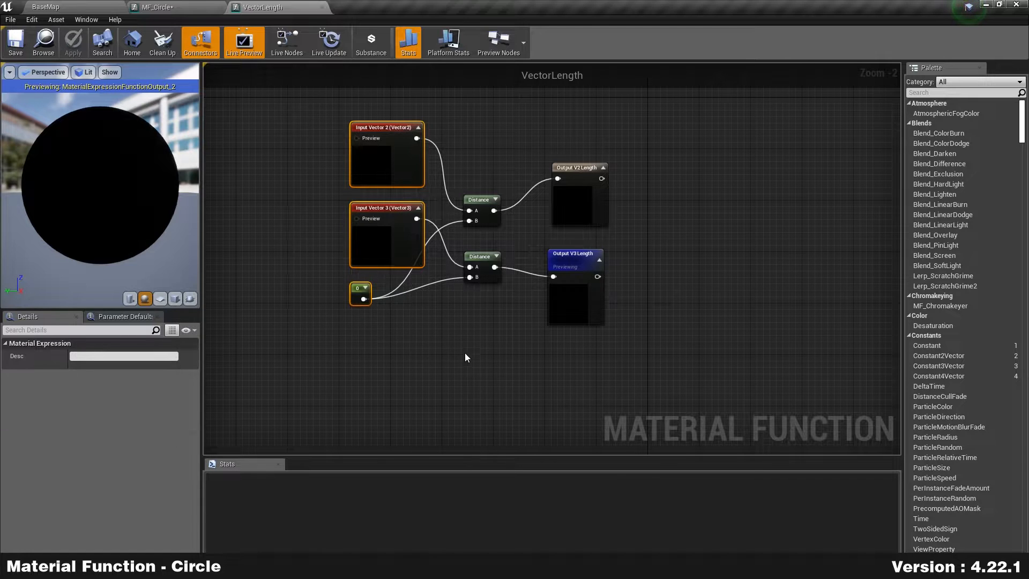
pyautogui.click(263, 111)
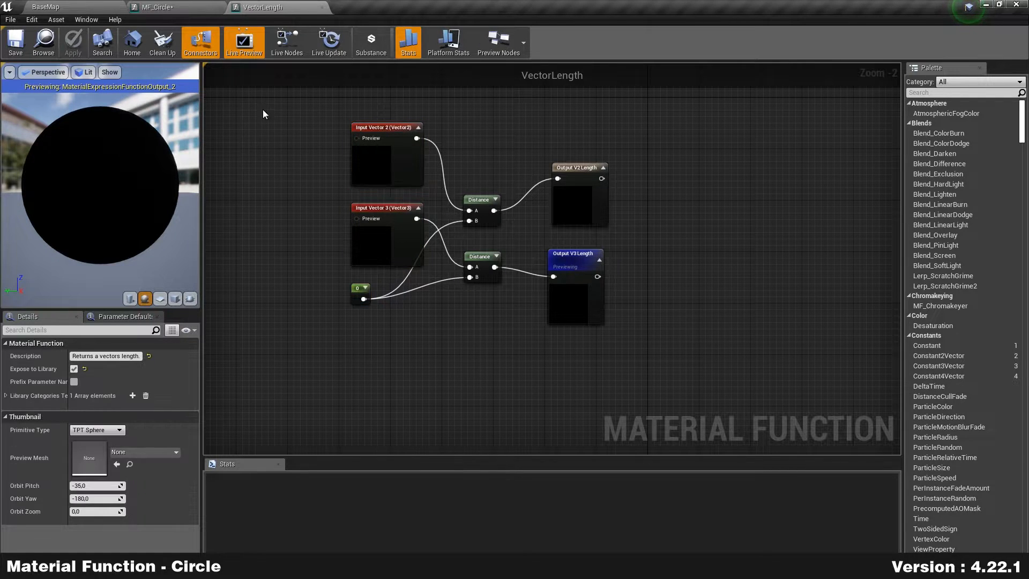
pyautogui.click(322, 7)
# Step: Wire V2 Length into SmoothStep's Alpha and SmoothStep's Result into Output Result
pyautogui.moveTo(499, 242); pyautogui.dragTo(543, 311, button='right')
pyautogui.moveTo(517, 176); pyautogui.dragTo(811, 250)
pyautogui.moveTo(651, 277); pyautogui.dragTo(717, 267)
pyautogui.moveTo(707, 317); pyautogui.dragTo(584, 294, button='right')
pyautogui.scroll(1, 657, 282)
pyautogui.moveTo(689, 139); pyautogui.dragTo(806, 271)
pyautogui.click(567, 292)
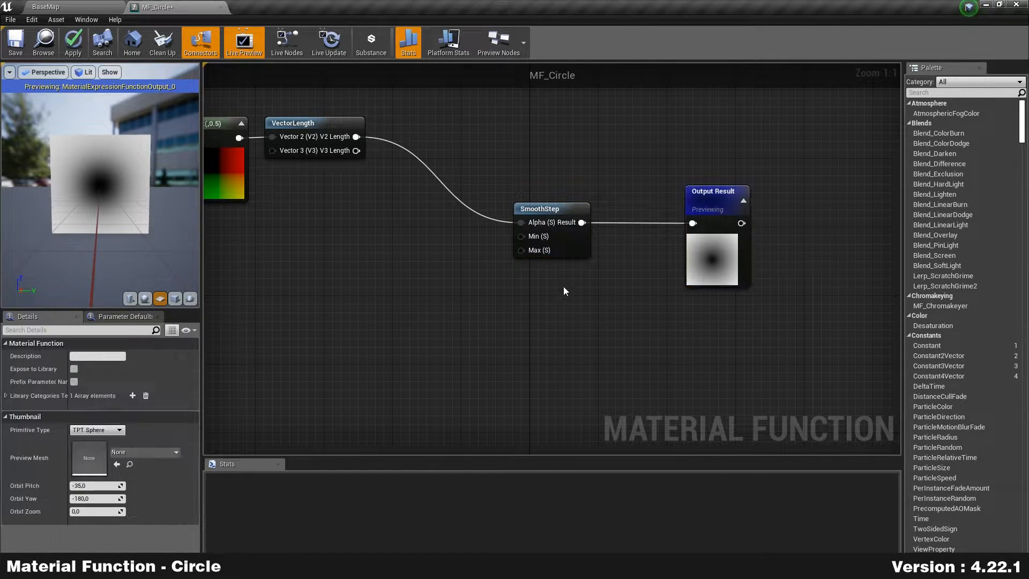
pyautogui.moveTo(642, 333); pyautogui.dragTo(609, 323, button='right')
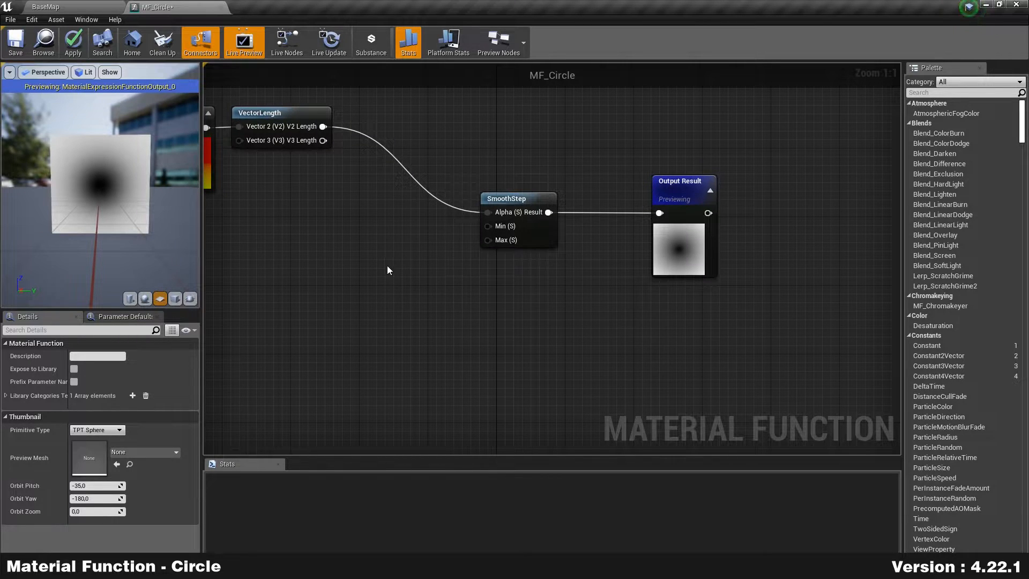
pyautogui.scroll(5, 98, 169)
pyautogui.moveTo(101, 173); pyautogui.dragTo(115, 192)
pyautogui.scroll(-1, 105, 195)
pyautogui.click(541, 230)
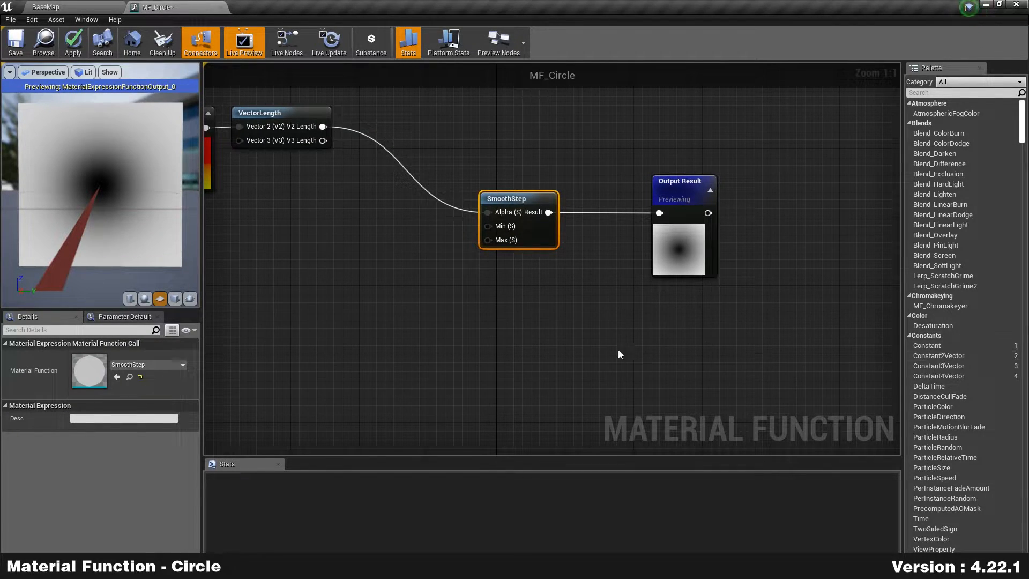
pyautogui.click(428, 242)
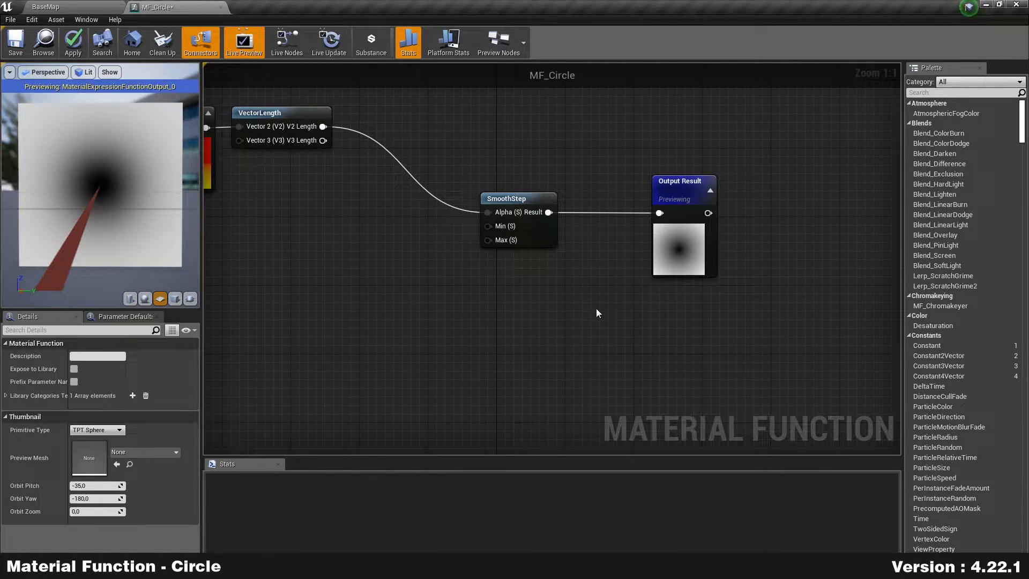
pyautogui.moveTo(509, 327); pyautogui.dragTo(607, 301, button='right')
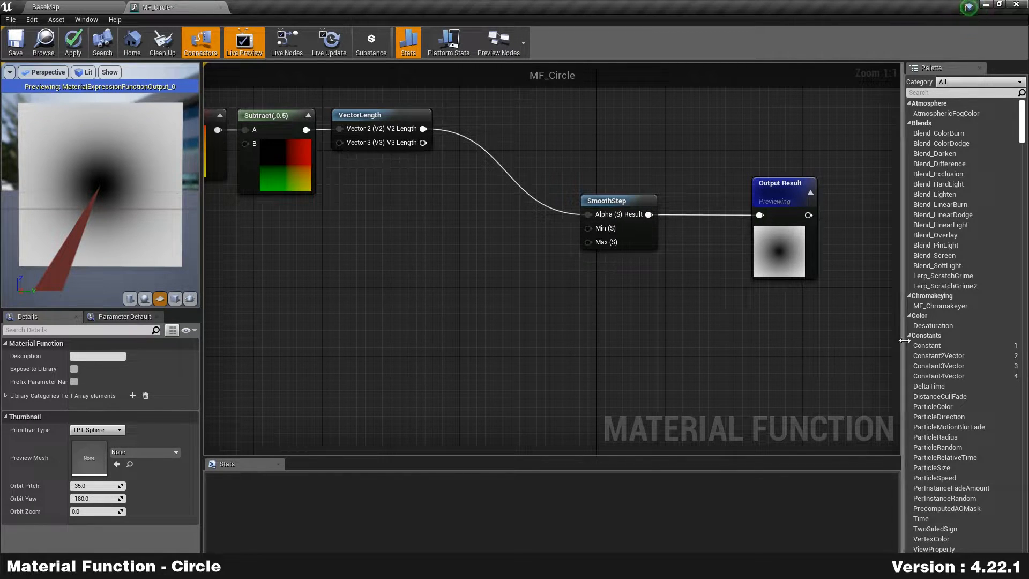
# Step: Add a Constant node with value 0.5 and place it beside SmoothStep
pyautogui.moveTo(940, 345); pyautogui.dragTo(588, 229)
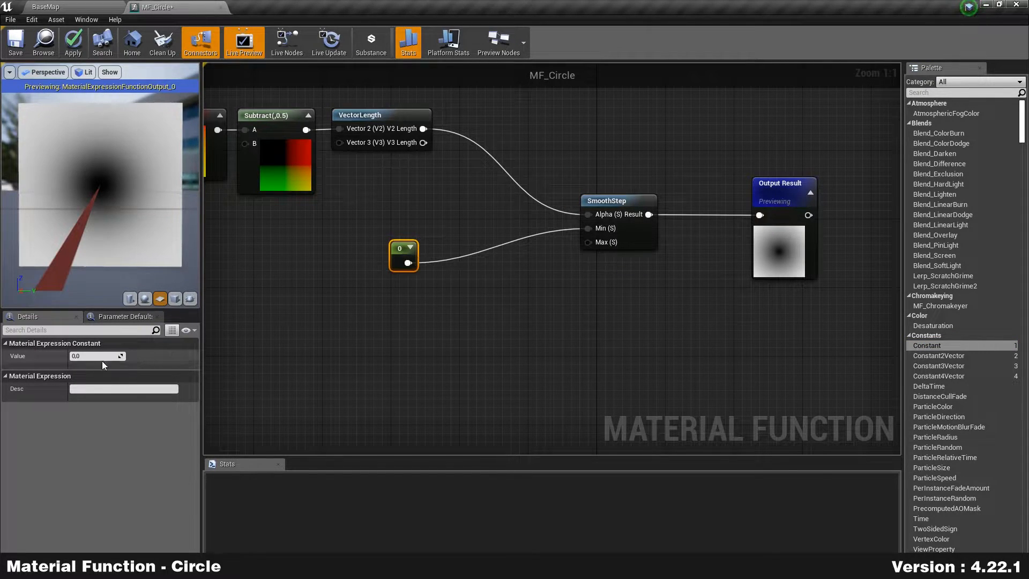
pyautogui.click(119, 357)
pyautogui.write('0.5')
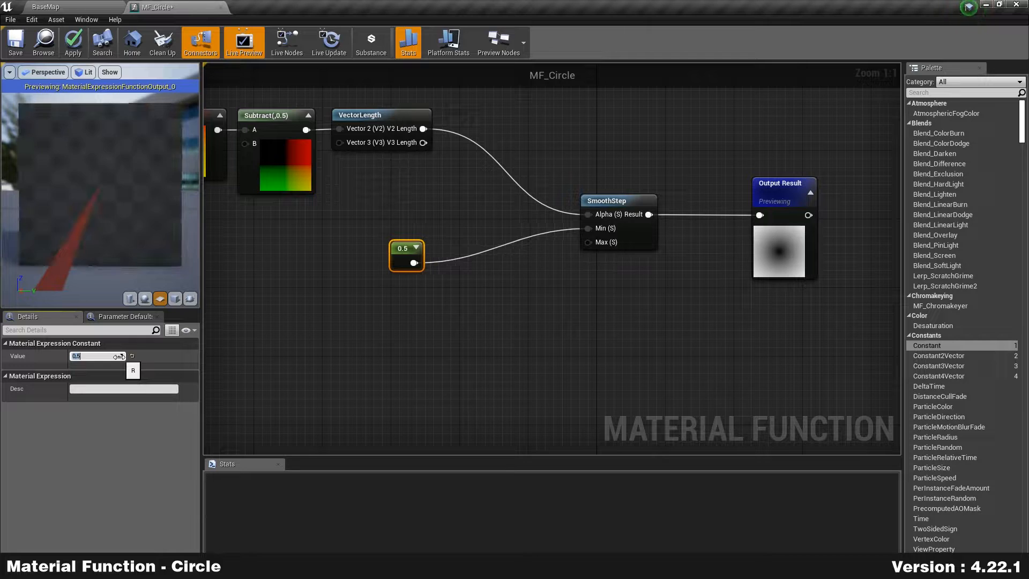
pyautogui.press('Return')
pyautogui.moveTo(399, 247); pyautogui.dragTo(399, 234)
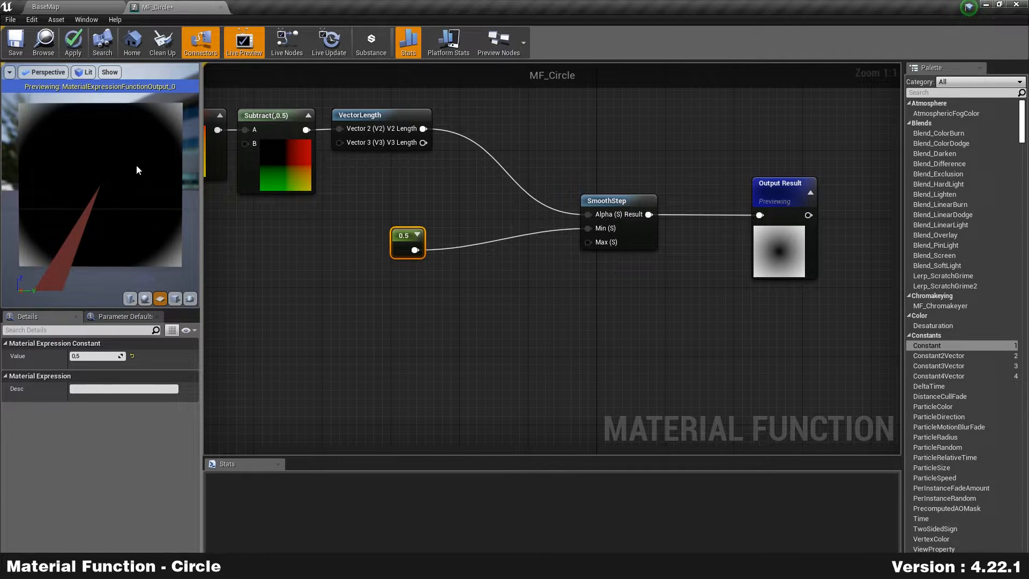
pyautogui.moveTo(351, 188); pyautogui.dragTo(462, 215, button='right')
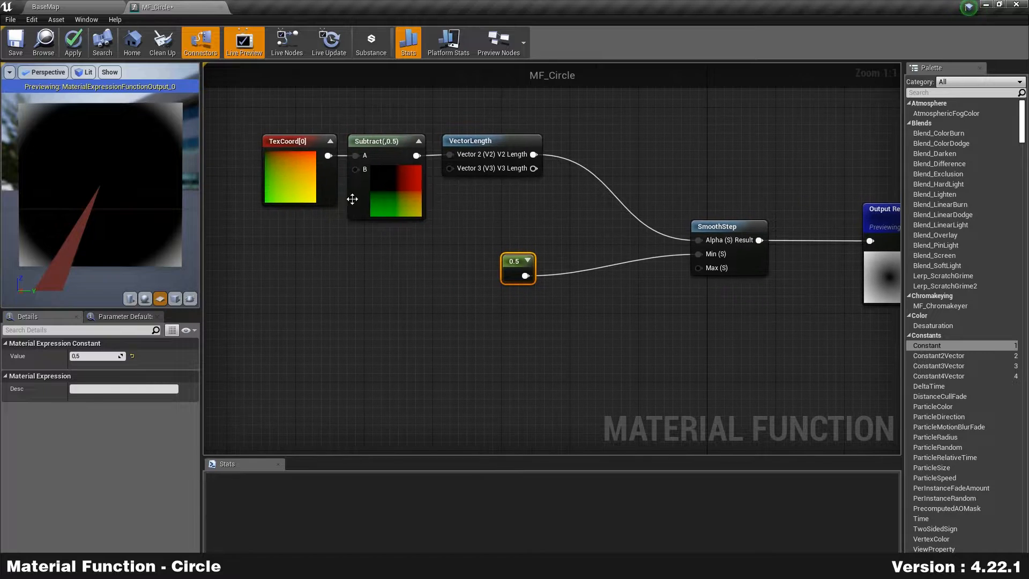
pyautogui.moveTo(517, 270); pyautogui.dragTo(543, 253)
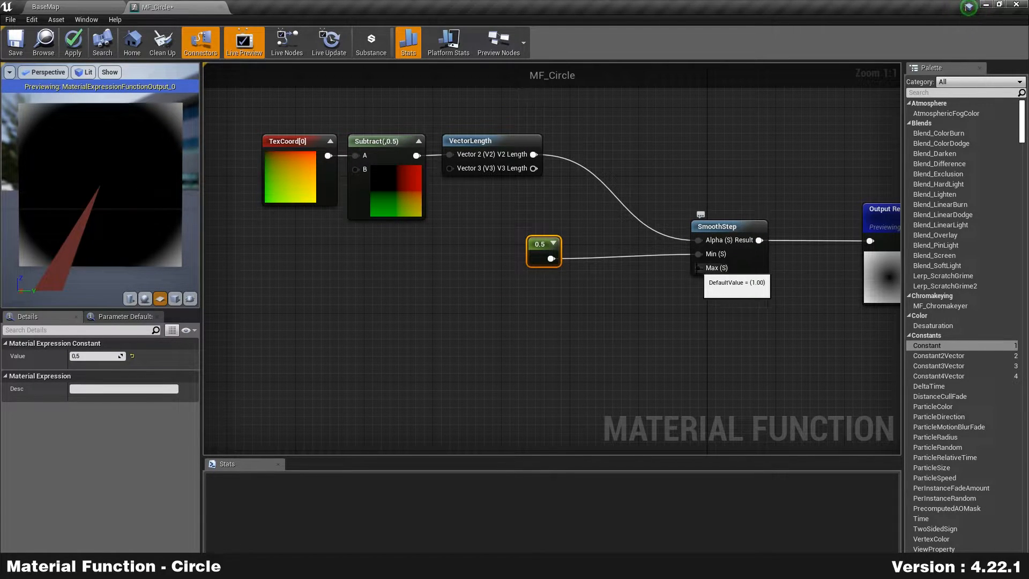
# Step: Duplicate the constant and set the copy's value to 0.4
pyautogui.hotkey('ctrl', 'v')
pyautogui.moveTo(576, 323); pyautogui.dragTo(699, 268)
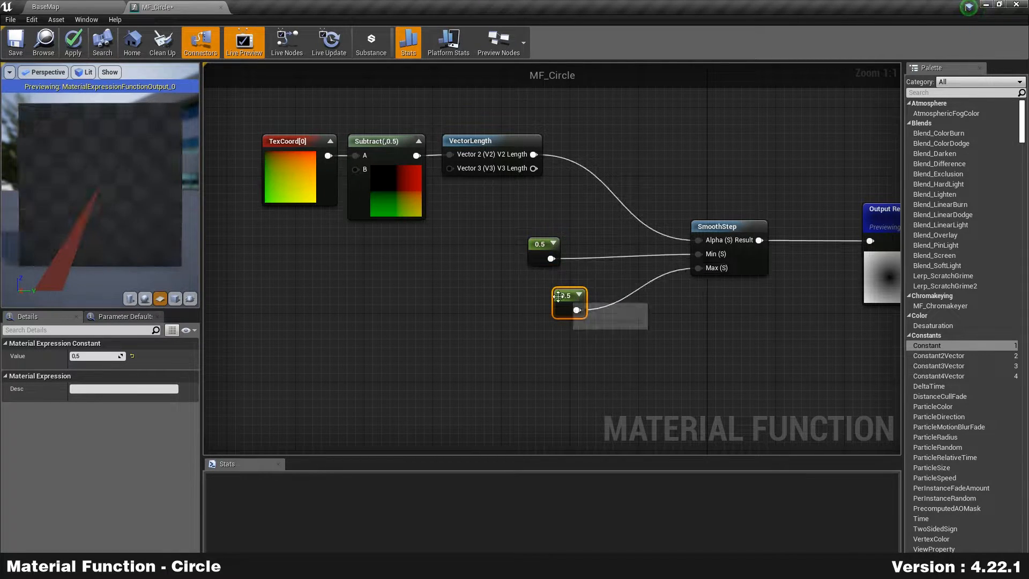
pyautogui.click(103, 355)
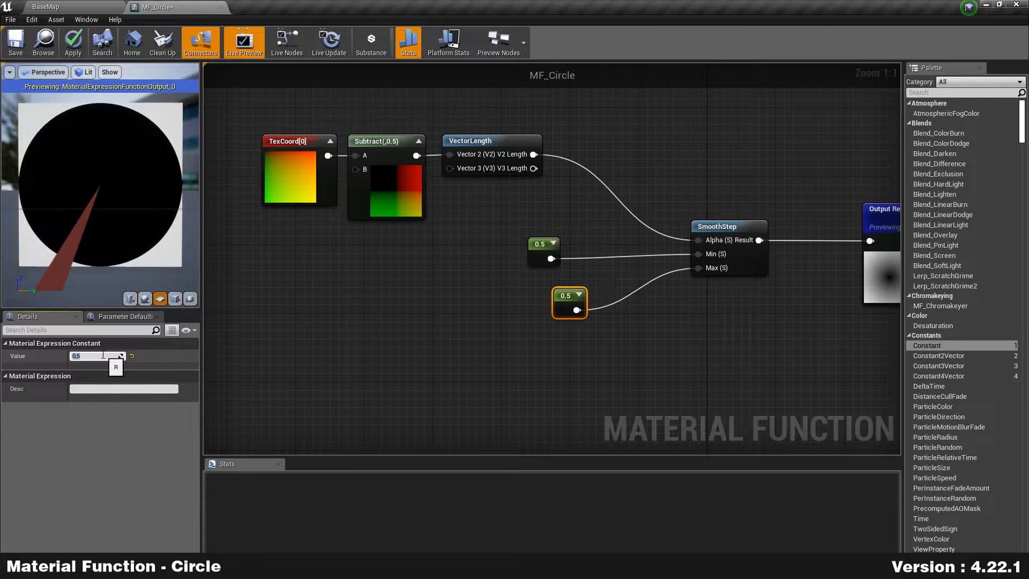
pyautogui.write('.4')
pyautogui.press('Return')
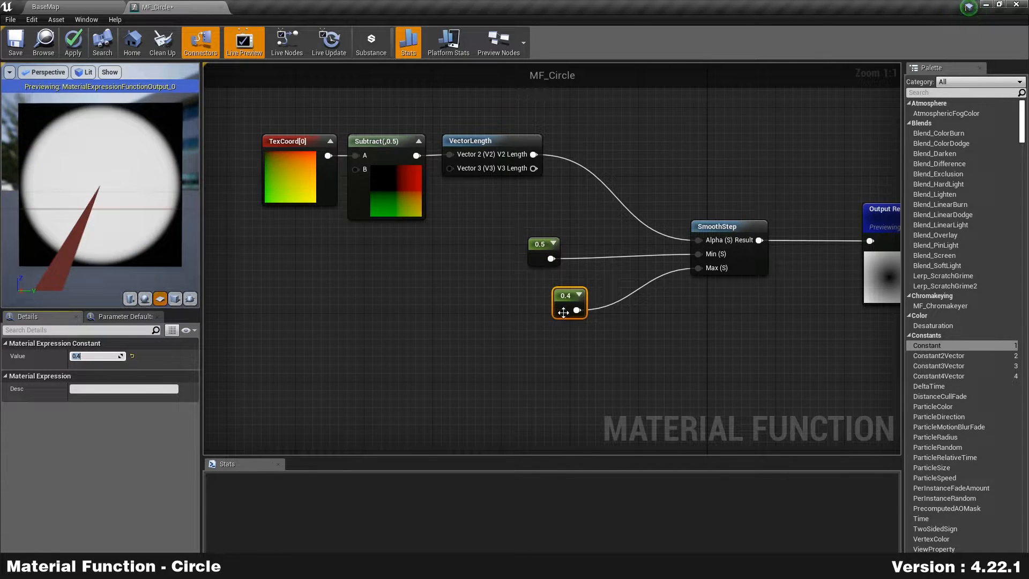
pyautogui.moveTo(558, 307); pyautogui.dragTo(533, 298)
pyautogui.moveTo(435, 356); pyautogui.dragTo(411, 327, button='right')
pyautogui.click(592, 252)
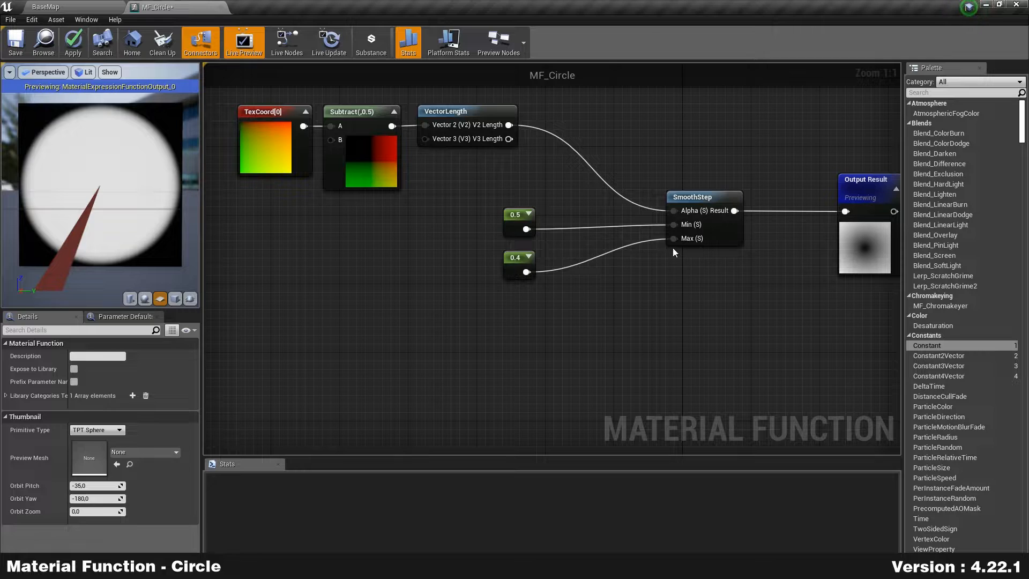
# Step: Connect 0.4 to SmoothStep's Min and 0.5 to Max, stacking the constants neatly
pyautogui.keyDown('ctrl'); pyautogui.moveTo(673, 239); pyautogui.dragTo(675, 225); pyautogui.keyUp('ctrl')
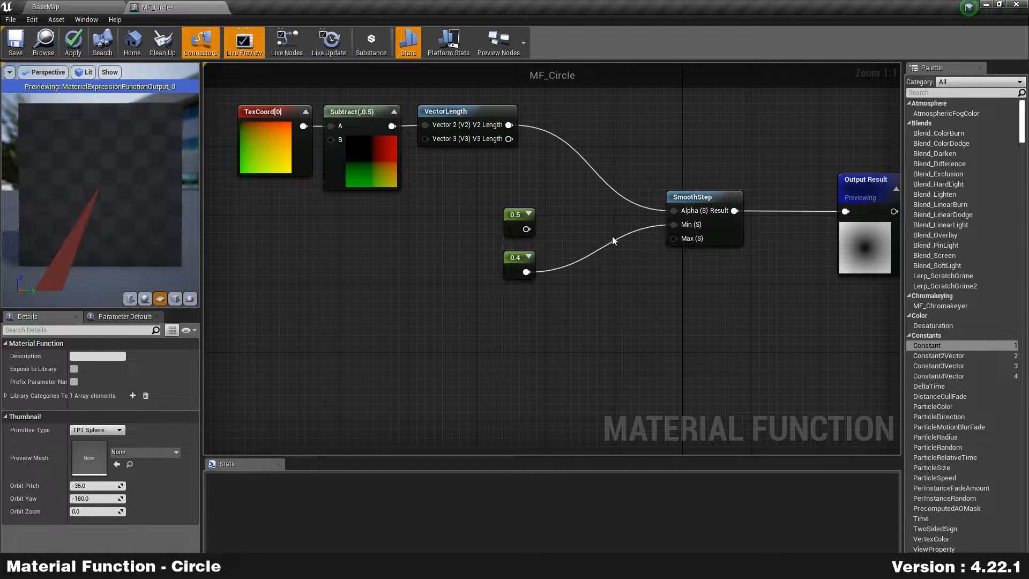
pyautogui.moveTo(526, 228); pyautogui.dragTo(674, 239)
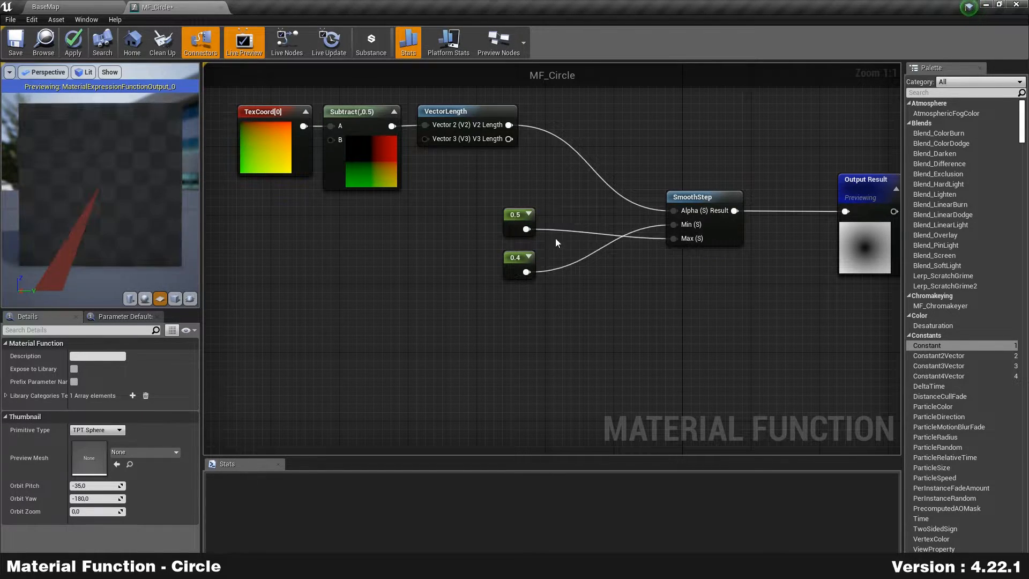
pyautogui.moveTo(521, 217); pyautogui.dragTo(535, 303)
pyautogui.moveTo(511, 259); pyautogui.dragTo(520, 225)
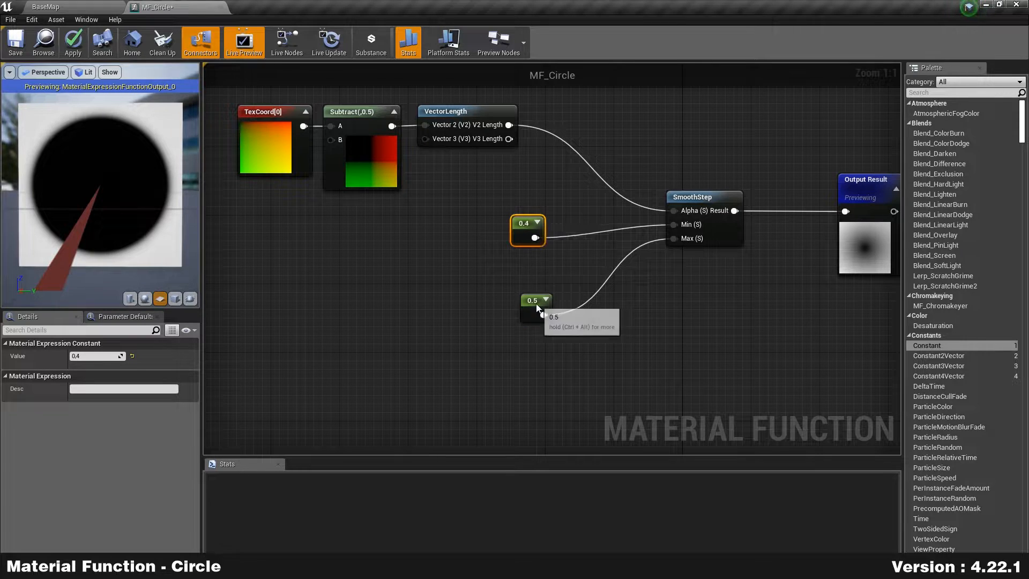
pyautogui.moveTo(536, 303); pyautogui.dragTo(528, 266)
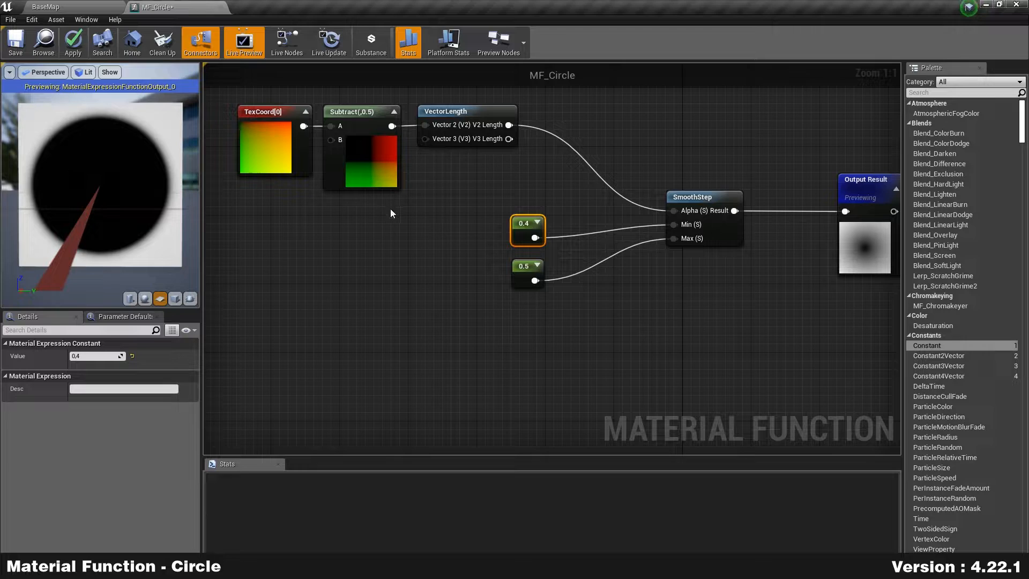
pyautogui.moveTo(243, 203); pyautogui.dragTo(464, 111)
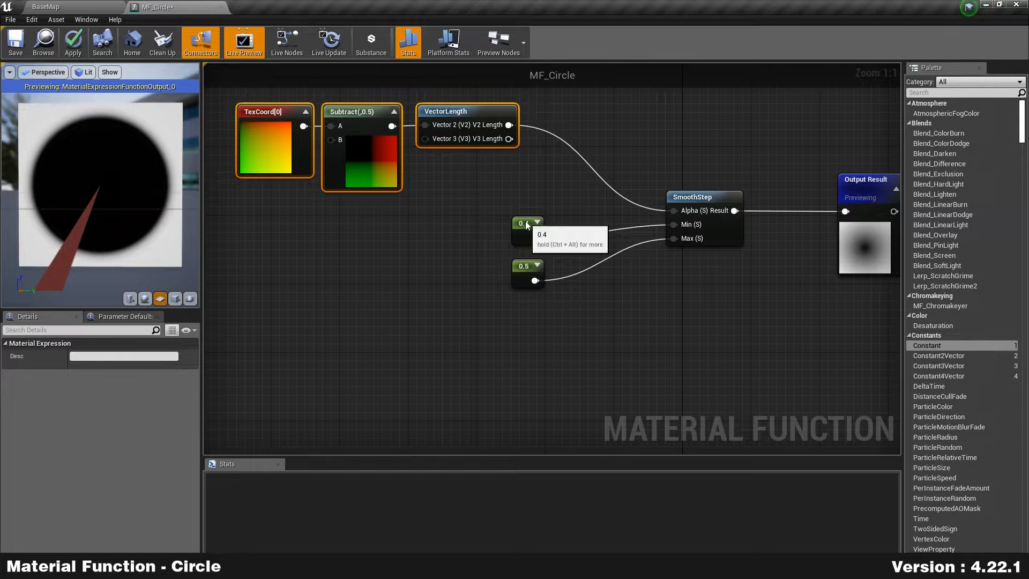
# Step: Change the Min constant to 0.5 and zoom the preview onto the circle's edge
pyautogui.moveTo(529, 222); pyautogui.dragTo(520, 204)
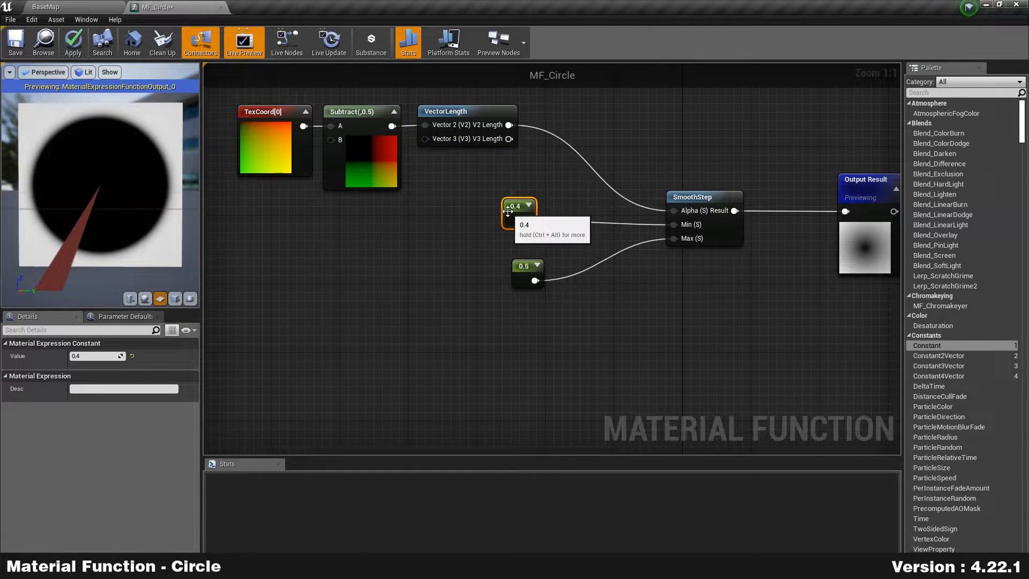
pyautogui.click(114, 357)
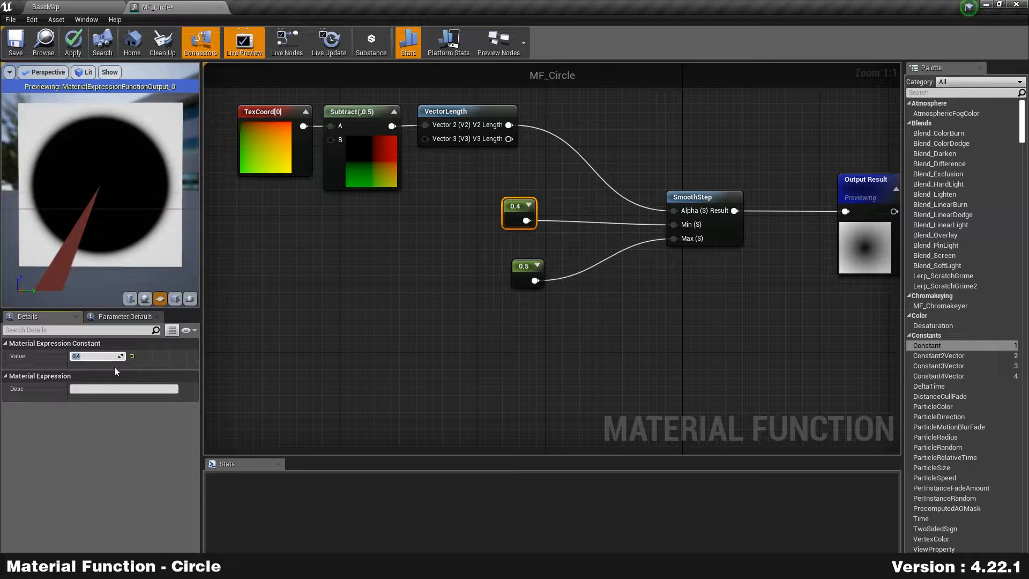
pyautogui.write('0.5')
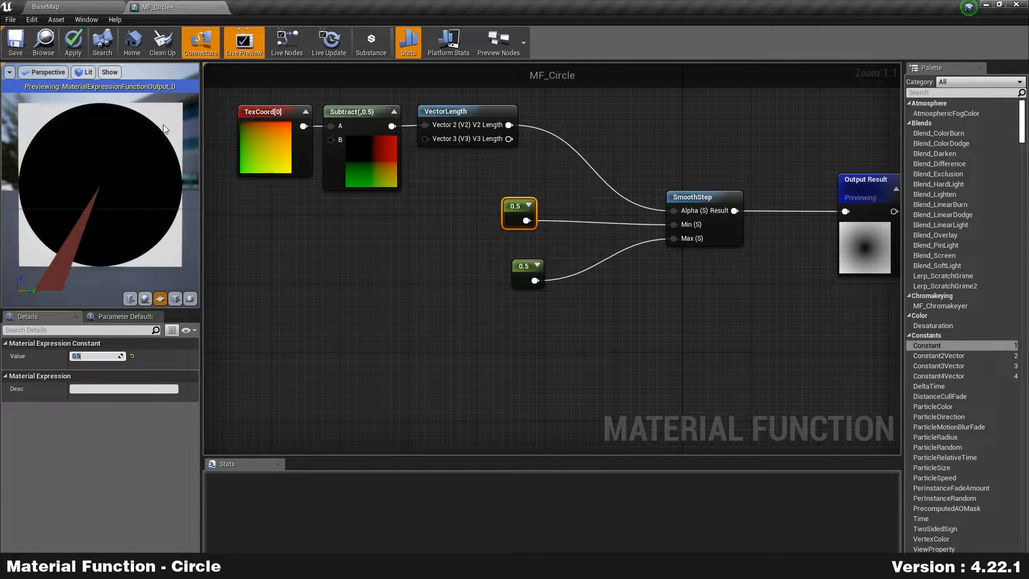
pyautogui.scroll(3, 161, 126)
pyautogui.scroll(1, 169, 283)
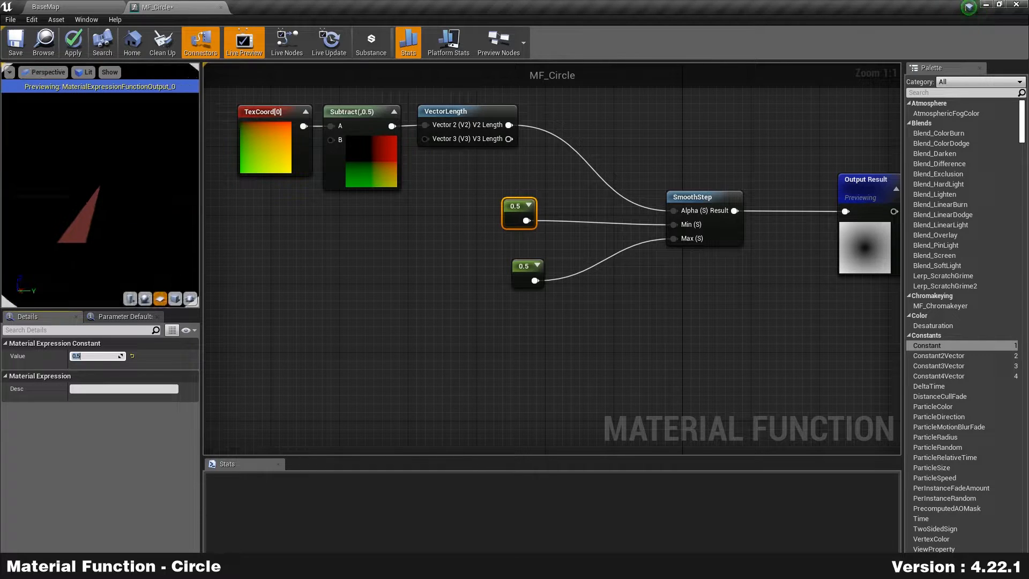
pyautogui.moveTo(159, 248); pyautogui.dragTo(102, 219, button='middle')
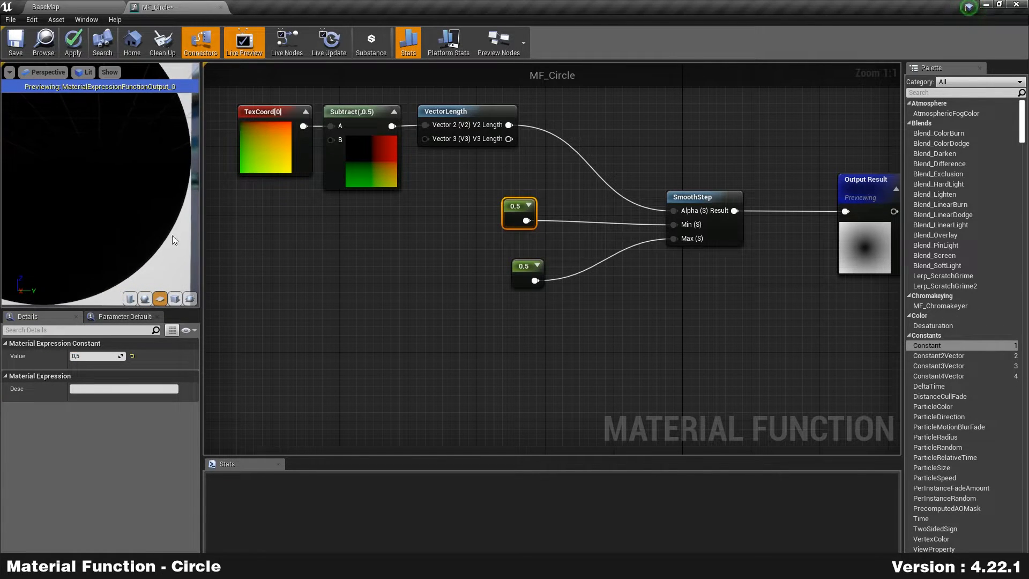
pyautogui.scroll(-4, 44, 179)
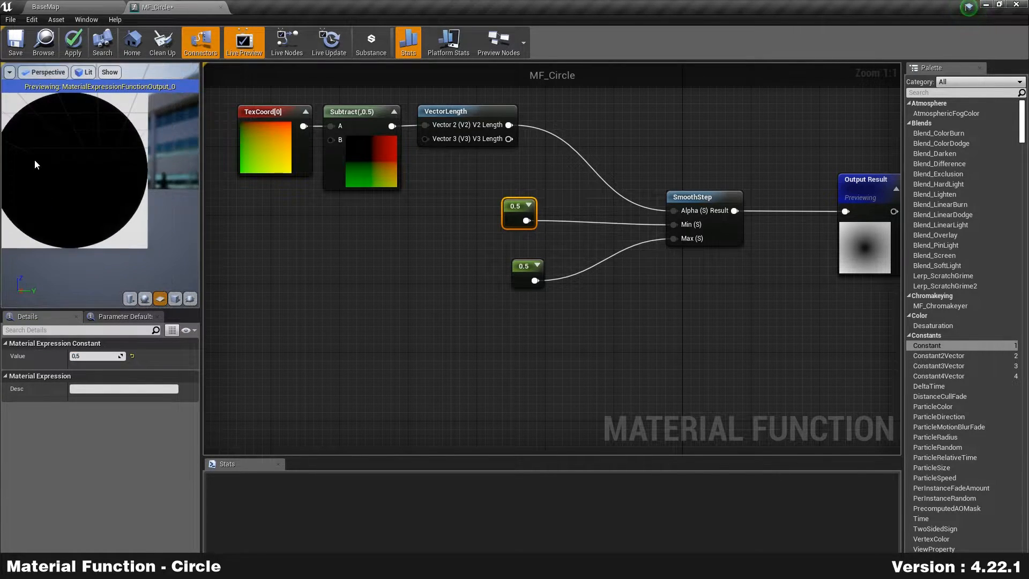
pyautogui.moveTo(40, 159); pyautogui.dragTo(75, 177, button='middle')
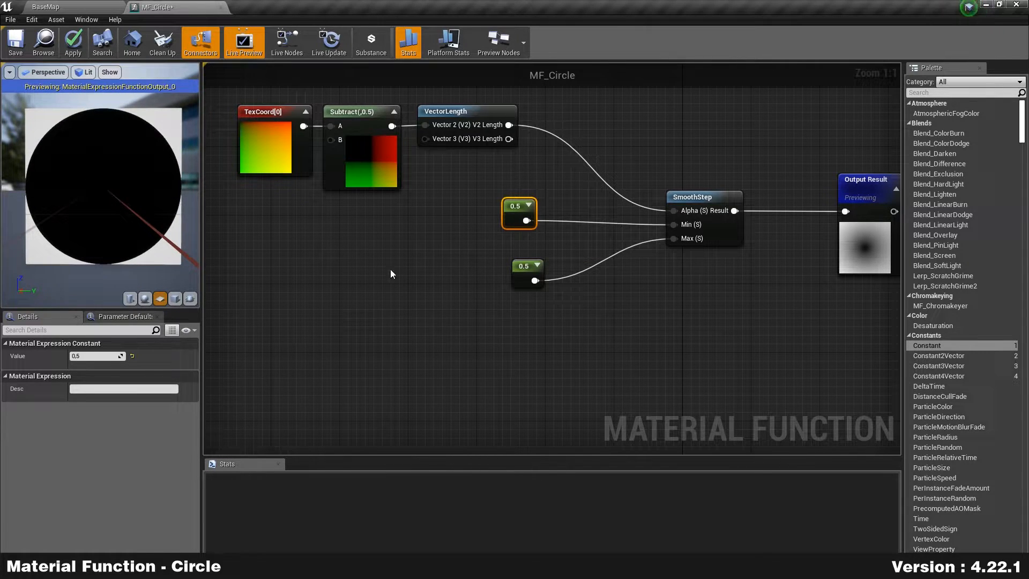
# Step: Set the Min constant to 0.499 for a sharp-edged circle
pyautogui.click(86, 356)
pyautogui.write(',499')
pyautogui.press('Return')
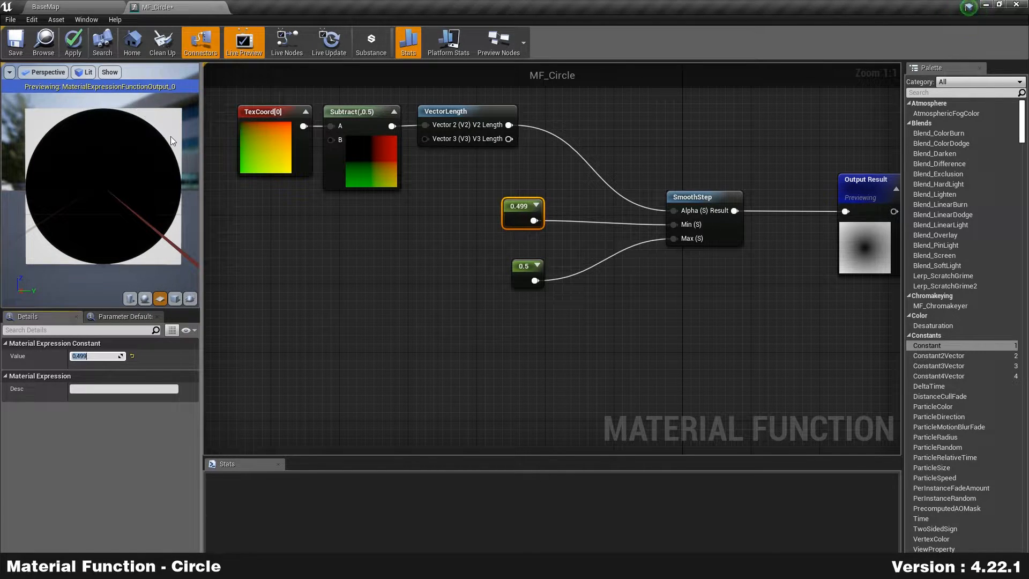
pyautogui.click(349, 209)
pyautogui.moveTo(510, 207); pyautogui.dragTo(510, 230)
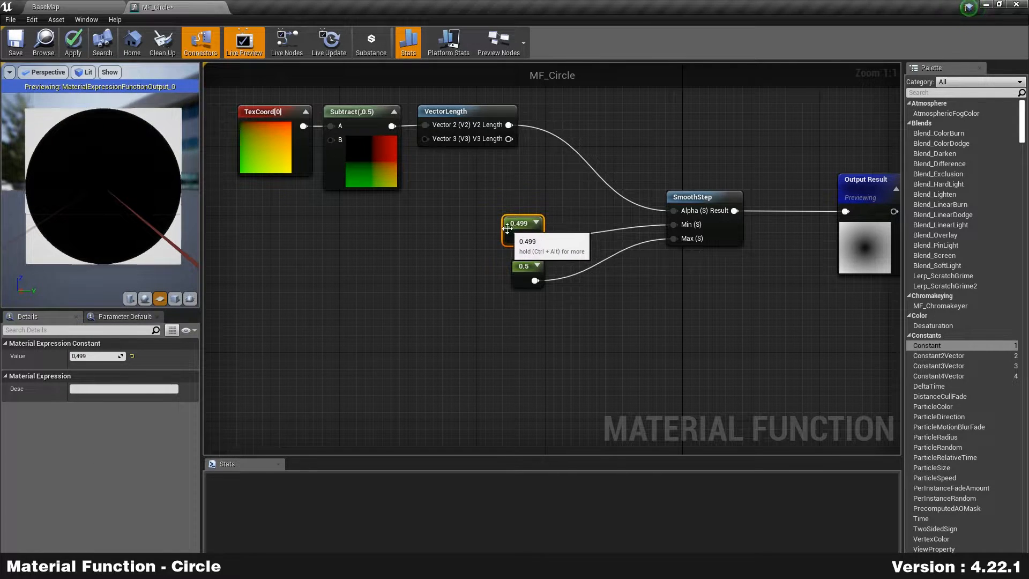
pyautogui.click(614, 306)
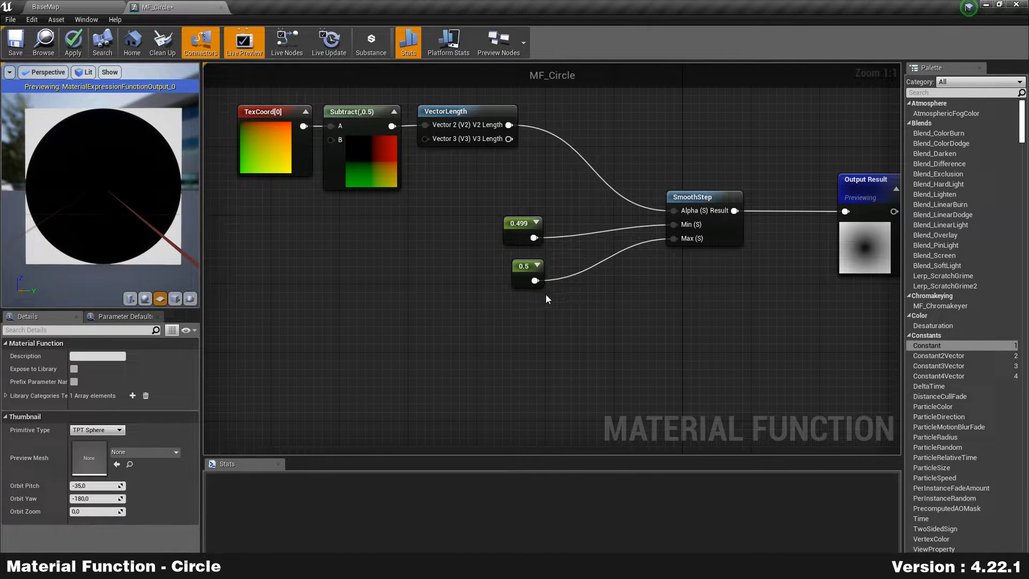
# Step: Rewire the 0.5 constant into SmoothStep's Min and 0.499 into Max
pyautogui.moveTo(534, 281); pyautogui.dragTo(669, 238)
pyautogui.moveTo(534, 237); pyautogui.dragTo(683, 240)
pyautogui.moveTo(510, 225); pyautogui.dragTo(519, 294)
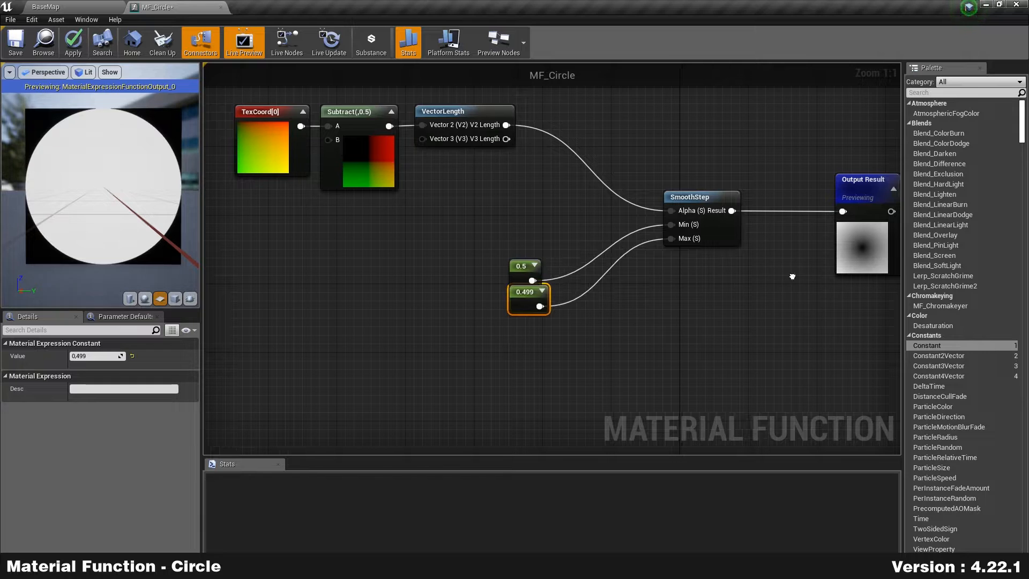
pyautogui.moveTo(867, 230); pyautogui.dragTo(743, 216, button='right')
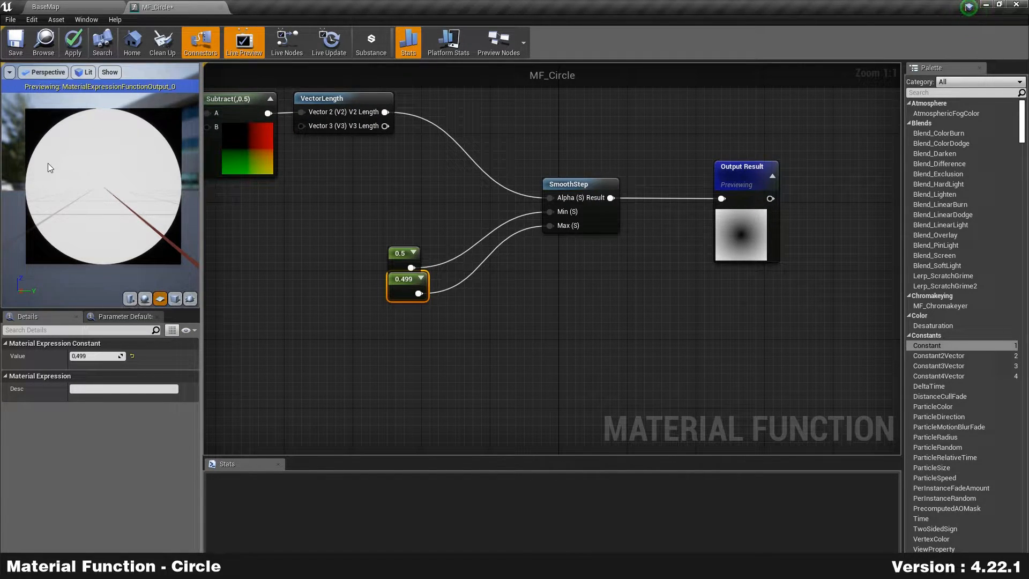
pyautogui.click(409, 186)
# Step: Spread the 0.5 and 0.499 constants apart and frame the whole node chain
pyautogui.moveTo(397, 253); pyautogui.dragTo(380, 186)
pyautogui.moveTo(404, 291); pyautogui.dragTo(405, 343)
pyautogui.moveTo(388, 193); pyautogui.dragTo(371, 236)
pyautogui.moveTo(708, 333); pyautogui.dragTo(731, 312, button='right')
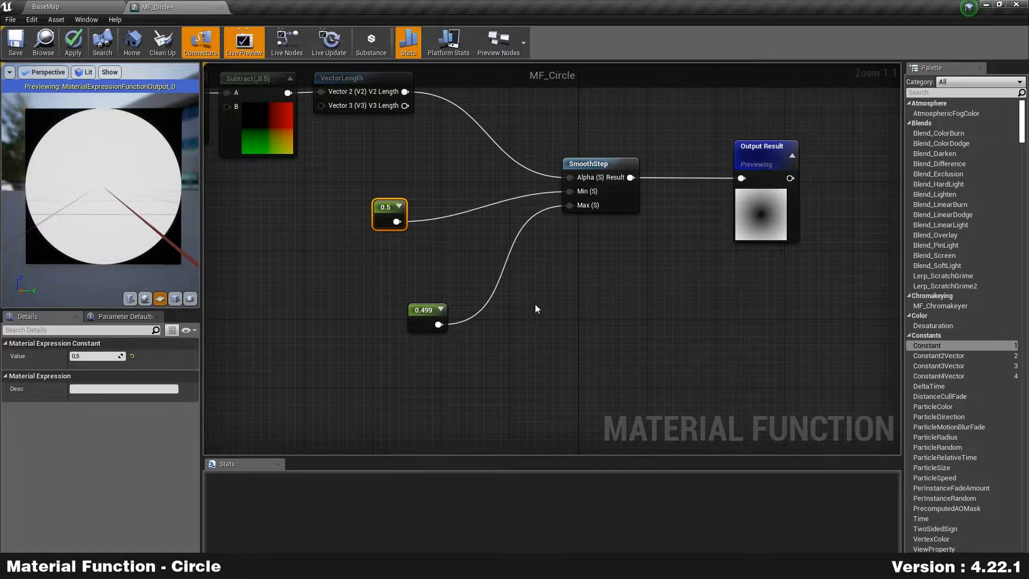
pyautogui.moveTo(379, 278); pyautogui.dragTo(471, 271, button='right')
pyautogui.scroll(-1, 472, 263)
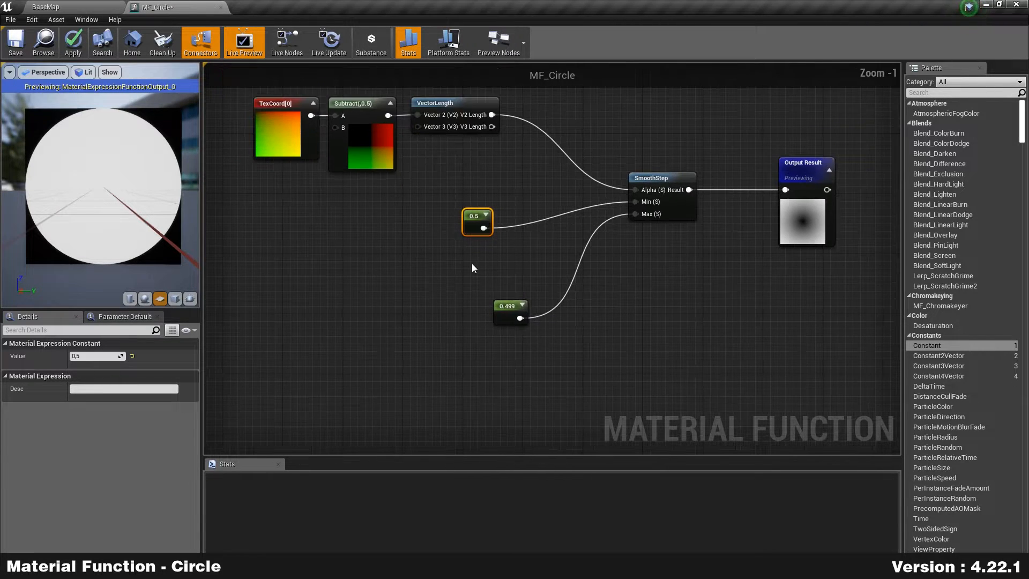
pyautogui.moveTo(472, 247); pyautogui.dragTo(379, 243)
pyautogui.click(411, 275)
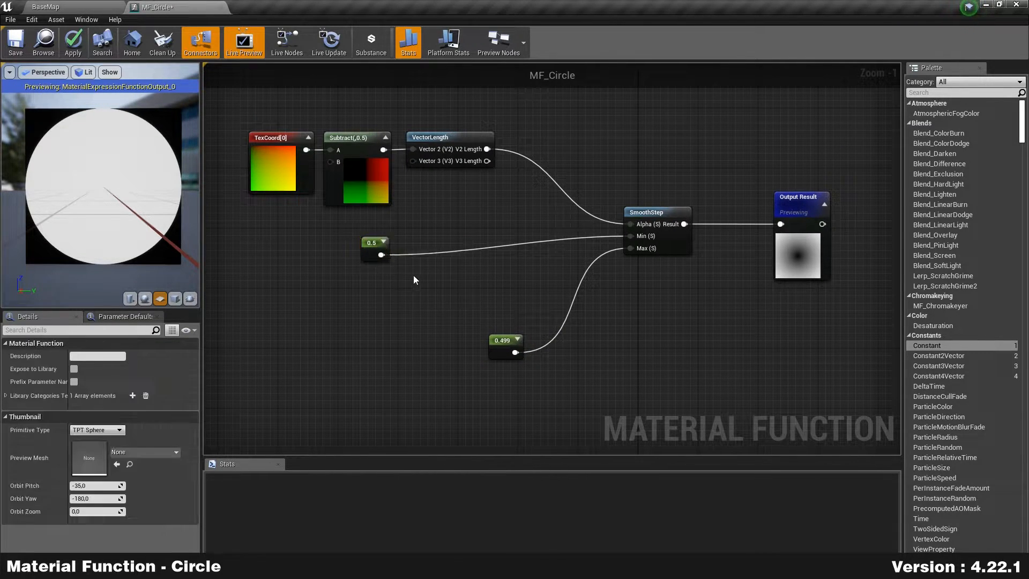
pyautogui.scroll(1, 423, 276)
pyautogui.moveTo(469, 278); pyautogui.dragTo(446, 256, button='right')
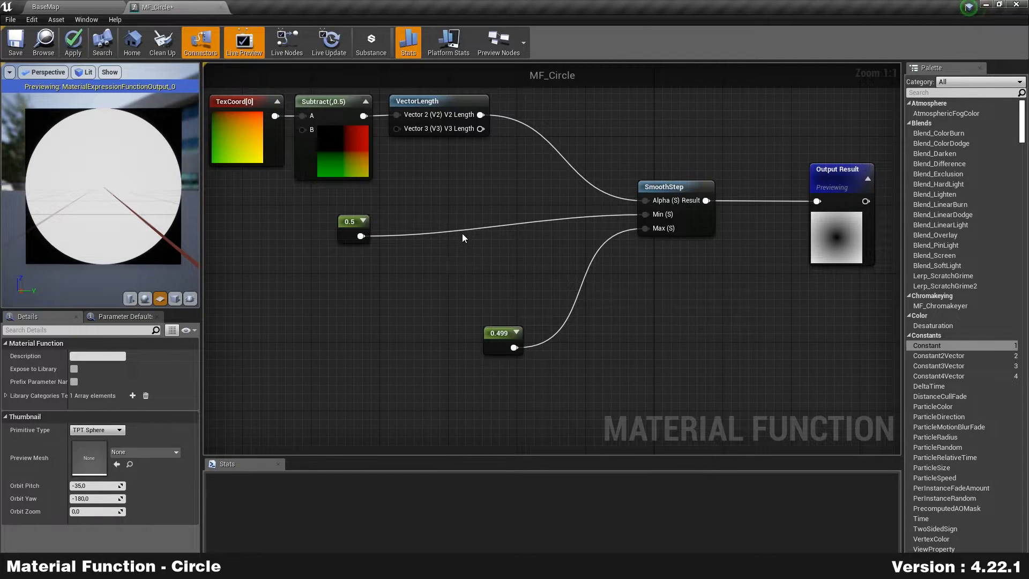
# Step: Insert a scalar FunctionInput into the 0.5→Min link, using its preview value as default
pyautogui.rightClick(459, 244)
pyautogui.write('input')
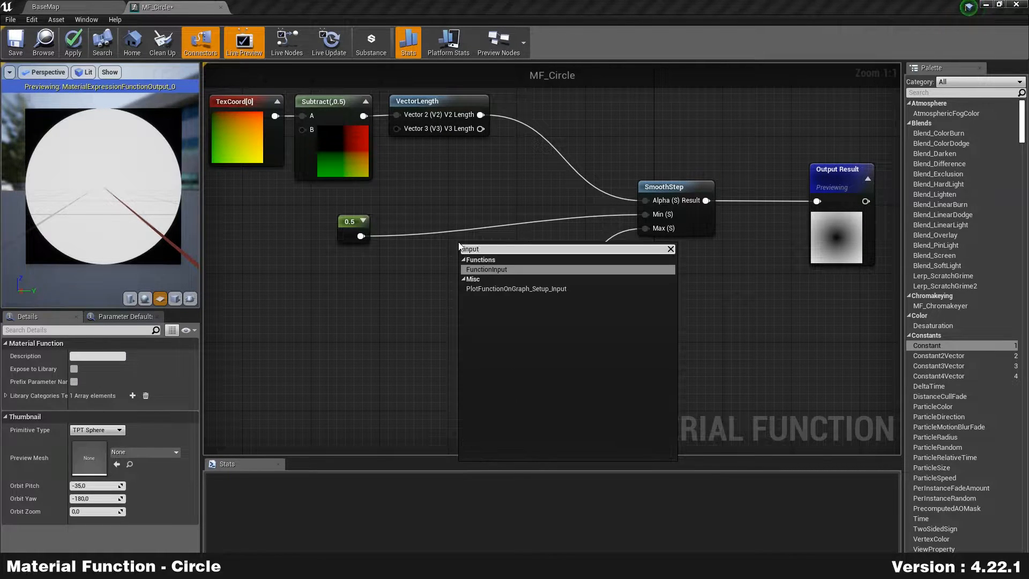
pyautogui.press('Return')
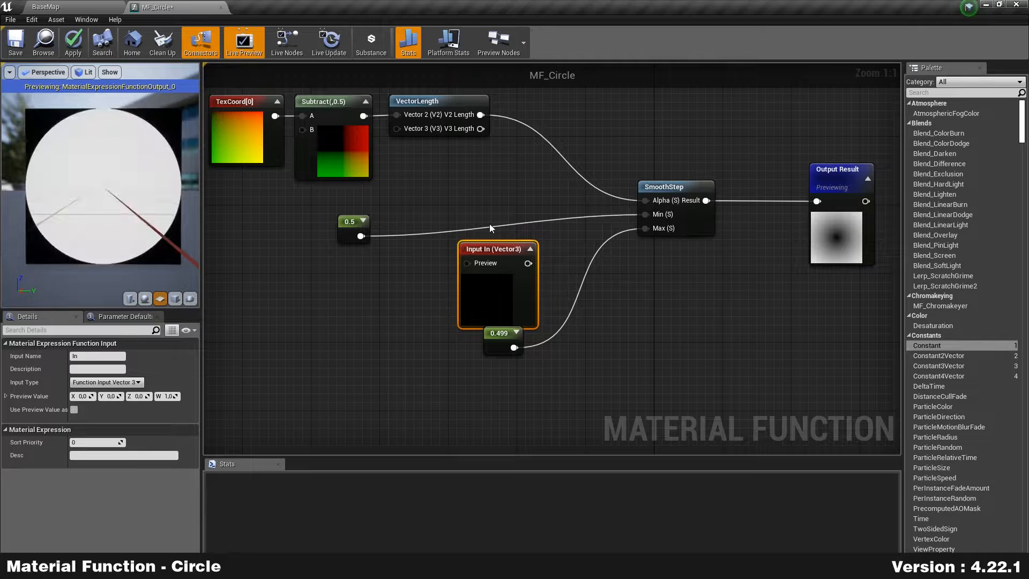
pyautogui.moveTo(496, 255); pyautogui.dragTo(460, 220)
pyautogui.moveTo(469, 179); pyautogui.dragTo(490, 205, button='right')
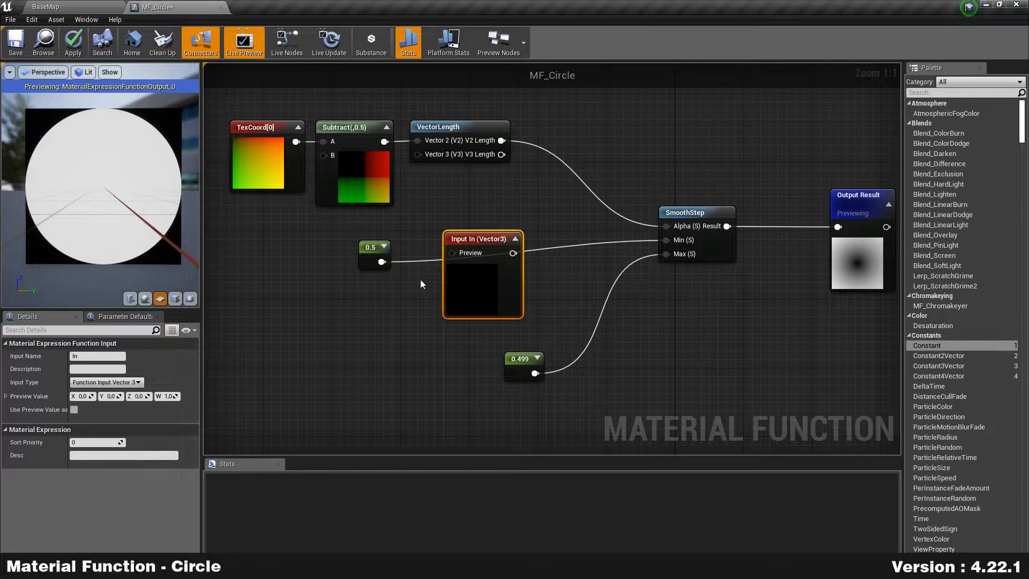
pyautogui.click(105, 382)
pyautogui.click(120, 394)
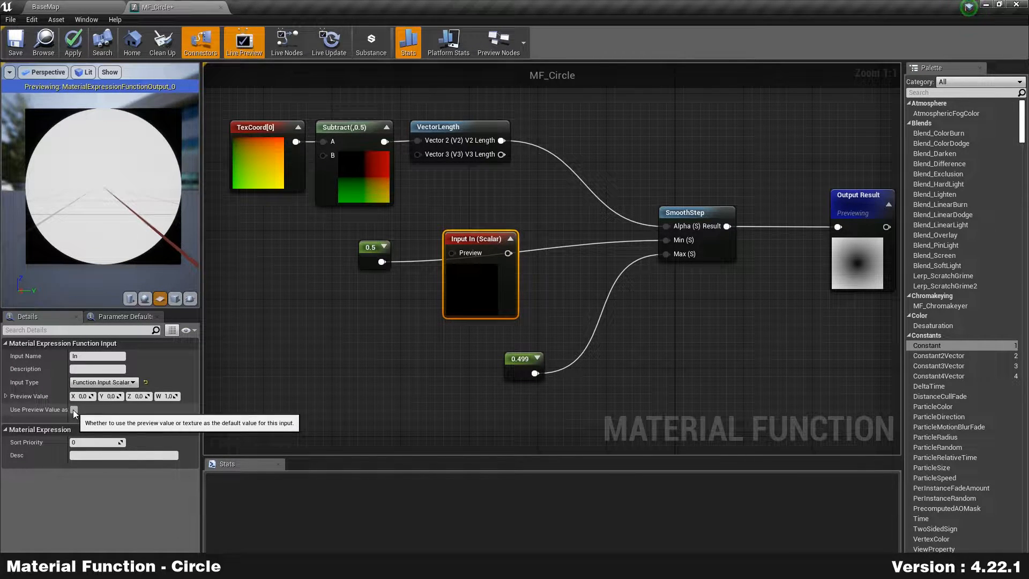
pyautogui.moveTo(68, 419)
pyautogui.mouseDown()
pyautogui.moveTo(106, 419)
pyautogui.moveTo(87, 419)
pyautogui.mouseUp()
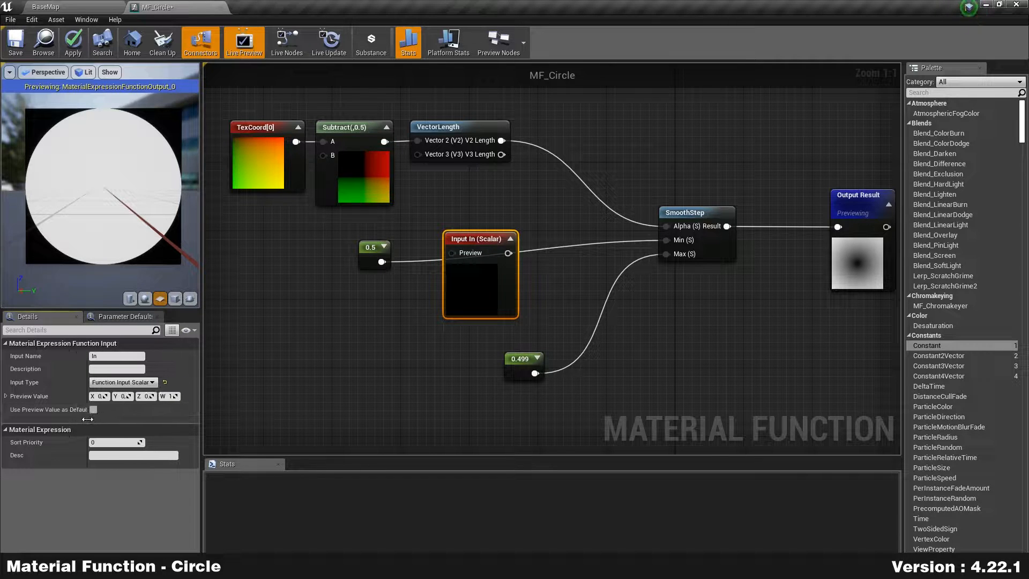
pyautogui.click(94, 409)
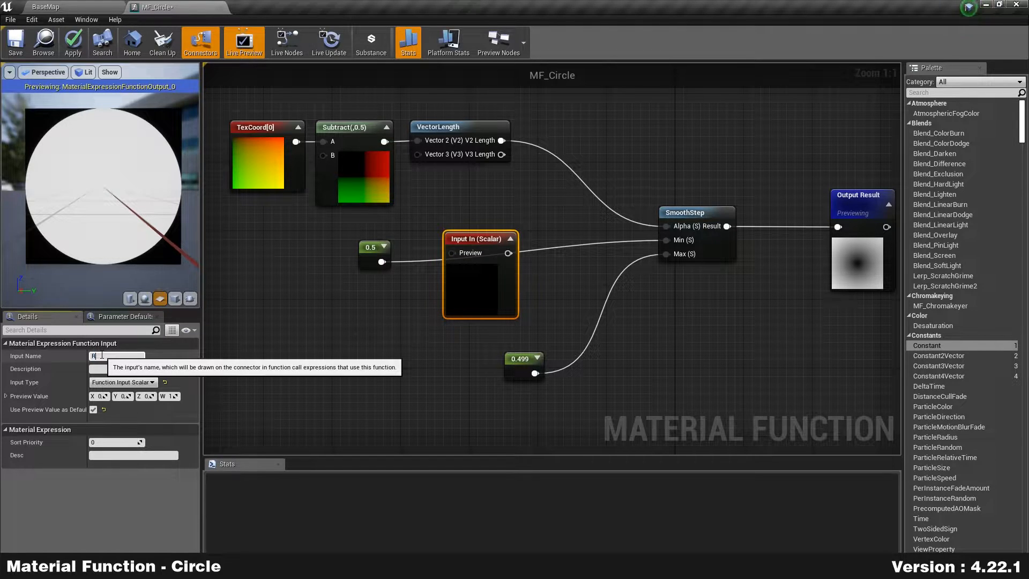
# Step: Name the input Radius, wire it to SmoothStep Min, and feed 0.5 into its Preview
pyautogui.click(102, 355)
pyautogui.write('Radius')
pyautogui.press('Return')
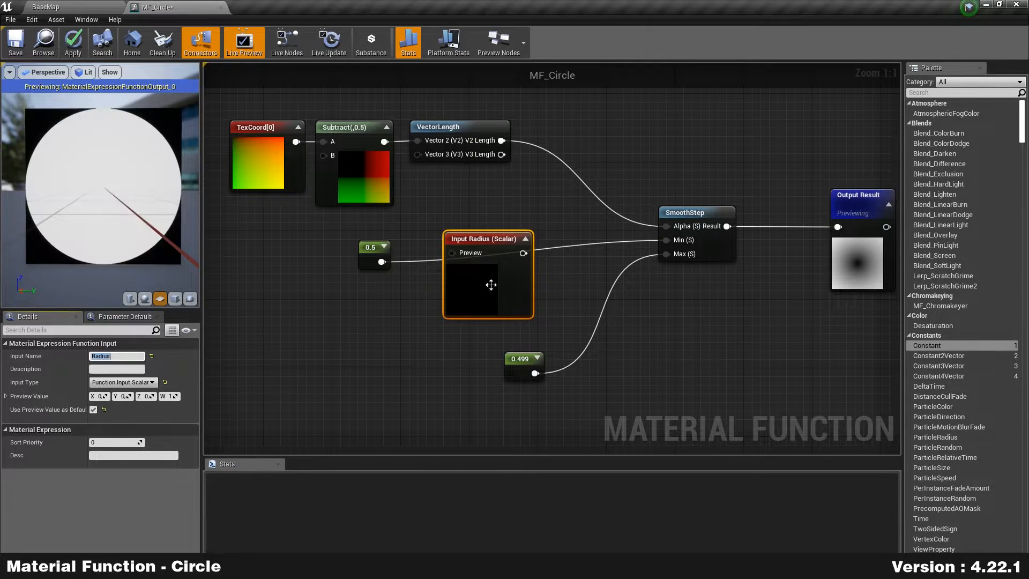
pyautogui.moveTo(528, 247); pyautogui.dragTo(670, 241)
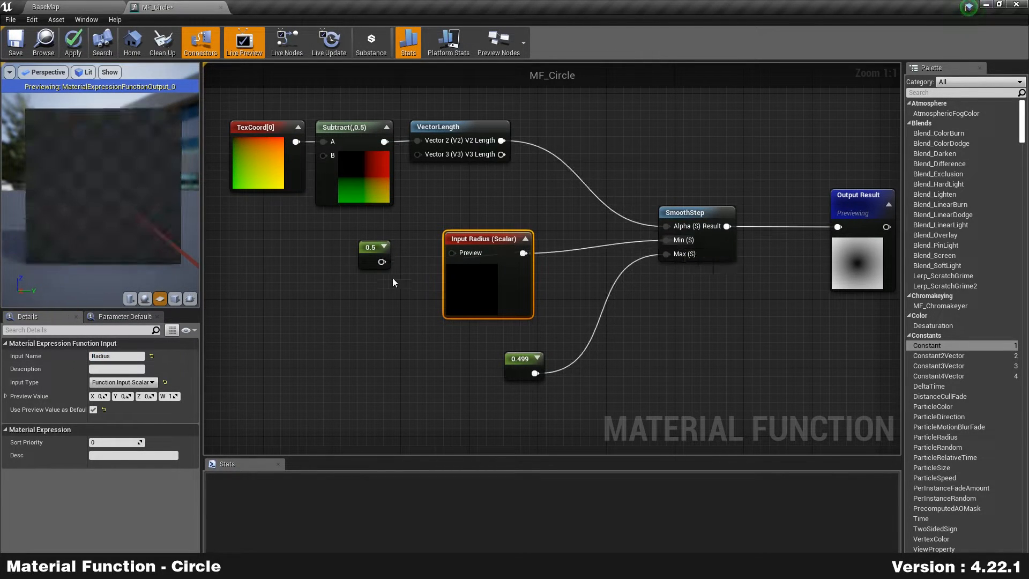
pyautogui.moveTo(381, 261); pyautogui.dragTo(456, 253)
pyautogui.moveTo(366, 262); pyautogui.dragTo(393, 253)
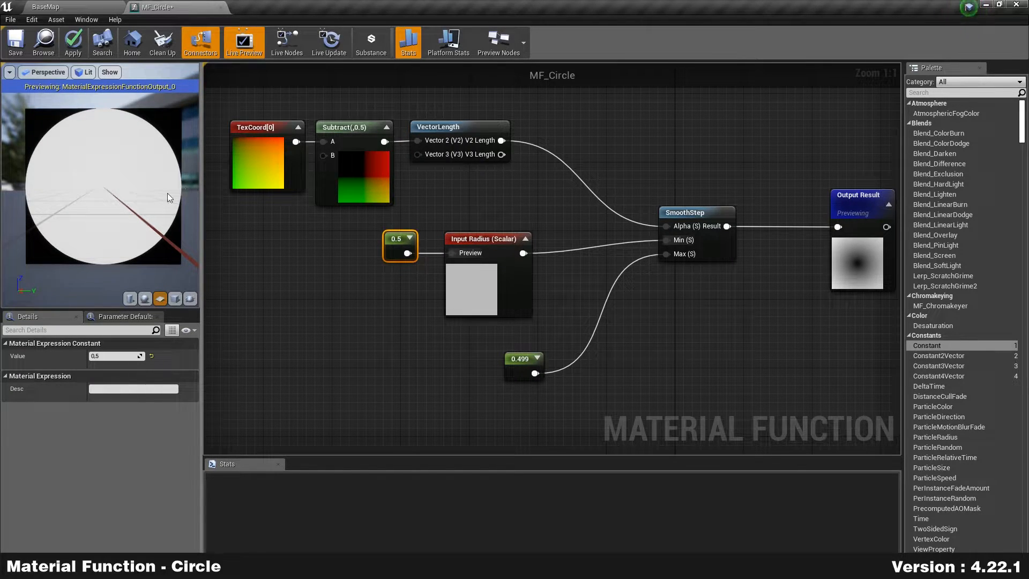
# Step: Rearrange the 0.5 constant, Radius input and 0.499 constant in the graph
pyautogui.click(302, 295)
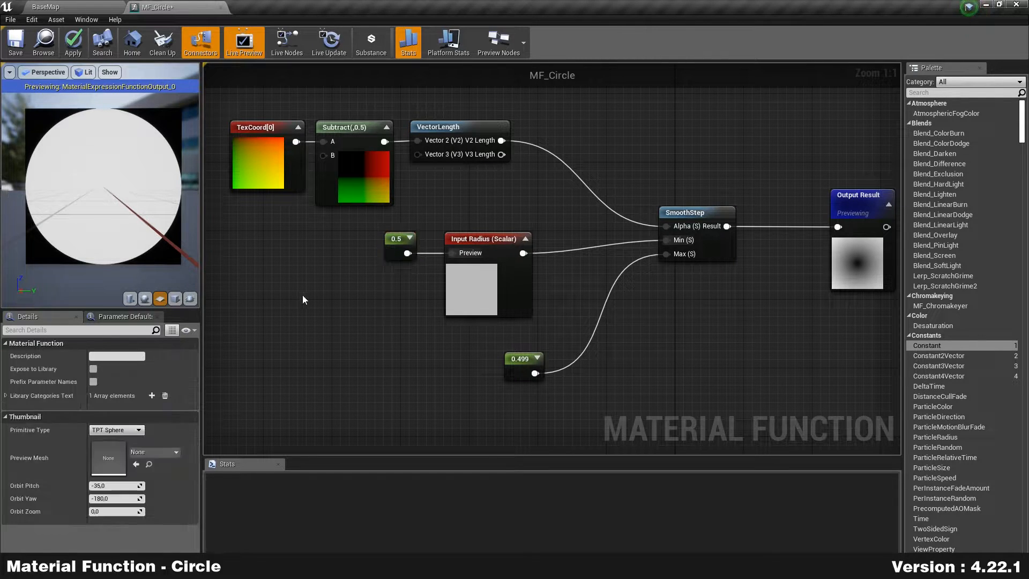
pyautogui.moveTo(540, 376); pyautogui.dragTo(420, 385)
pyautogui.moveTo(503, 399); pyautogui.dragTo(417, 323, button='right')
pyautogui.scroll(1, 478, 331)
pyautogui.moveTo(262, 216); pyautogui.dragTo(346, 216)
pyautogui.moveTo(319, 296); pyautogui.dragTo(361, 287)
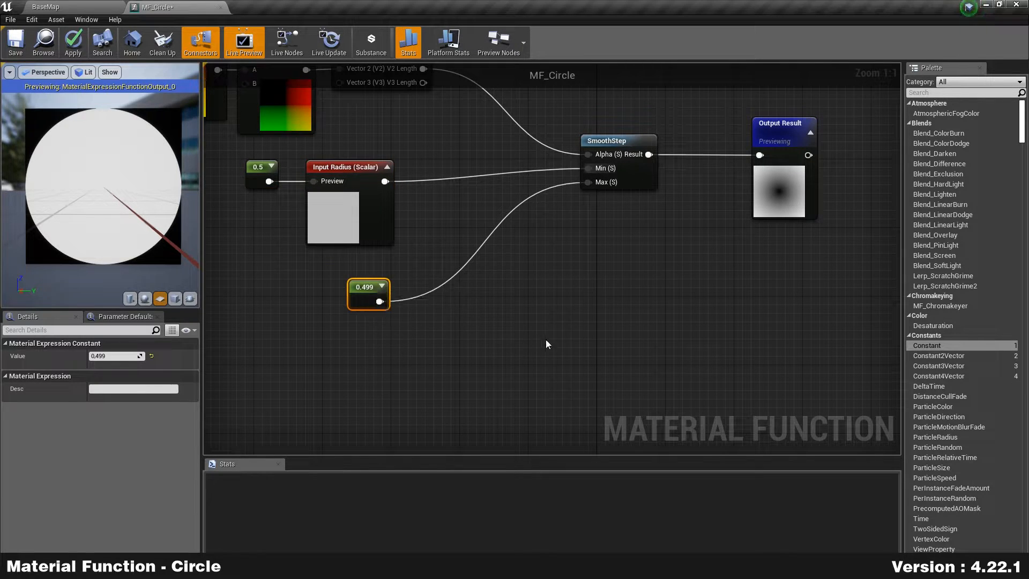
# Step: Add a second scalar FunctionInput named Smoothness
pyautogui.moveTo(278, 324); pyautogui.dragTo(295, 289, button='right')
pyautogui.rightClick(356, 305)
pyautogui.write('input')
pyautogui.press('Return')
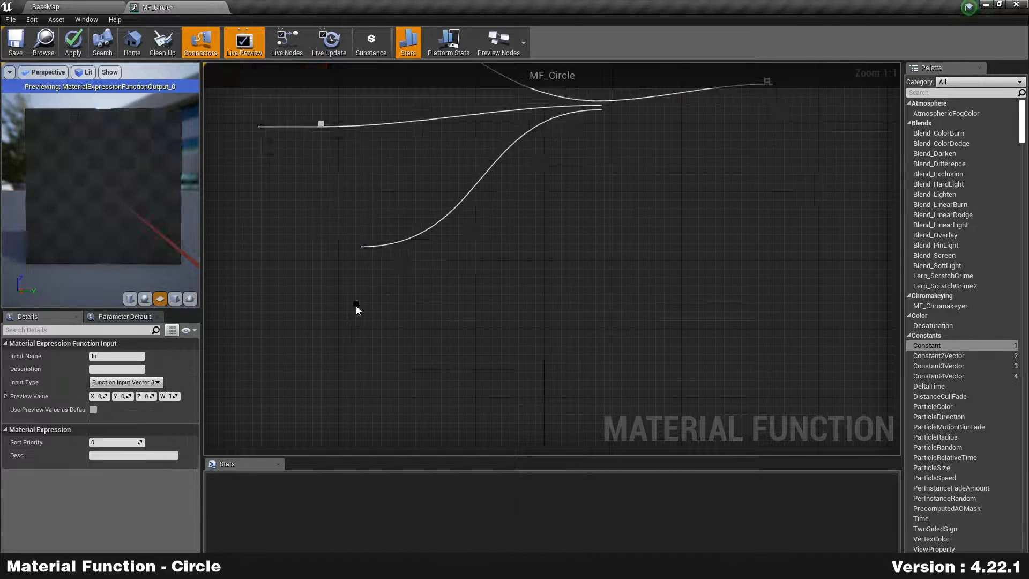
pyautogui.click(115, 355)
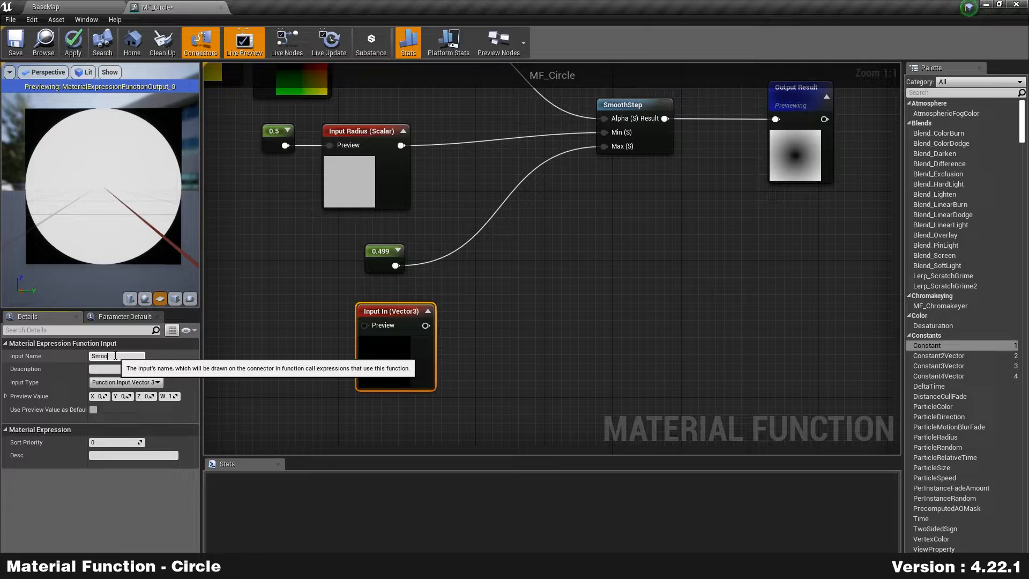
pyautogui.write('Smoothness')
pyautogui.press('Return')
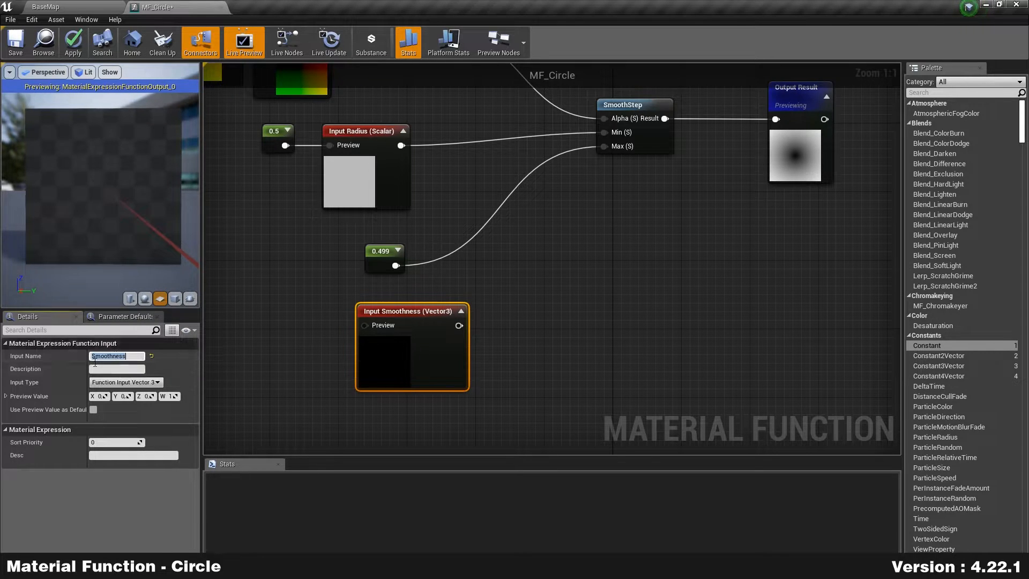
pyautogui.click(126, 382)
pyautogui.click(132, 392)
# Step: Unlink the 0.499 constant from SmoothStep Max, wire it into Smoothness Preview, and set it to 0.01
pyautogui.keyDown('alt'); pyautogui.click(395, 266); pyautogui.keyUp('alt')
pyautogui.moveTo(378, 257); pyautogui.dragTo(375, 328)
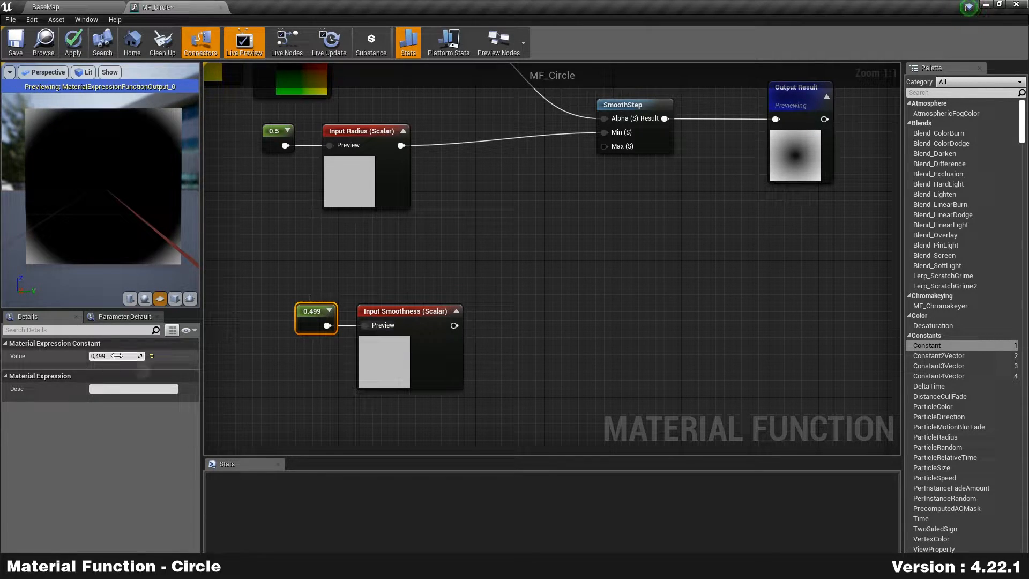
pyautogui.write('0.01')
pyautogui.press('Return')
# Step: Move the 0.01 constant and Smoothness input up beneath the Radius input
pyautogui.moveTo(294, 405); pyautogui.dragTo(396, 317)
pyautogui.moveTo(408, 345); pyautogui.dragTo(375, 278)
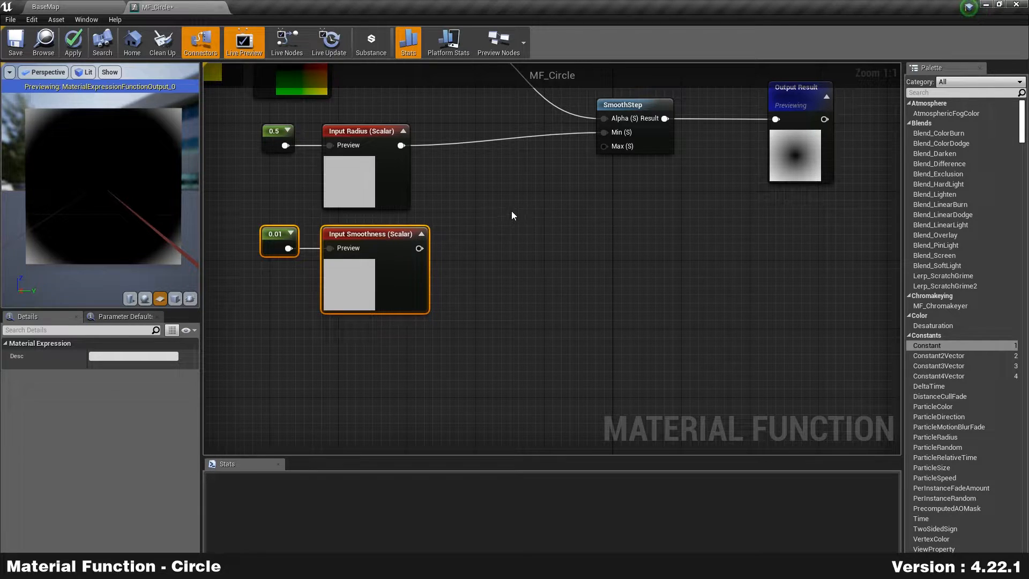
pyautogui.moveTo(283, 318); pyautogui.dragTo(287, 255)
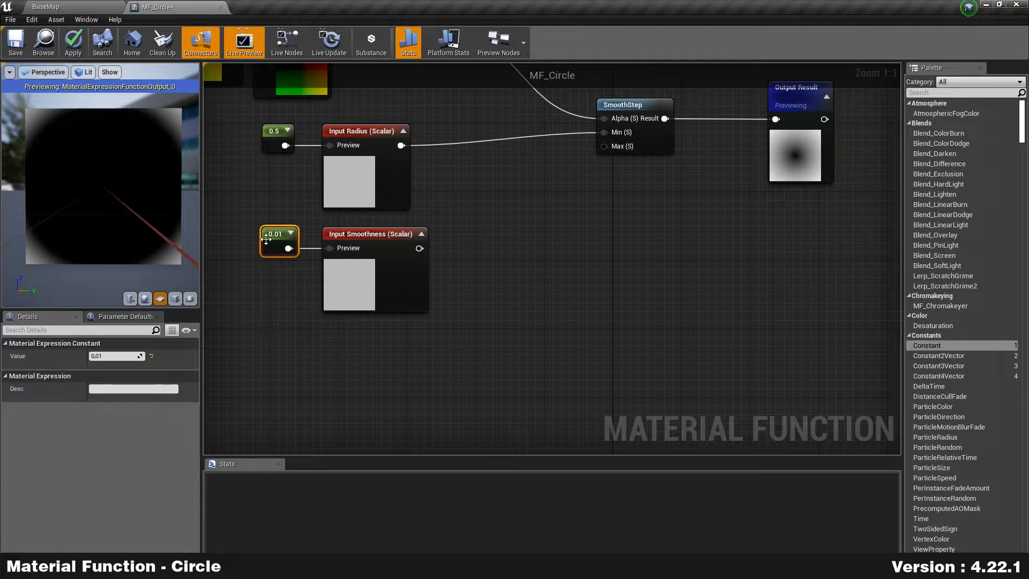
pyautogui.click(270, 138)
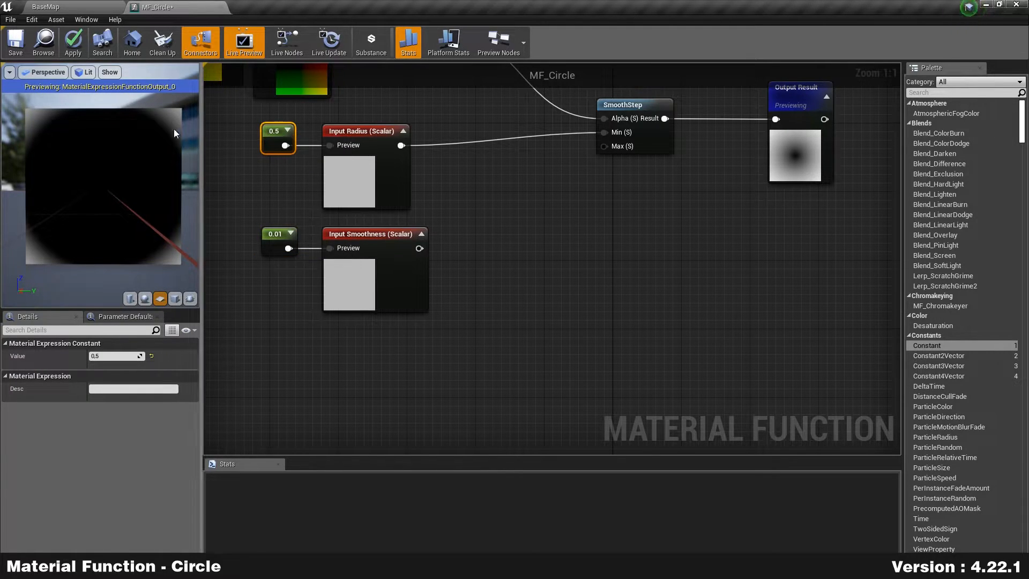
pyautogui.moveTo(523, 193); pyautogui.dragTo(545, 238, button='right')
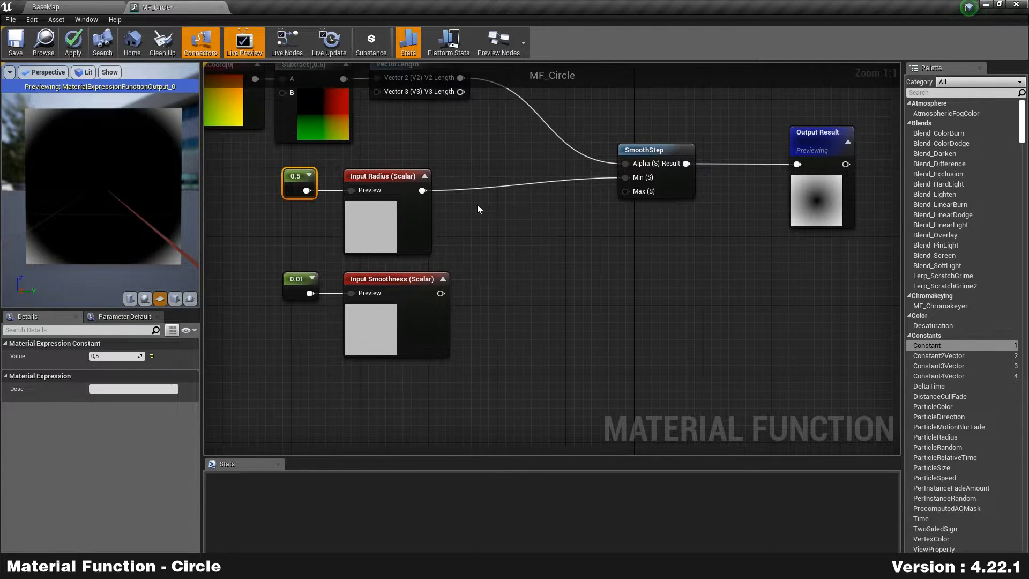
# Step: Add a Subtract node computing Radius minus Smoothness
pyautogui.moveTo(421, 191); pyautogui.dragTo(509, 236)
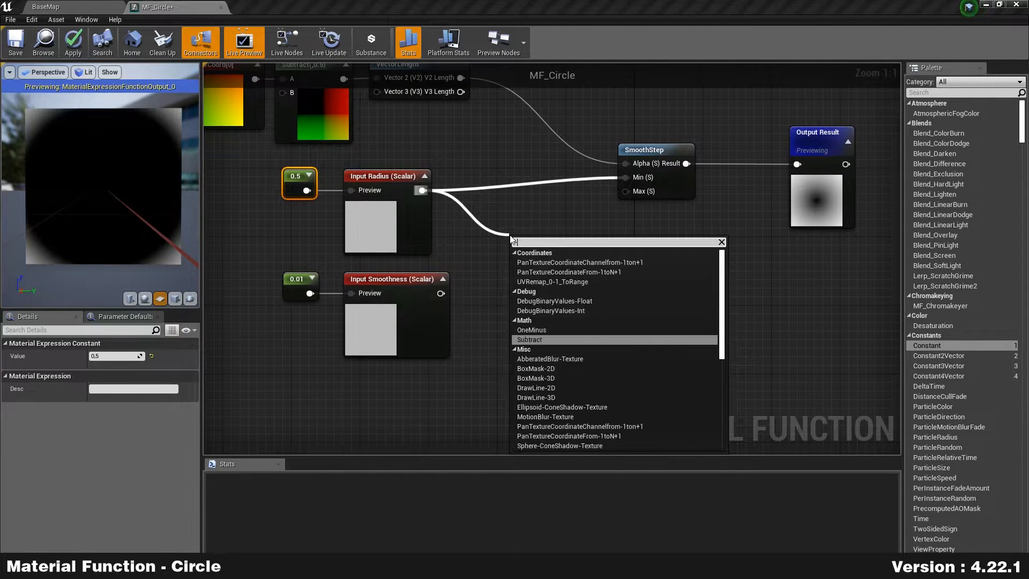
pyautogui.click(529, 340)
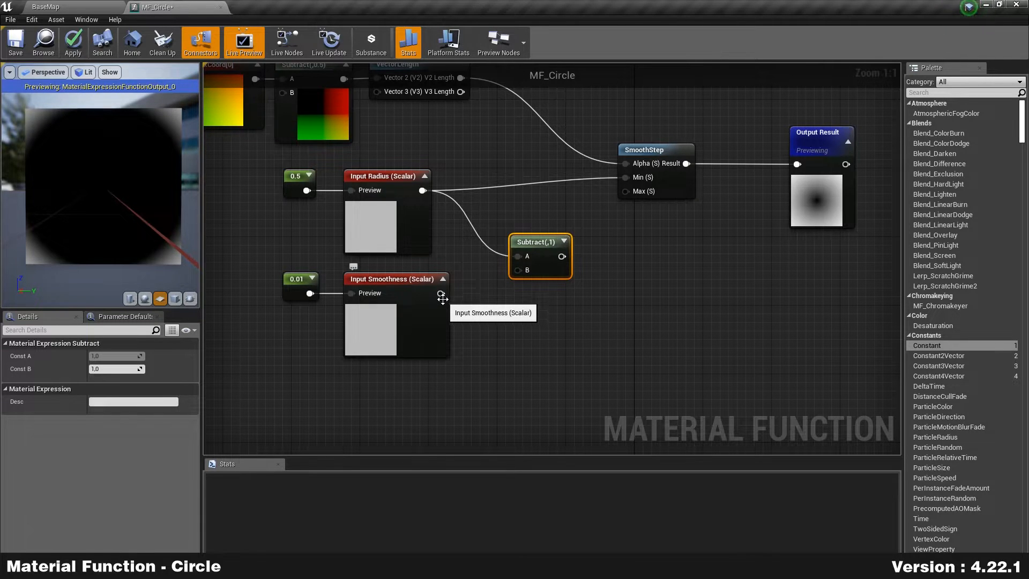
pyautogui.moveTo(441, 294); pyautogui.dragTo(626, 192)
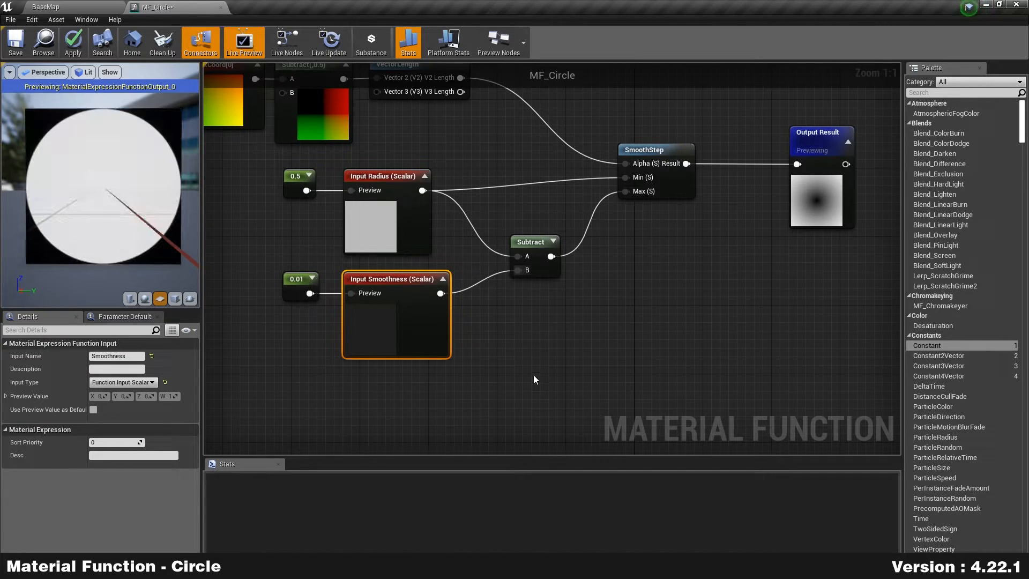
# Step: Try a 0.1 smoothness value, keep 0.01, and apply the MF_Circle changes
pyautogui.click(300, 289)
pyautogui.click(138, 356)
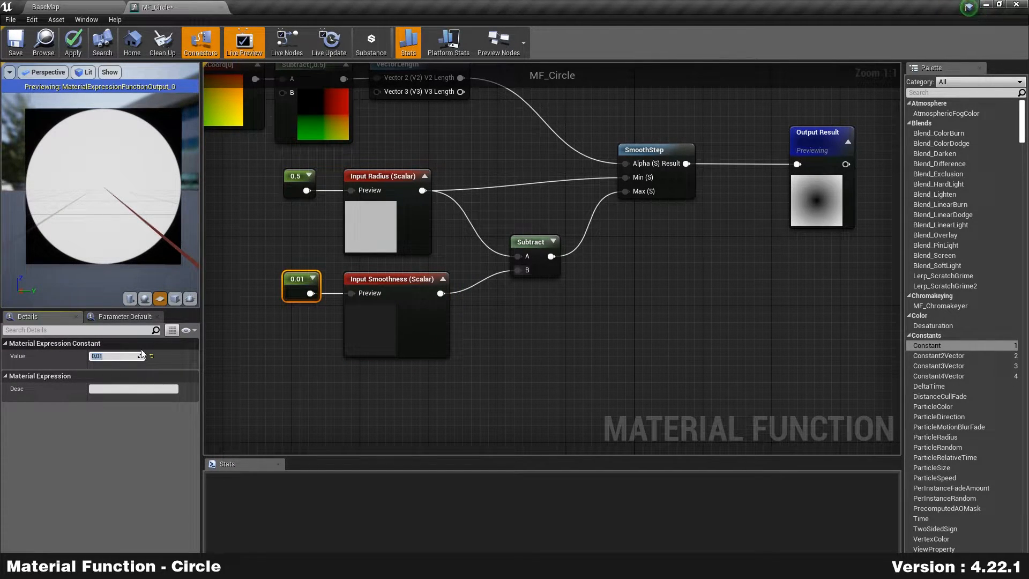
pyautogui.write('.1')
pyautogui.press('Return')
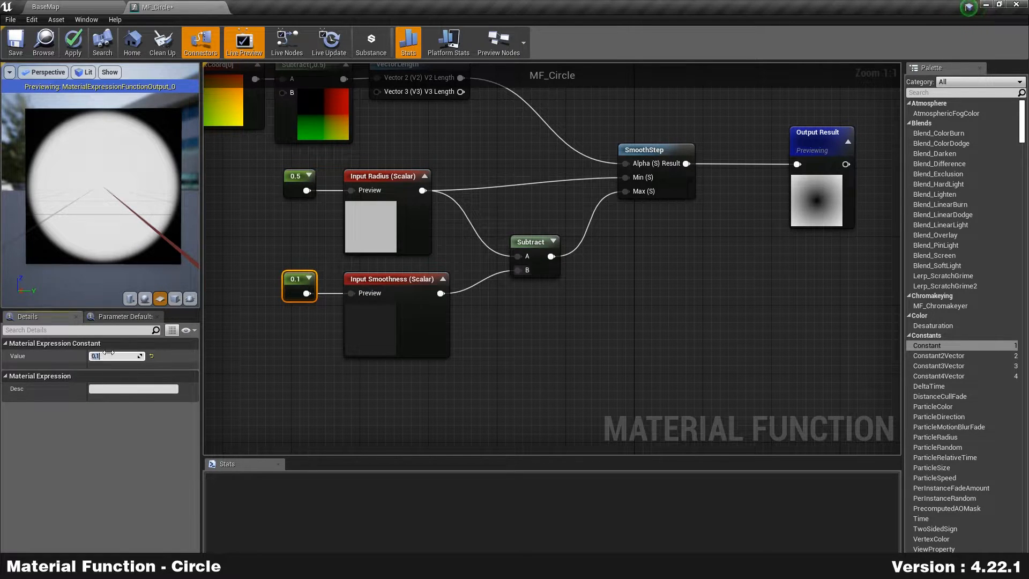
pyautogui.press('Return')
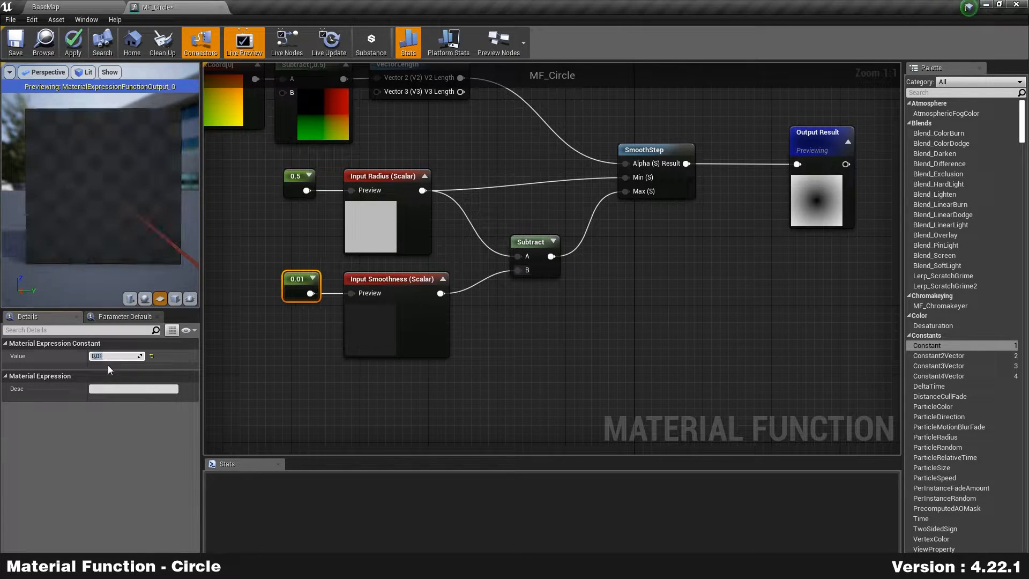
pyautogui.scroll(-3, 454, 273)
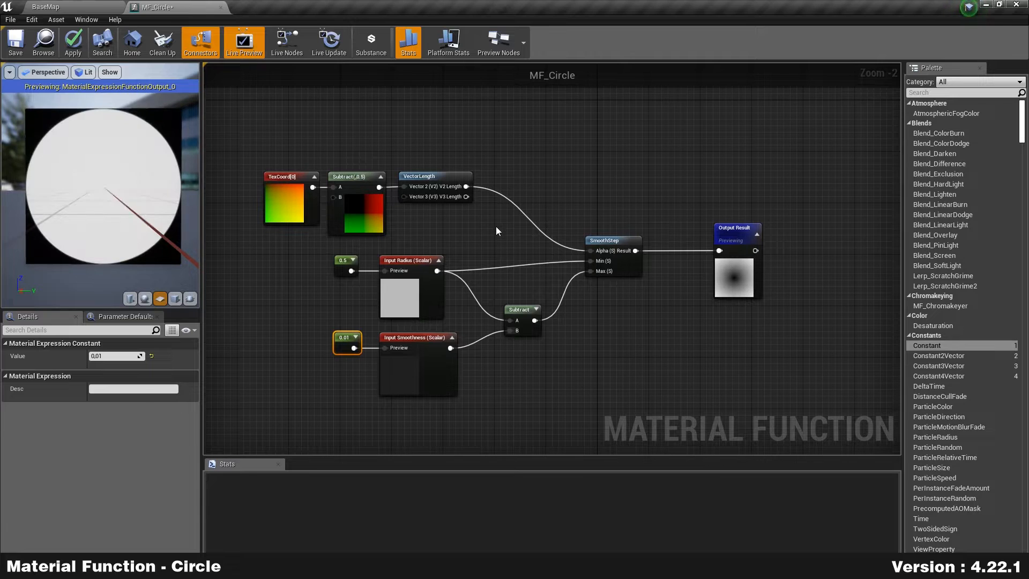
pyautogui.click(496, 227)
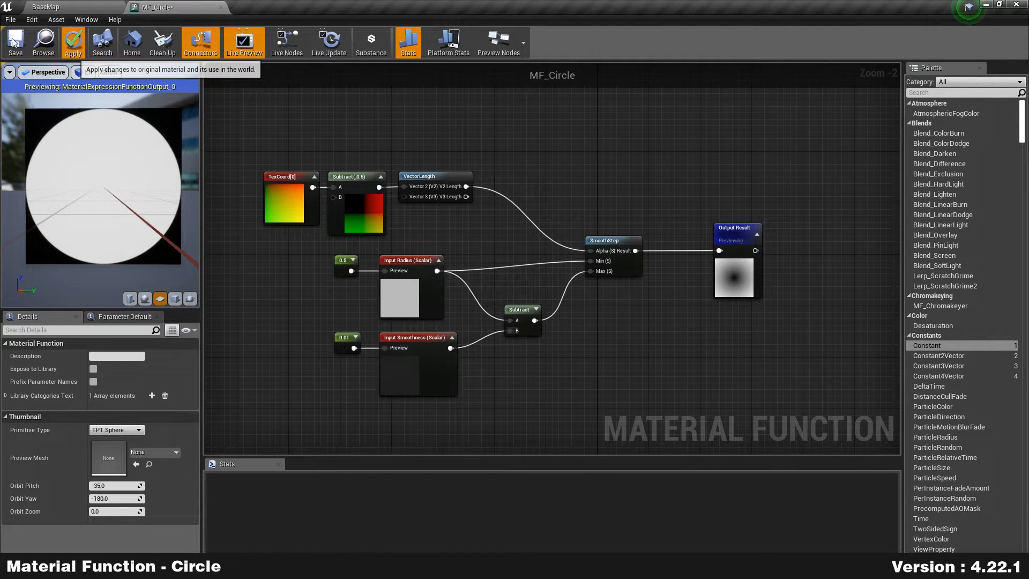
pyautogui.click(74, 38)
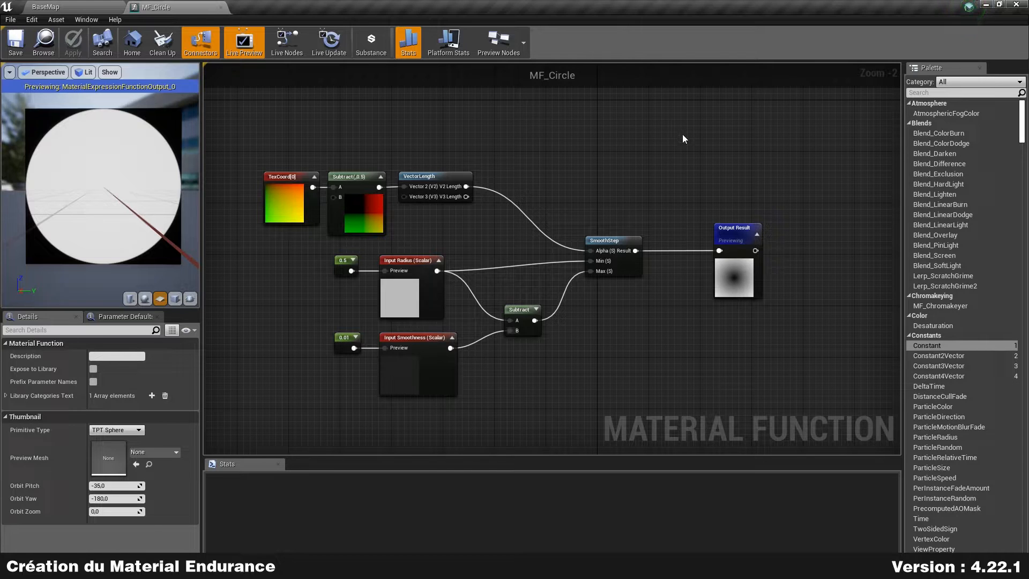
# Step: Create a material named M_Endurance in the Sprint folder and dock its editor with the others
pyautogui.click(81, 7)
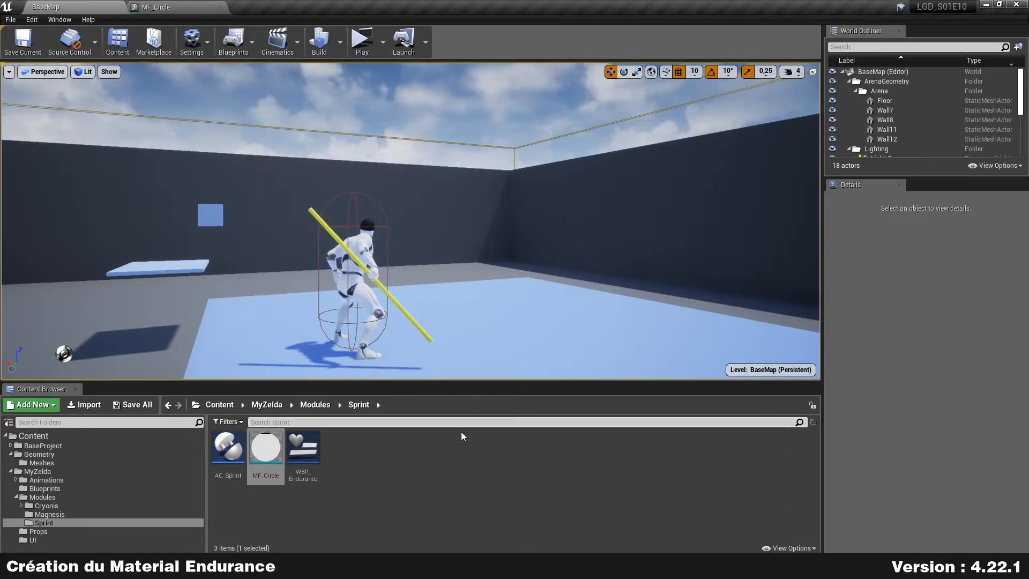
pyautogui.rightClick(400, 466)
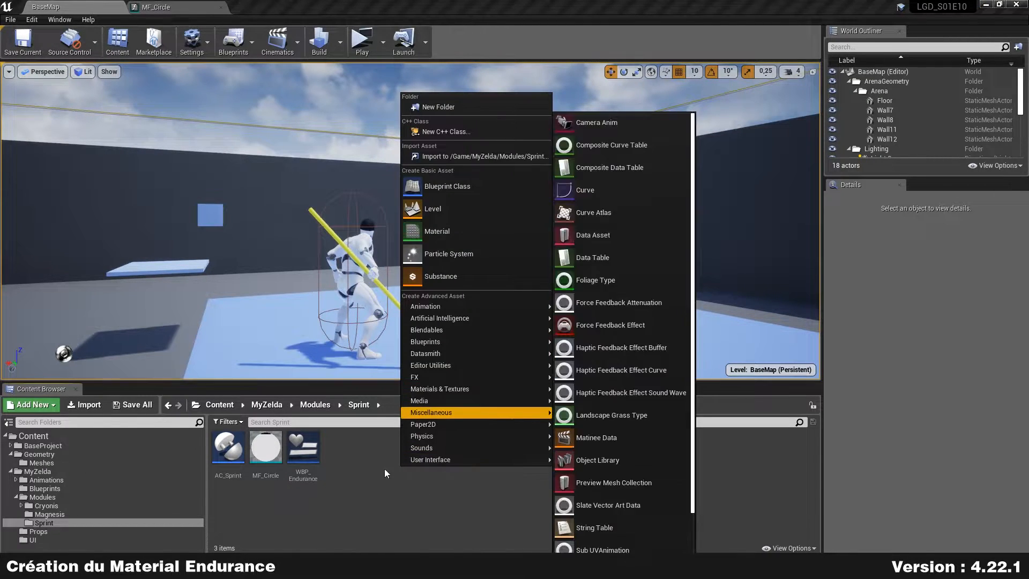
pyautogui.click(377, 442)
pyautogui.rightClick(377, 441)
pyautogui.click(452, 215)
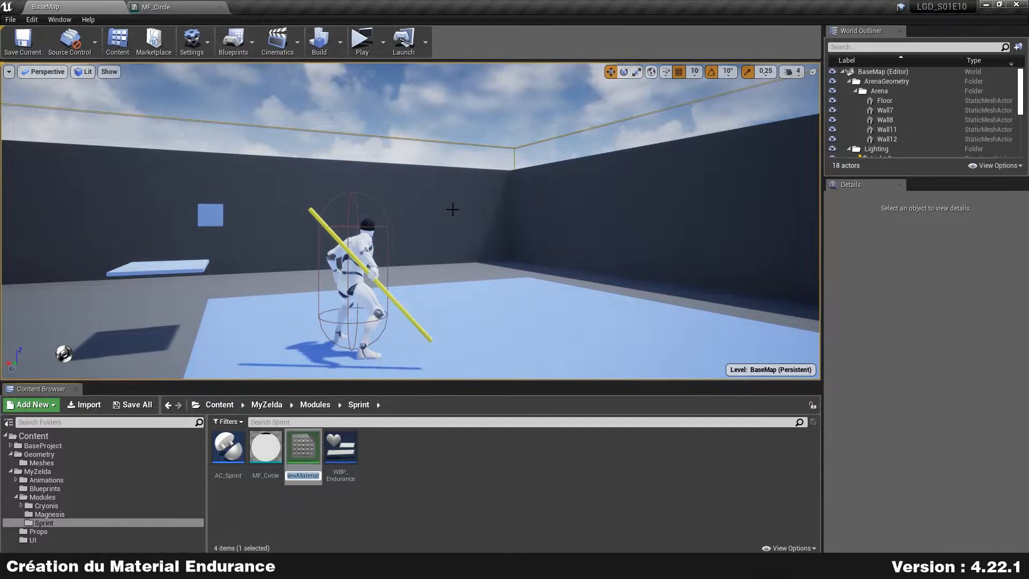
pyautogui.write('M_E')
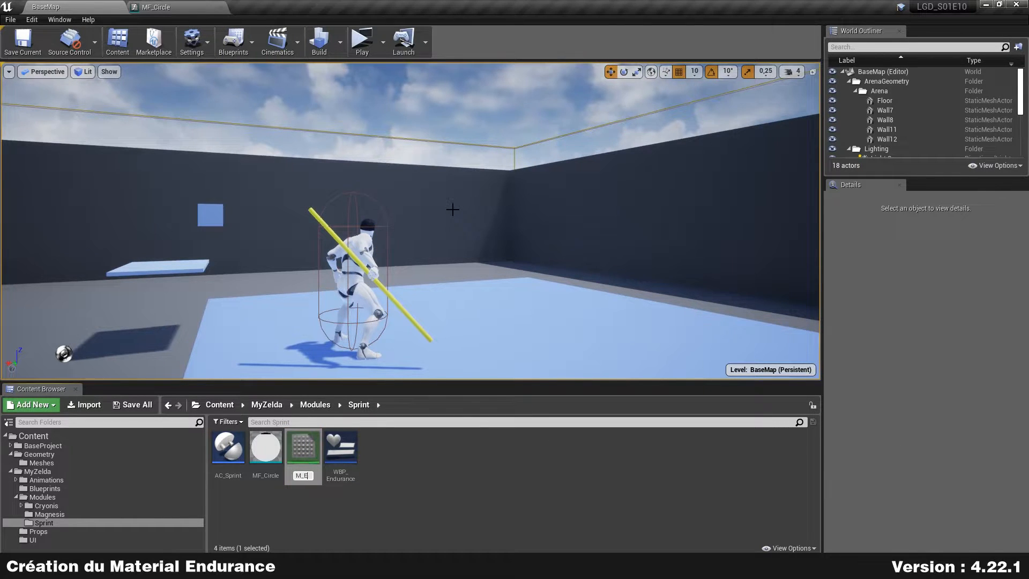
pyautogui.write('ndurance')
pyautogui.press('Return')
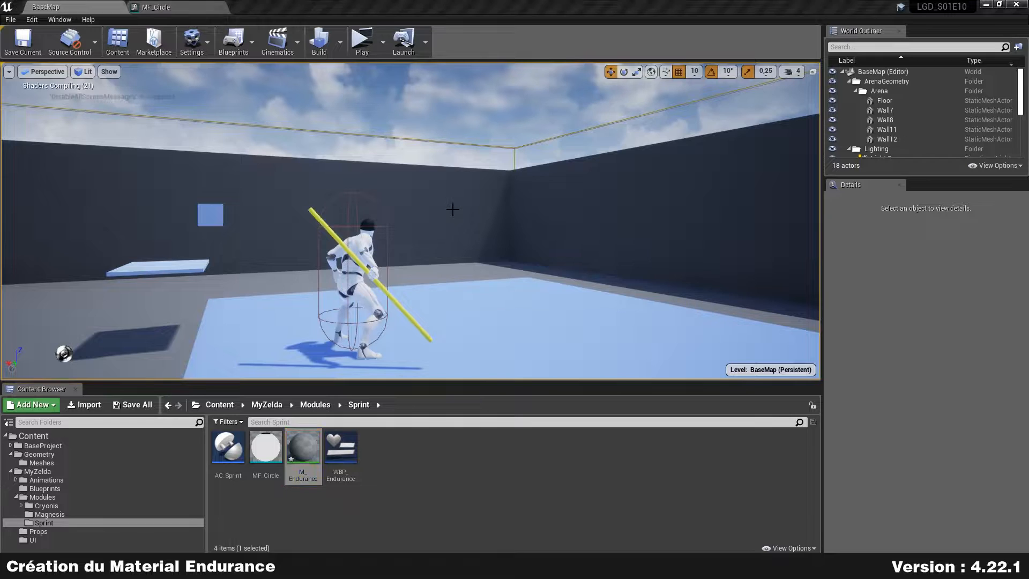
pyautogui.moveTo(1028, 179); pyautogui.dragTo(494, 7)
pyautogui.moveTo(406, 310); pyautogui.dragTo(593, 309, button='right')
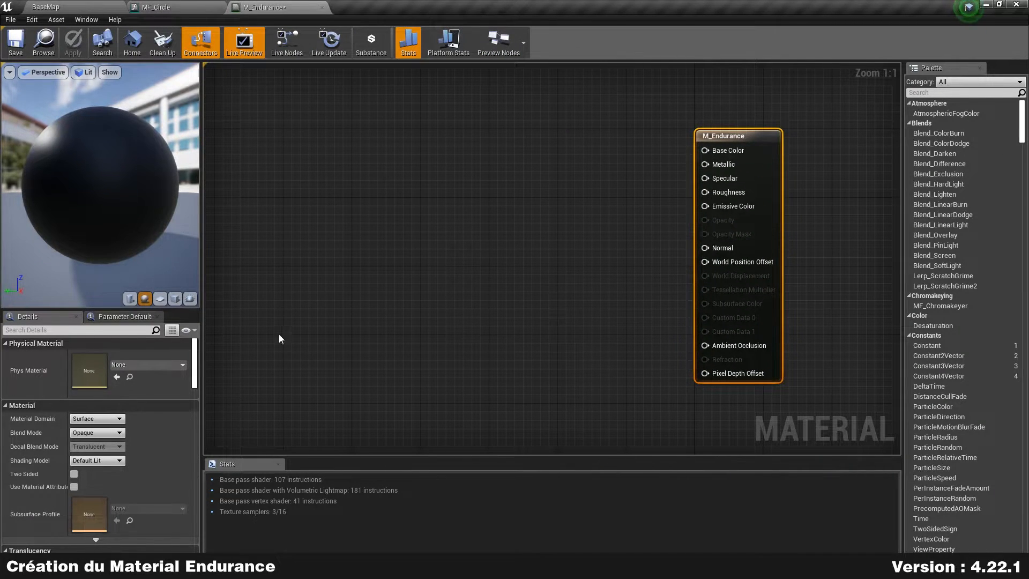
# Step: Set M_Endurance to the User Interface domain and Translucent blend mode, then reveal the advanced settings
pyautogui.click(114, 419)
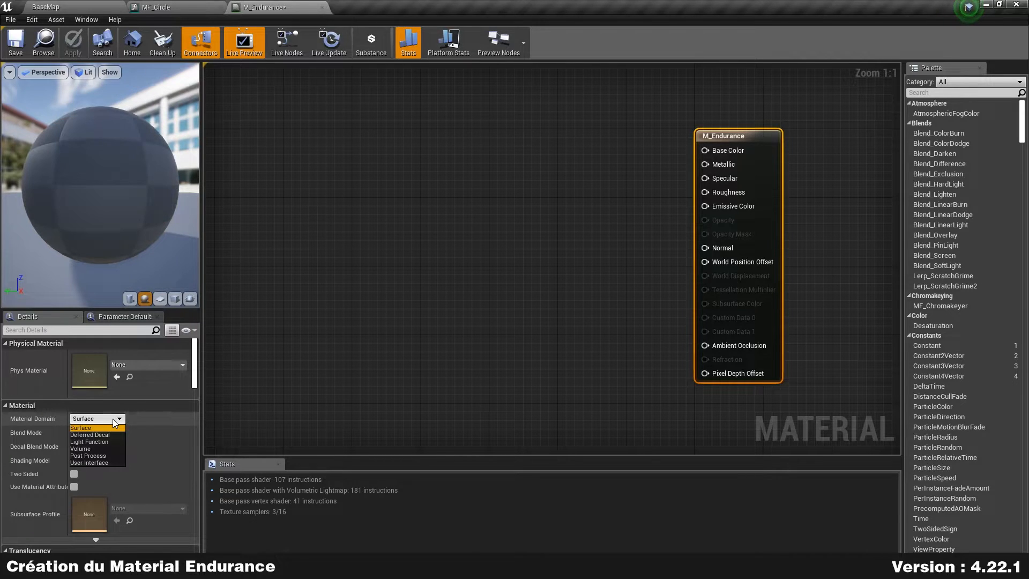
pyautogui.click(97, 463)
pyautogui.moveTo(603, 293); pyautogui.dragTo(775, 154)
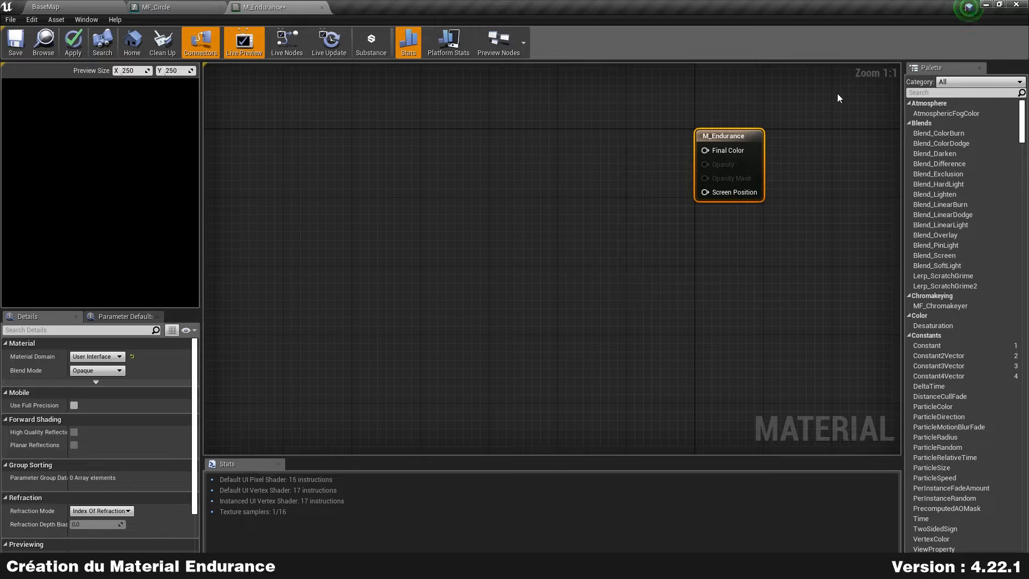
pyautogui.moveTo(538, 195); pyautogui.dragTo(555, 243, button='right')
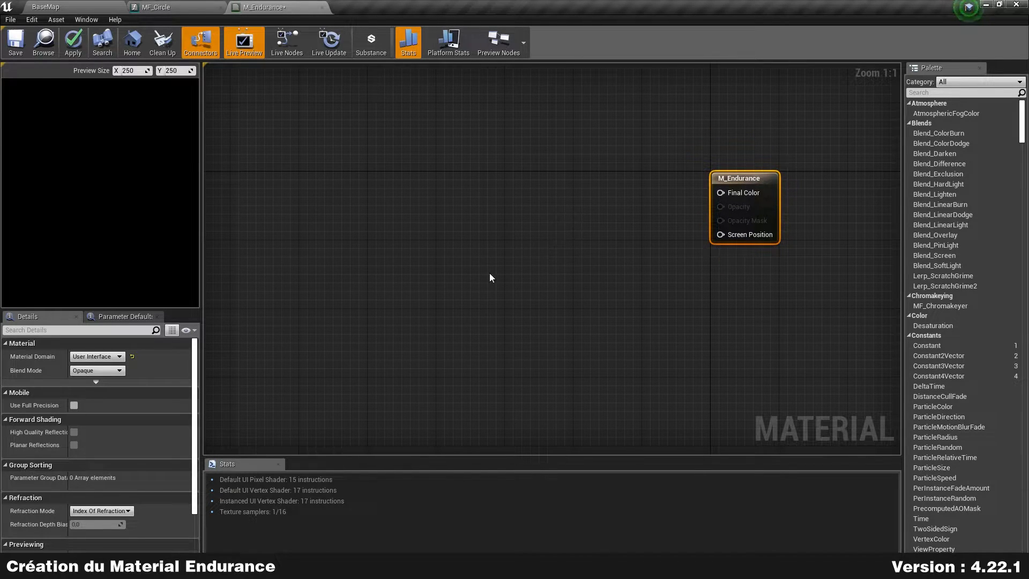
pyautogui.click(117, 372)
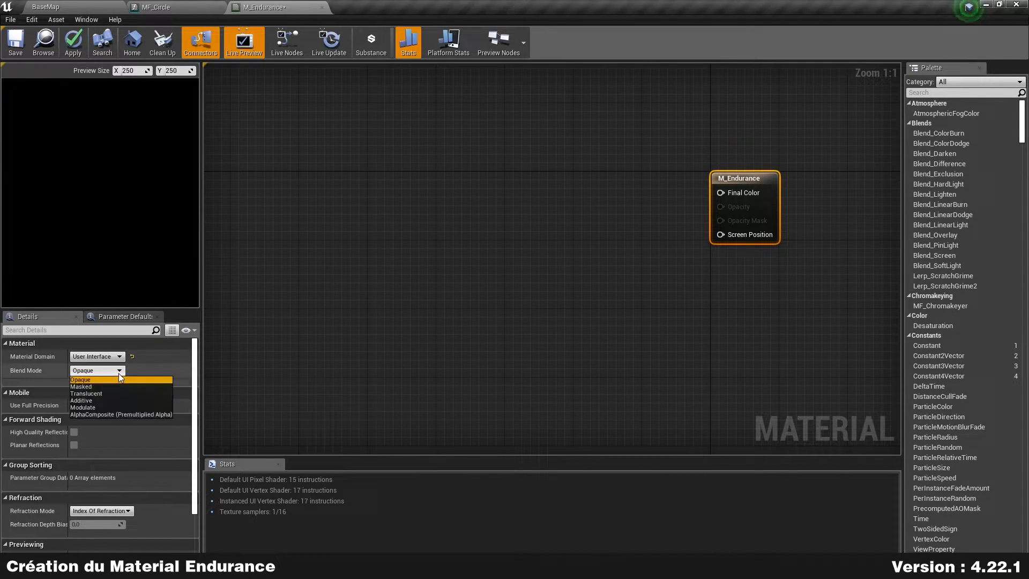
pyautogui.click(105, 394)
pyautogui.moveTo(427, 306); pyautogui.dragTo(483, 313, button='right')
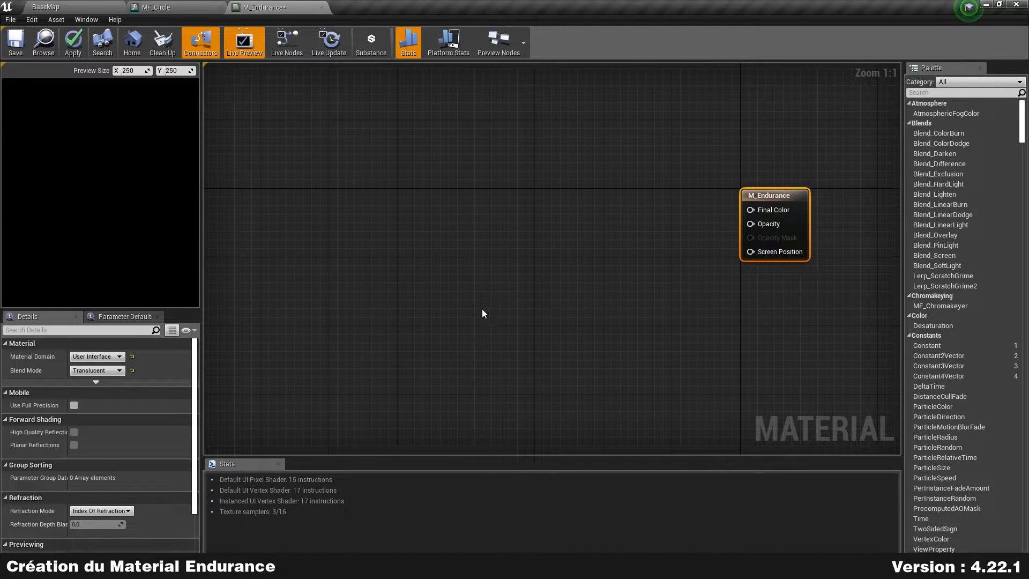
pyautogui.click(97, 382)
pyautogui.moveTo(480, 290); pyautogui.dragTo(519, 275, button='right')
pyautogui.click(510, 268)
# Step: Float the M_Endurance editor, drop an MF_Circle node into its graph, and redock it
pyautogui.click(162, 7)
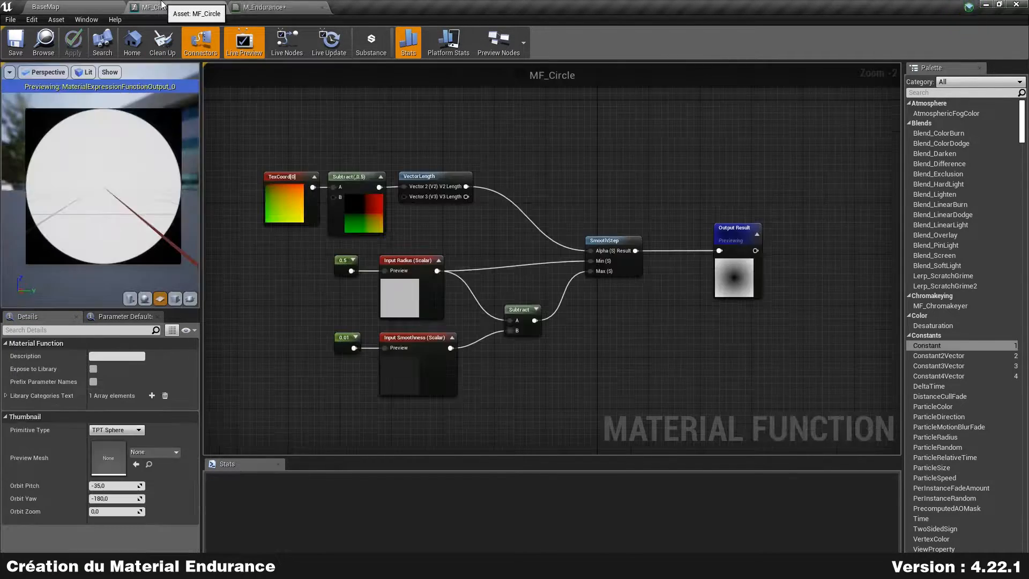
pyautogui.click(274, 6)
pyautogui.moveTo(277, 5); pyautogui.dragTo(296, 135)
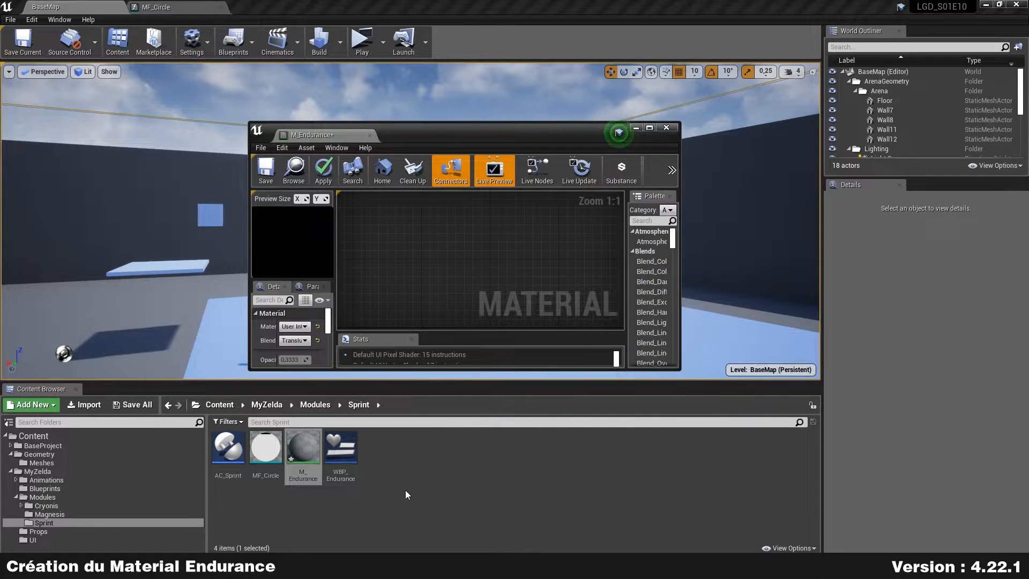
pyautogui.moveTo(266, 448); pyautogui.dragTo(405, 239)
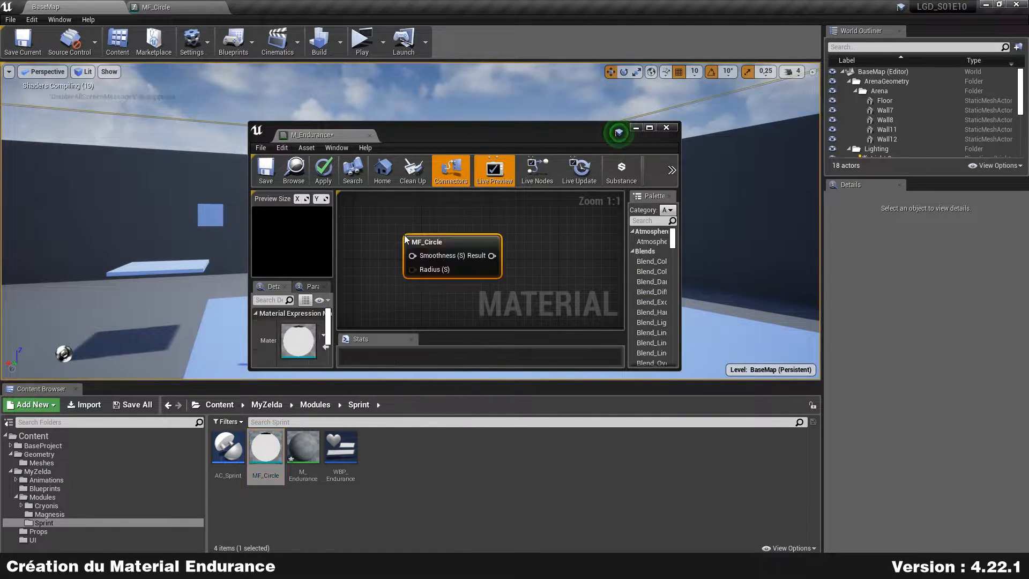
pyautogui.moveTo(326, 134); pyautogui.dragTo(358, 7)
pyautogui.moveTo(323, 184); pyautogui.dragTo(381, 221, button='right')
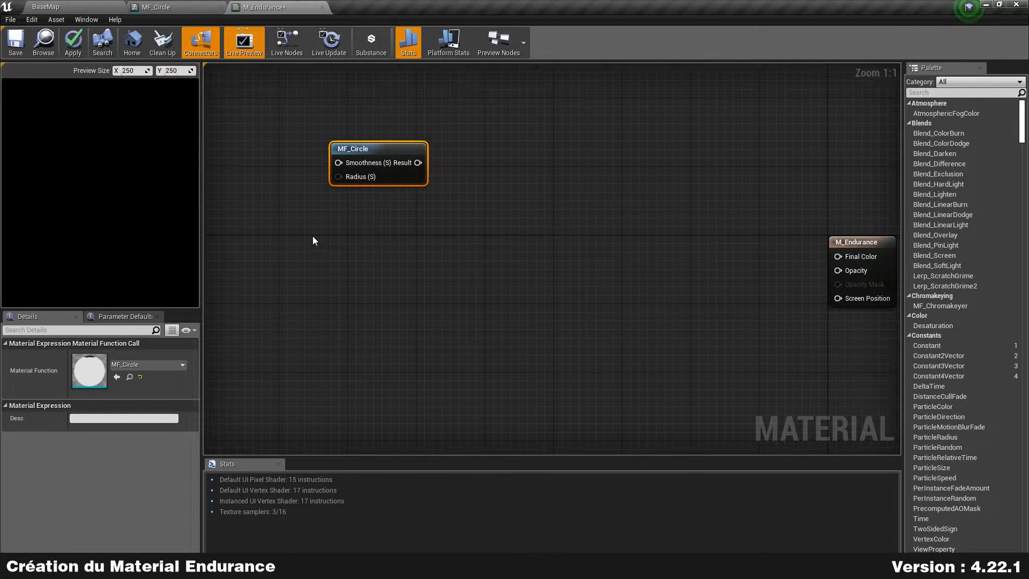
# Step: Delete the MF_Circle node from M_Endurance and go back to the MF_Circle function editor
pyautogui.click(171, 7)
pyautogui.click(39, 7)
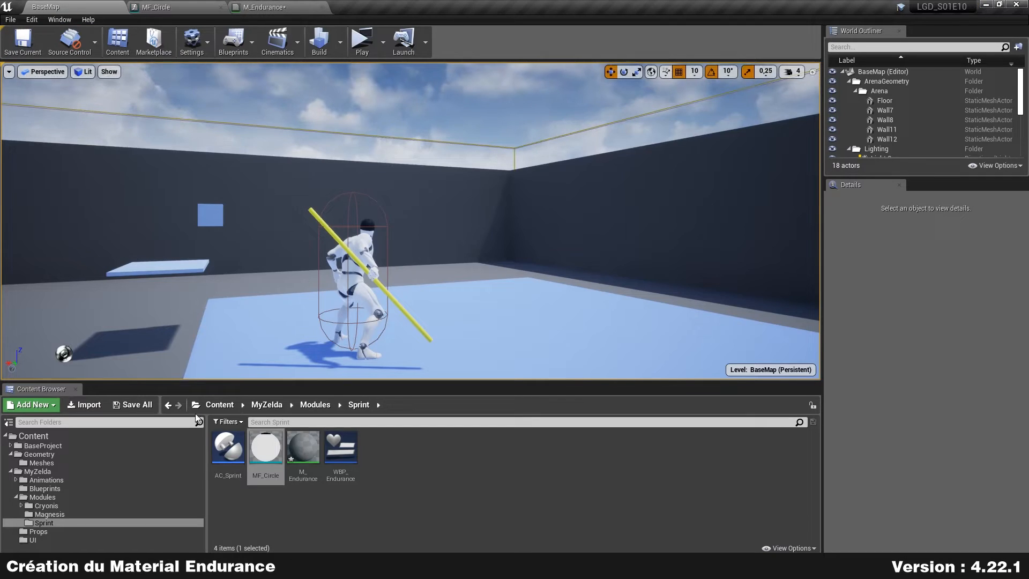
pyautogui.click(520, 468)
pyautogui.click(262, 7)
pyautogui.moveTo(316, 271); pyautogui.dragTo(488, 153)
pyautogui.press('Delete')
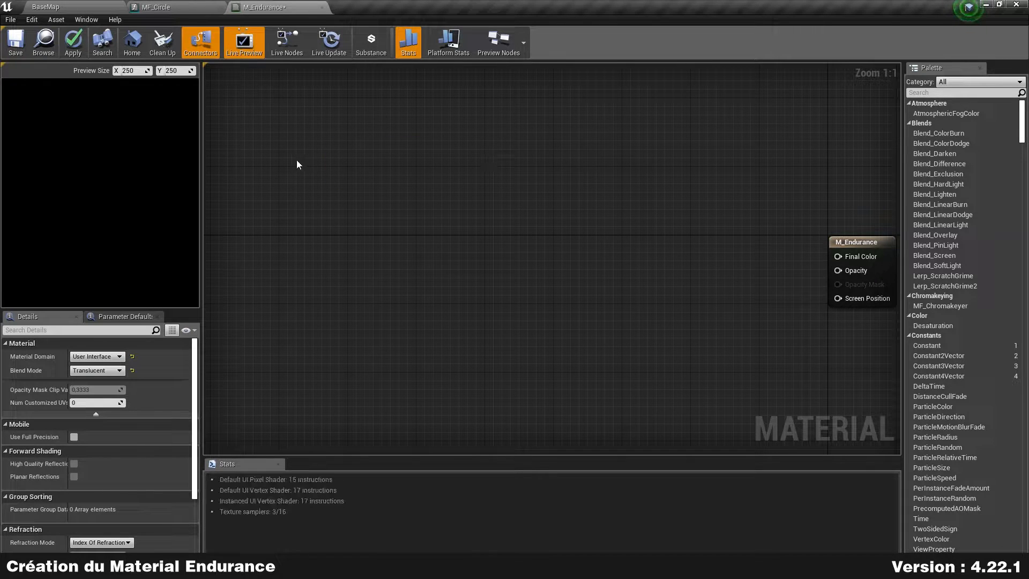
pyautogui.click(171, 6)
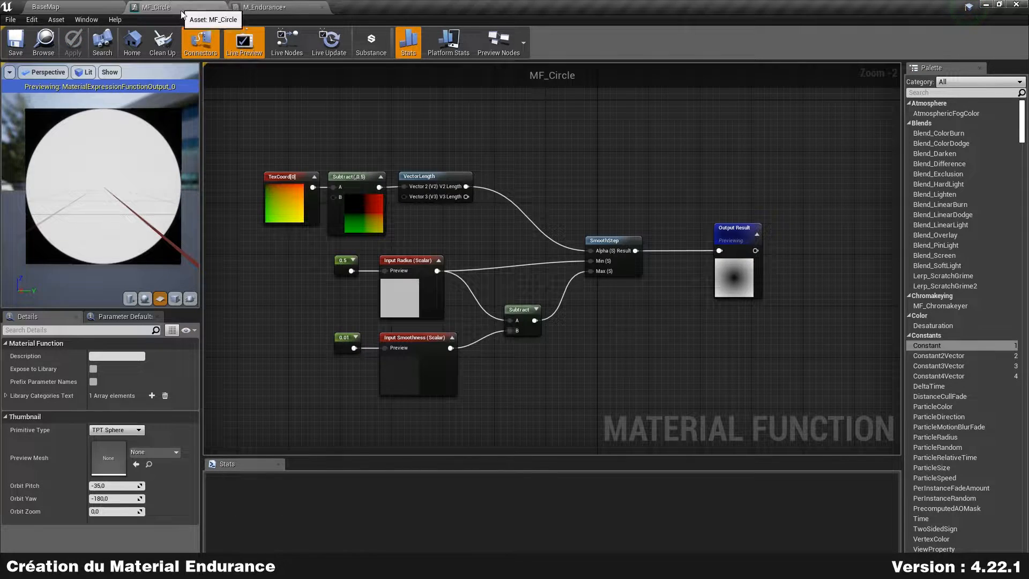
# Step: Expose MF_Circle to the library with description 'Dessine un disque de rayon donné.' and apply
pyautogui.click(94, 368)
pyautogui.click(119, 356)
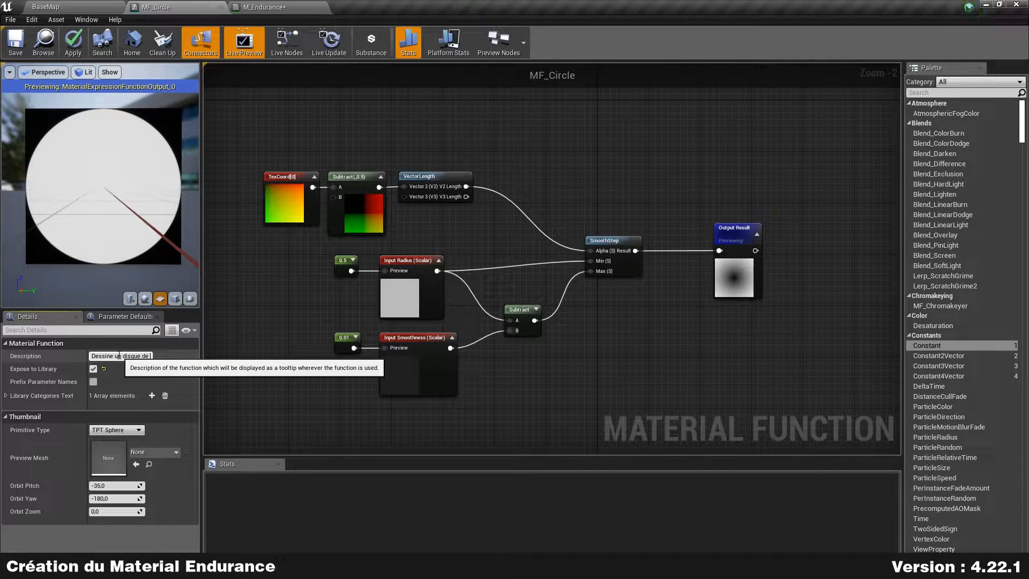
pyautogui.write('nné.')
pyautogui.press('Return')
pyautogui.click(73, 43)
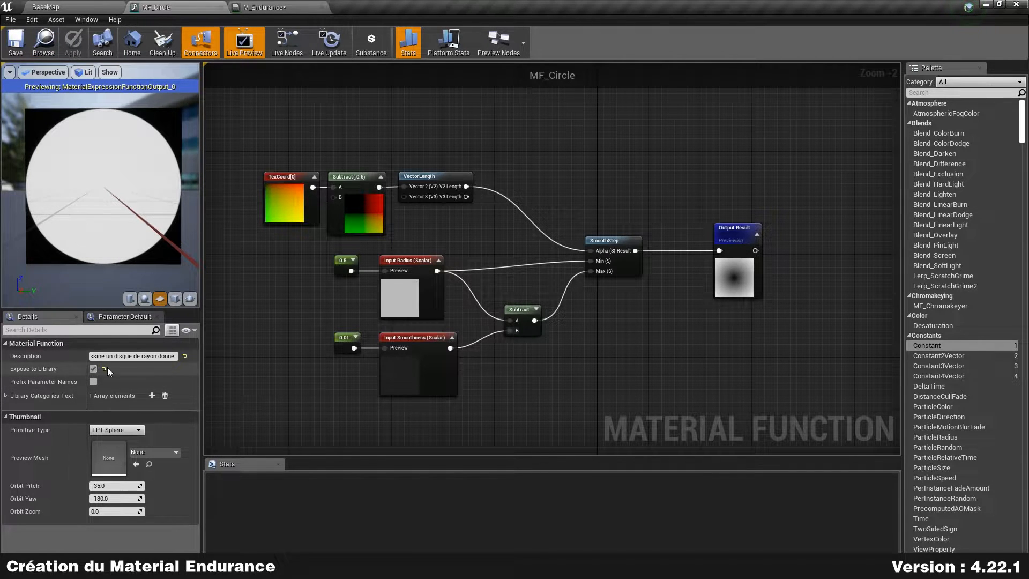
pyautogui.click(295, 6)
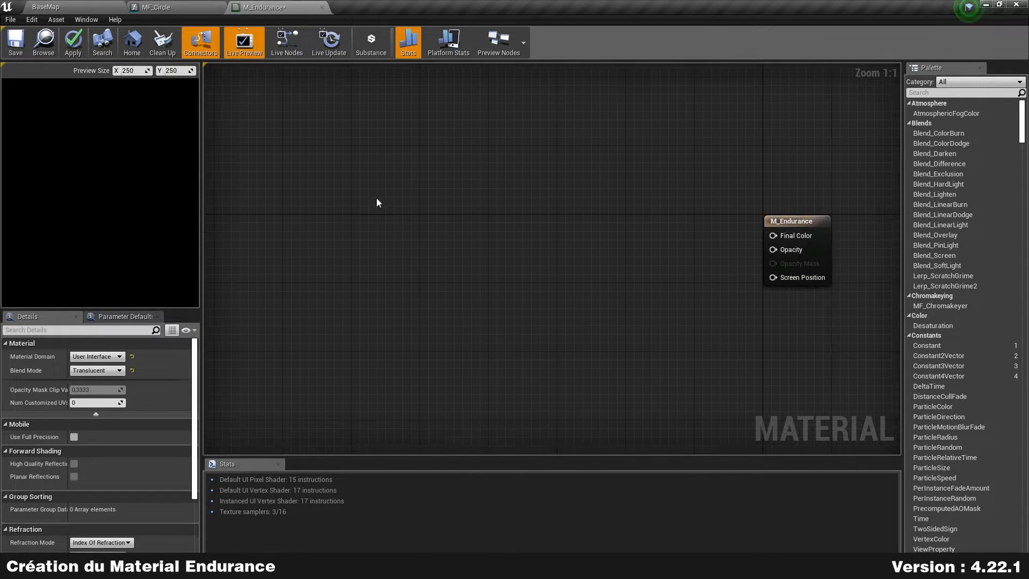
pyautogui.rightClick(337, 208)
# Step: Add an MF_Circle function node to M_Endurance and place it at the graph centre
pyautogui.write('mf cir')
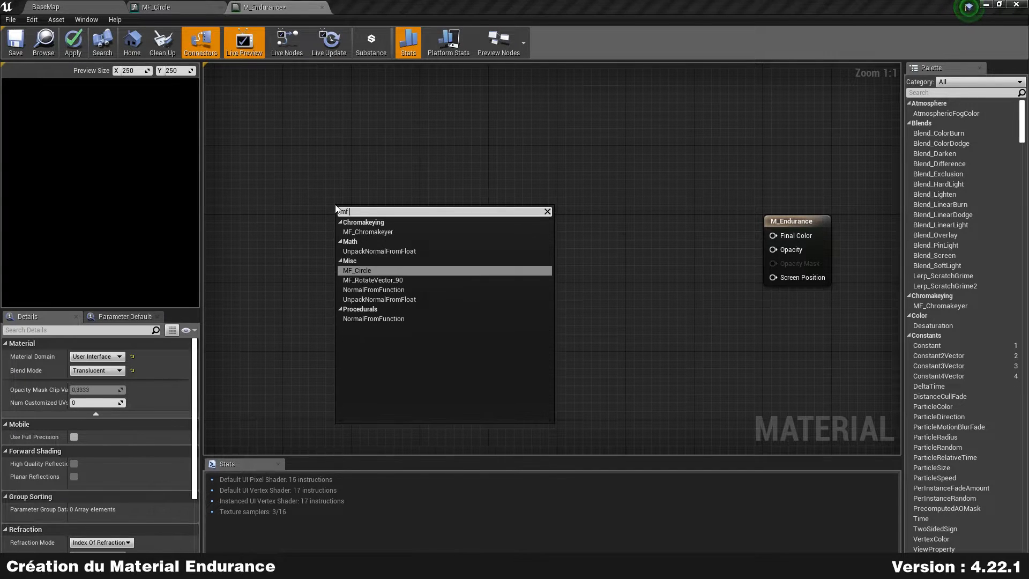
pyautogui.press('Return')
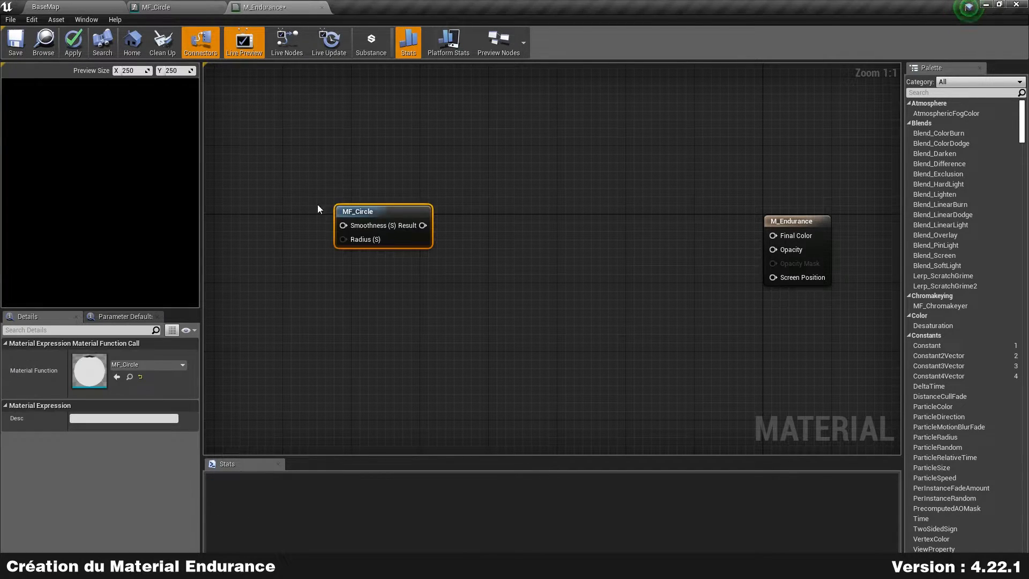
pyautogui.scroll(-1, 374, 174)
pyautogui.moveTo(419, 210); pyautogui.dragTo(336, 181)
pyautogui.moveTo(346, 241); pyautogui.dragTo(372, 244, button='right')
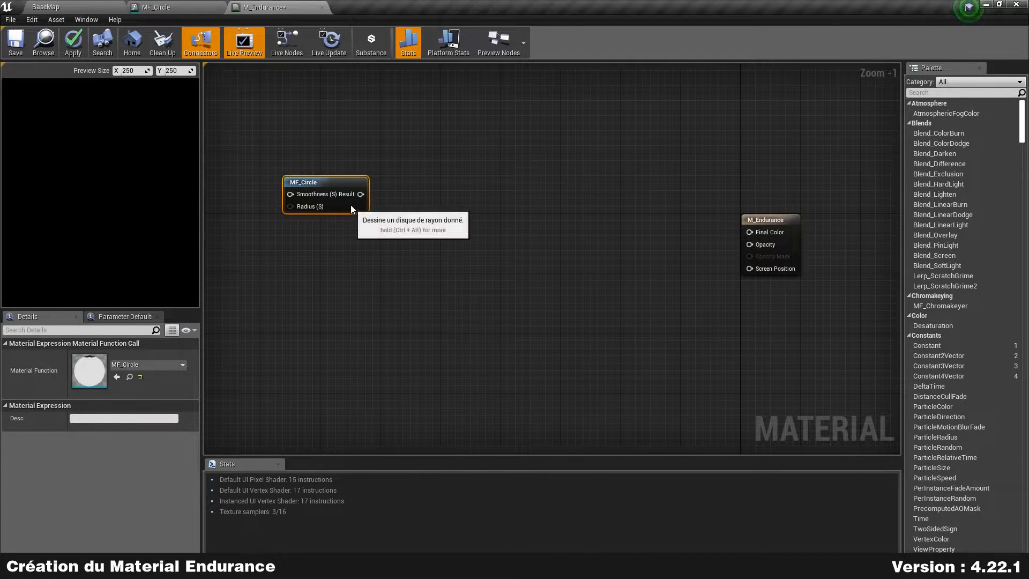
pyautogui.moveTo(350, 207); pyautogui.dragTo(336, 185)
pyautogui.moveTo(357, 216); pyautogui.dragTo(464, 208, button='right')
pyautogui.moveTo(452, 180); pyautogui.dragTo(400, 164)
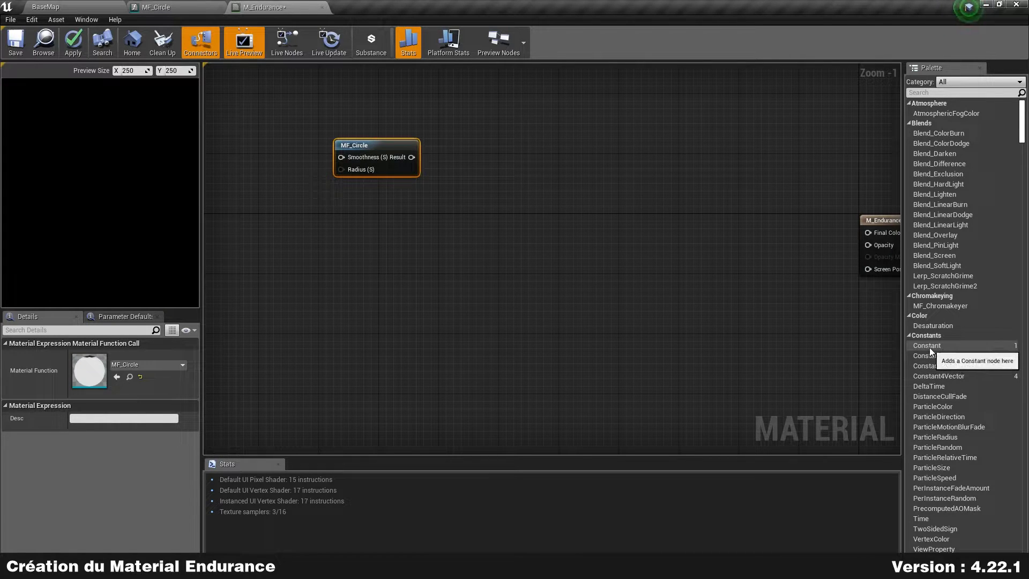
pyautogui.moveTo(257, 166); pyautogui.dragTo(326, 203, button='right')
# Step: Add a scalar parameter named OutterRadius with default value 0.5
pyautogui.rightClick(323, 204)
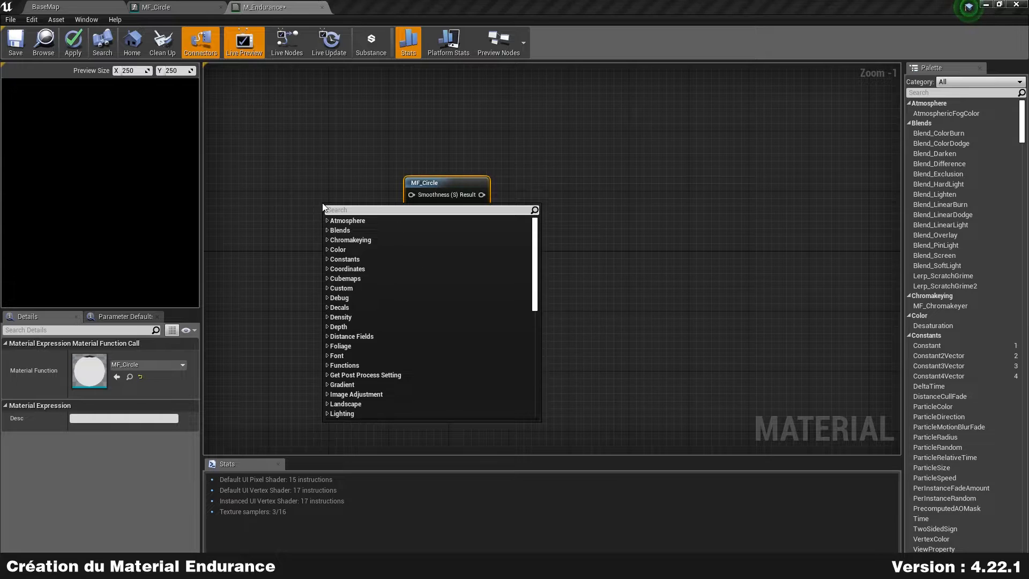
pyautogui.write('scalarpa')
pyautogui.press('Return')
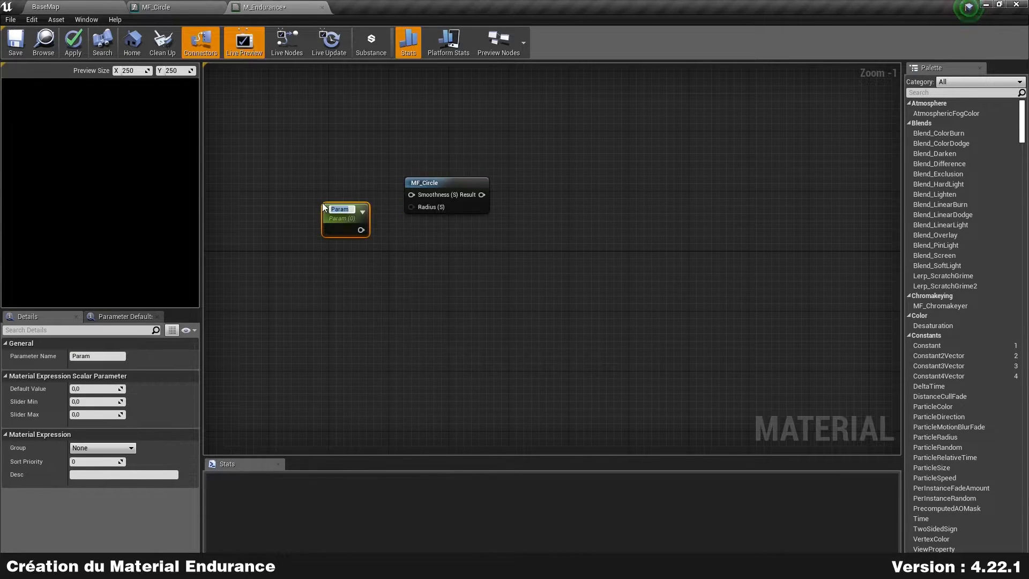
pyautogui.write('R')
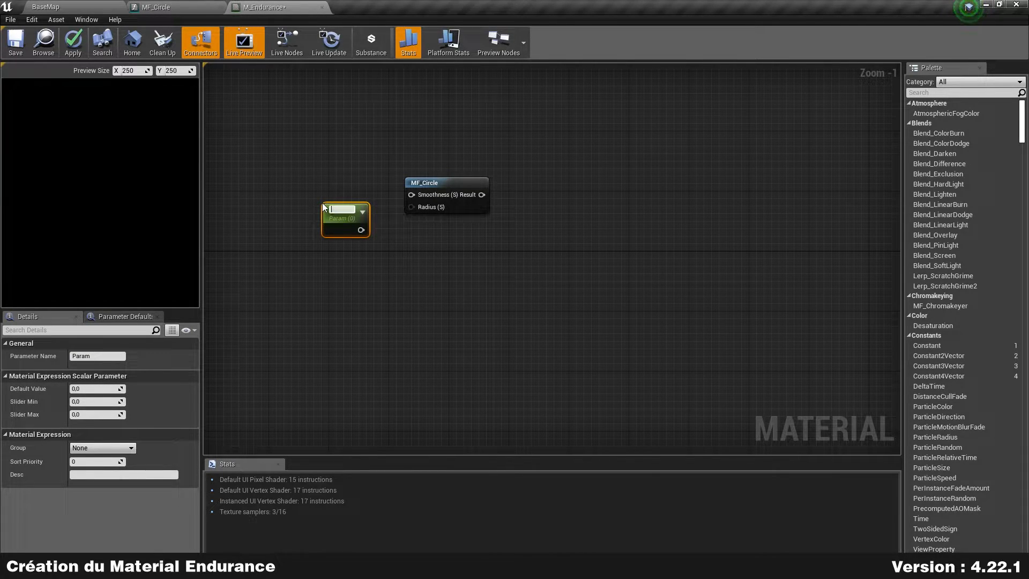
pyautogui.write('utterRadius')
pyautogui.press('Return')
pyautogui.scroll(1, 322, 203)
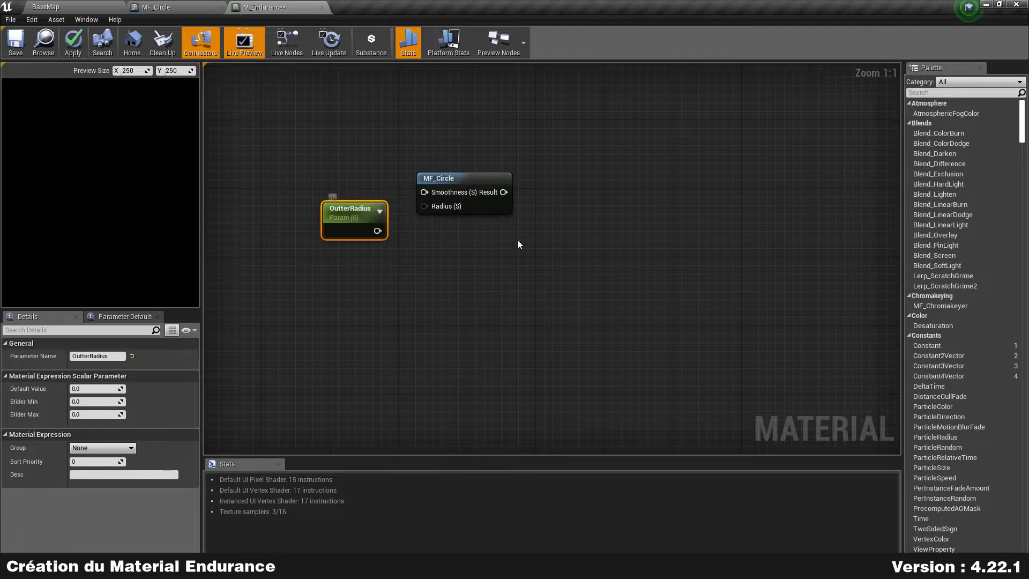
pyautogui.click(98, 388)
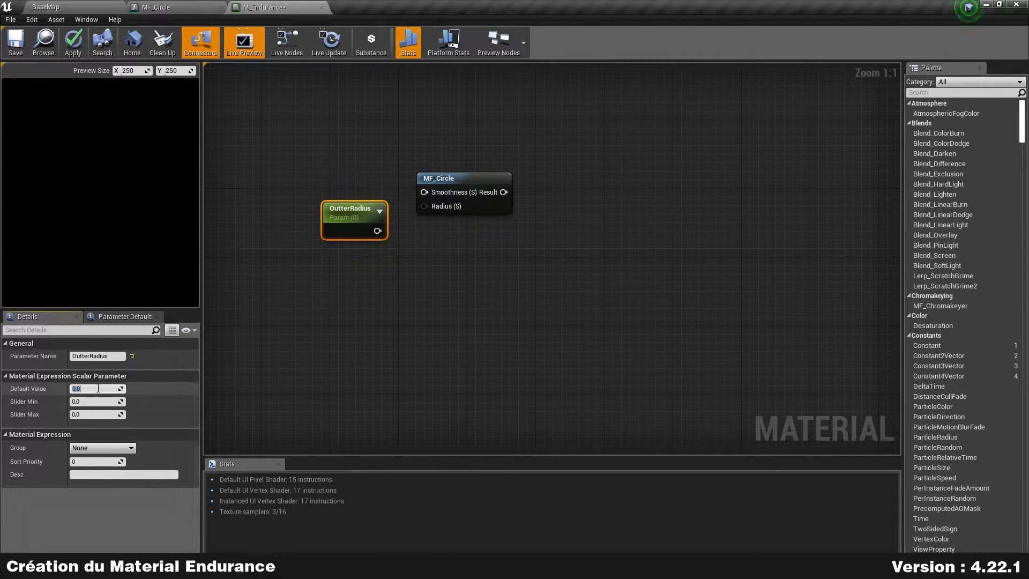
pyautogui.write('.5')
pyautogui.press('Return')
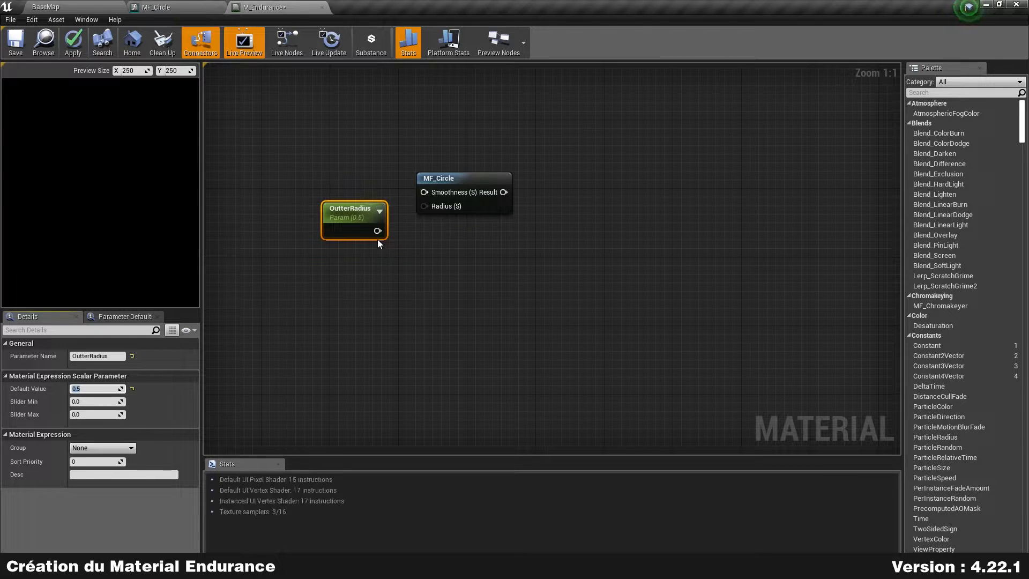
# Step: Wire OutterRadius into MF_Circle's Radius, preview the MF_Circle node, and add a Constant node
pyautogui.moveTo(377, 231); pyautogui.dragTo(424, 207)
pyautogui.moveTo(430, 210); pyautogui.dragTo(370, 183, button='right')
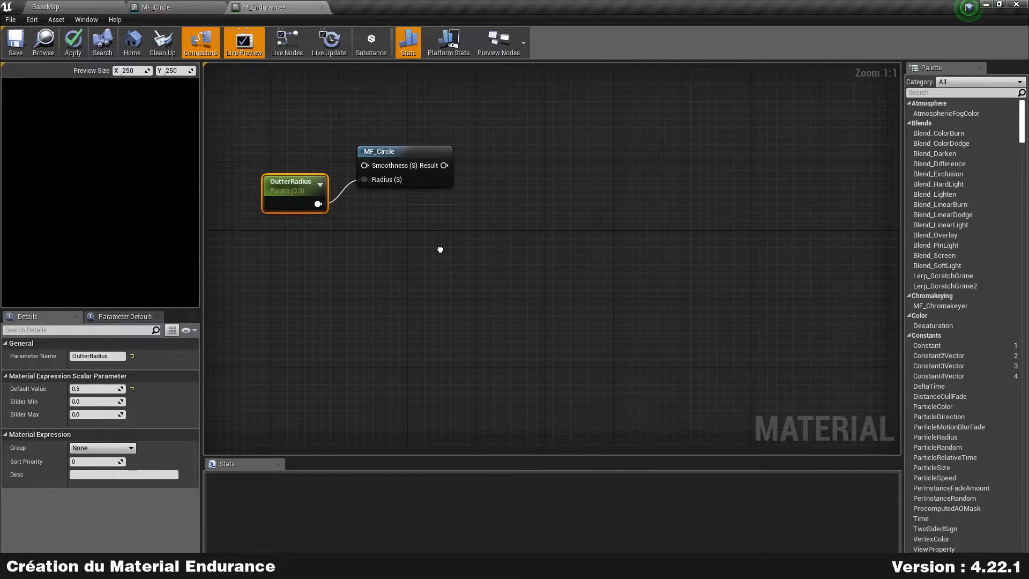
pyautogui.click(438, 183)
pyautogui.rightClick(439, 179)
pyautogui.click(472, 201)
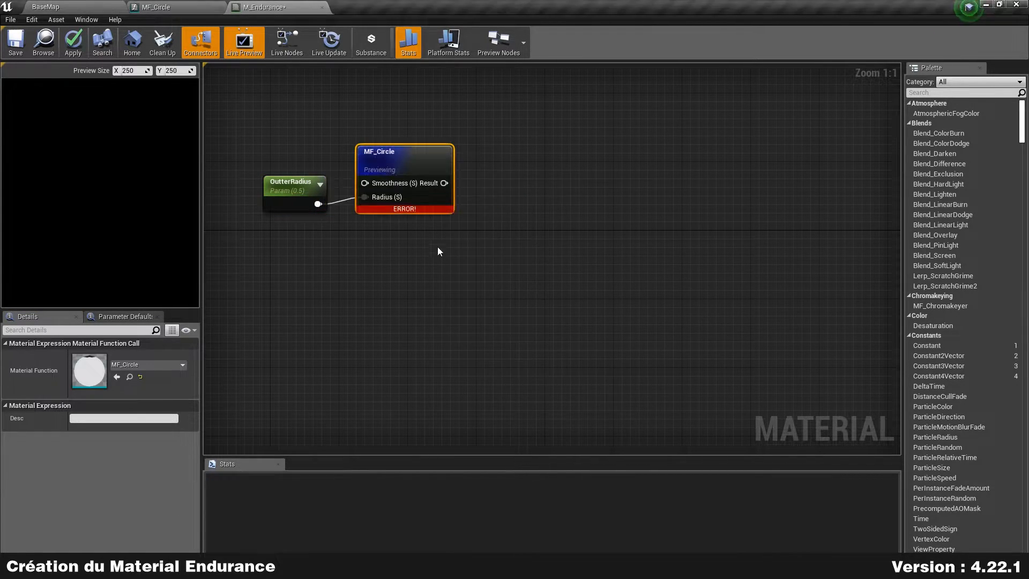
pyautogui.moveTo(409, 156); pyautogui.dragTo(435, 155)
pyautogui.moveTo(293, 186); pyautogui.dragTo(302, 208)
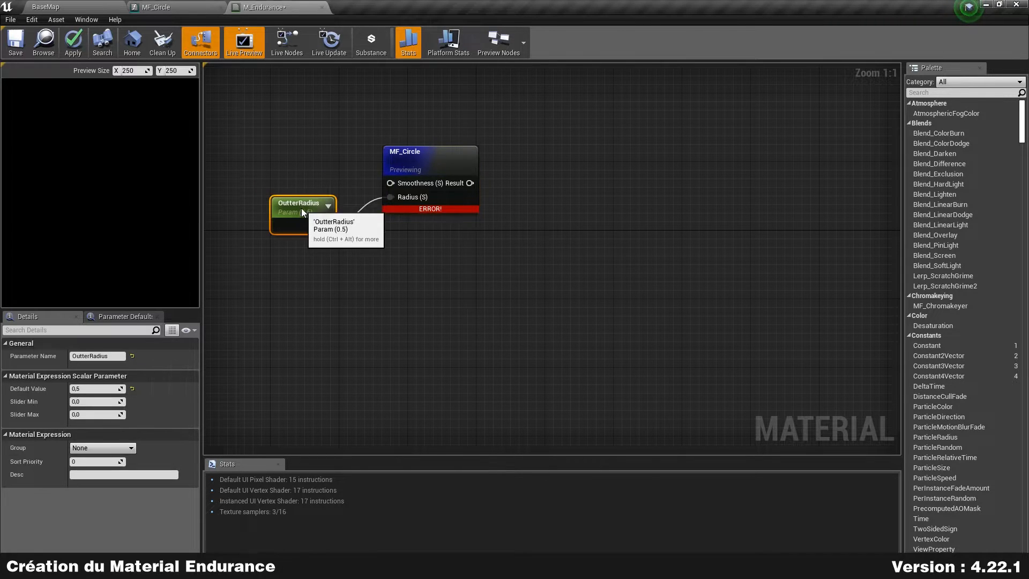
pyautogui.moveTo(942, 345); pyautogui.dragTo(252, 139)
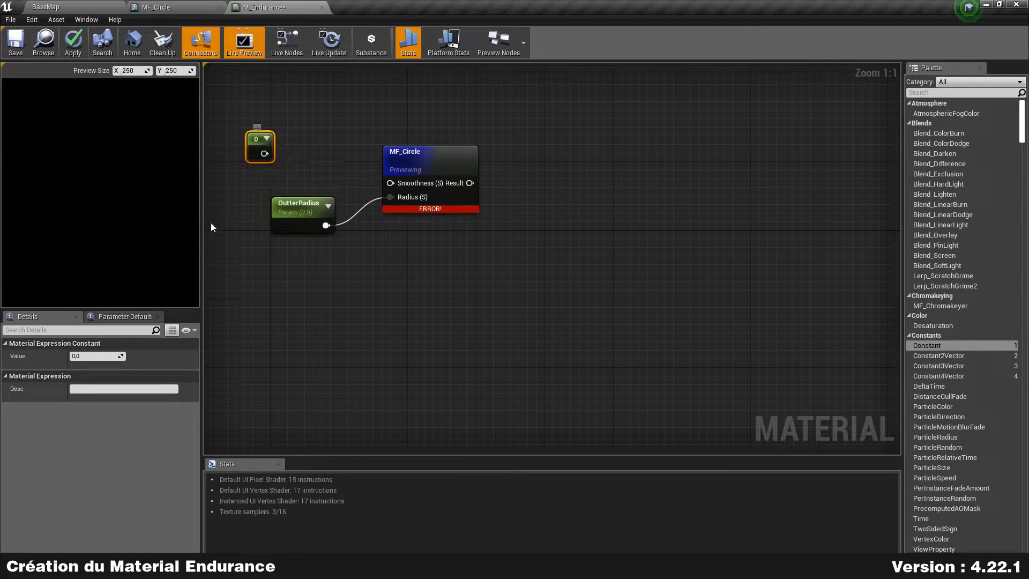
# Step: Set the constant to 0.02 and wire it into MF_Circle's Smoothness beside OutterRadius
pyautogui.click(92, 357)
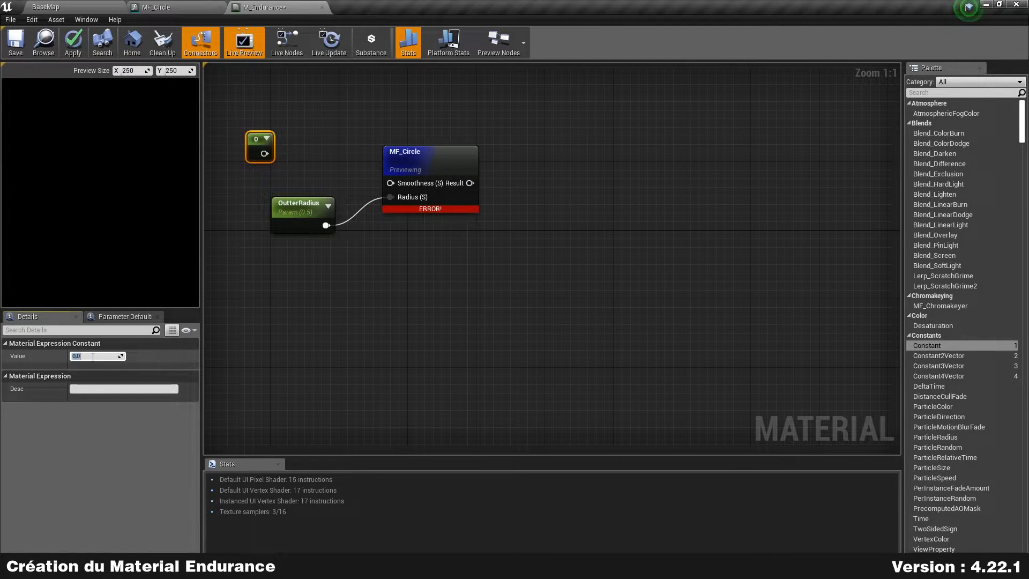
pyautogui.write('0.02')
pyautogui.press('Return')
pyautogui.moveTo(273, 154); pyautogui.dragTo(390, 182)
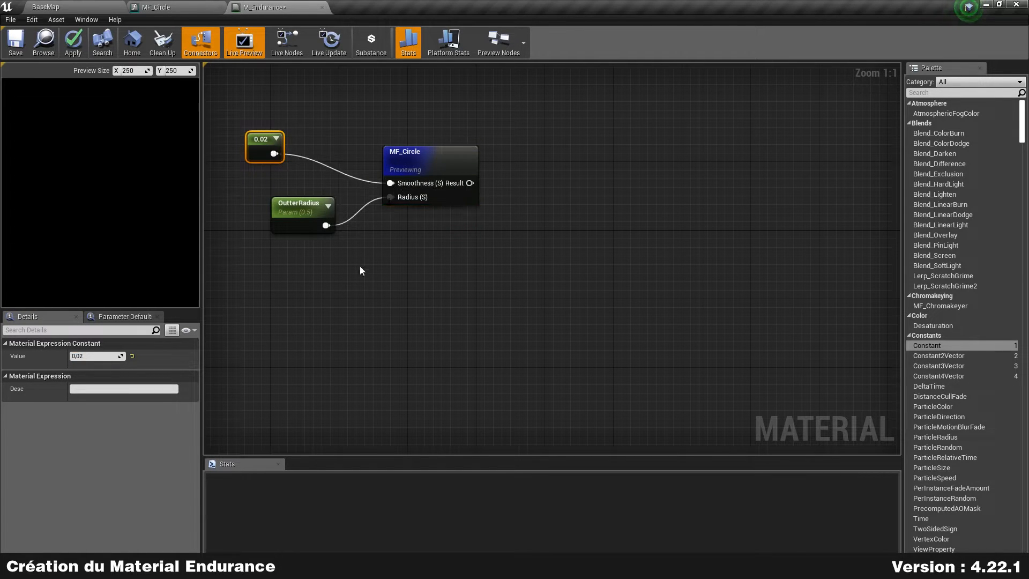
pyautogui.moveTo(264, 144); pyautogui.dragTo(305, 175)
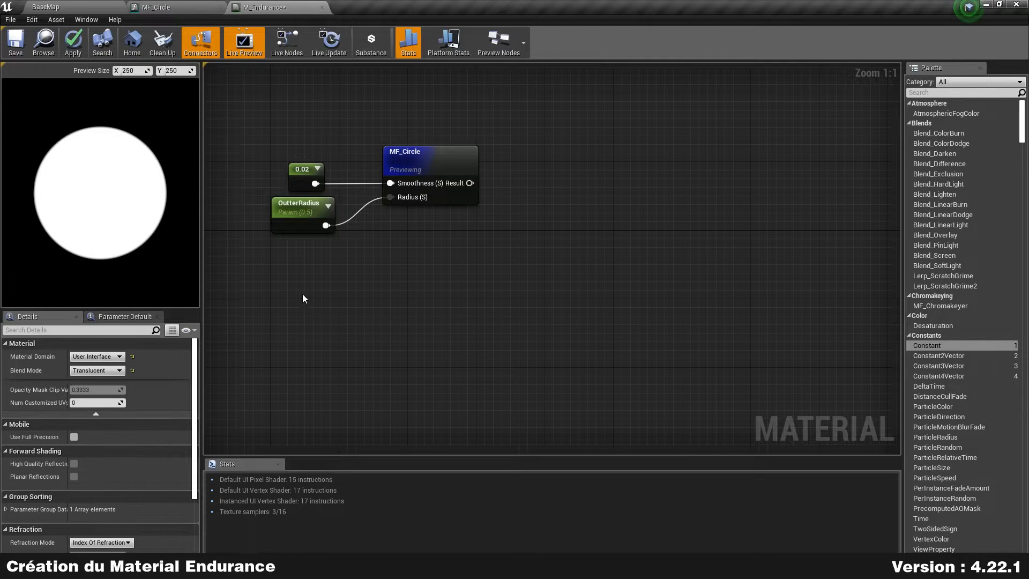
pyautogui.moveTo(306, 217); pyautogui.dragTo(295, 217)
# Step: Stop previewing MF_Circle, then duplicate the constant, OutterRadius and MF_Circle nodes below
pyautogui.click(336, 293)
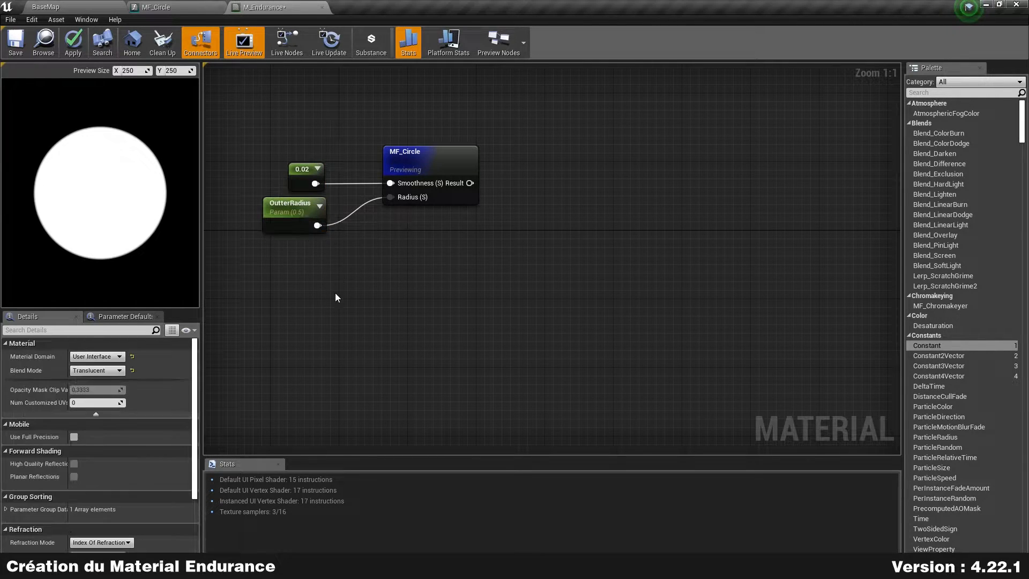
pyautogui.click(450, 156)
pyautogui.rightClick(452, 159)
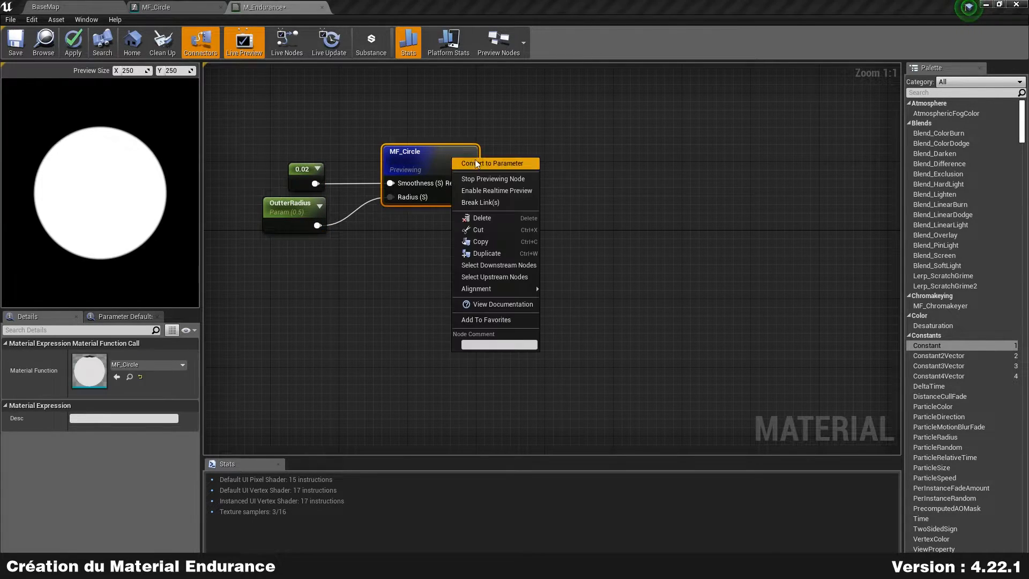
pyautogui.click(497, 179)
pyautogui.moveTo(256, 275); pyautogui.dragTo(476, 104)
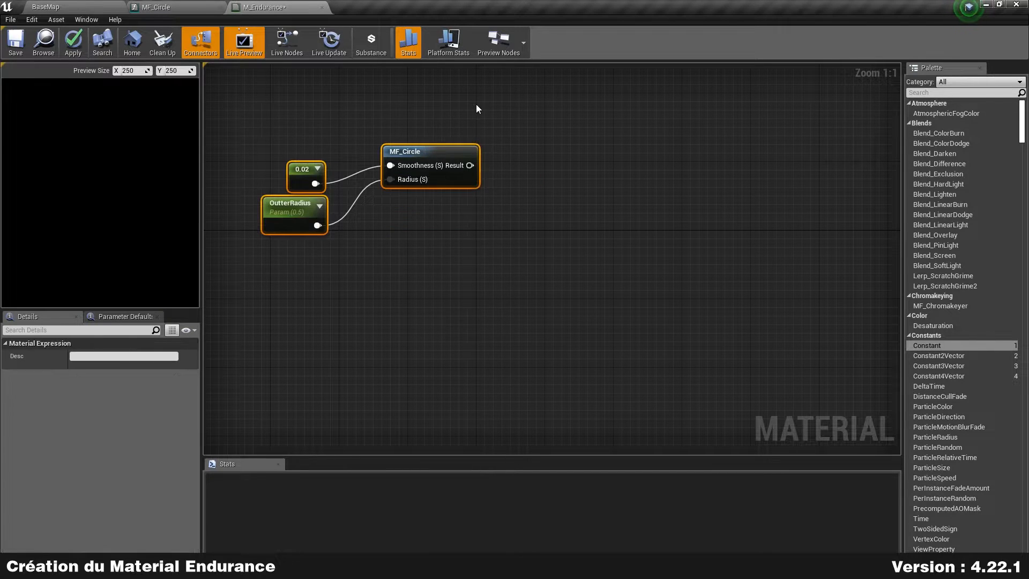
pyautogui.hotkey('ctrl', 'v')
pyautogui.moveTo(420, 287); pyautogui.dragTo(421, 247)
pyautogui.click(356, 282)
# Step: Rename the lower copy's parameter from OutterRadius to InnerRadius, correcting the typo
pyautogui.click(294, 298)
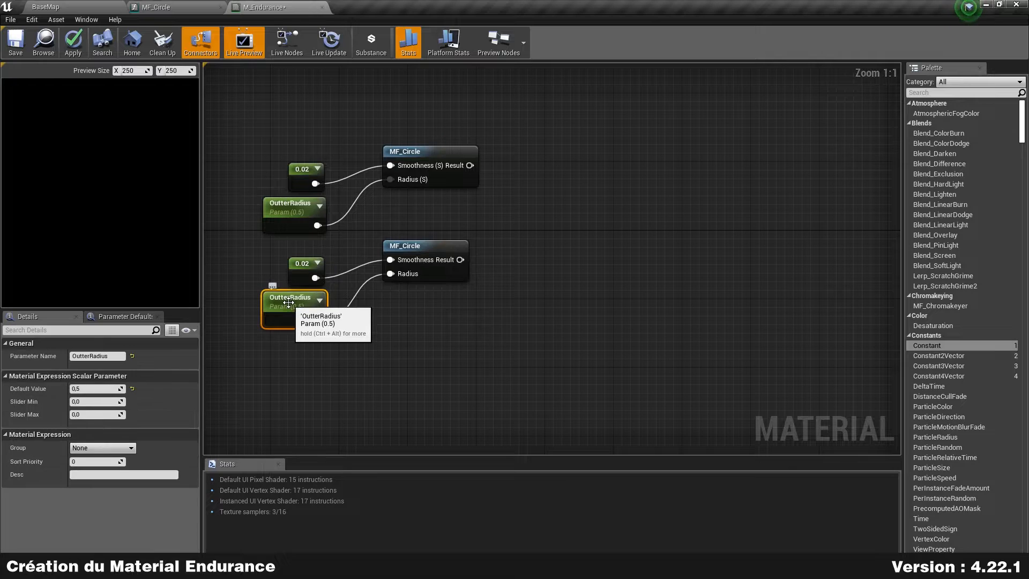
pyautogui.click(100, 356)
pyautogui.moveTo(88, 356); pyautogui.dragTo(0, 357)
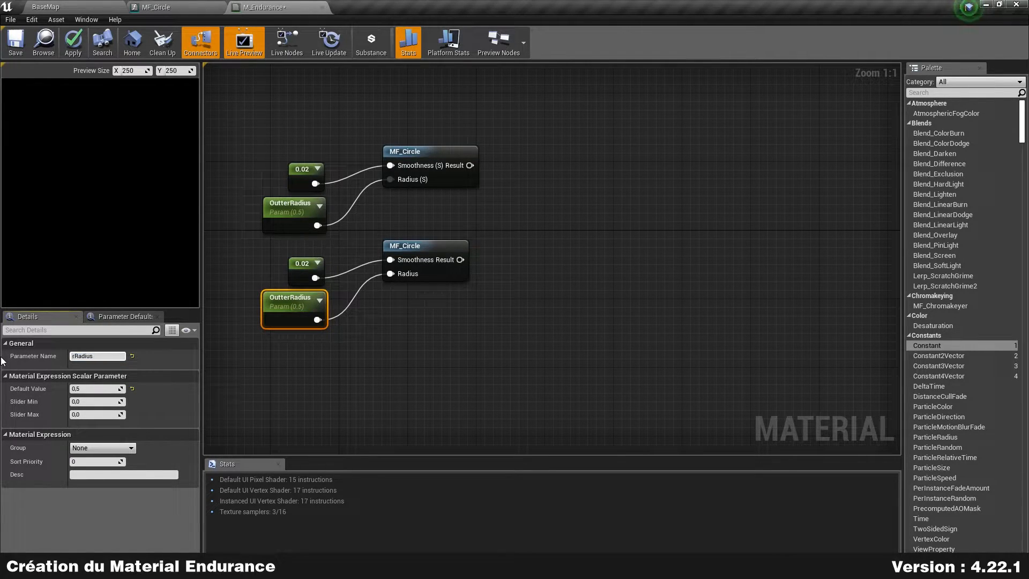
pyautogui.write('Innerr')
pyautogui.press('Return')
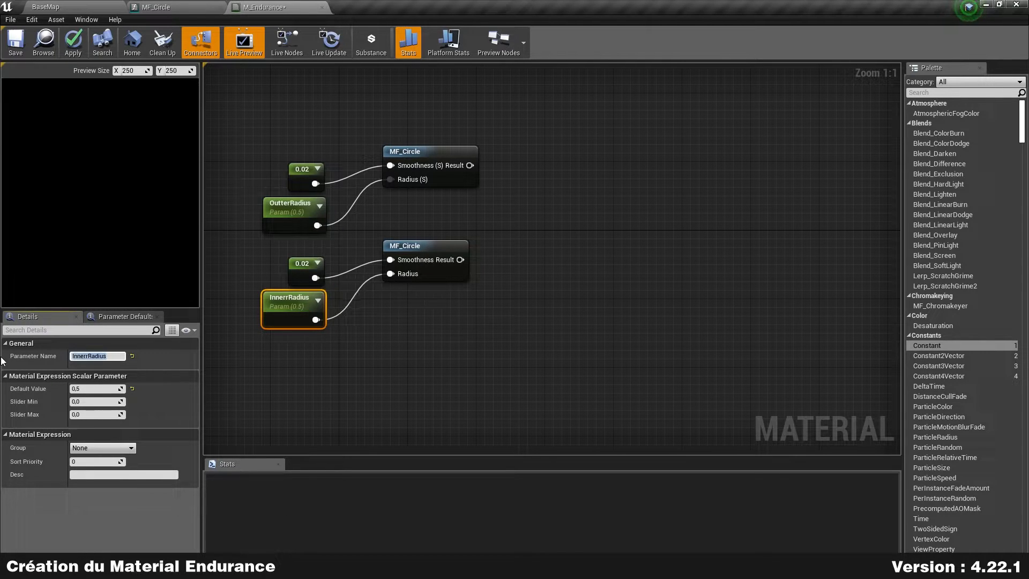
pyautogui.click(86, 356)
pyautogui.press('BackSpace')
pyautogui.press('Return')
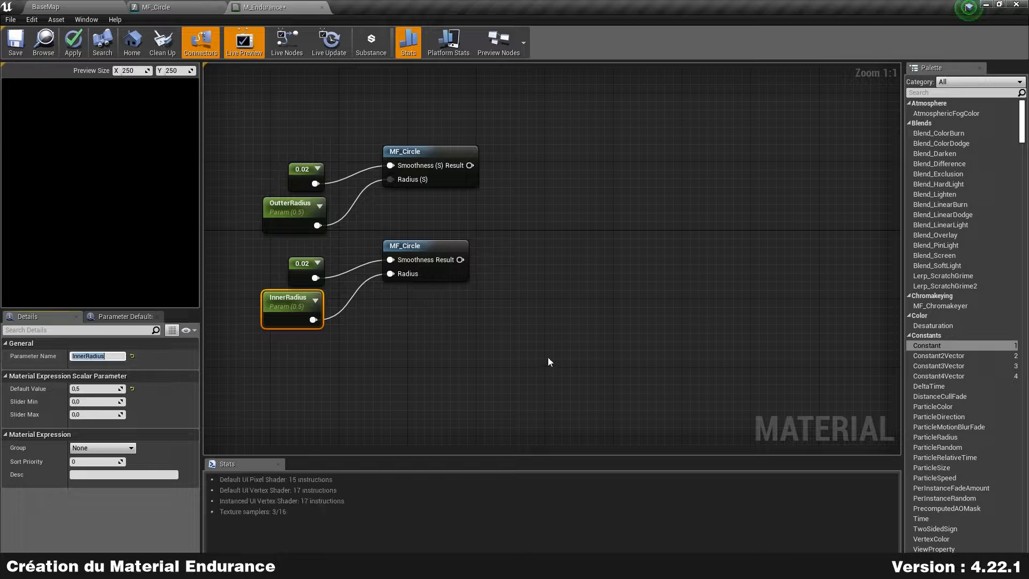
# Step: Set the InnerRadius parameter's Default Value to 0.2
pyautogui.click(548, 357)
pyautogui.click(278, 308)
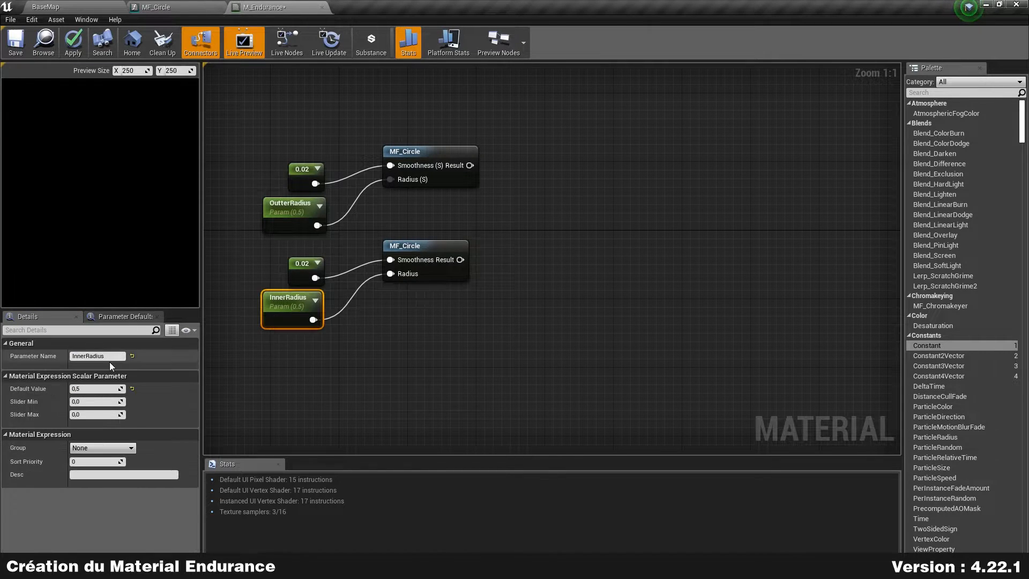
pyautogui.click(86, 387)
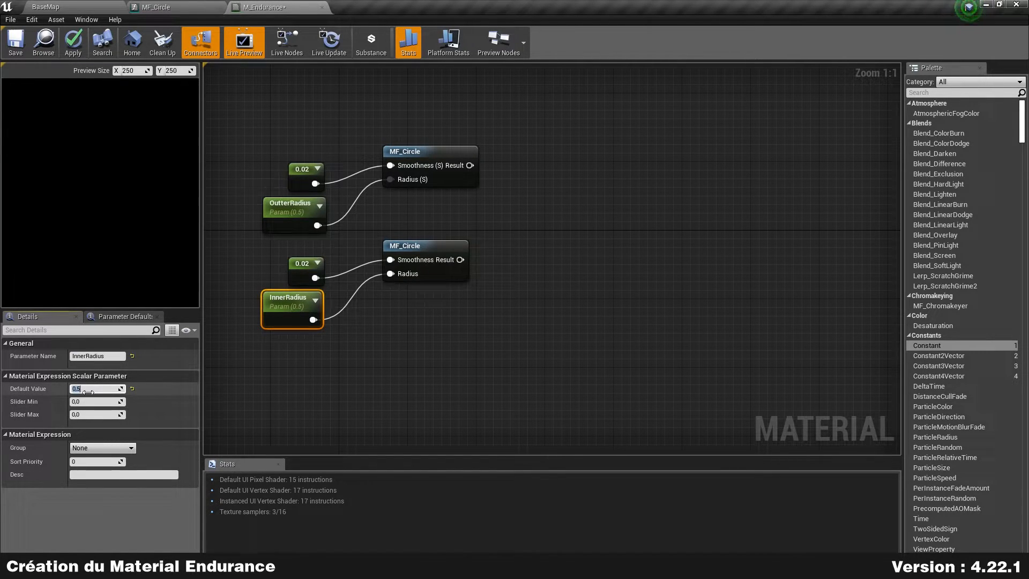
pyautogui.press('Return')
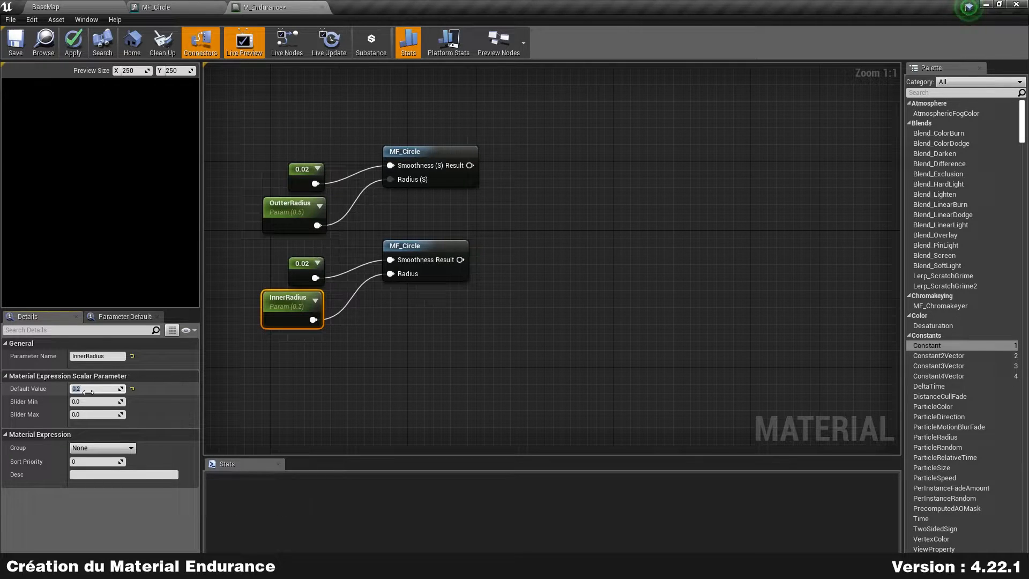
# Step: Preview the upper MF_Circle, then the lower MF_Circle, showing the smaller white disc
pyautogui.moveTo(284, 315); pyautogui.dragTo(291, 314)
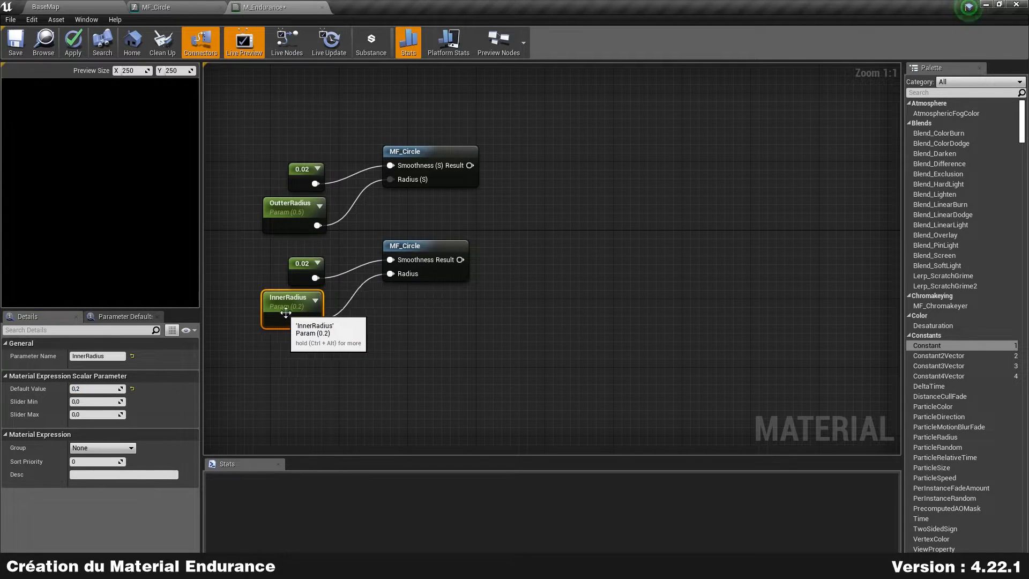
pyautogui.moveTo(521, 241); pyautogui.dragTo(430, 247, button='right')
pyautogui.rightClick(371, 161)
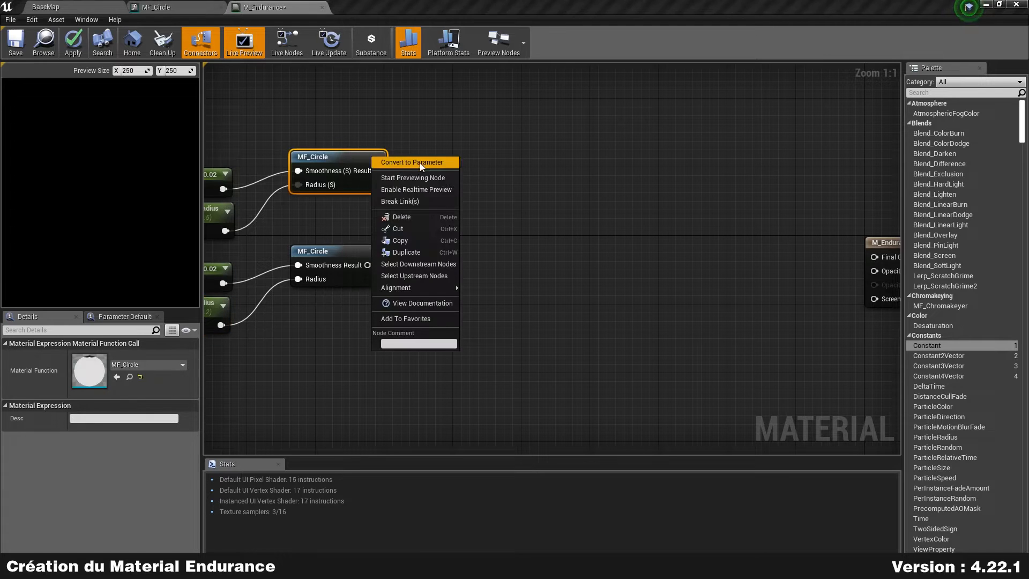
pyautogui.click(433, 179)
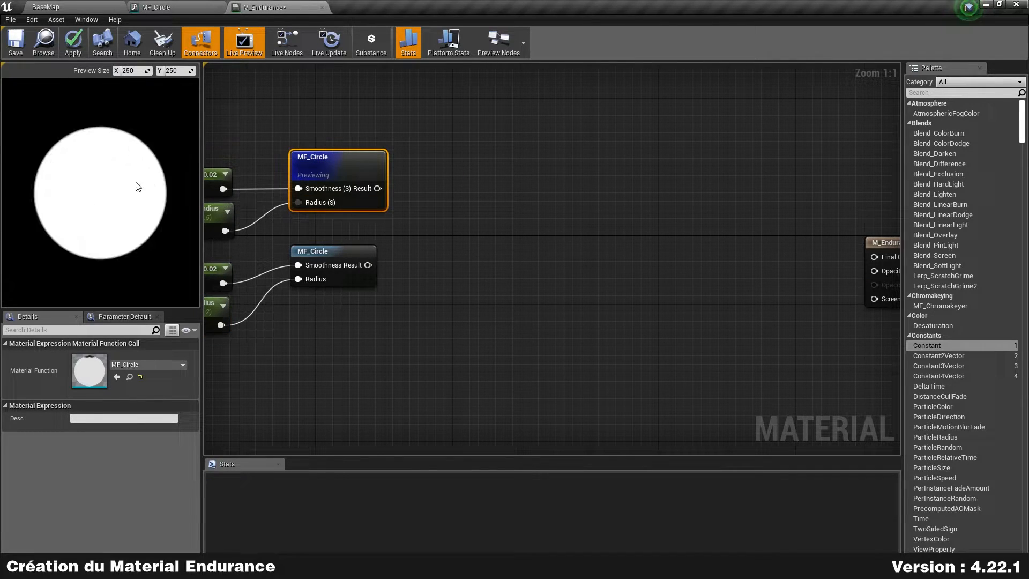
pyautogui.rightClick(360, 249)
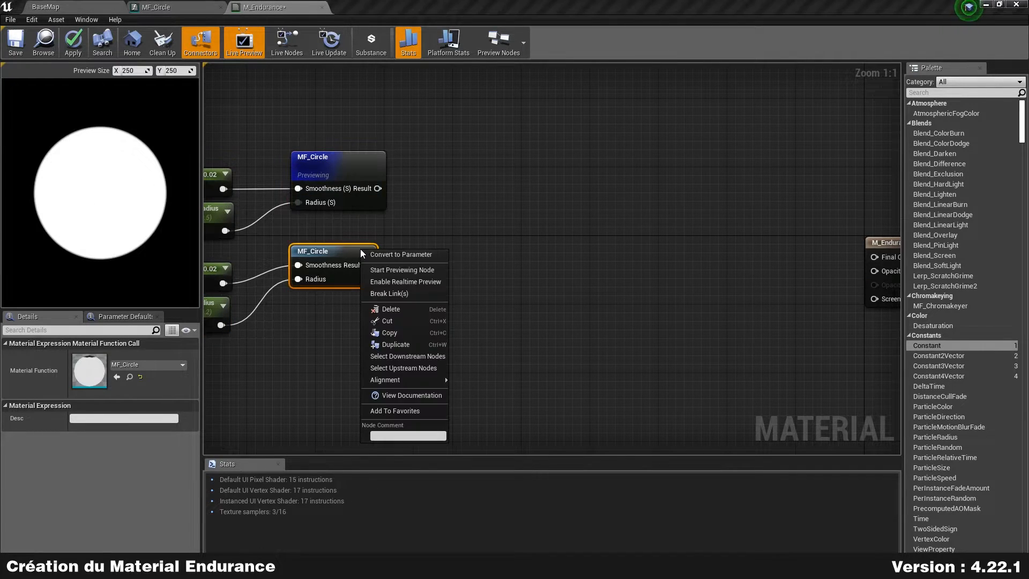
pyautogui.click(432, 271)
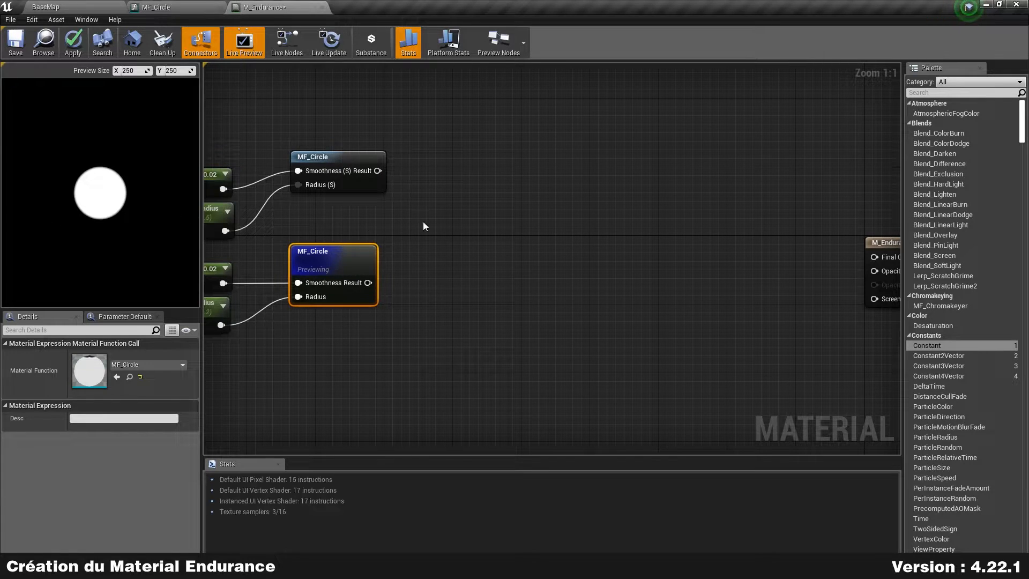
pyautogui.click(441, 205)
# Step: Add a Subtract node taking the upper circle's Result as A and the lower's as B
pyautogui.moveTo(423, 175); pyautogui.dragTo(433, 187, button='right')
pyautogui.moveTo(351, 173); pyautogui.dragTo(411, 194)
pyautogui.write('sub')
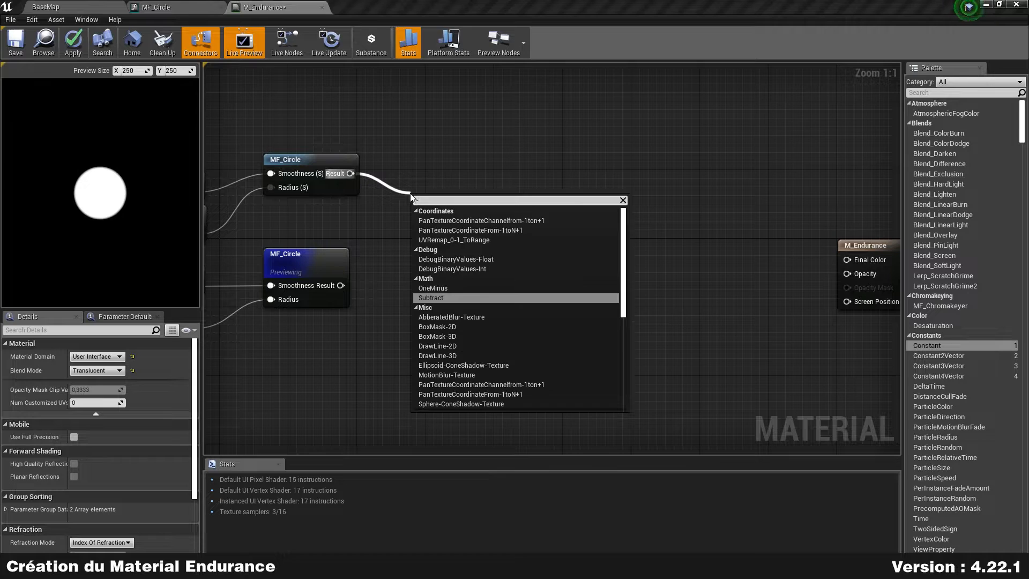
pyautogui.press('Return')
pyautogui.moveTo(343, 286); pyautogui.dragTo(421, 229)
# Step: Stop previewing the lower MF_Circle and preview the Subtract node's white ring instead
pyautogui.rightClick(312, 256)
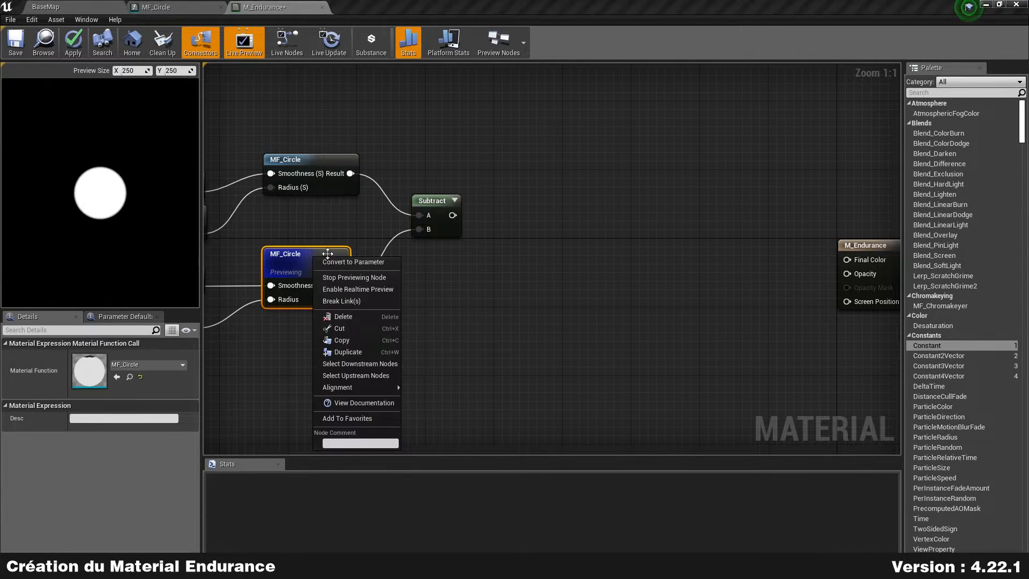
pyautogui.click(343, 279)
pyautogui.click(456, 200)
pyautogui.rightClick(455, 250)
pyautogui.click(506, 255)
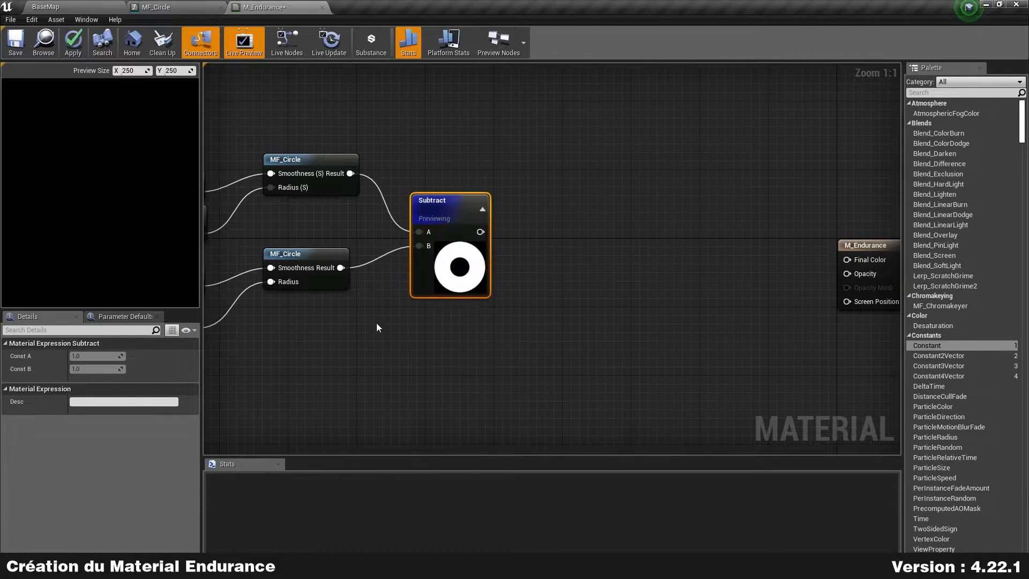
# Step: Reposition the top 0.02, OutterRadius and MF_Circle nodes to tidy the graph
pyautogui.scroll(3, 77, 230)
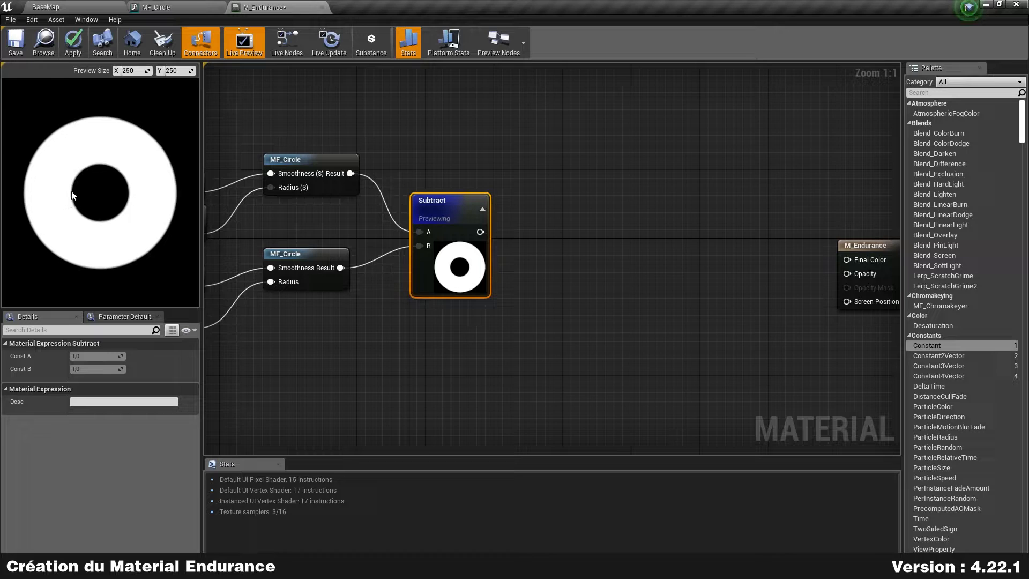
pyautogui.moveTo(284, 212); pyautogui.dragTo(467, 201, button='right')
pyautogui.moveTo(300, 237); pyautogui.dragTo(351, 150)
pyautogui.moveTo(348, 192); pyautogui.dragTo(382, 158)
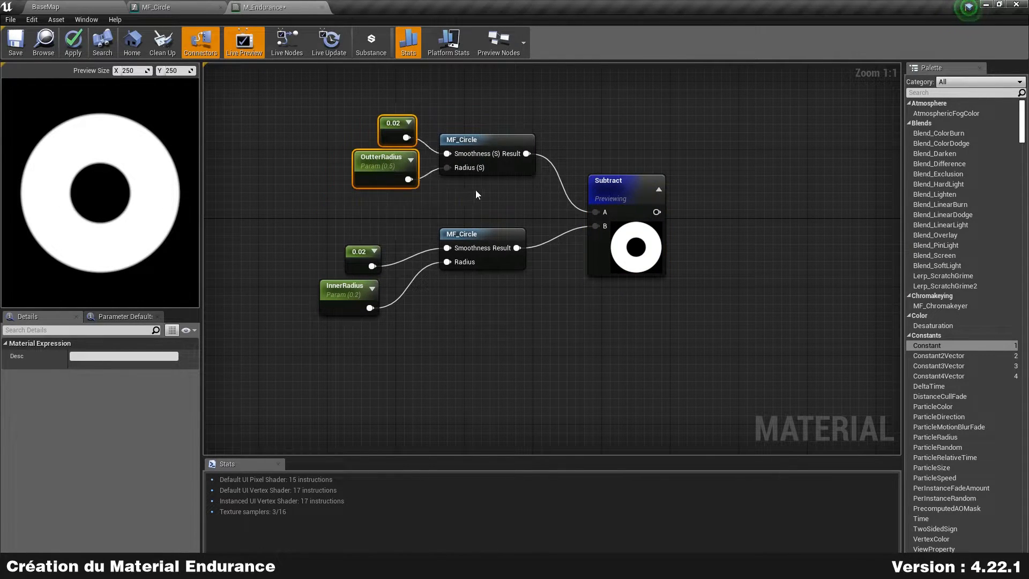
pyautogui.moveTo(472, 195); pyautogui.dragTo(440, 222, button='right')
pyautogui.moveTo(300, 228); pyautogui.dragTo(473, 106)
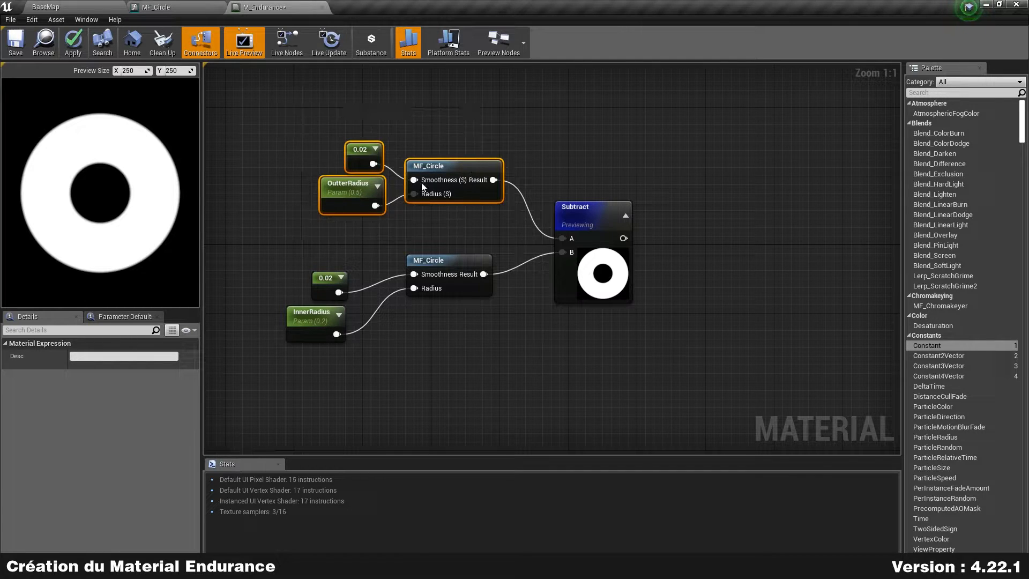
pyautogui.moveTo(284, 229); pyautogui.dragTo(495, 100)
pyautogui.moveTo(339, 131); pyautogui.dragTo(328, 100, button='right')
# Step: Move the bottom 0.02 and InnerRadius nodes beside their MF_Circle and align Subtract
pyautogui.moveTo(271, 346); pyautogui.dragTo(344, 220)
pyautogui.moveTo(302, 289); pyautogui.dragTo(345, 262)
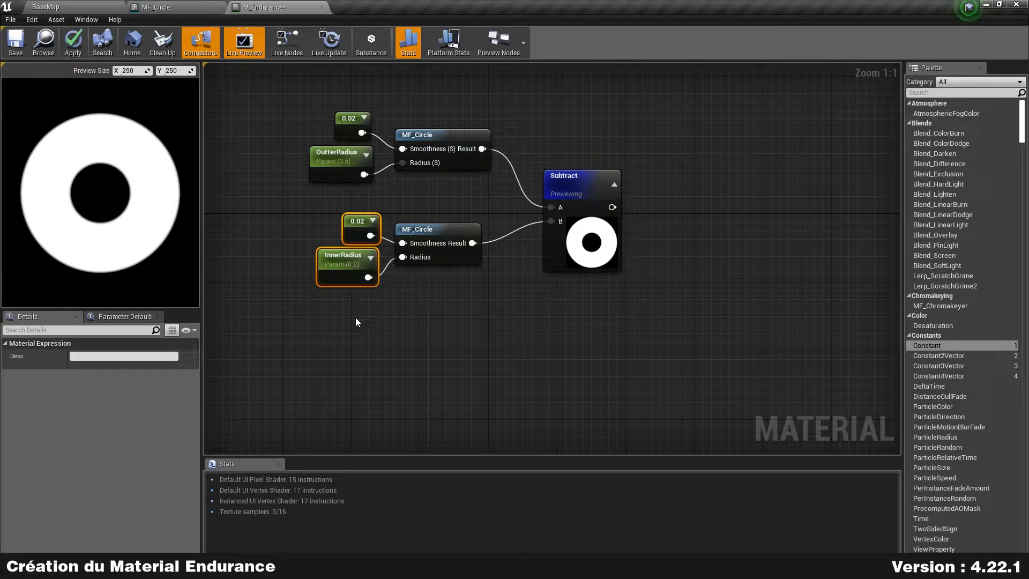
pyautogui.moveTo(584, 259); pyautogui.dragTo(607, 235)
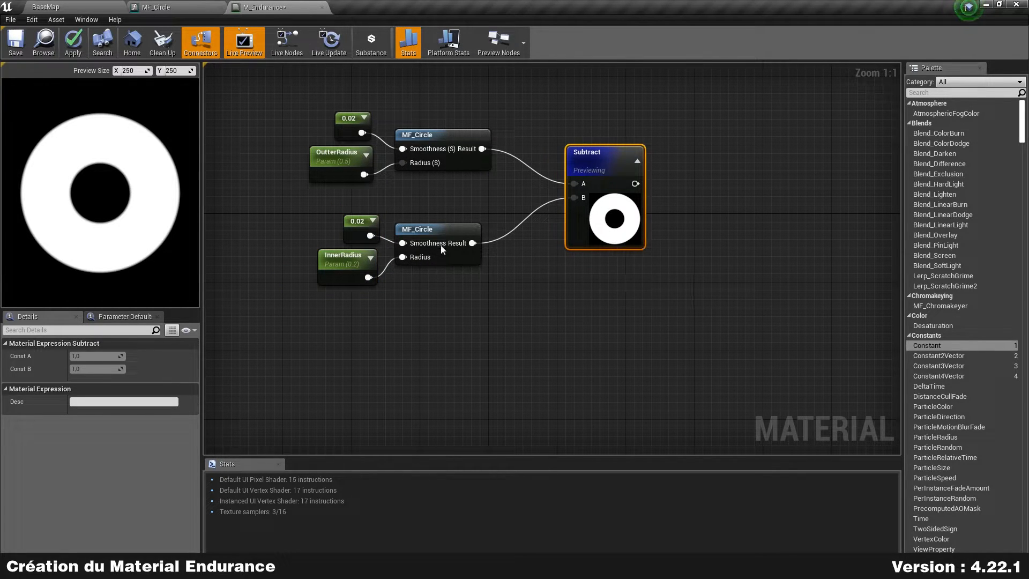
pyautogui.click(448, 231)
pyautogui.moveTo(310, 309); pyautogui.dragTo(500, 205)
pyautogui.moveTo(314, 190); pyautogui.dragTo(451, 112)
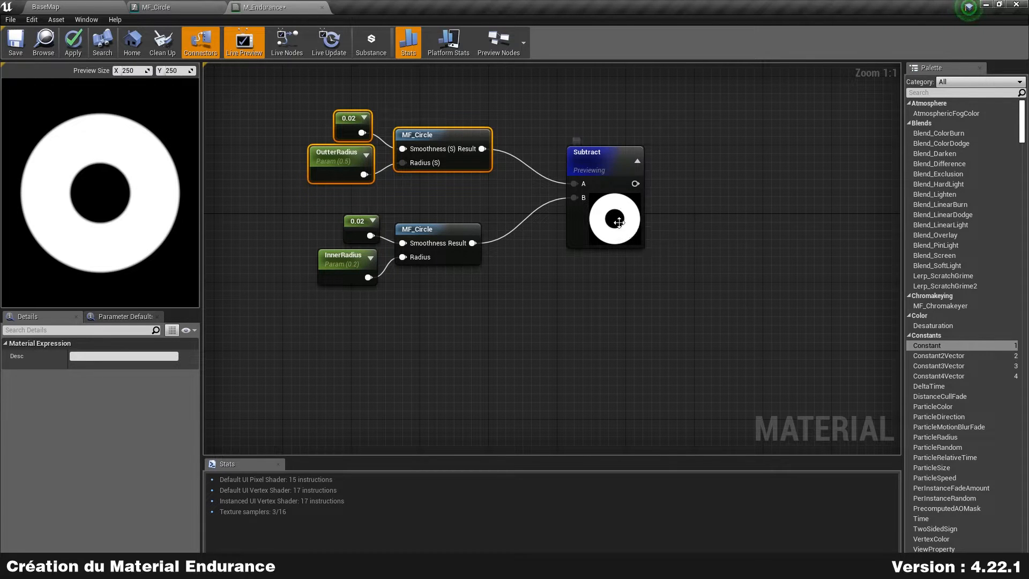
pyautogui.moveTo(613, 217); pyautogui.dragTo(588, 225)
pyautogui.click(679, 229)
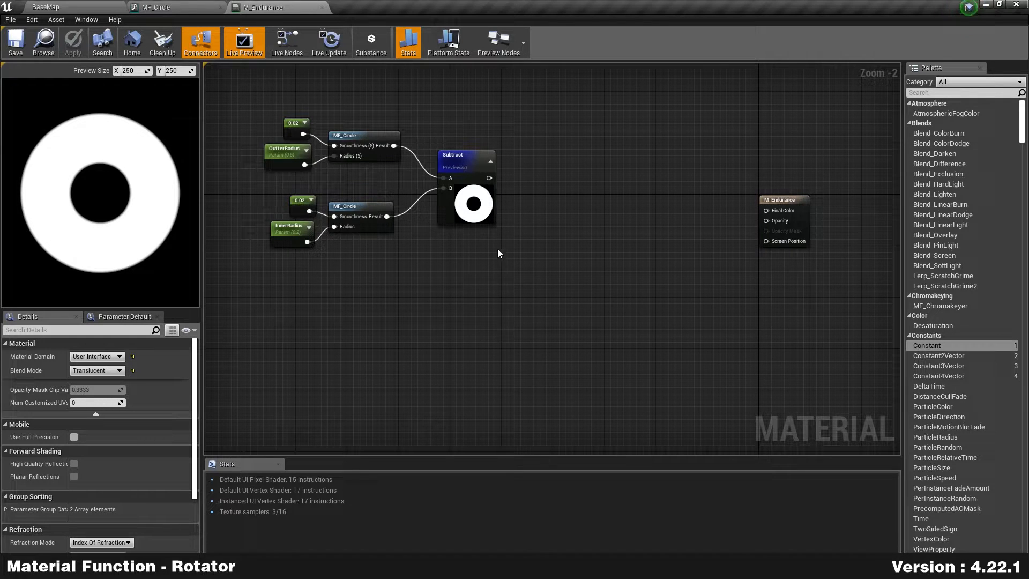
# Step: Create a Material Function named MF_Rotator in the Sprint folder and open it
pyautogui.moveTo(571, 214); pyautogui.dragTo(591, 228, button='right')
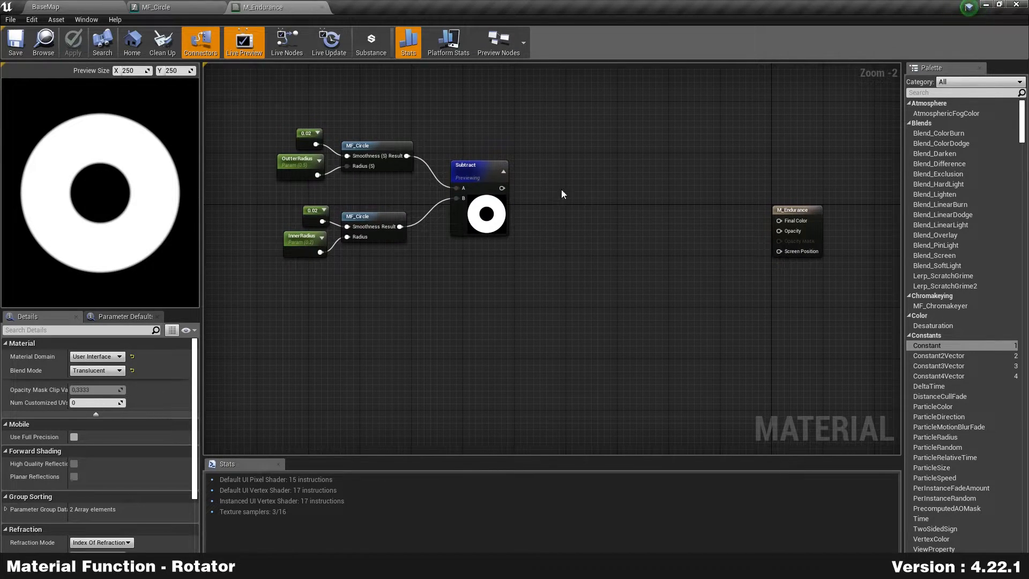
pyautogui.click(75, 6)
pyautogui.rightClick(403, 480)
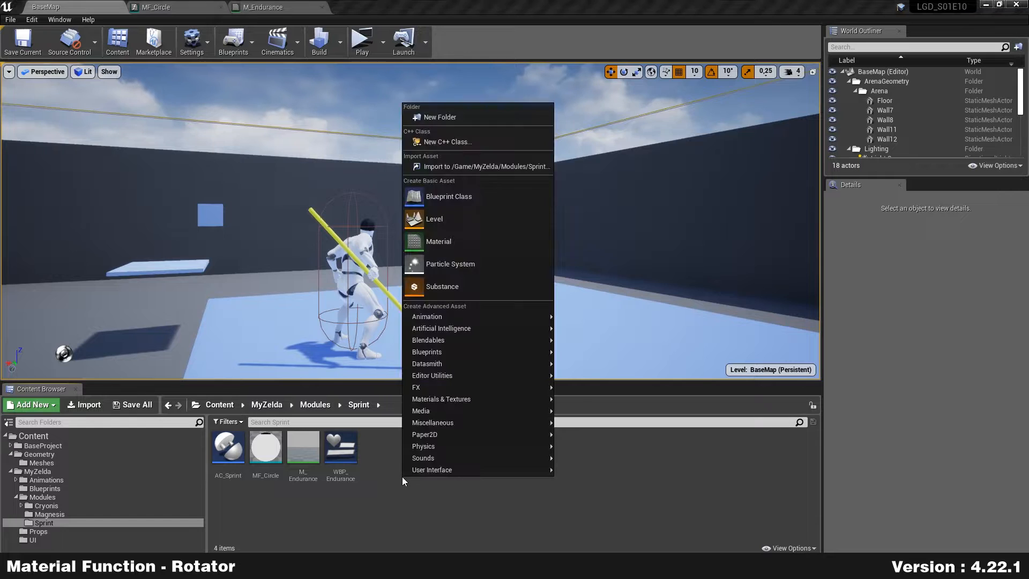
pyautogui.moveTo(536, 404)
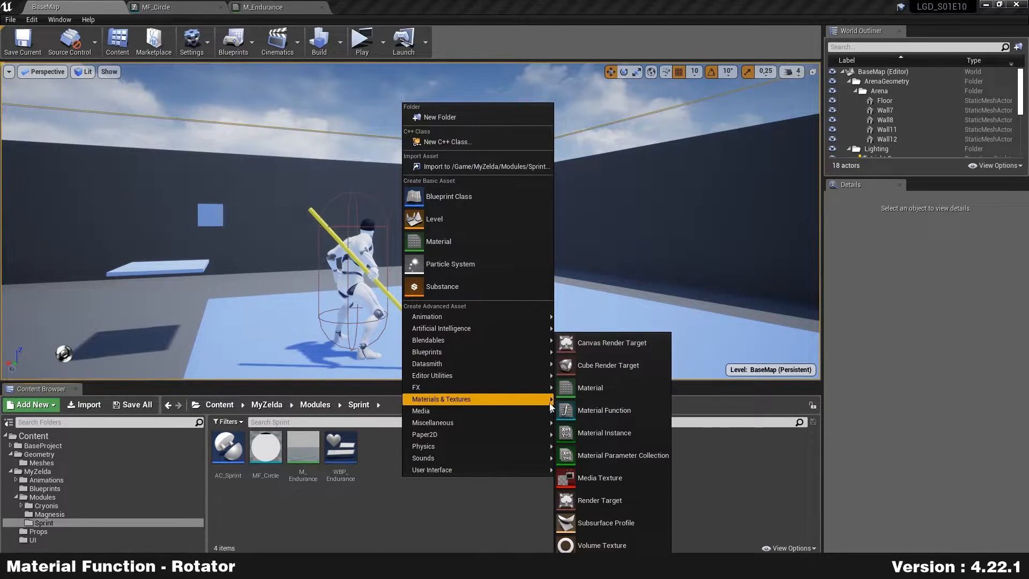
pyautogui.click(629, 410)
pyautogui.write('MF_Rotator')
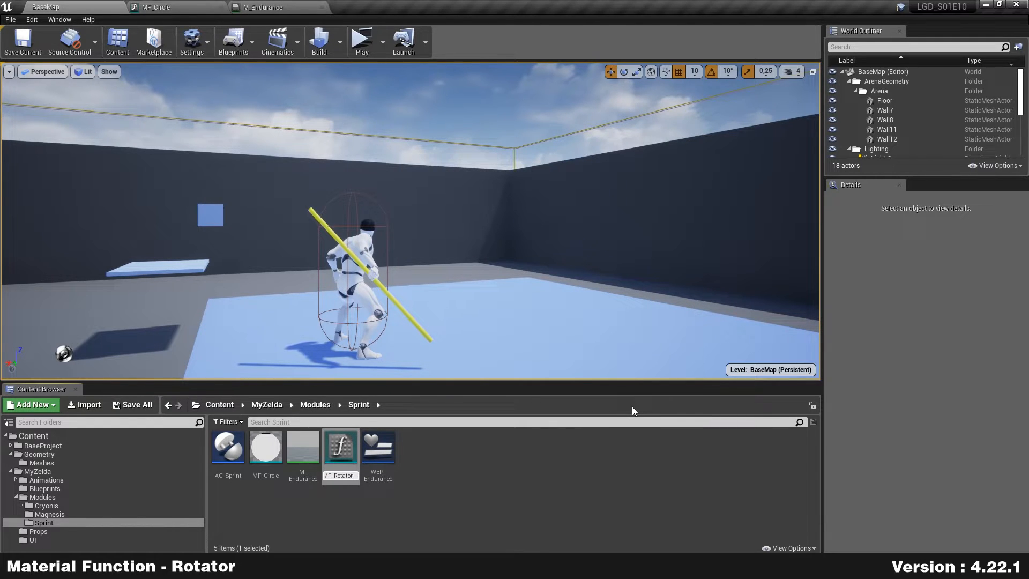
pyautogui.press('Return')
pyautogui.press('Return')
pyautogui.moveTo(396, 291); pyautogui.dragTo(629, 287, button='right')
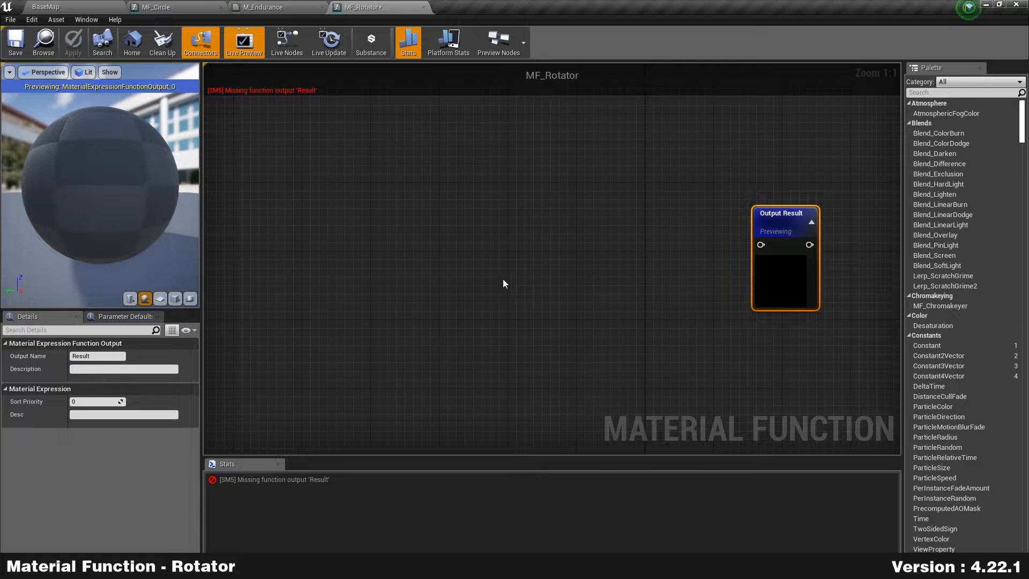
pyautogui.rightClick(352, 193)
# Step: Add a TextureCoordinate node feeding a Subtract node with constant B 0.5
pyautogui.write('texturecoordc')
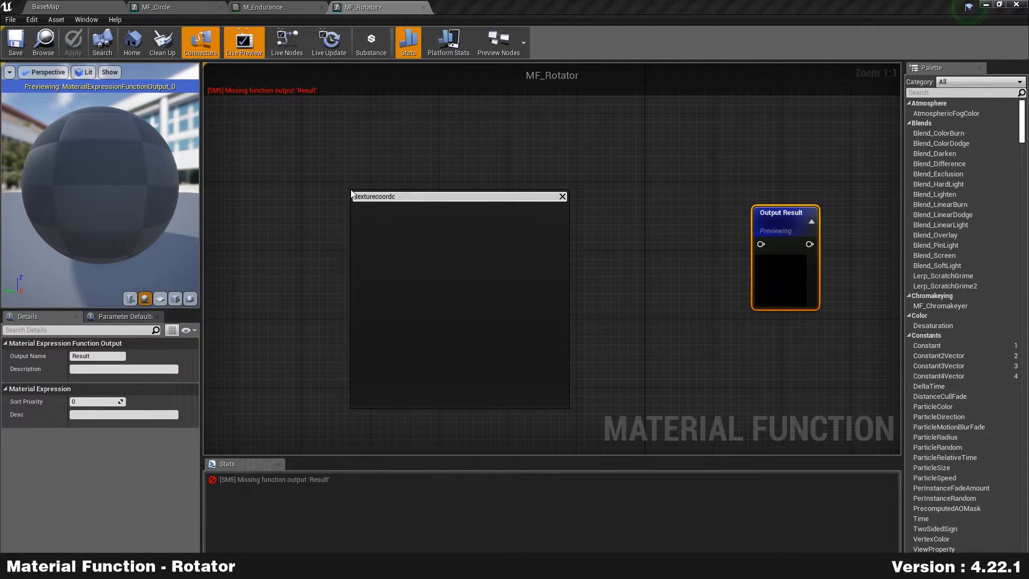
pyautogui.press('BackSpace')
pyautogui.press('Return')
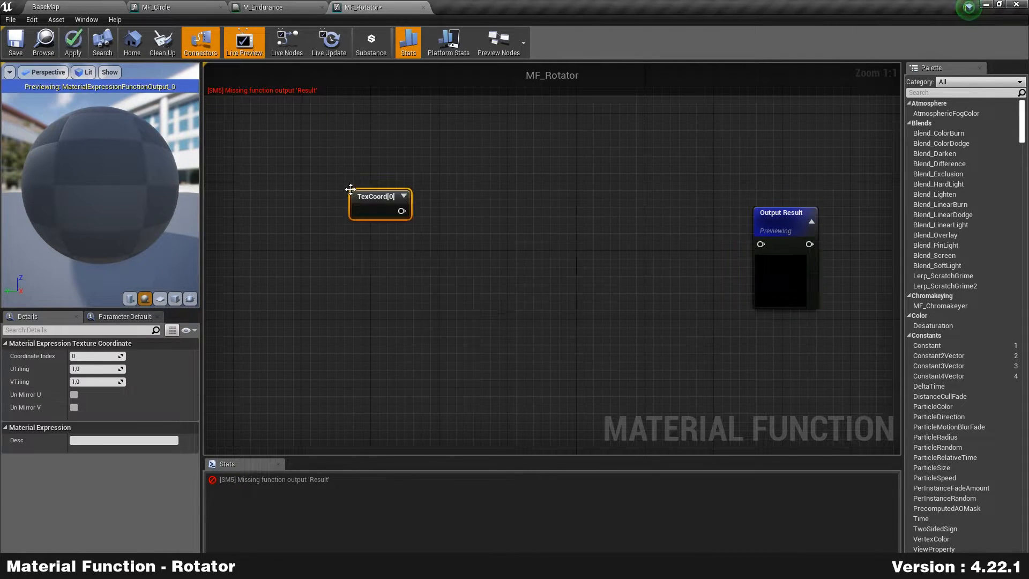
pyautogui.moveTo(375, 197); pyautogui.dragTo(382, 238)
pyautogui.write('subtra')
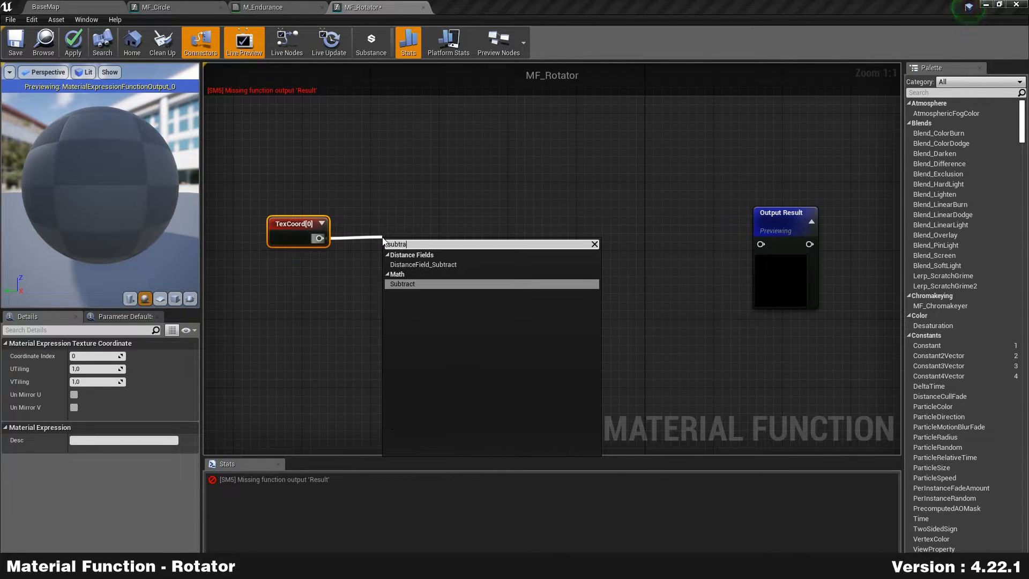
pyautogui.press('Return')
pyautogui.moveTo(381, 235); pyautogui.dragTo(347, 228)
pyautogui.click(96, 368)
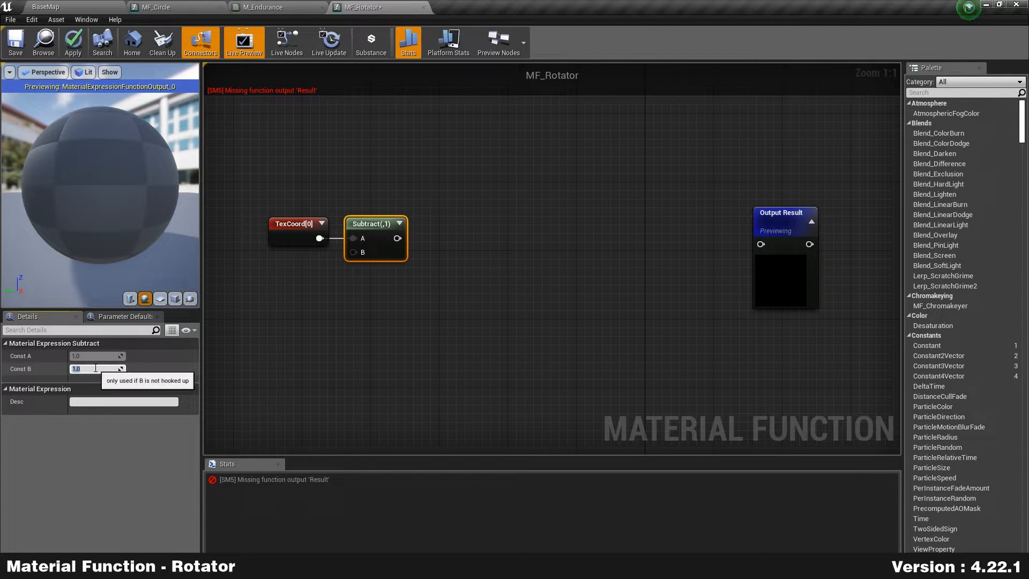
pyautogui.press('Return')
pyautogui.click(294, 350)
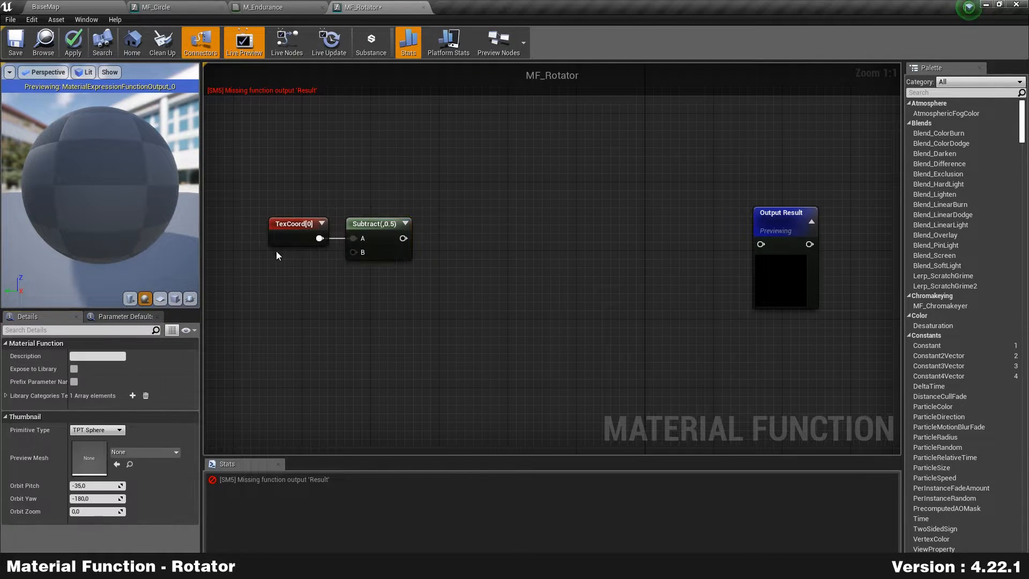
# Step: Expand the TexCoord and Subtract node previews and nudge Subtract right
pyautogui.click(322, 223)
pyautogui.click(406, 224)
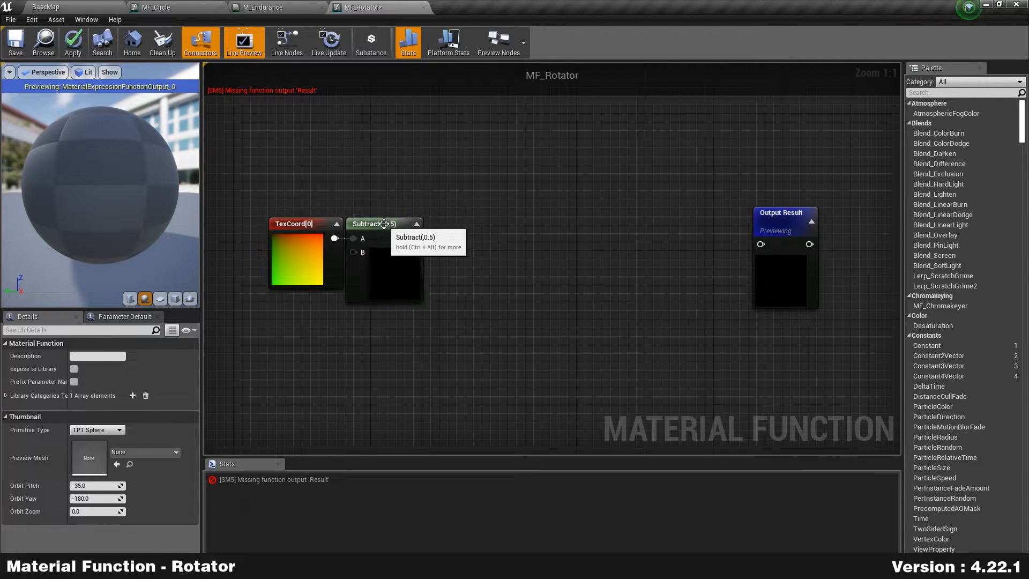
pyautogui.moveTo(386, 224); pyautogui.dragTo(402, 223)
pyautogui.click(555, 257)
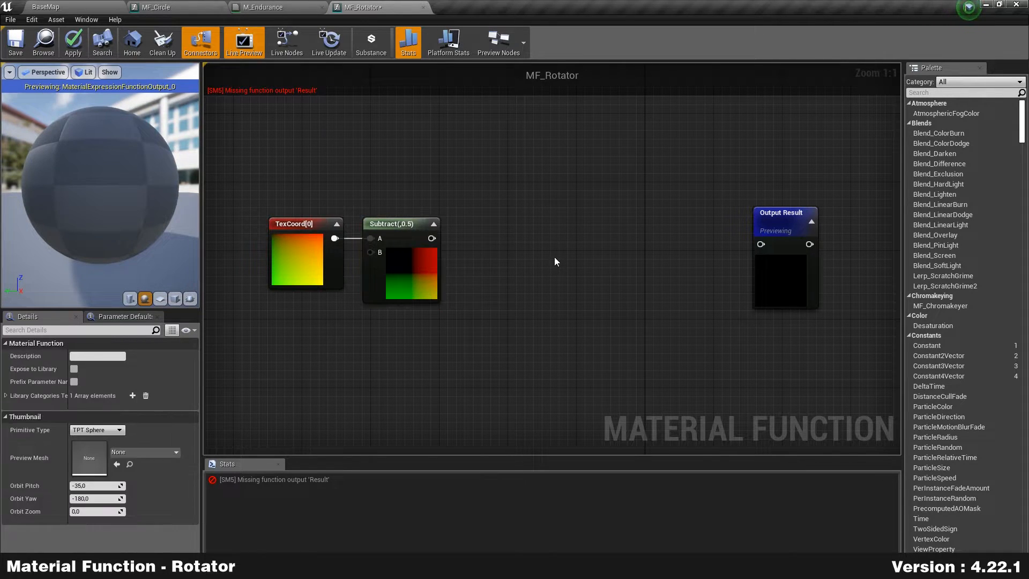
pyautogui.moveTo(577, 255); pyautogui.dragTo(511, 246, button='right')
# Step: Add a VectorToRadialValue node fed by Subtract, and move Output Result further right
pyautogui.rightClick(429, 246)
pyautogui.write('vec')
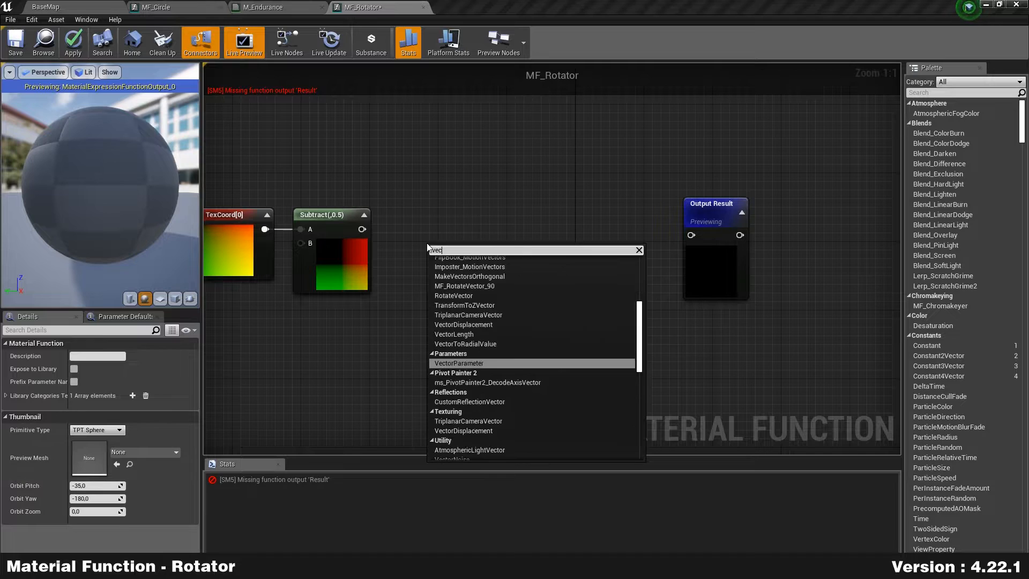
pyautogui.write('tortoradi')
pyautogui.press('Return')
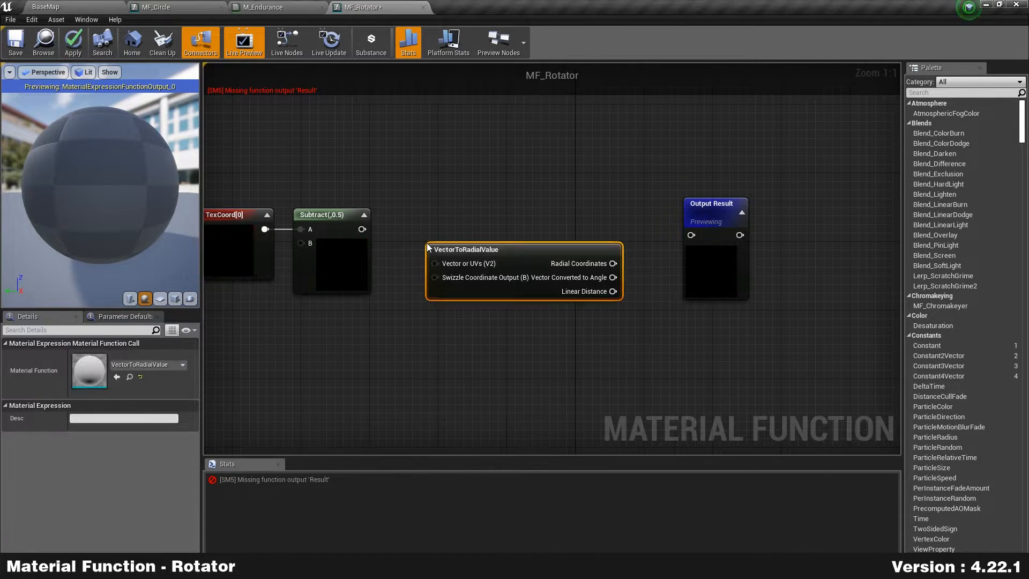
pyautogui.moveTo(362, 229); pyautogui.dragTo(464, 214)
pyautogui.moveTo(735, 274); pyautogui.dragTo(590, 268, button='right')
pyautogui.moveTo(589, 268); pyautogui.dragTo(781, 261)
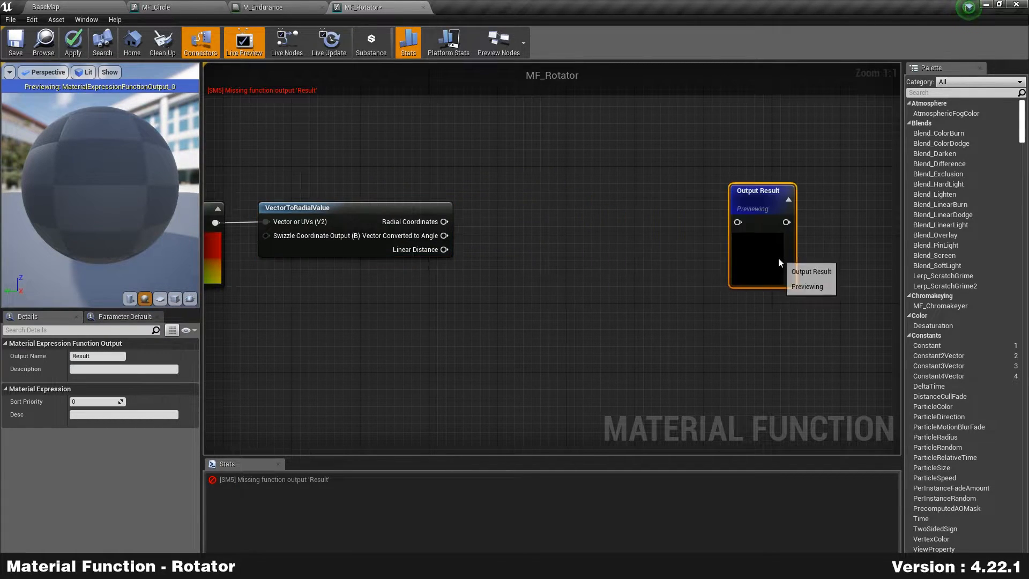
pyautogui.moveTo(445, 222); pyautogui.dragTo(515, 236)
# Step: Add an Add node on the angle output with constant B 0.3
pyautogui.write('+')
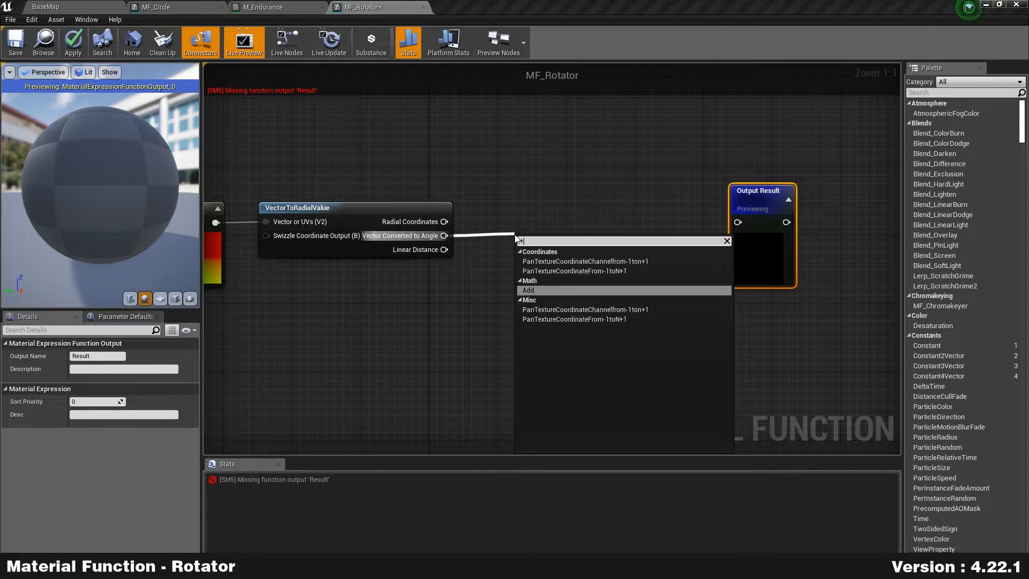
pyautogui.press('Return')
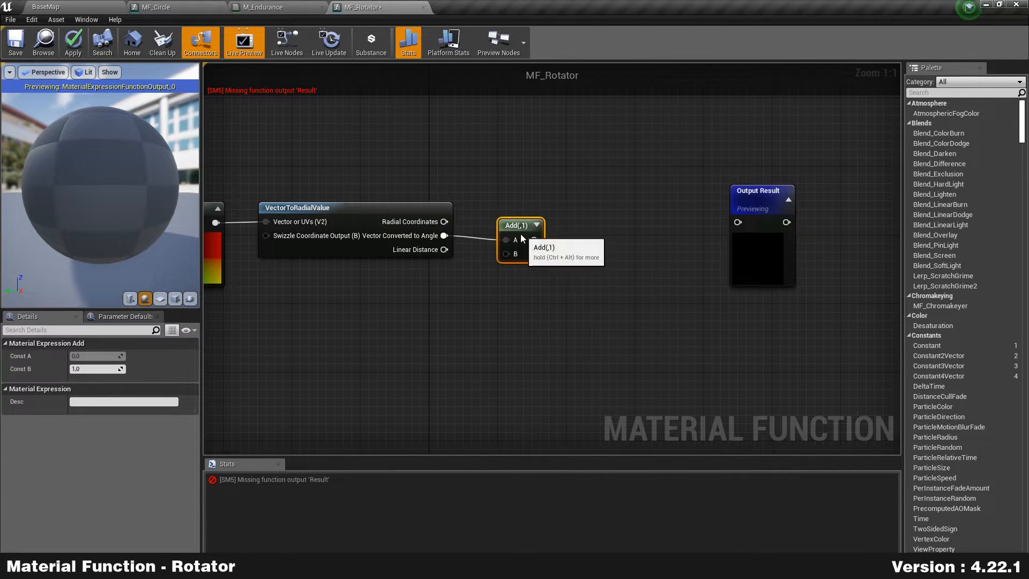
pyautogui.click(96, 370)
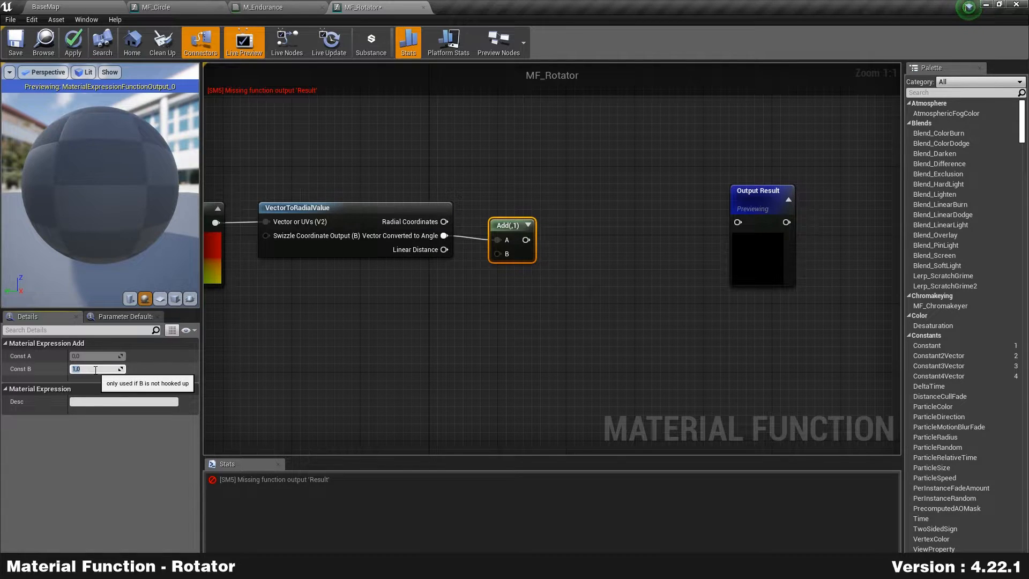
pyautogui.write('0.3')
pyautogui.press('Return')
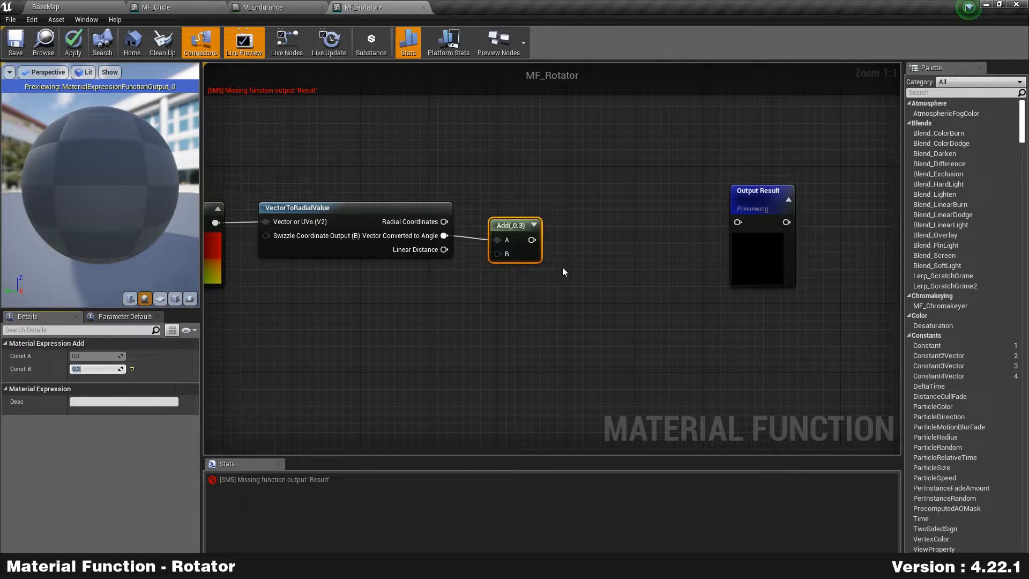
# Step: Feed Add into a new Floor node and expand its preview thumbnail
pyautogui.moveTo(531, 239); pyautogui.dragTo(588, 239)
pyautogui.write('floor')
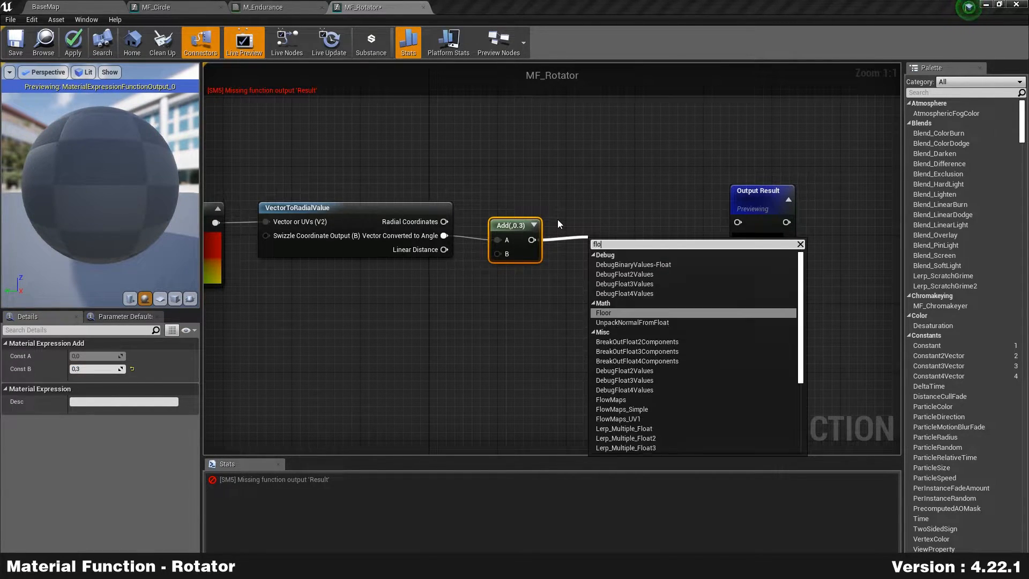
pyautogui.press('Return')
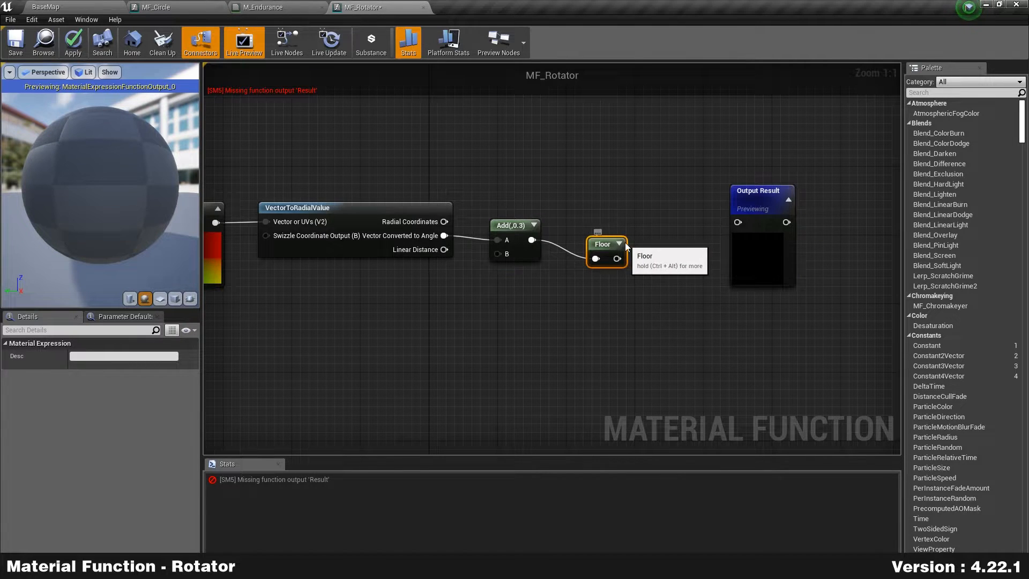
pyautogui.click(619, 243)
pyautogui.moveTo(597, 245); pyautogui.dragTo(576, 227)
pyautogui.click(607, 186)
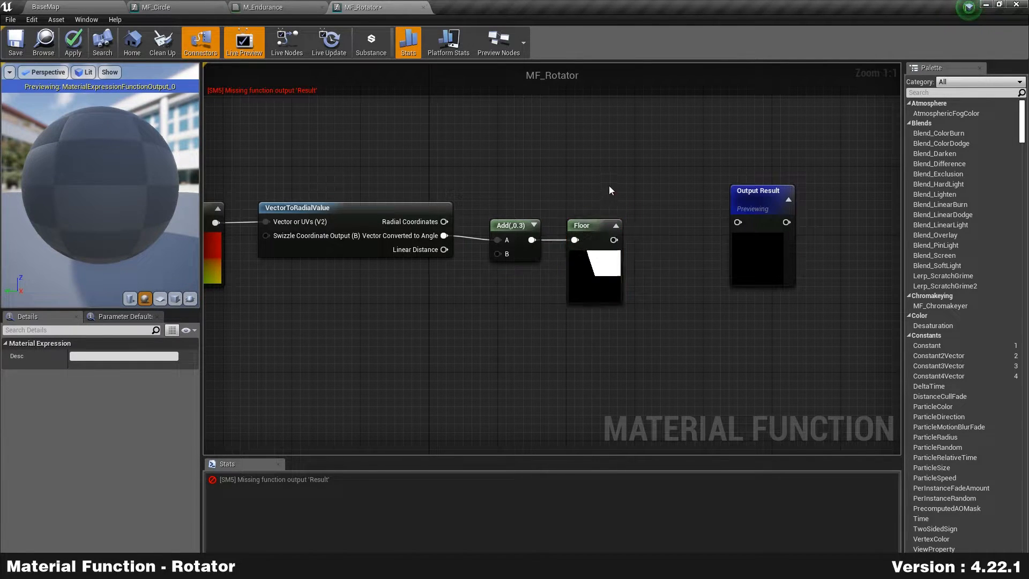
pyautogui.click(583, 283)
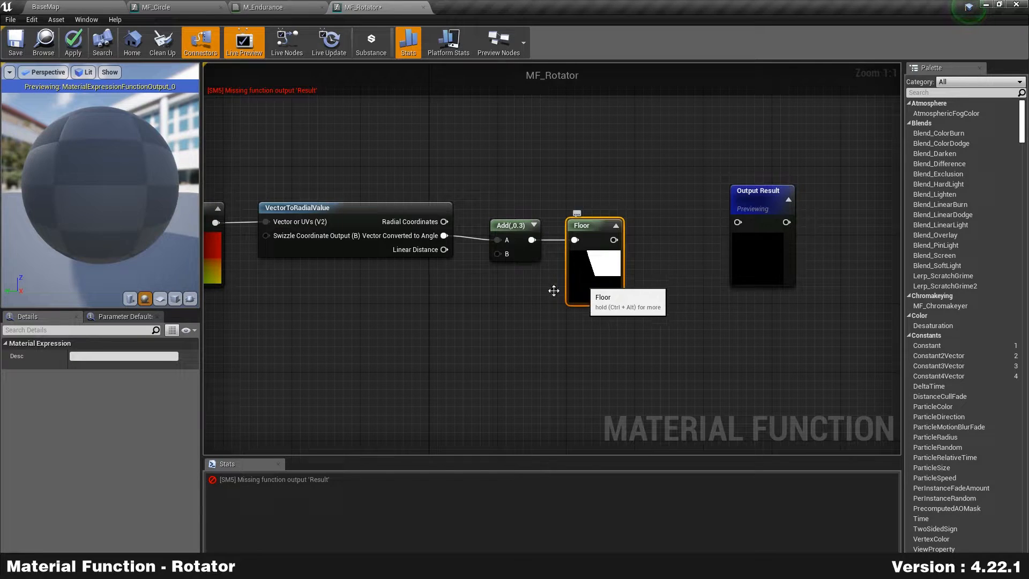
# Step: Enable Expose to Library and switch the preview mesh to a plane facing the camera
pyautogui.click(475, 300)
pyautogui.click(74, 368)
pyautogui.click(159, 299)
pyautogui.moveTo(163, 210)
pyautogui.mouseDown()
pyautogui.moveTo(161, 225)
pyautogui.moveTo(156, 202)
pyautogui.mouseUp()
# Step: Preview the Floor node's black-and-white output on the plane
pyautogui.rightClick(620, 273)
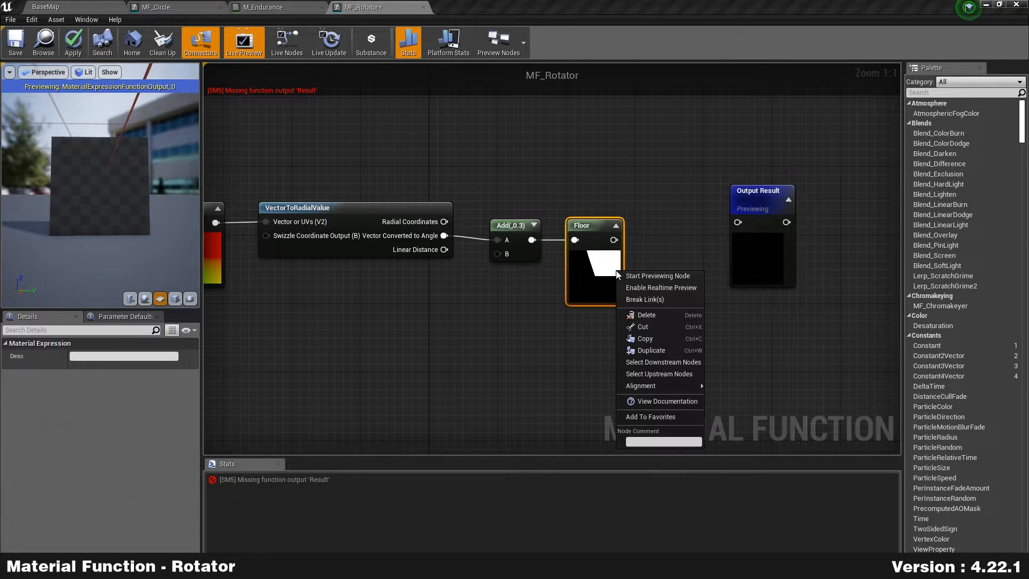
pyautogui.click(670, 278)
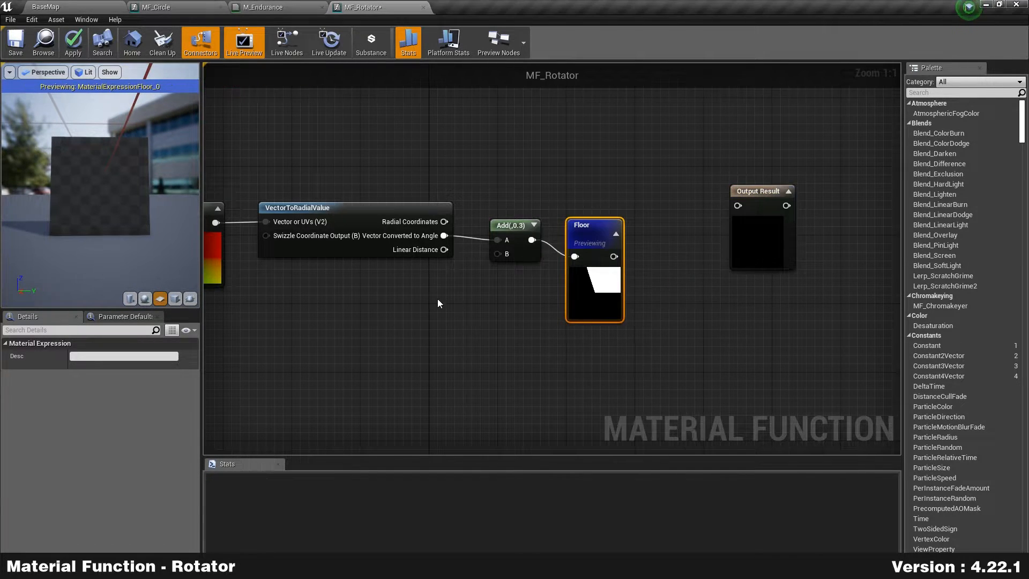
pyautogui.moveTo(443, 301); pyautogui.dragTo(581, 287, button='right')
pyautogui.moveTo(654, 296); pyautogui.dragTo(637, 297, button='right')
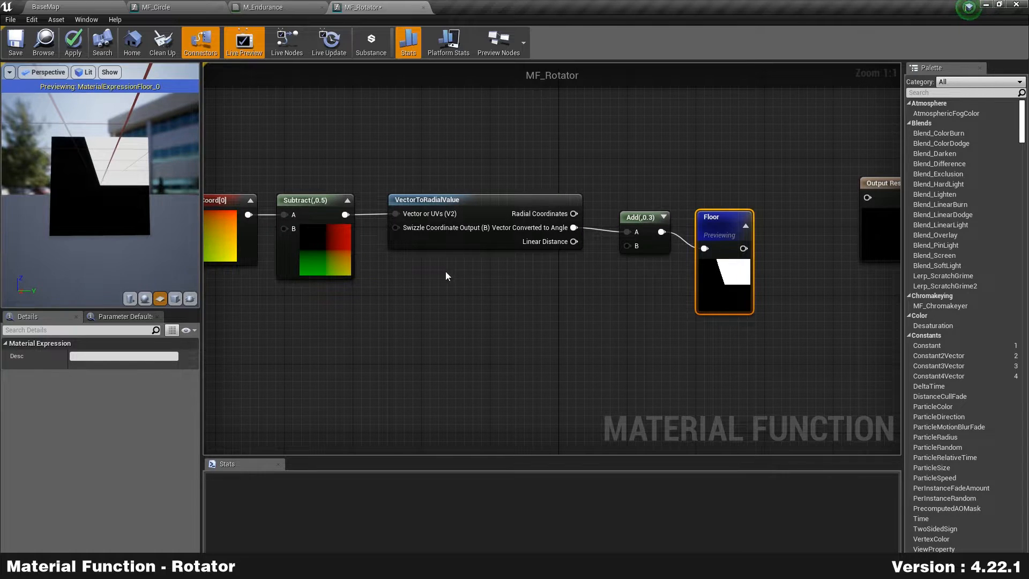
pyautogui.moveTo(309, 308); pyautogui.dragTo(415, 293, button='right')
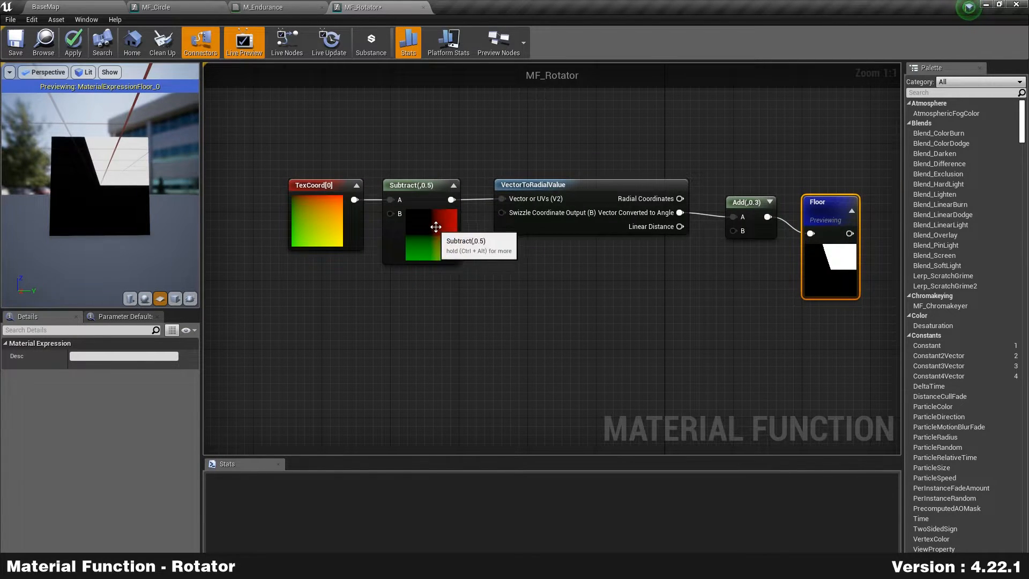
pyautogui.click(442, 259)
pyautogui.moveTo(579, 286); pyautogui.dragTo(549, 295, button='right')
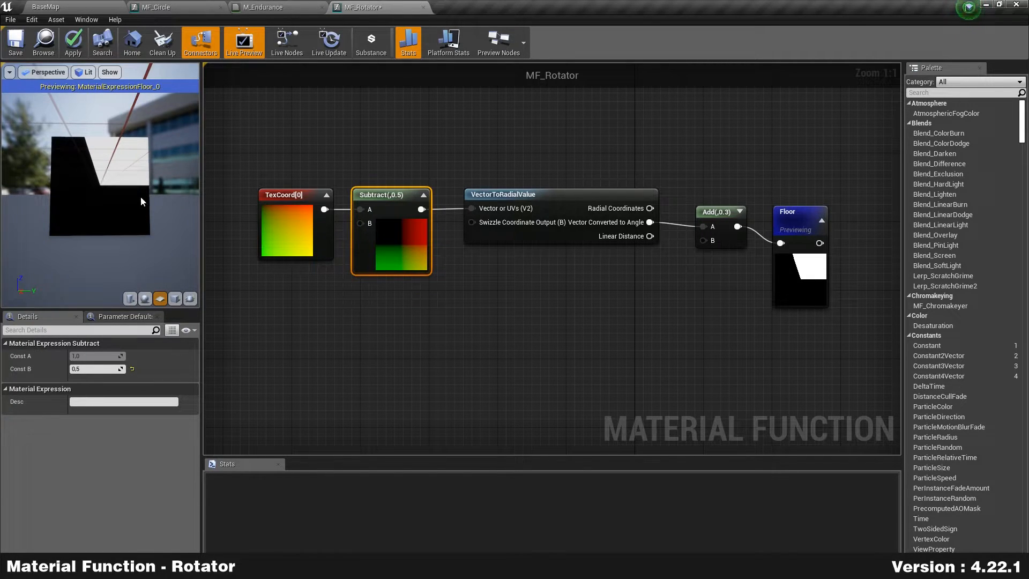
pyautogui.click(668, 292)
# Step: Rearrange the Add and Floor nodes and select Add
pyautogui.moveTo(731, 242); pyautogui.dragTo(706, 268)
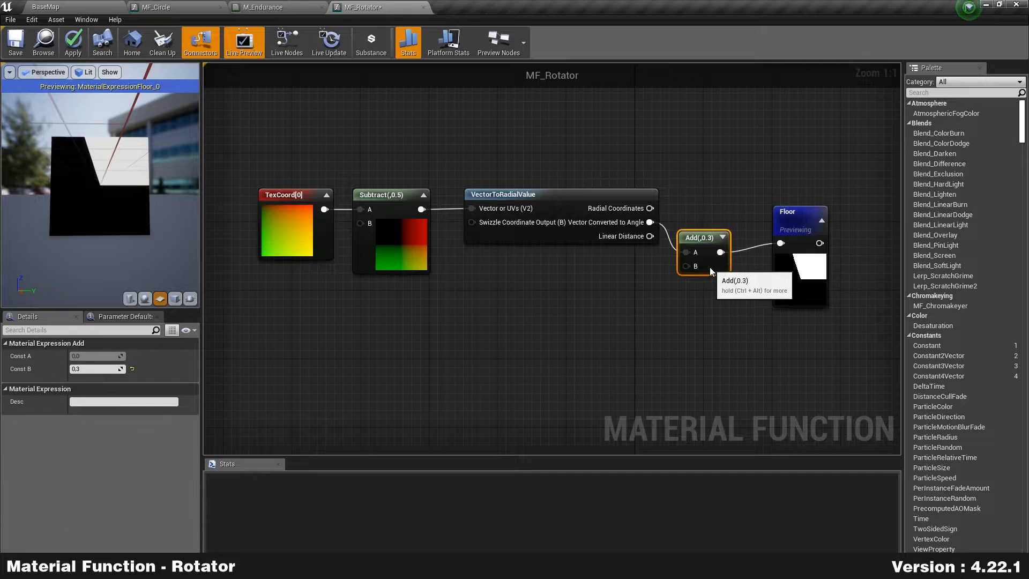
pyautogui.moveTo(792, 283)
pyautogui.mouseDown()
pyautogui.moveTo(817, 292)
pyautogui.moveTo(809, 284)
pyautogui.mouseUp()
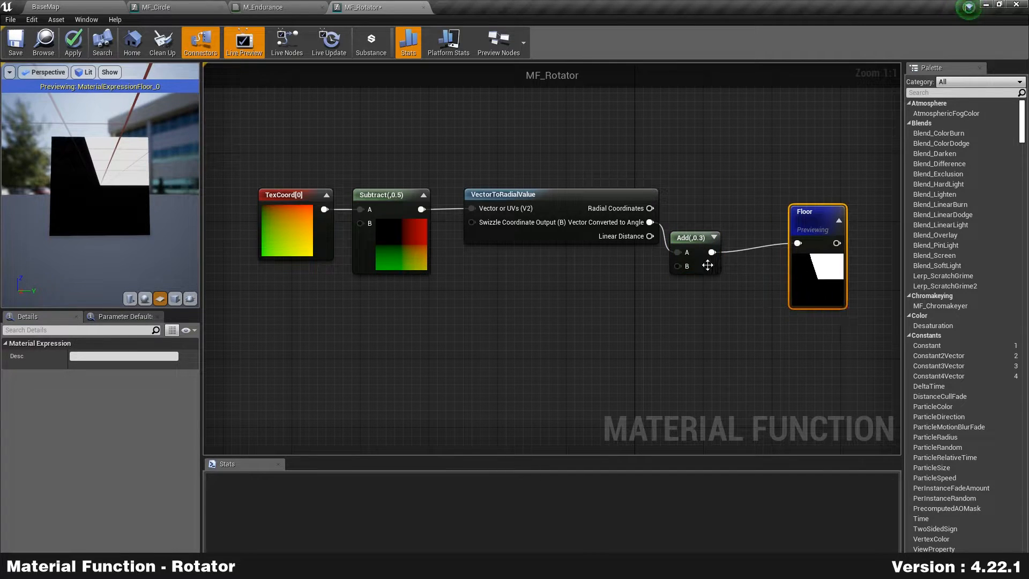
pyautogui.moveTo(709, 264); pyautogui.dragTo(728, 265)
pyautogui.moveTo(817, 278); pyautogui.dragTo(812, 291)
pyautogui.click(712, 260)
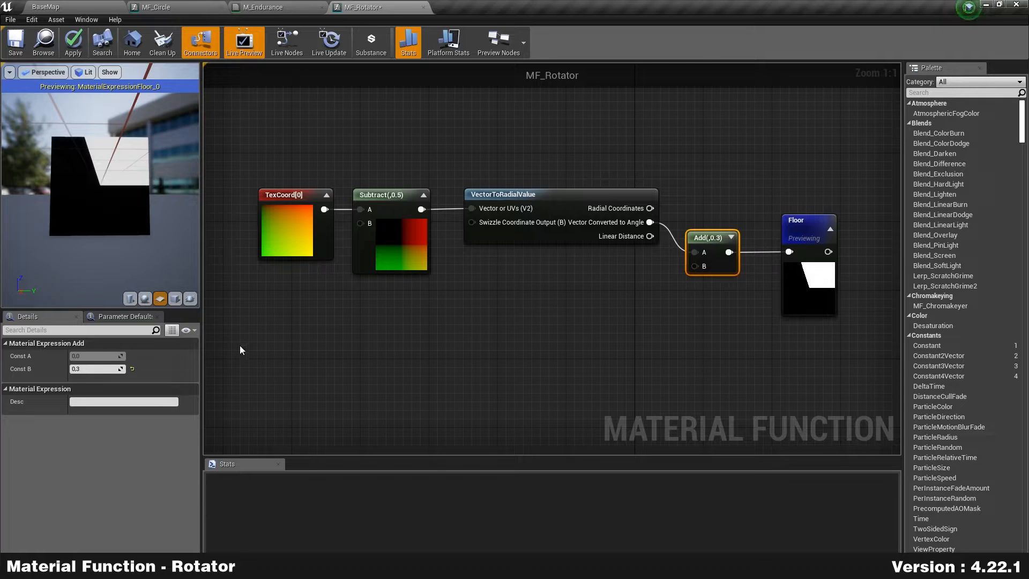
# Step: Test Add's constant B at 0.5, 0.6, 0.7, 1 and 0, restoring 0.3, and align Add with Floor
pyautogui.click(90, 369)
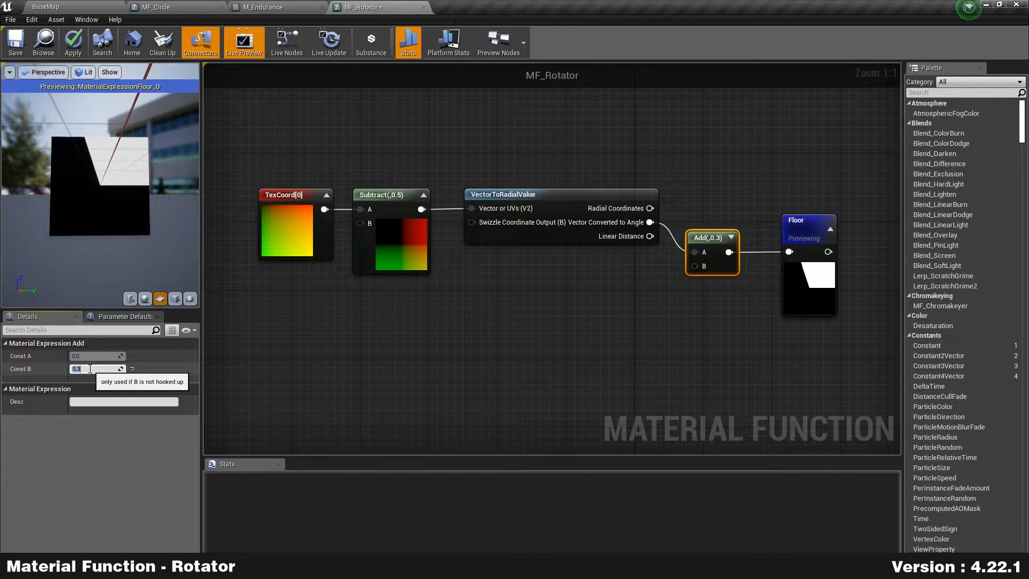
pyautogui.write('0.5')
pyautogui.press('Return')
pyautogui.write('0.6')
pyautogui.press('Return')
pyautogui.write('.7')
pyautogui.press('Return')
pyautogui.write('1')
pyautogui.press('Return')
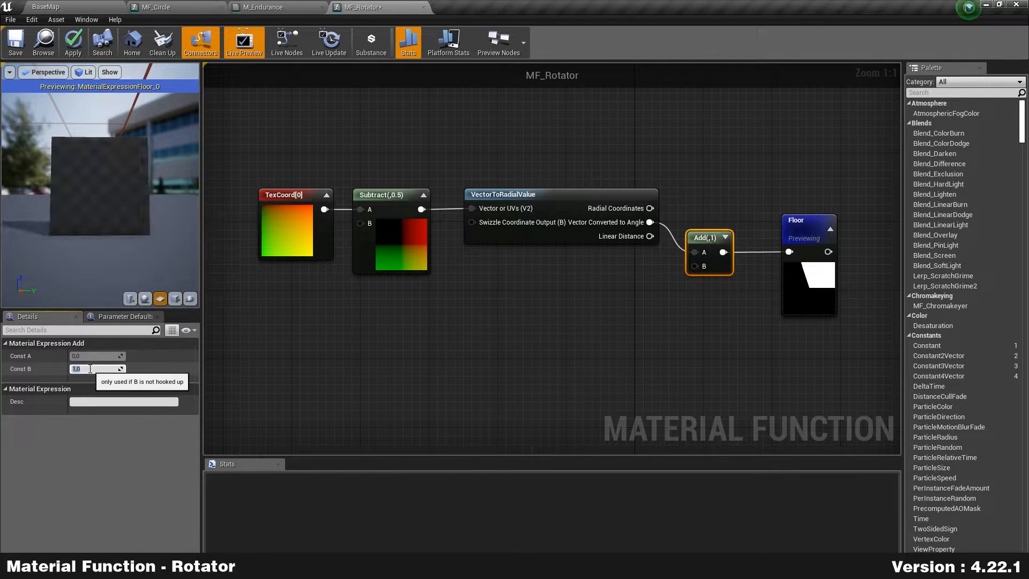
pyautogui.write('0')
pyautogui.press('Return')
pyautogui.press('Return')
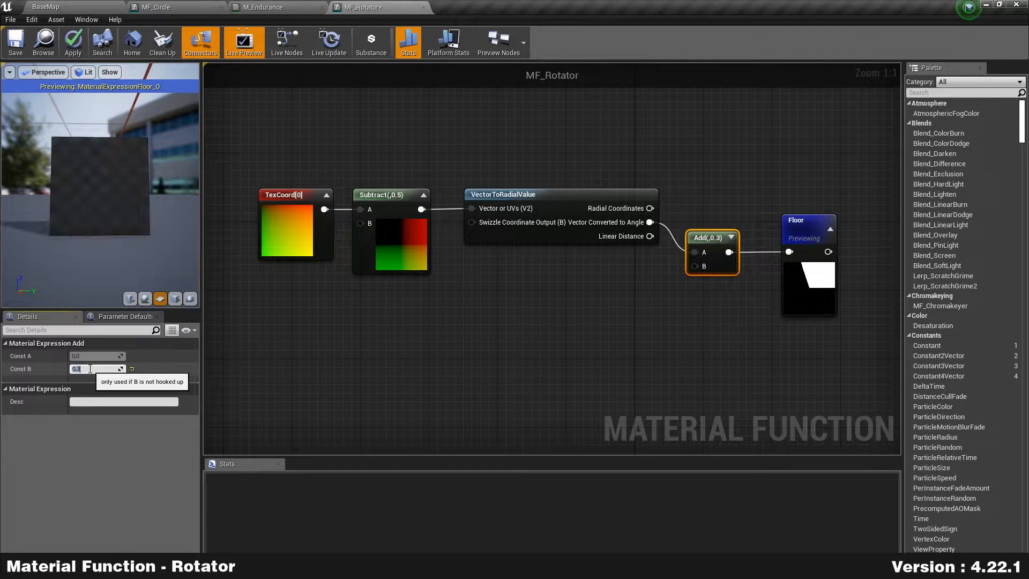
pyautogui.moveTo(716, 268)
pyautogui.mouseDown()
pyautogui.moveTo(707, 242)
pyautogui.moveTo(698, 268)
pyautogui.mouseUp()
pyautogui.moveTo(626, 279); pyautogui.dragTo(586, 268, button='right')
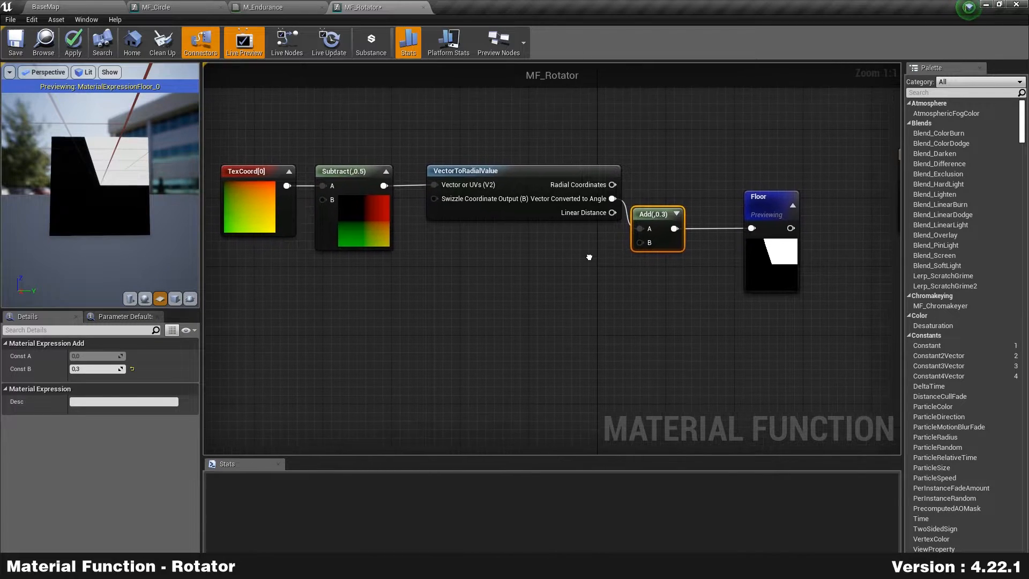
# Step: Add a FunctionInput node to the MF_Rotator graph and position it below the angle node
pyautogui.rightClick(543, 266)
pyautogui.write('input')
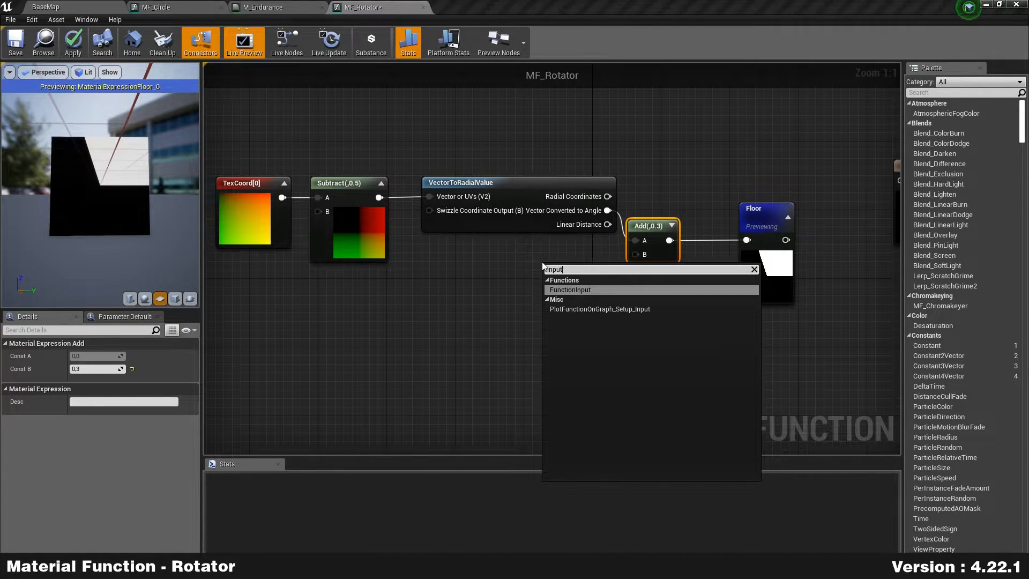
pyautogui.press('Return')
pyautogui.moveTo(587, 264); pyautogui.dragTo(636, 254)
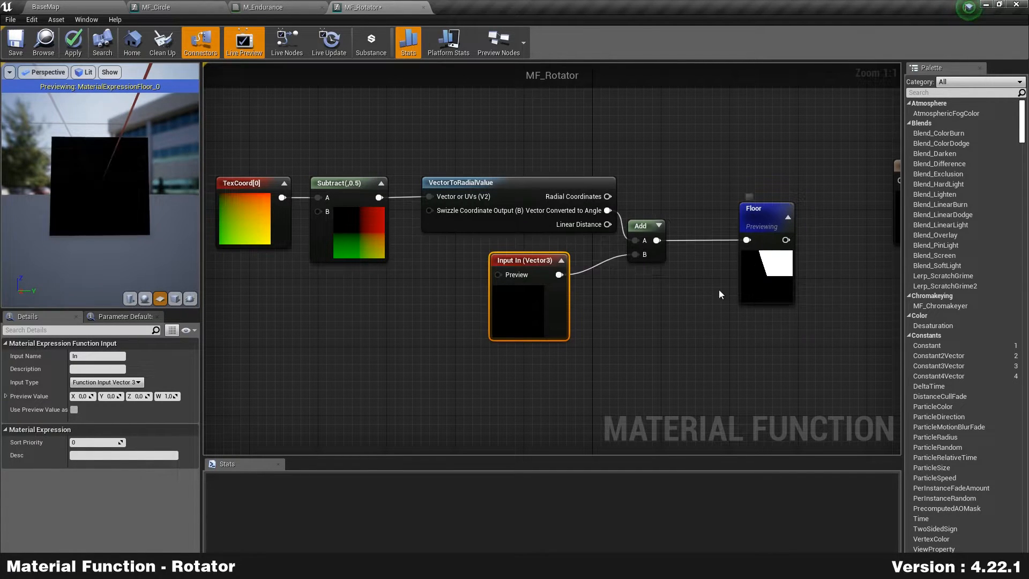
pyautogui.moveTo(769, 280); pyautogui.dragTo(705, 275, button='right')
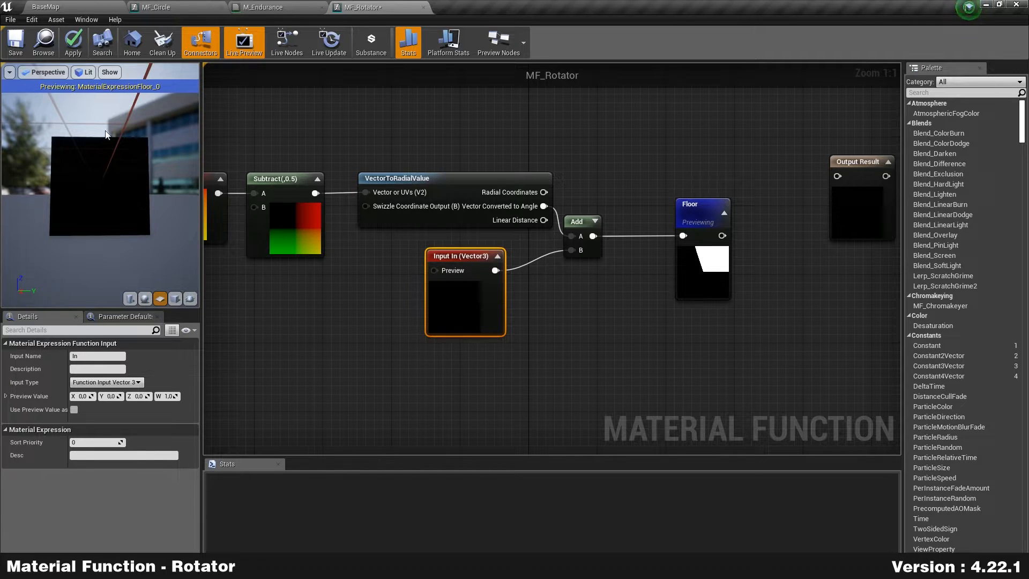
pyautogui.click(293, 5)
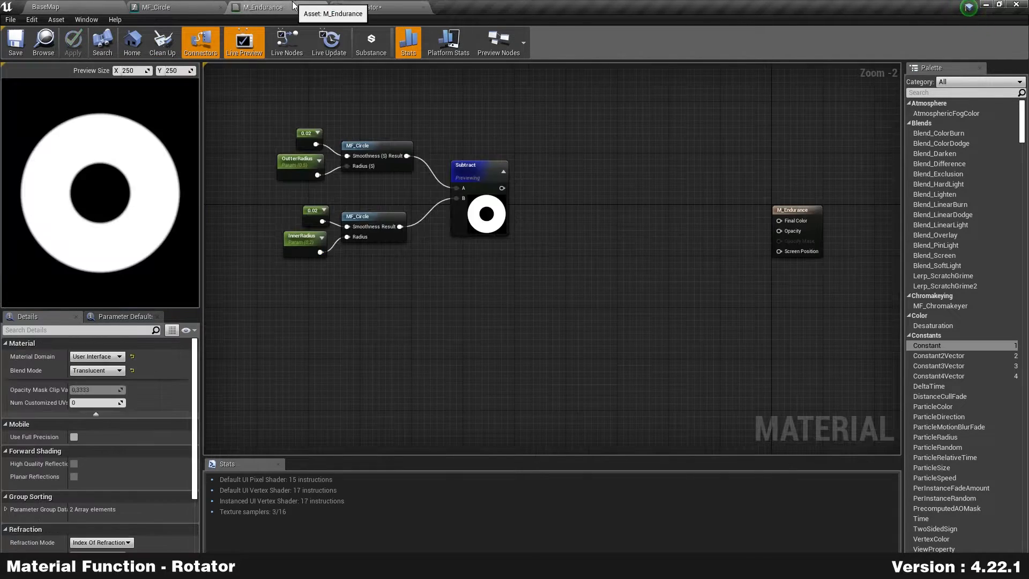
pyautogui.click(391, 7)
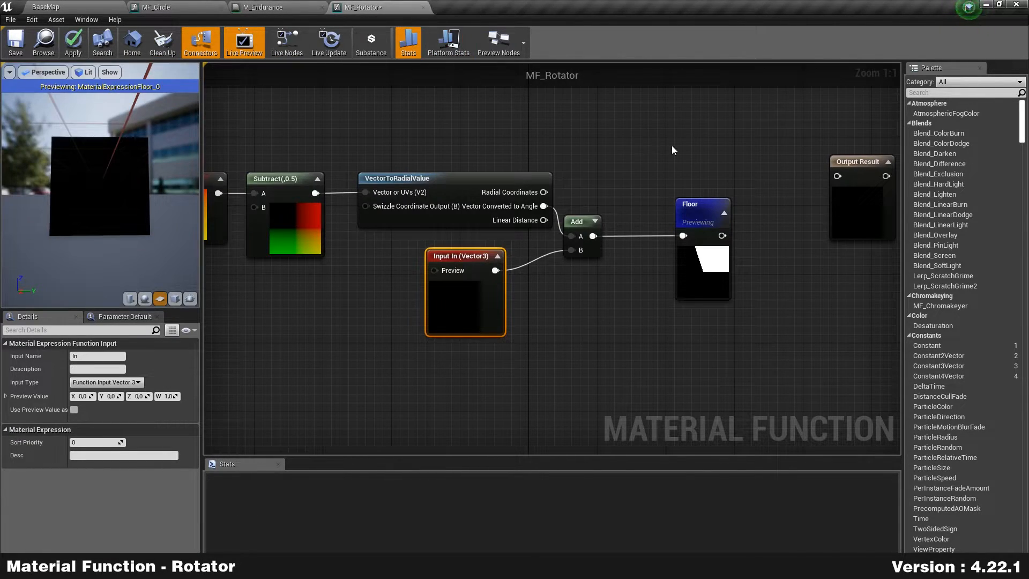
pyautogui.moveTo(487, 306); pyautogui.dragTo(522, 307)
pyautogui.moveTo(588, 309); pyautogui.dragTo(586, 303, button='right')
# Step: Set the function input's type to Scalar and name it Value
pyautogui.click(105, 383)
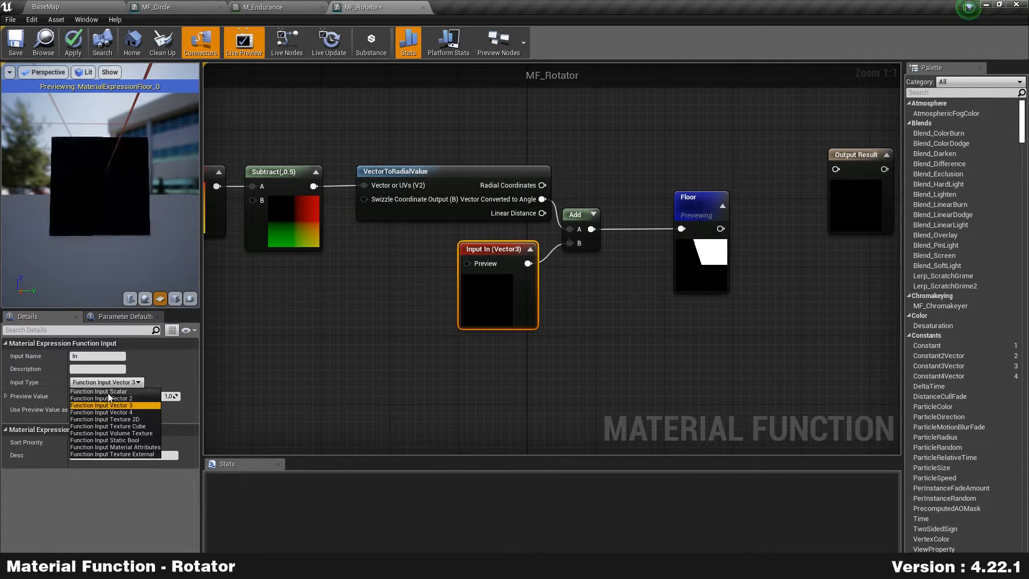
pyautogui.click(108, 393)
pyautogui.click(83, 356)
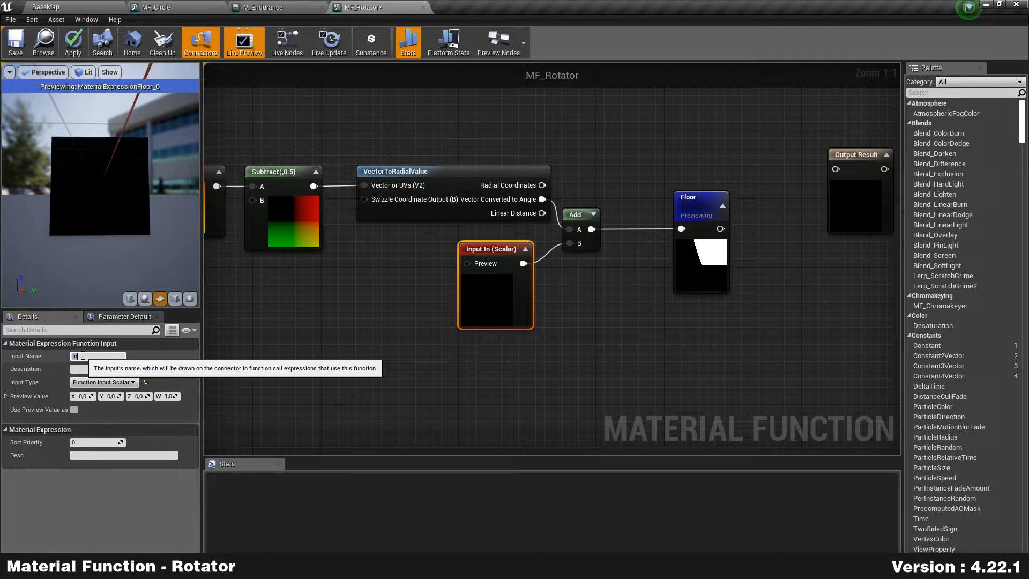
pyautogui.write('Value')
pyautogui.press('Return')
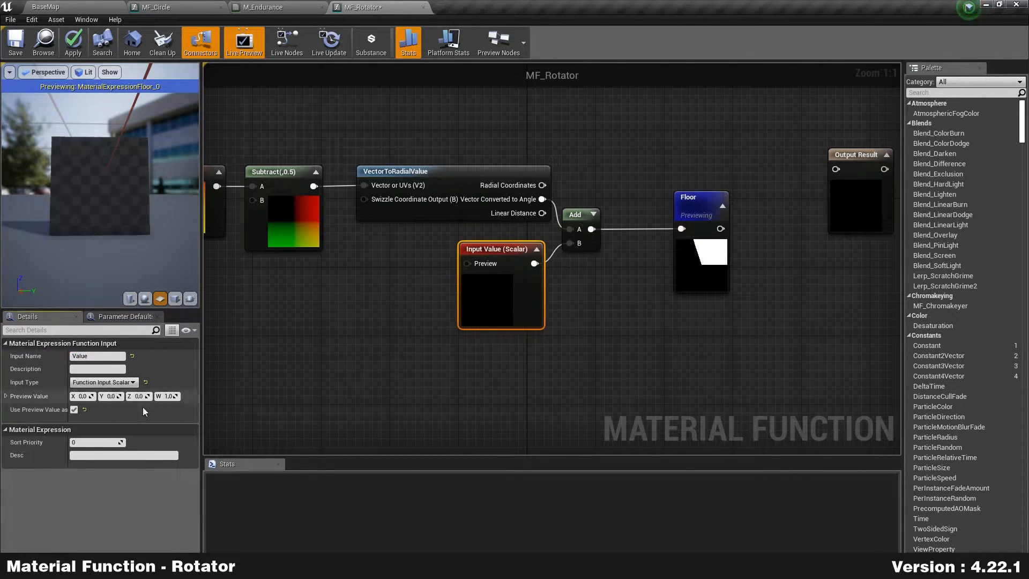
pyautogui.click(373, 328)
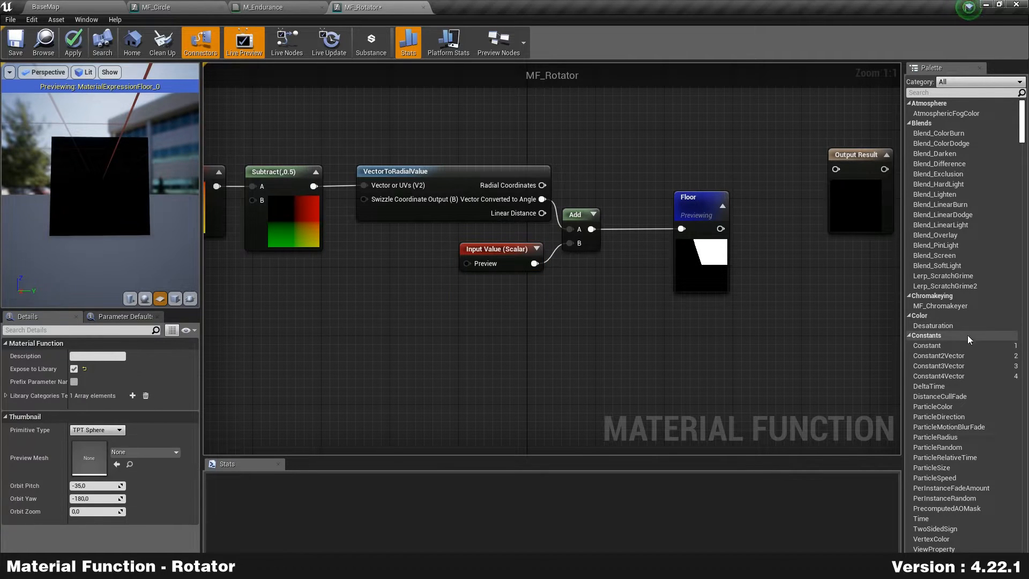
# Step: Add a Constant node with value 0.3 beside the Value input as its preview
pyautogui.moveTo(927, 347); pyautogui.dragTo(467, 263)
pyautogui.click(112, 357)
pyautogui.write('.3')
pyautogui.press('Return')
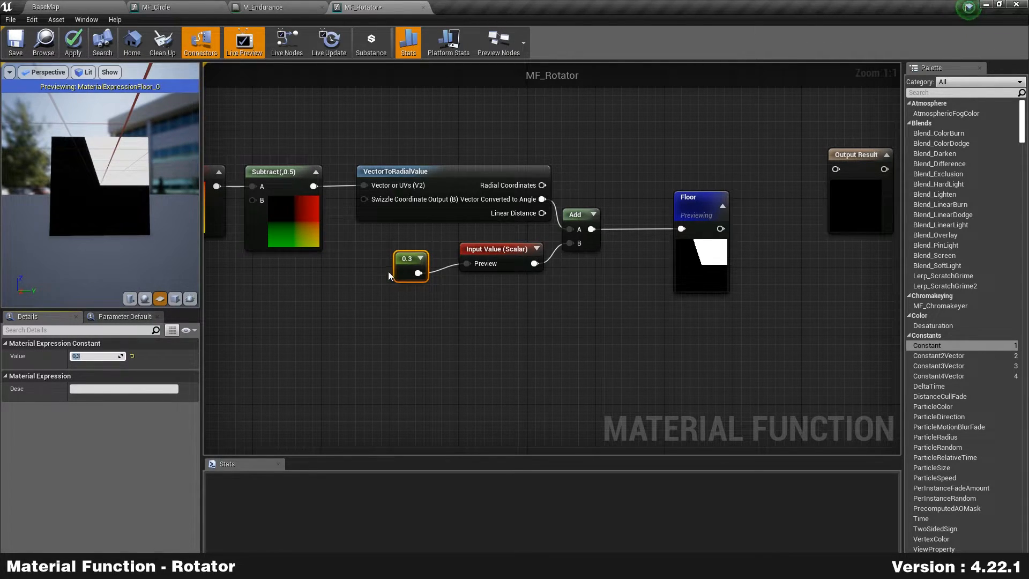
pyautogui.moveTo(399, 274); pyautogui.dragTo(412, 265)
pyautogui.click(495, 339)
# Step: Preview the Add node's output on the plane with Start Previewing Node
pyautogui.moveTo(708, 271); pyautogui.dragTo(511, 281, button='right')
pyautogui.moveTo(394, 259); pyautogui.dragTo(413, 262)
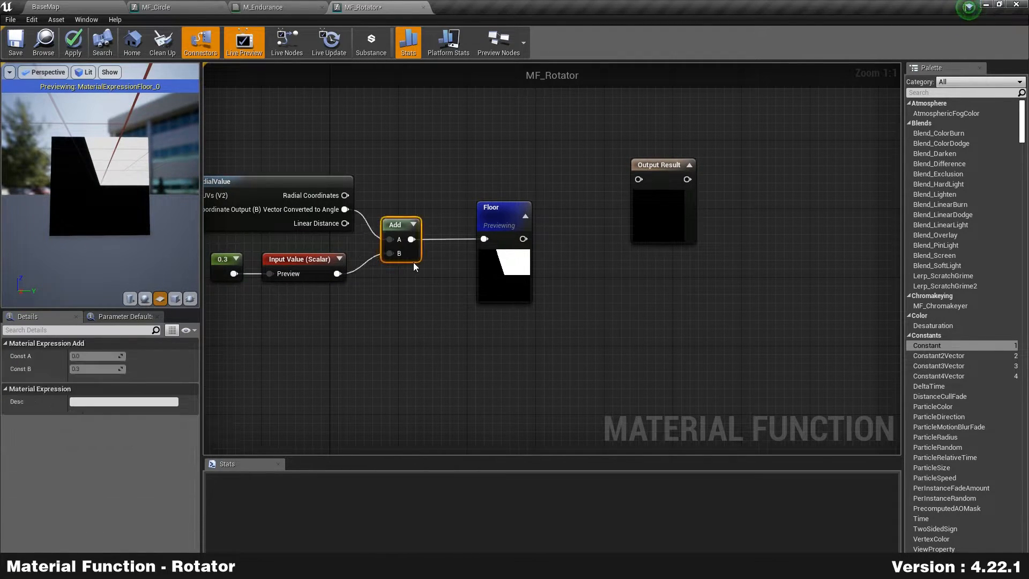
pyautogui.rightClick(414, 253)
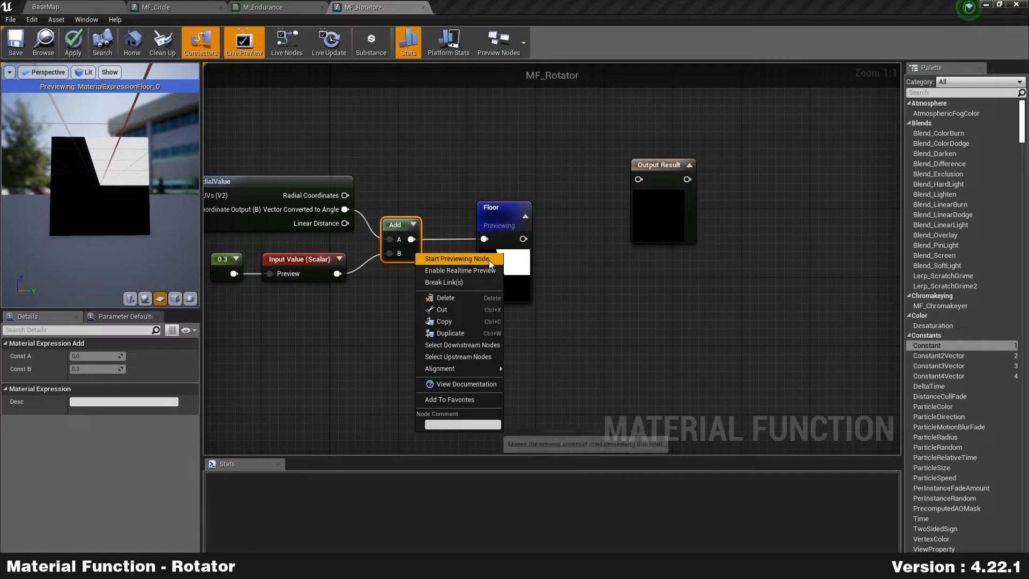
pyautogui.click(456, 259)
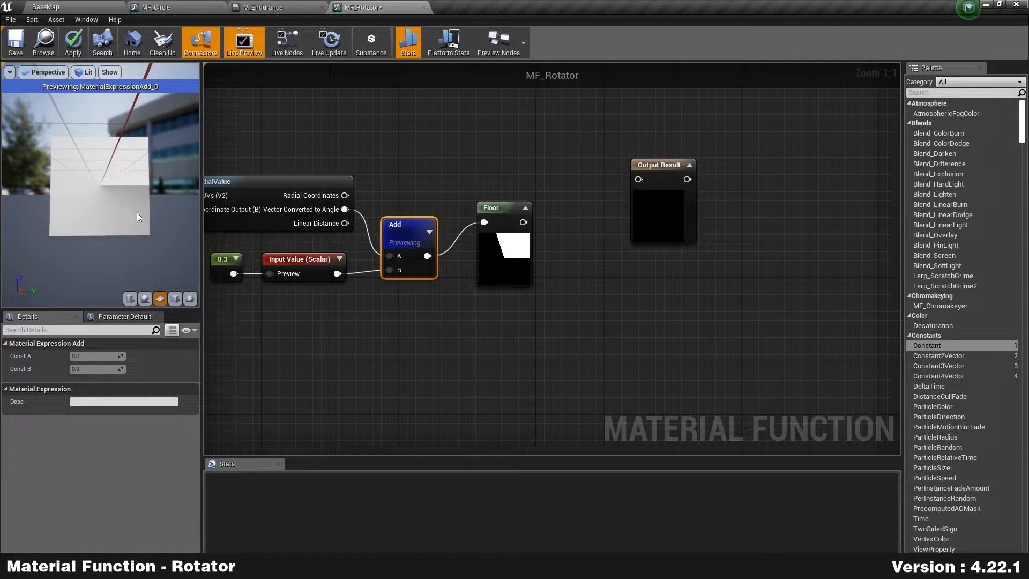
# Step: Move the Floor node right so it lines up after the Add node, with the whole chain visible
pyautogui.moveTo(498, 277)
pyautogui.mouseDown()
pyautogui.moveTo(482, 268)
pyautogui.moveTo(506, 292)
pyautogui.mouseUp()
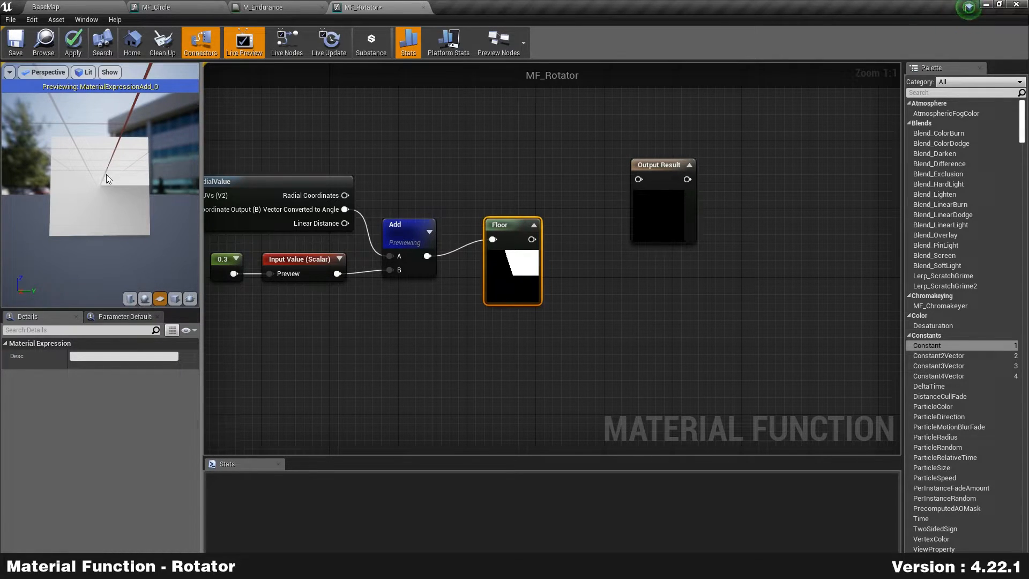
pyautogui.moveTo(489, 275); pyautogui.dragTo(515, 313)
pyautogui.moveTo(375, 337); pyautogui.dragTo(443, 336, button='right')
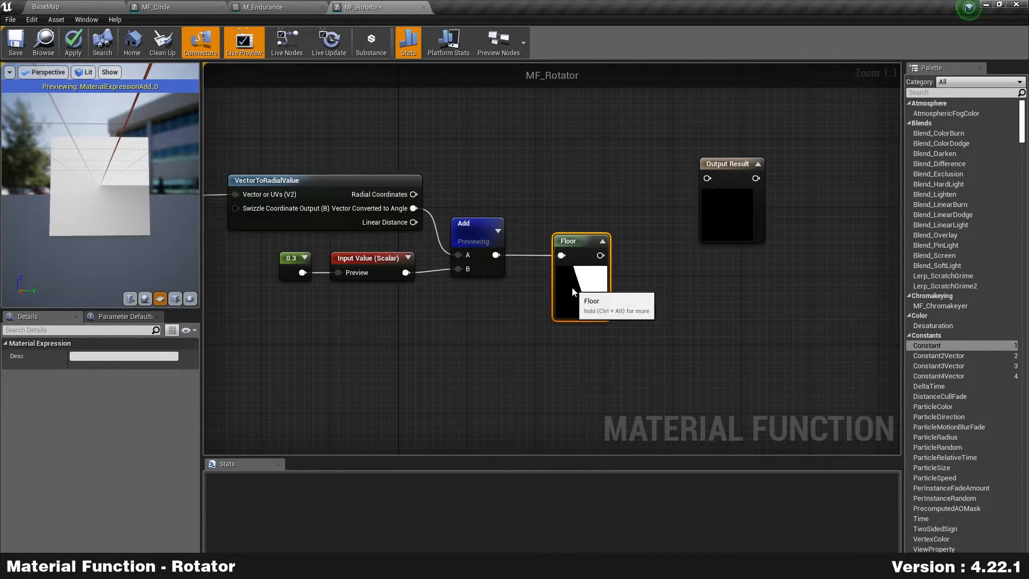
pyautogui.moveTo(572, 288); pyautogui.dragTo(573, 286)
# Step: Preview the Floor node's output on the viewport plane
pyautogui.rightClick(584, 287)
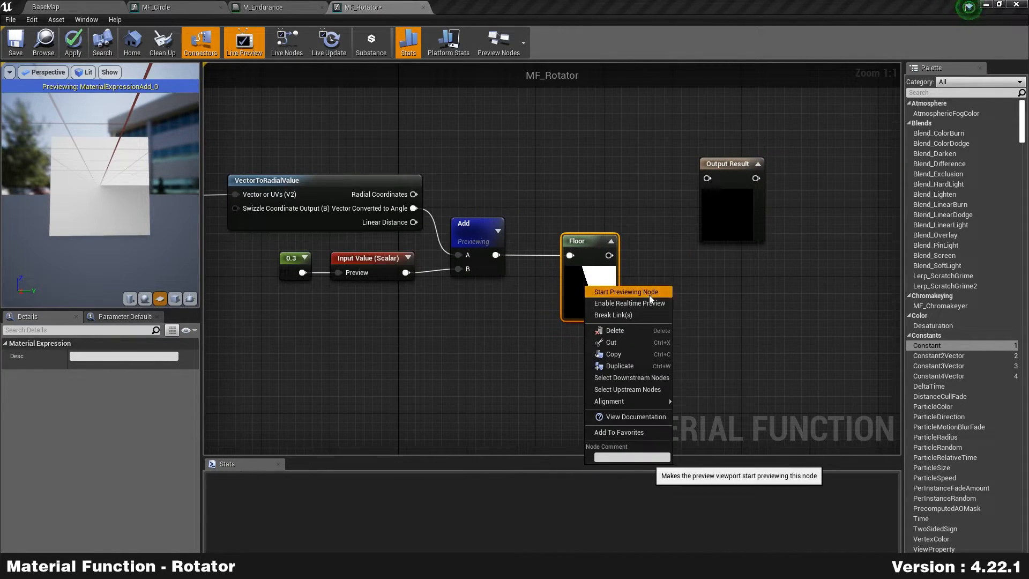
pyautogui.click(649, 297)
pyautogui.moveTo(312, 284); pyautogui.dragTo(366, 274, button='right')
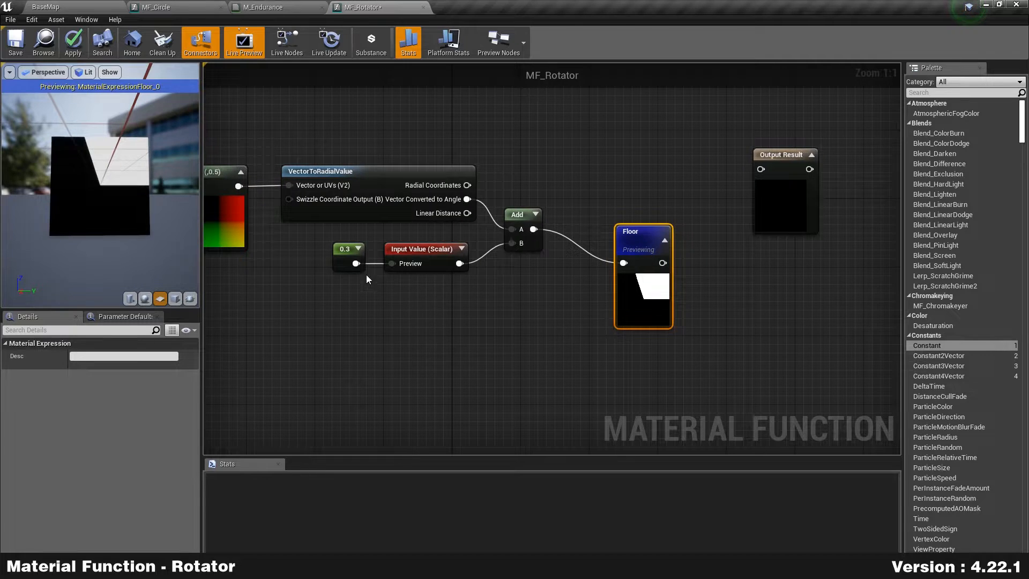
# Step: Change the offset constant feeding Value from 0.3 to 0.5, then to 0.7
pyautogui.click(346, 256)
pyautogui.click(99, 357)
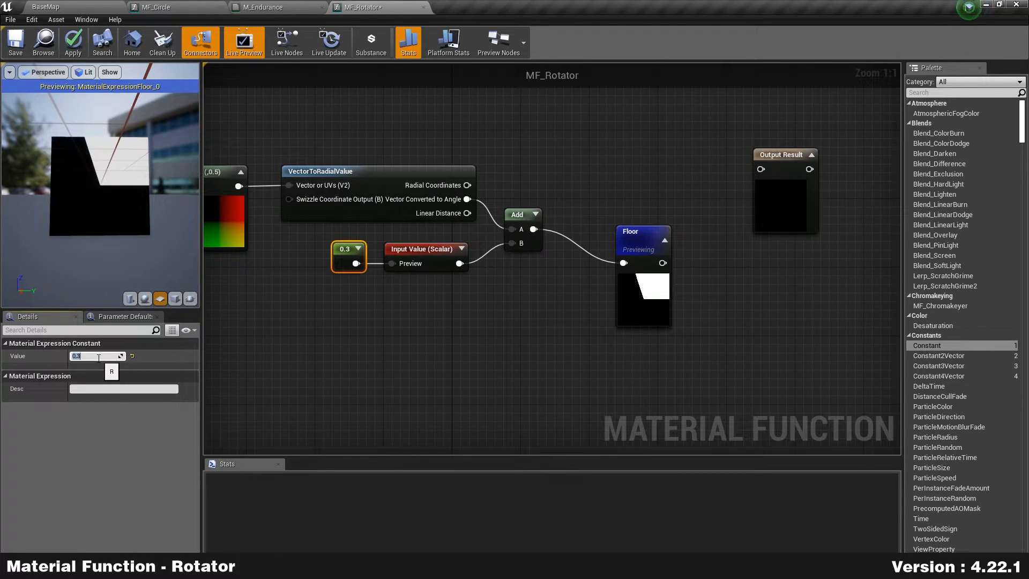
pyautogui.write('0.5')
pyautogui.press('Return')
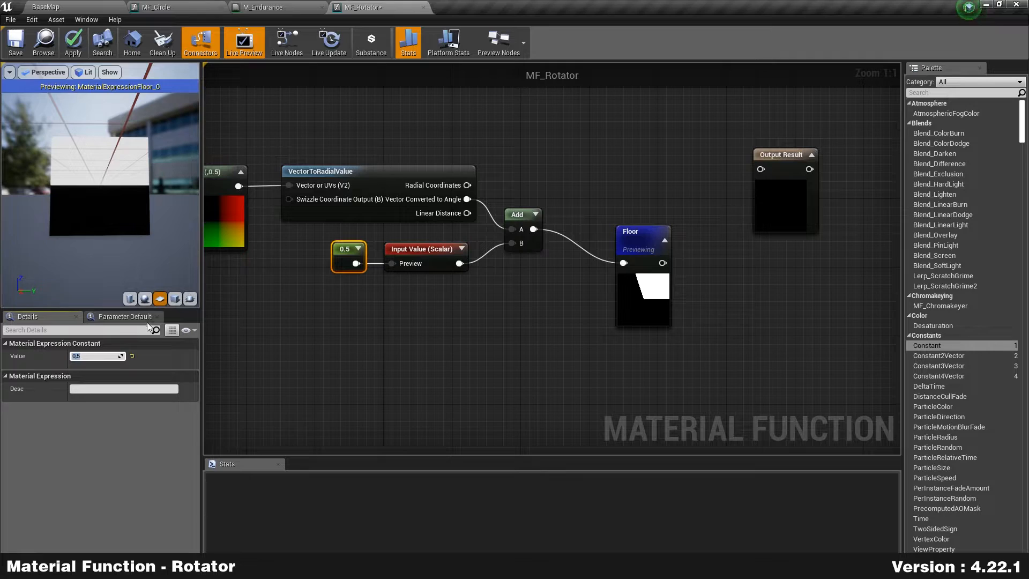
pyautogui.write('0.7')
pyautogui.press('Return')
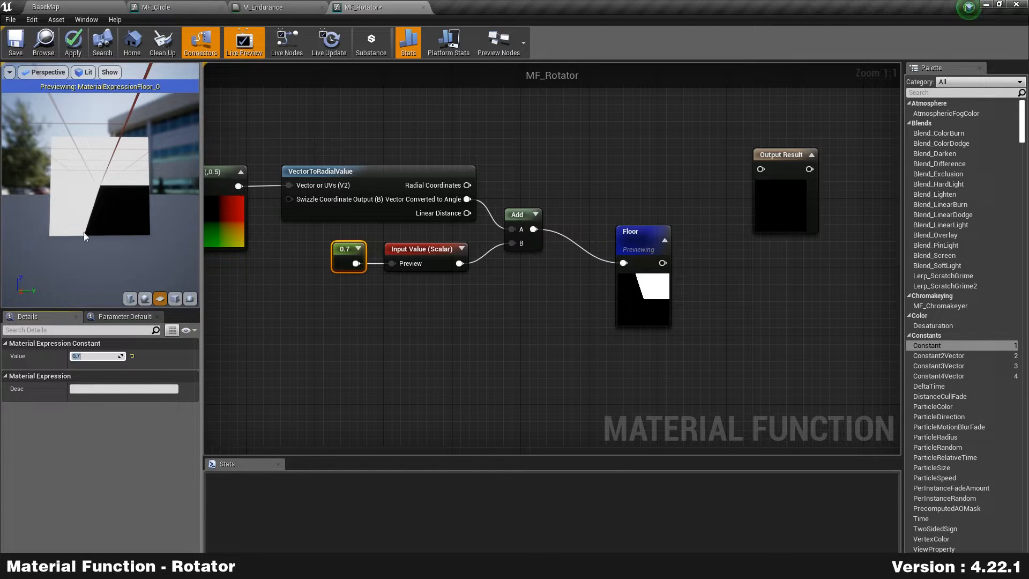
pyautogui.moveTo(261, 317); pyautogui.dragTo(414, 316, button='right')
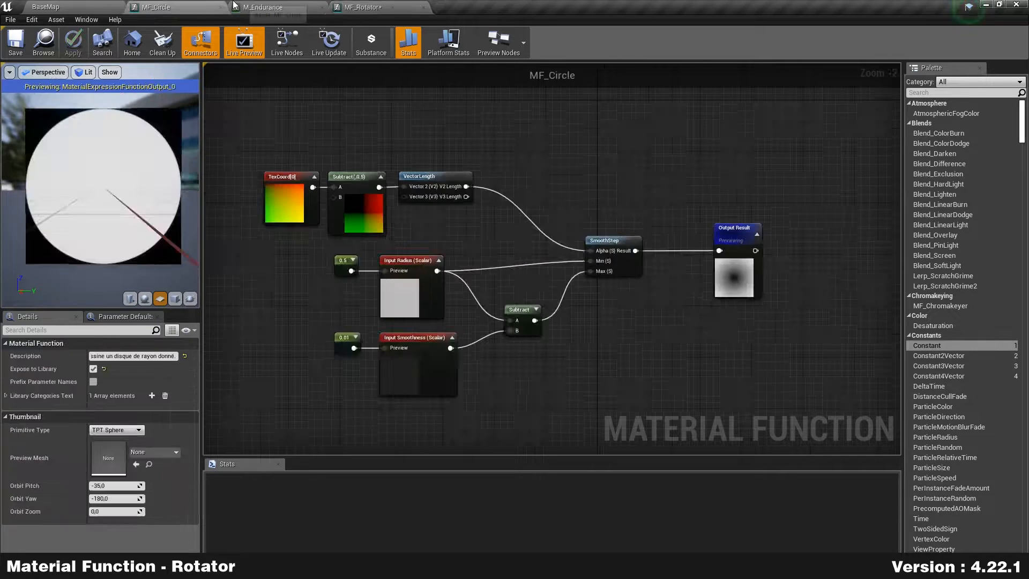
# Step: Back in MF_Rotator, move the TexCoord[0] node far left of Subtract
pyautogui.click(283, 8)
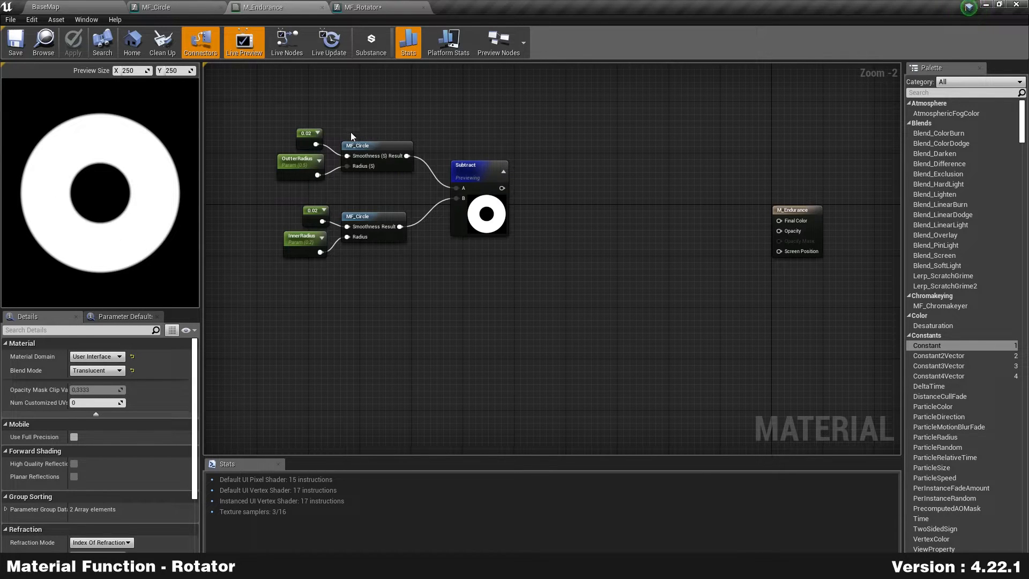
pyautogui.click(364, 8)
pyautogui.moveTo(324, 310); pyautogui.dragTo(496, 293, button='right')
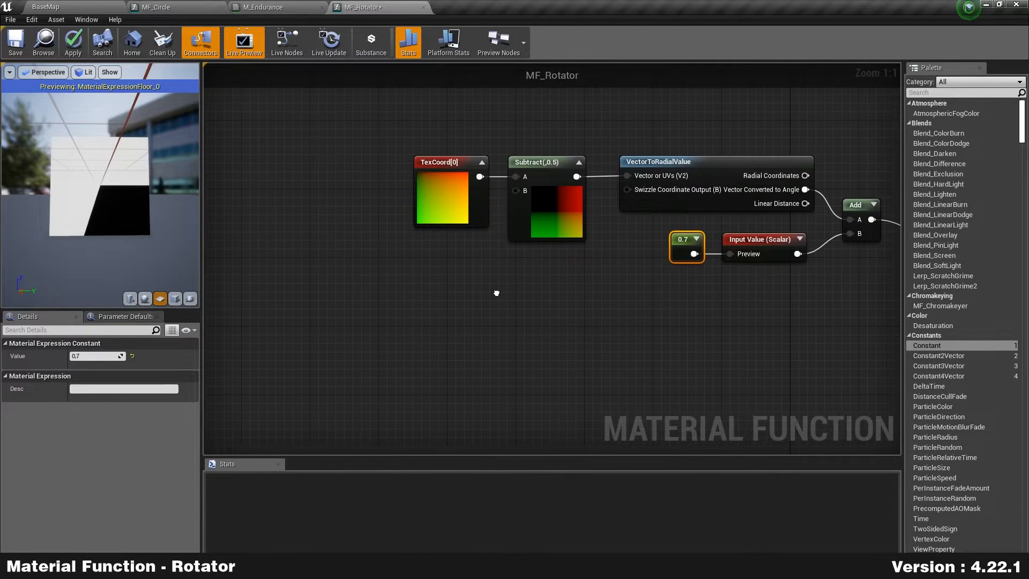
pyautogui.moveTo(340, 246); pyautogui.dragTo(493, 250, button='right')
pyautogui.moveTo(590, 205); pyautogui.dragTo(310, 205)
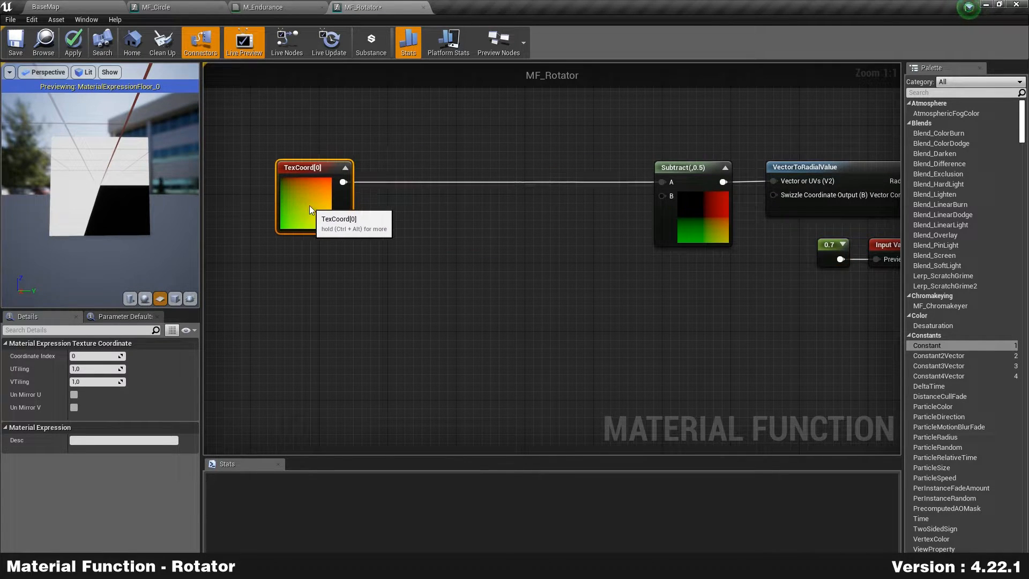
# Step: Add a CustomRotator between TexCoord[0] (into UVs) and Subtract's A input
pyautogui.rightClick(443, 203)
pyautogui.write('customrot')
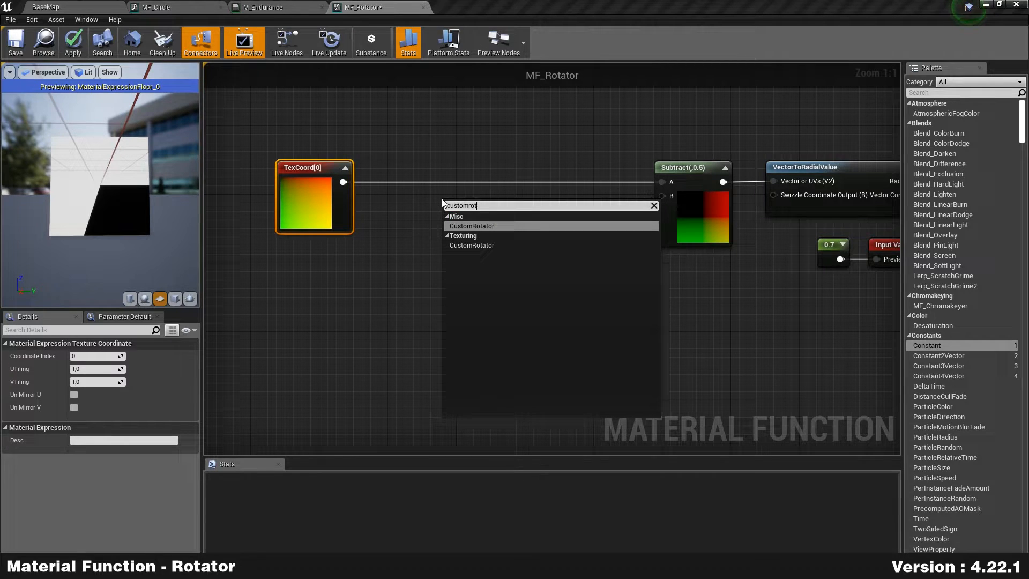
pyautogui.press('Return')
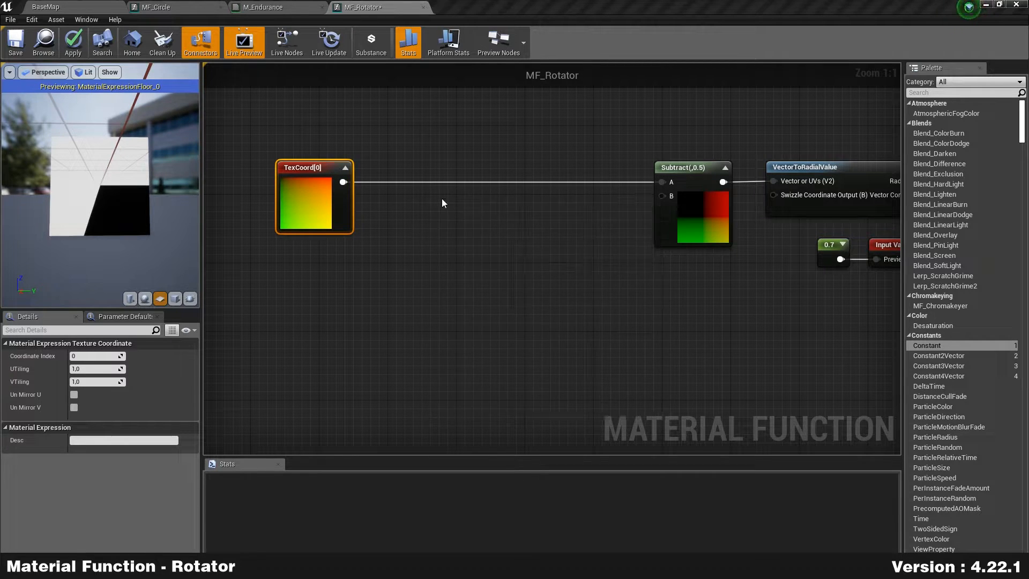
pyautogui.moveTo(579, 218); pyautogui.dragTo(663, 182)
pyautogui.moveTo(552, 205); pyautogui.dragTo(541, 183)
pyautogui.moveTo(343, 182); pyautogui.dragTo(439, 198)
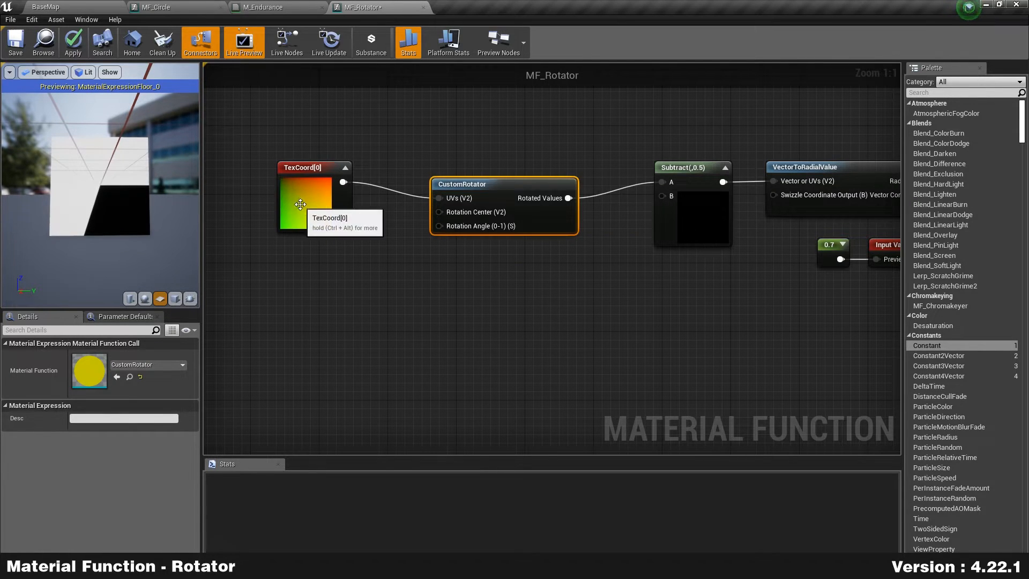
pyautogui.moveTo(335, 206); pyautogui.dragTo(361, 180)
# Step: Add a Constant2Vector wired to Rotation Center and a scalar Constant beneath it
pyautogui.moveTo(931, 355); pyautogui.dragTo(440, 212)
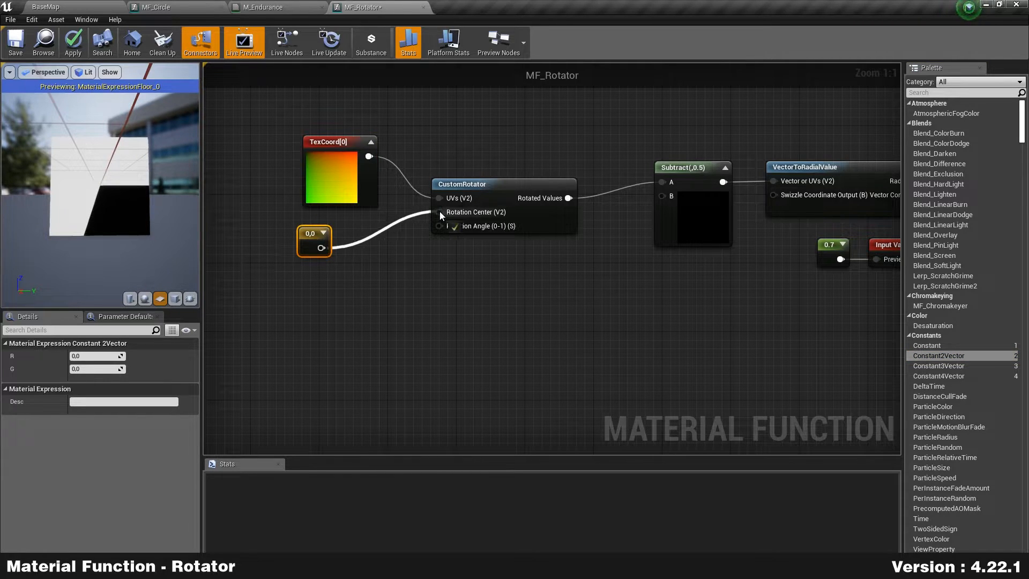
pyautogui.moveTo(312, 244); pyautogui.dragTo(359, 239)
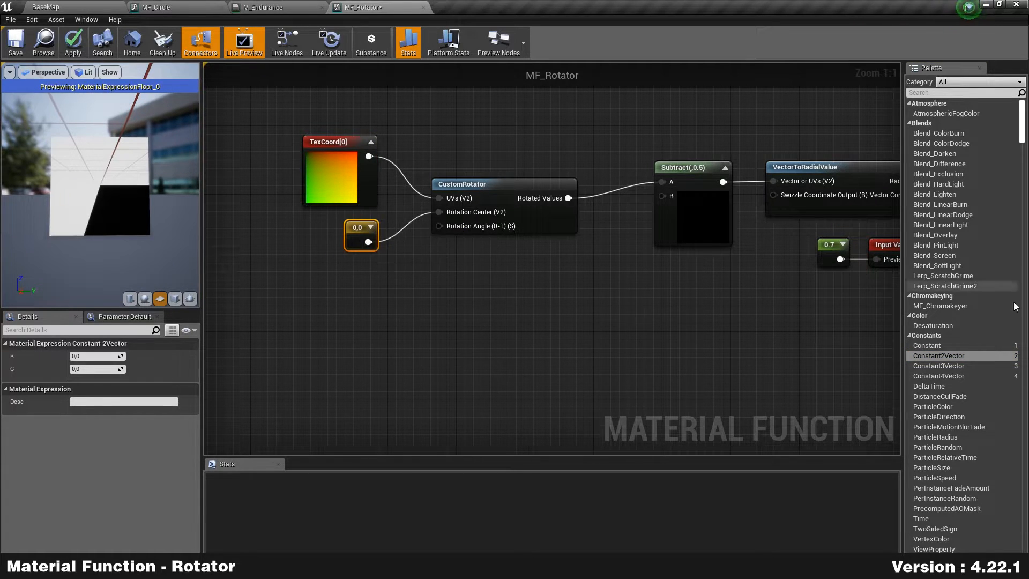
pyautogui.moveTo(934, 345); pyautogui.dragTo(449, 229)
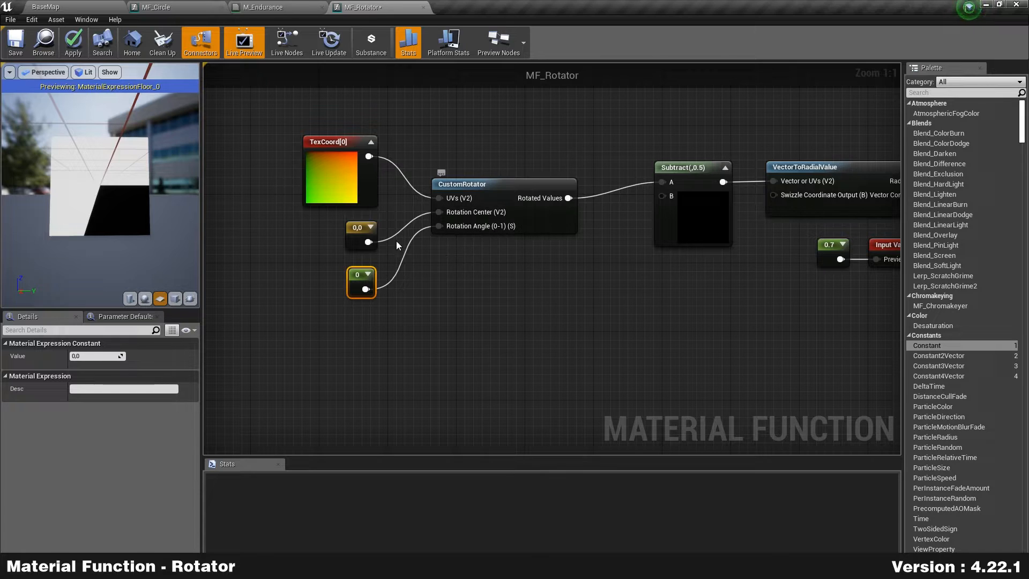
pyautogui.moveTo(357, 228); pyautogui.dragTo(348, 229)
pyautogui.moveTo(354, 226); pyautogui.dragTo(355, 220)
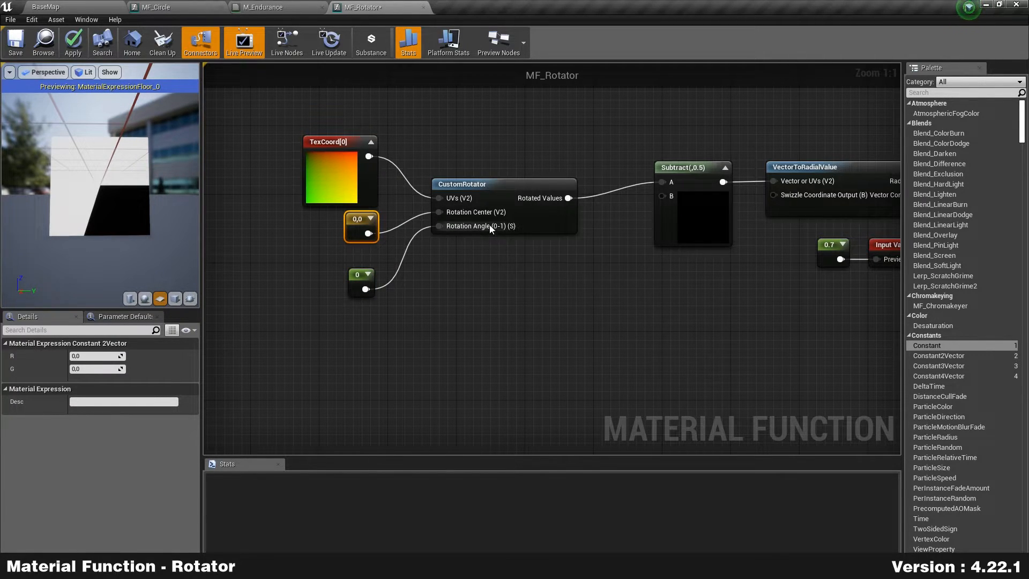
pyautogui.moveTo(358, 281); pyautogui.dragTo(355, 260)
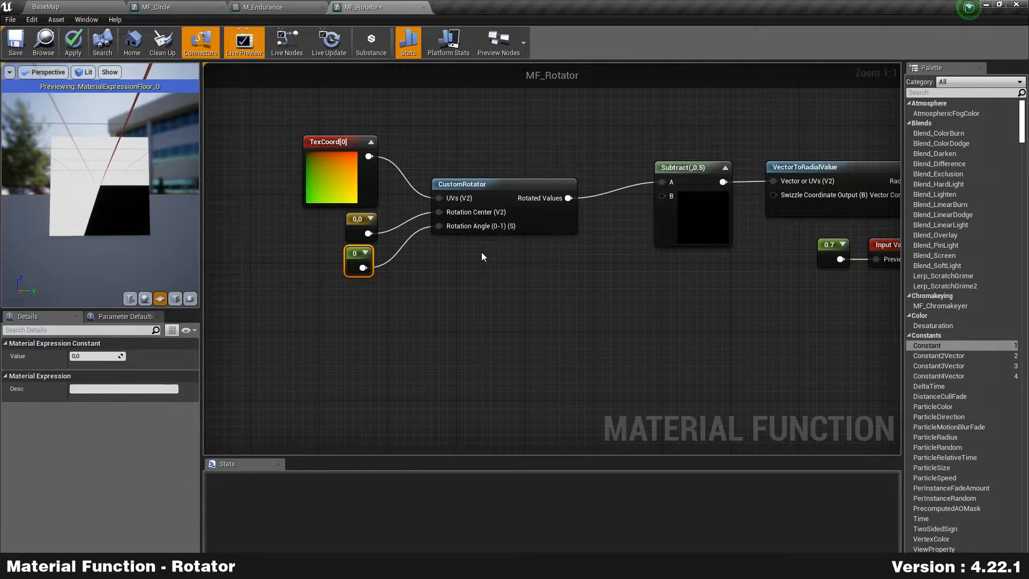
# Step: Set the rotation centre constant to 0.5,0.5 and the rotation angle constant to 0.25
pyautogui.click(359, 228)
pyautogui.click(93, 356)
pyautogui.write('0.5')
pyautogui.press('Tab')
pyautogui.write('0.5')
pyautogui.press('Return')
pyautogui.moveTo(360, 219); pyautogui.dragTo(343, 221)
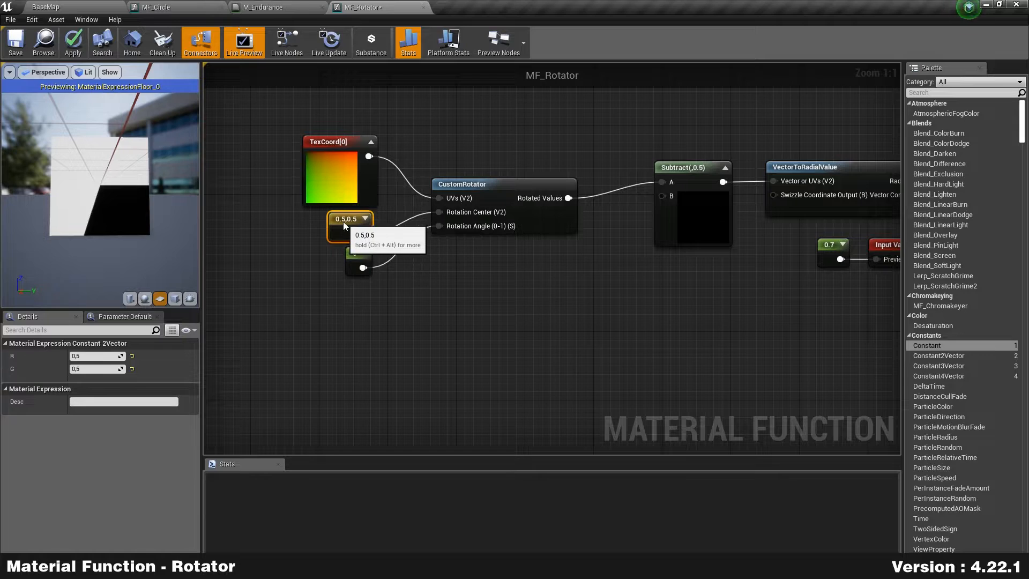
pyautogui.click(351, 268)
pyautogui.click(102, 356)
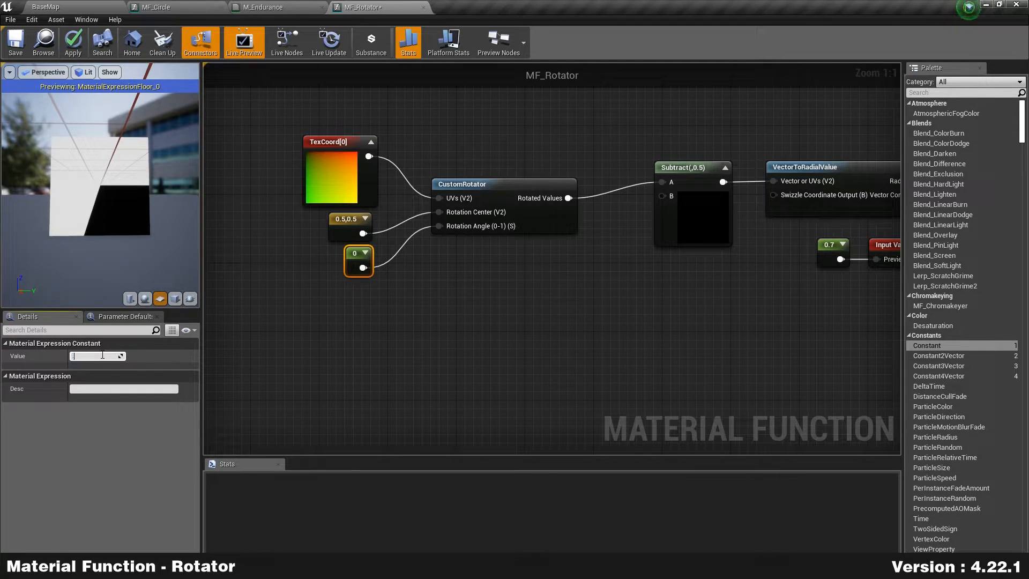
pyautogui.press('Return')
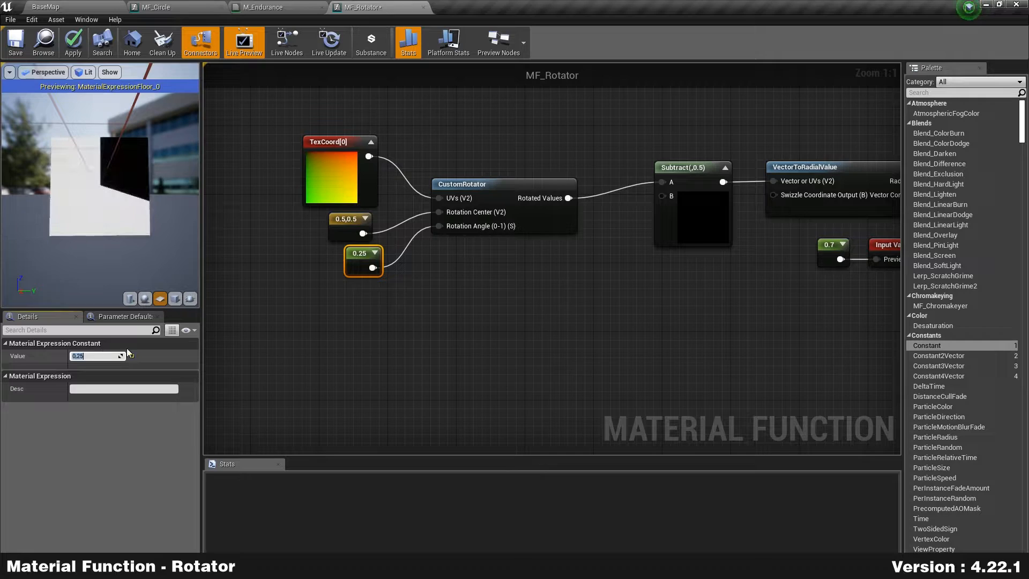
# Step: Right-align TexCoord[0] and both constants and tidy them beside CustomRotator
pyautogui.click(513, 319)
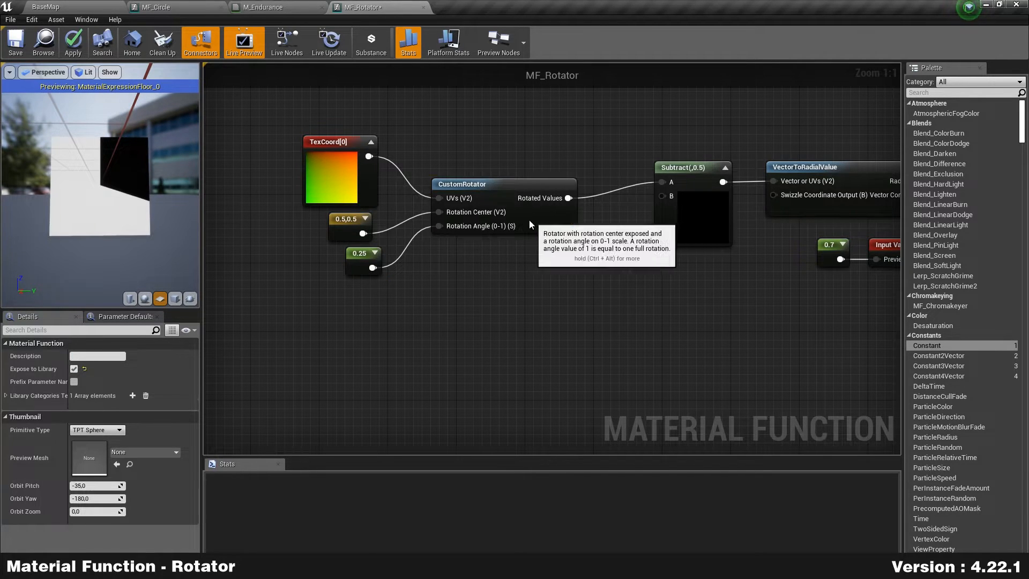
pyautogui.moveTo(533, 220); pyautogui.dragTo(511, 223)
pyautogui.moveTo(287, 291); pyautogui.dragTo(387, 201)
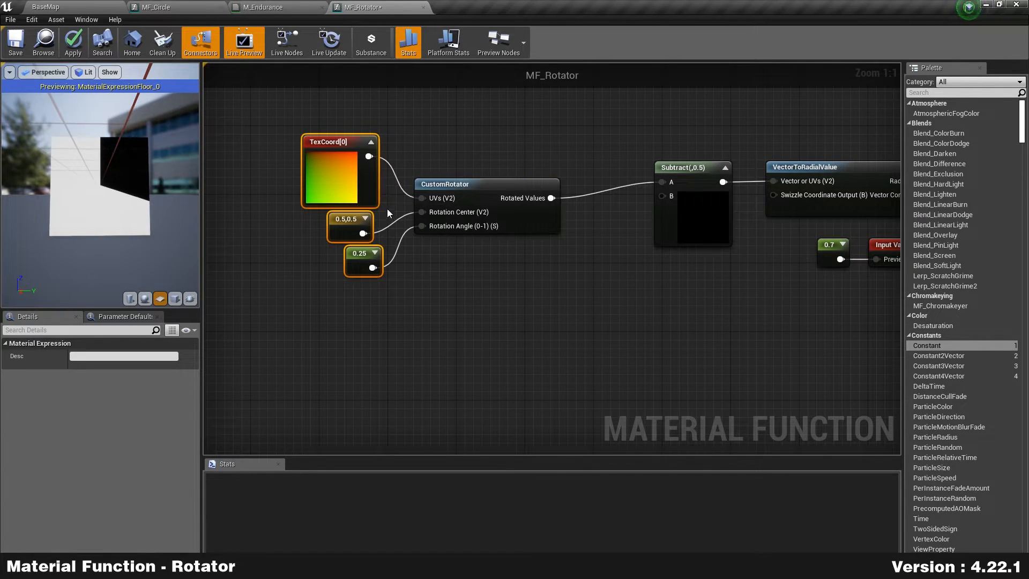
pyautogui.hotkey('shift', 'd')
pyautogui.click(476, 295)
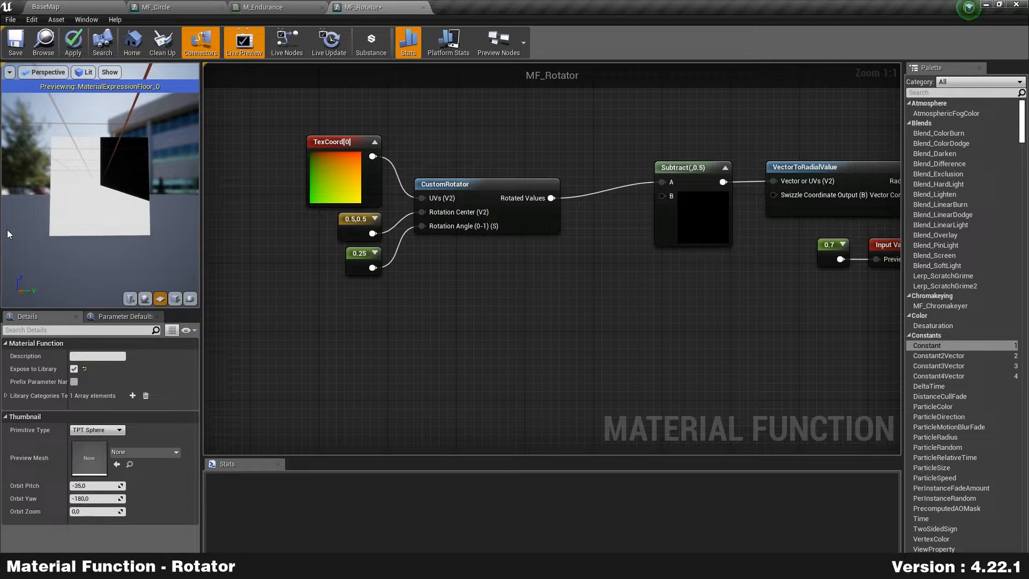
pyautogui.moveTo(347, 220)
pyautogui.mouseDown()
pyautogui.moveTo(263, 233)
pyautogui.moveTo(346, 222)
pyautogui.mouseUp()
pyautogui.moveTo(355, 265)
pyautogui.mouseDown()
pyautogui.moveTo(356, 278)
pyautogui.moveTo(355, 269)
pyautogui.mouseUp()
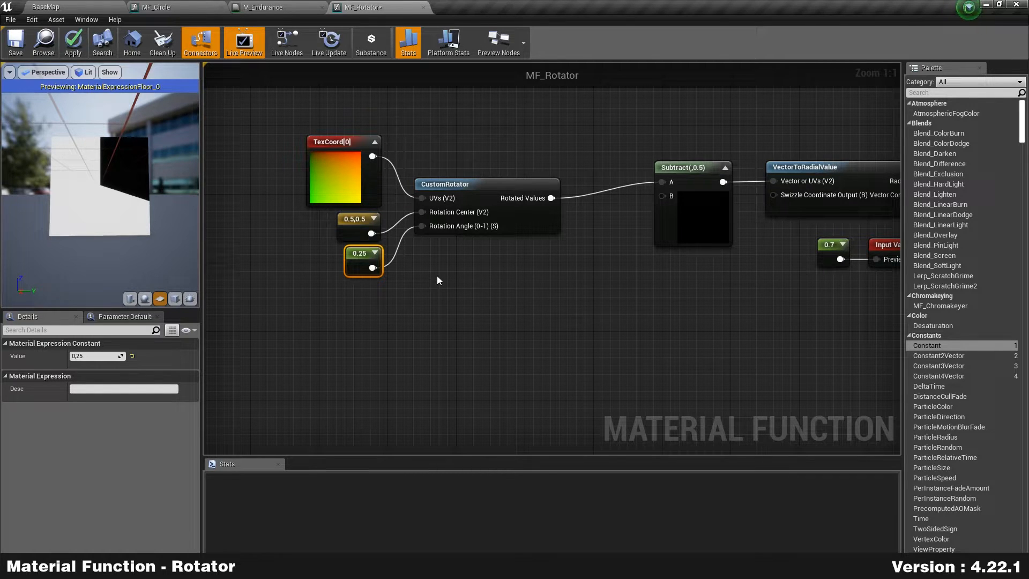
# Step: Change the 0.7 offset constant, trying 0.3 and 0.2, and settle on 0.4
pyautogui.moveTo(661, 271); pyautogui.dragTo(485, 271, button='right')
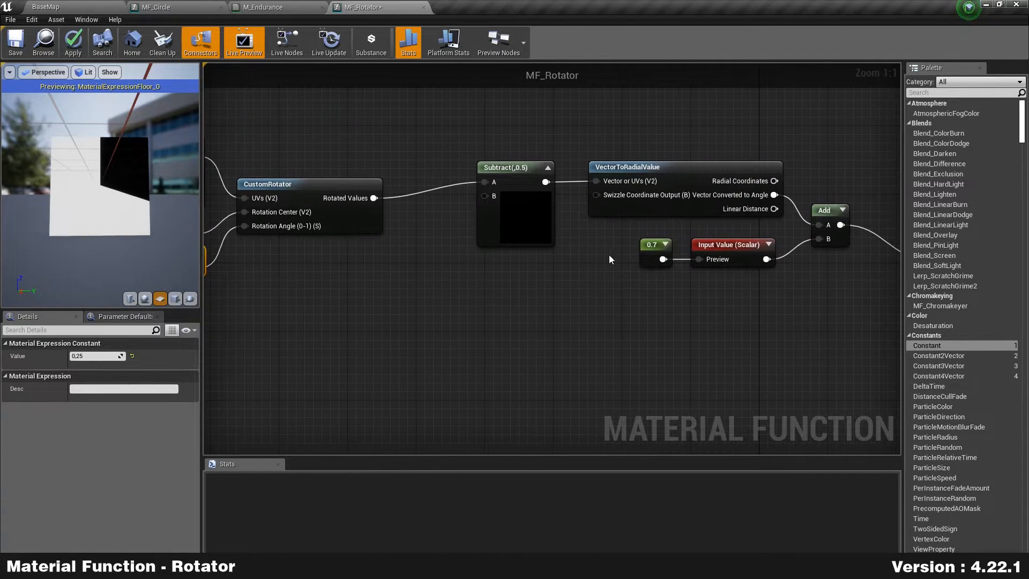
pyautogui.click(650, 242)
pyautogui.click(89, 358)
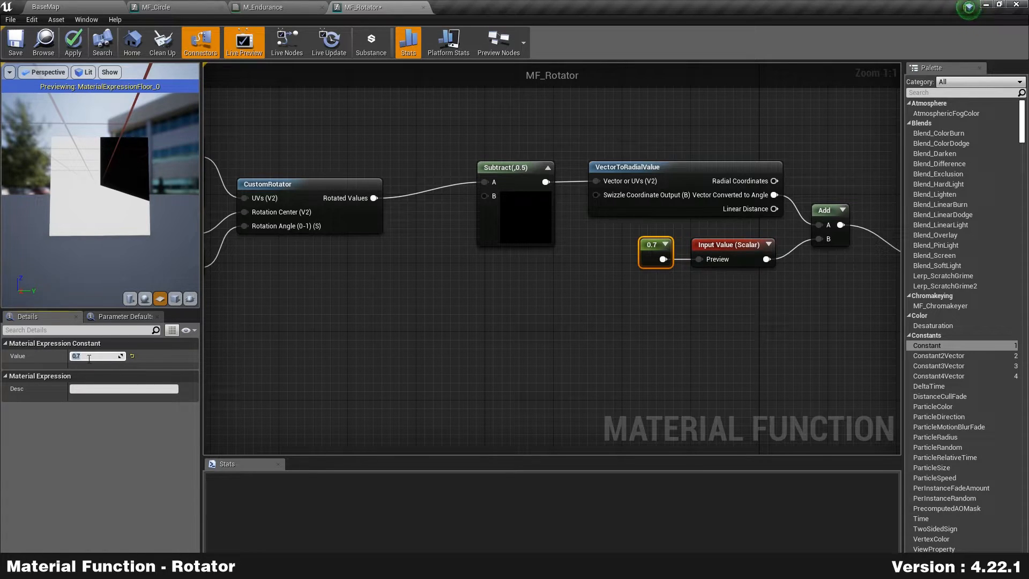
pyautogui.write('0.3')
pyautogui.press('Return')
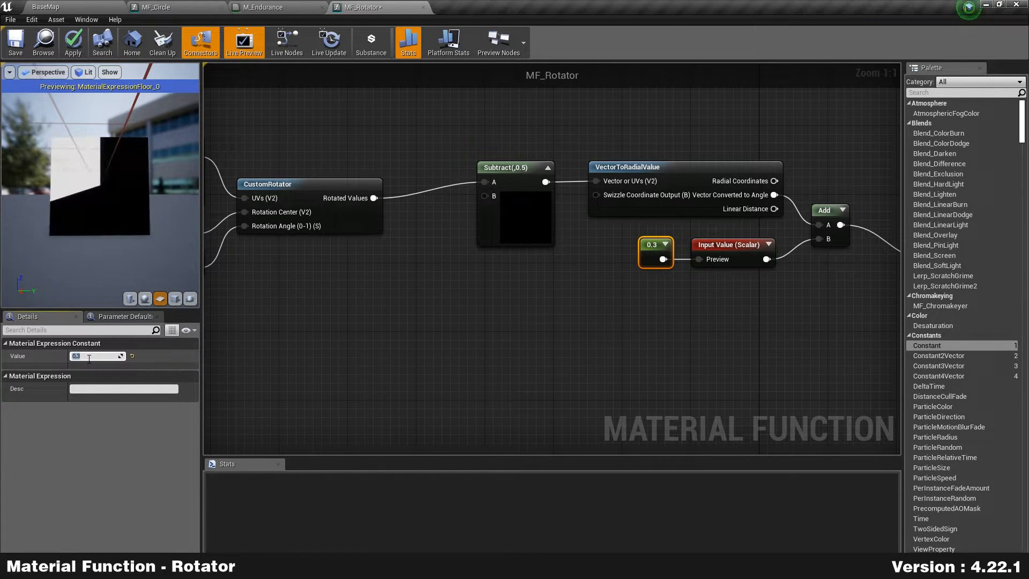
pyautogui.press('Return')
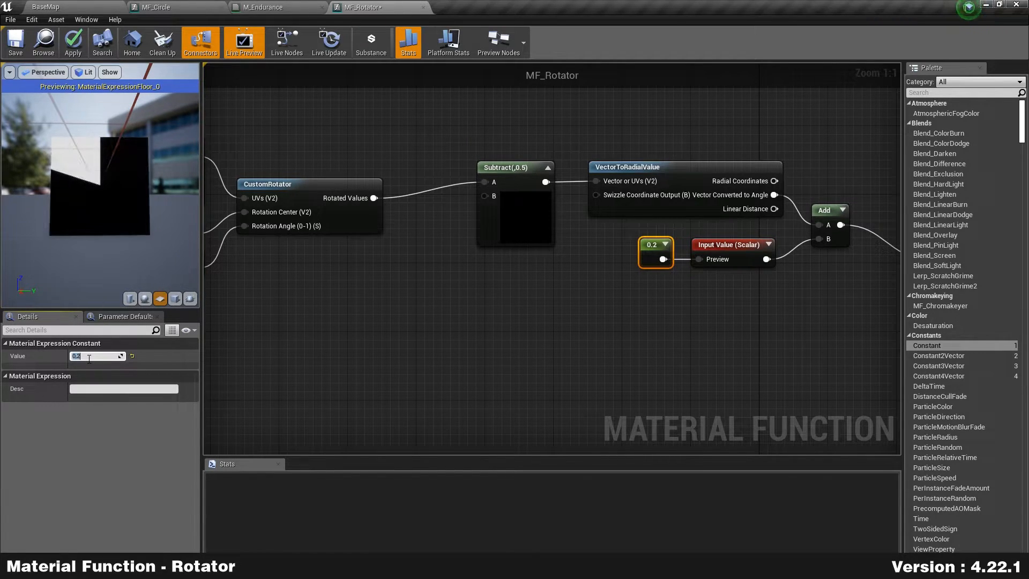
pyautogui.write('.3')
pyautogui.press('Return')
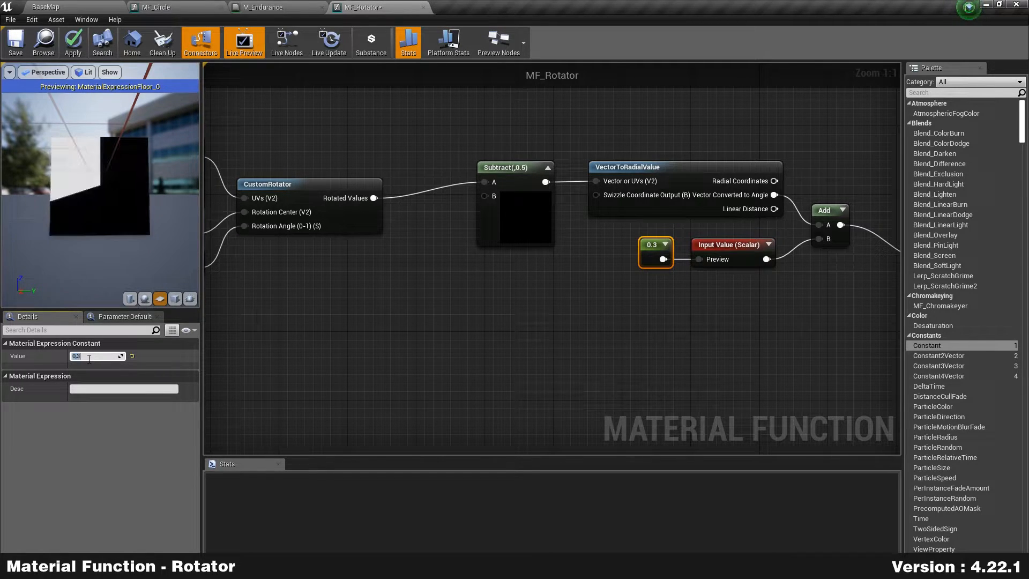
pyautogui.write('.4')
pyautogui.press('Return')
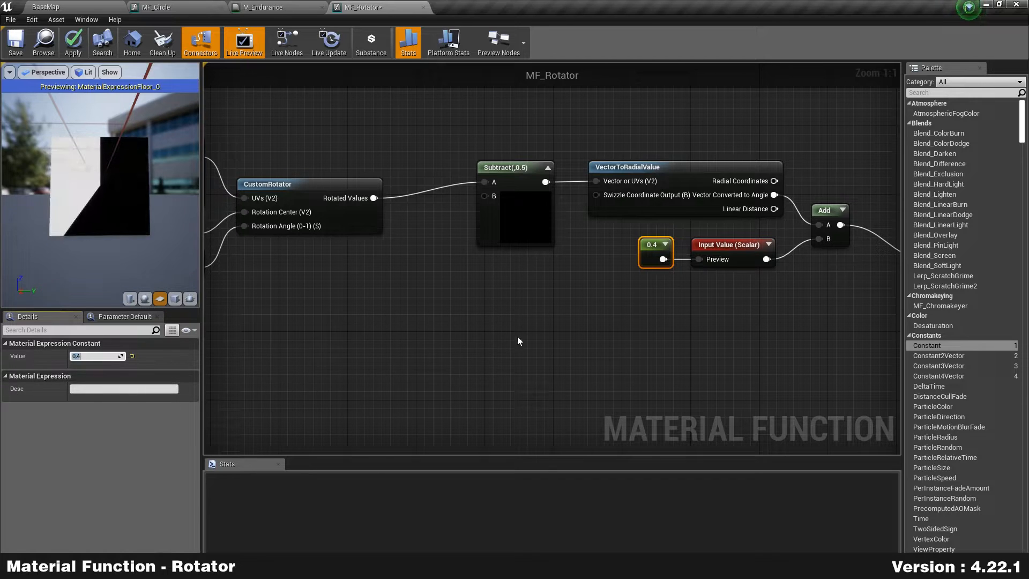
pyautogui.click(706, 328)
# Step: Reposition the Floor and Output Result nodes further right
pyautogui.moveTo(781, 312); pyautogui.dragTo(332, 285, button='right')
pyautogui.moveTo(493, 266); pyautogui.dragTo(486, 236)
pyautogui.moveTo(572, 232); pyautogui.dragTo(562, 242, button='right')
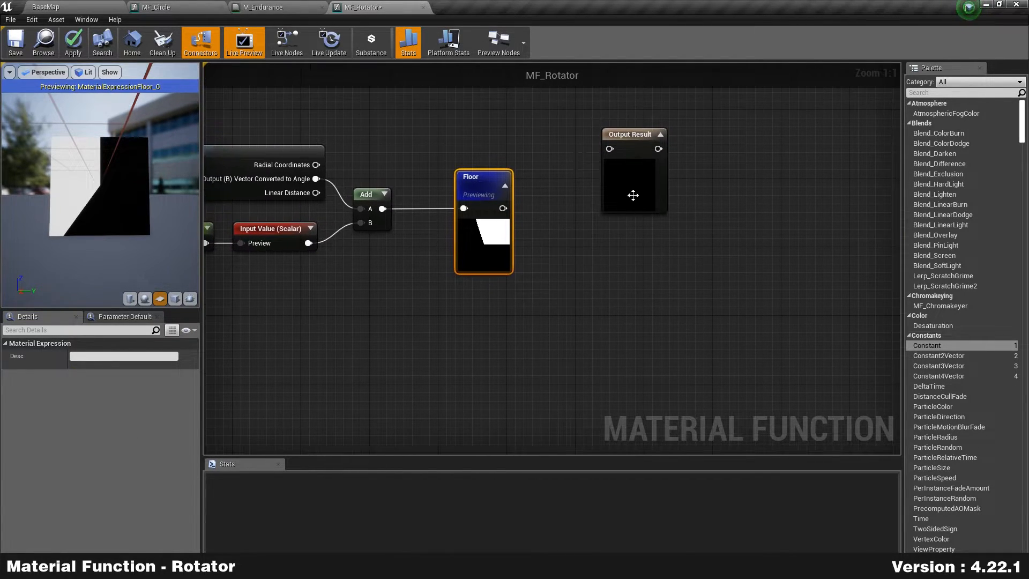
pyautogui.moveTo(632, 195); pyautogui.dragTo(680, 229)
pyautogui.moveTo(487, 240)
pyautogui.mouseDown()
pyautogui.moveTo(502, 249)
pyautogui.moveTo(502, 240)
pyautogui.mouseUp()
pyautogui.scroll(4, 91, 200)
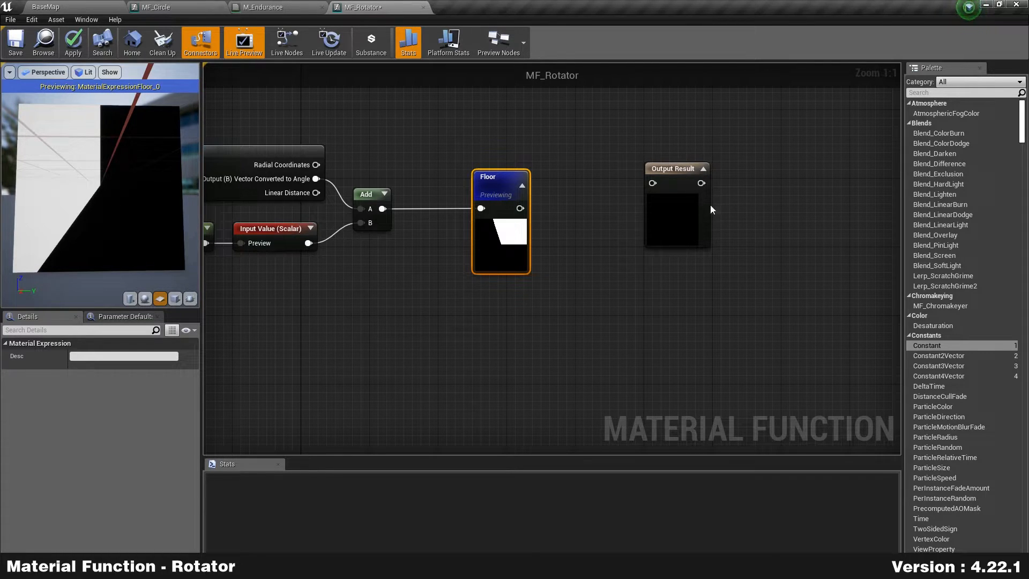
pyautogui.moveTo(685, 211); pyautogui.dragTo(721, 220)
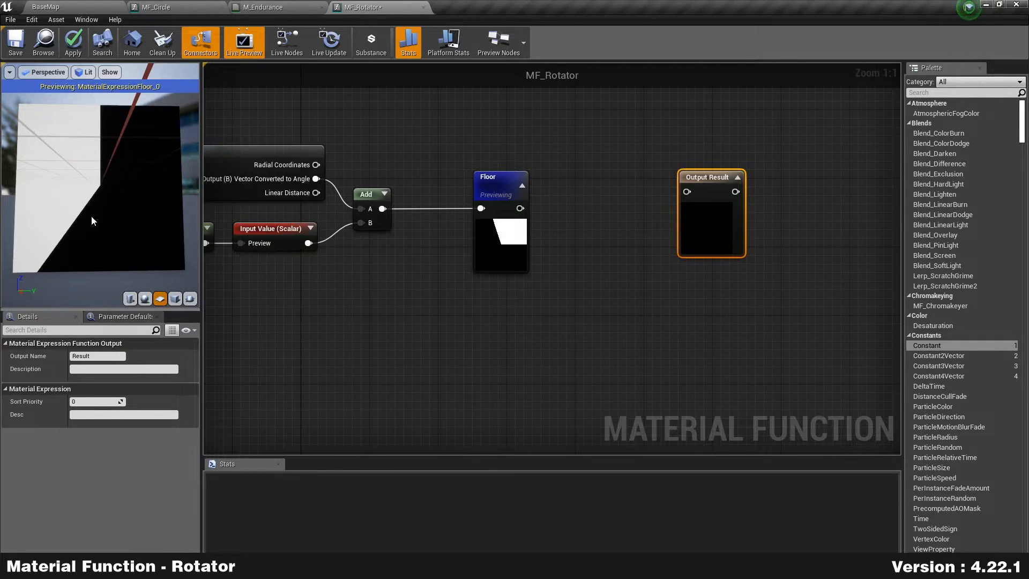
pyautogui.moveTo(493, 237); pyautogui.dragTo(518, 236)
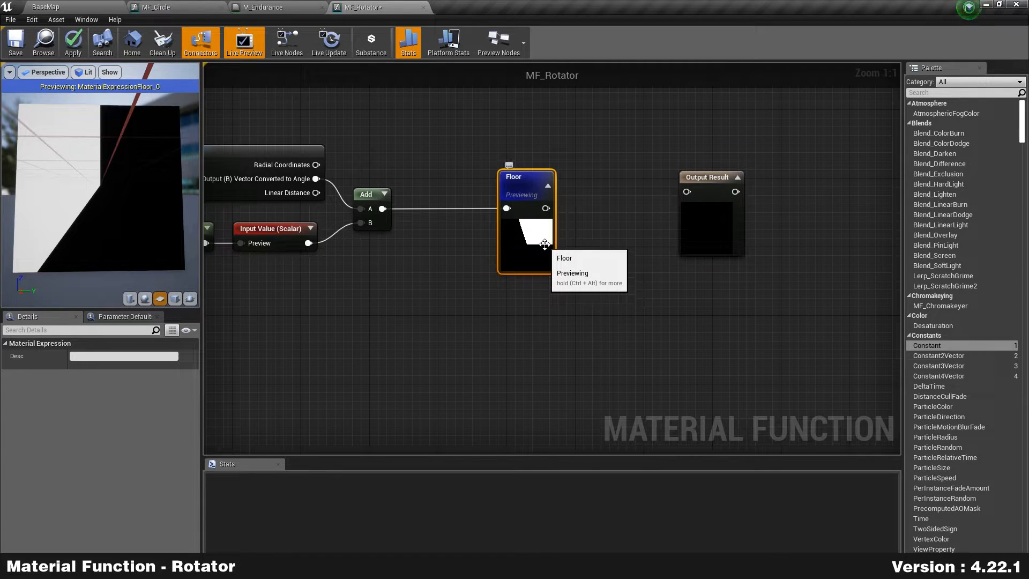
# Step: Delete Floor, preview Output Result, and add a SmoothStep fed by the Add result
pyautogui.press('Delete')
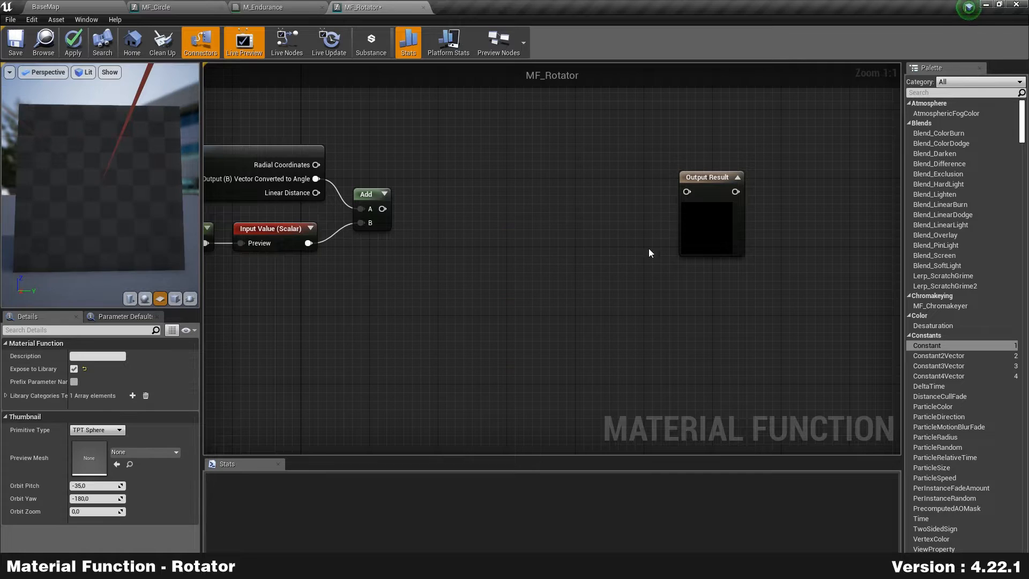
pyautogui.rightClick(699, 229)
pyautogui.click(753, 234)
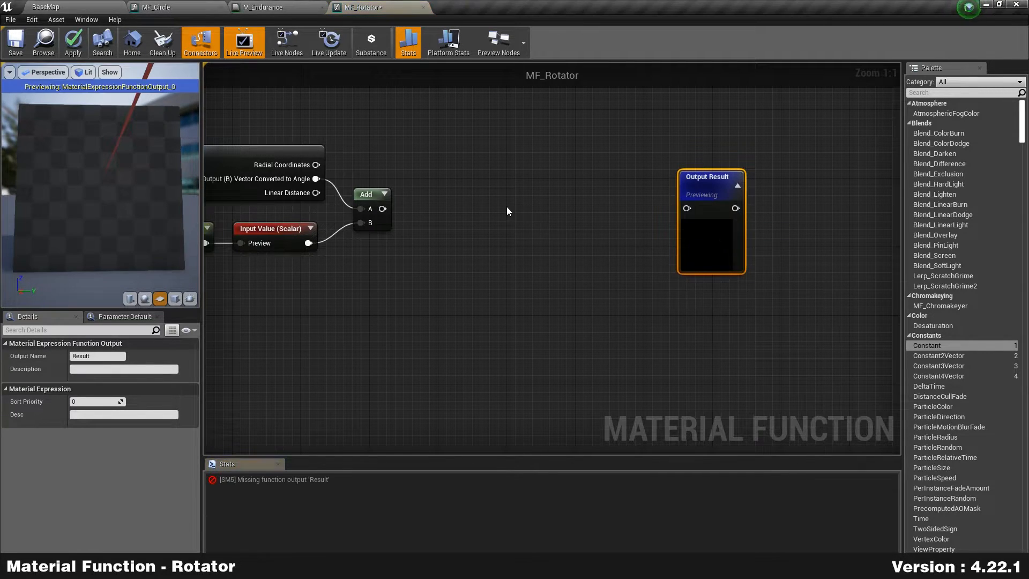
pyautogui.rightClick(507, 207)
pyautogui.write('smoot')
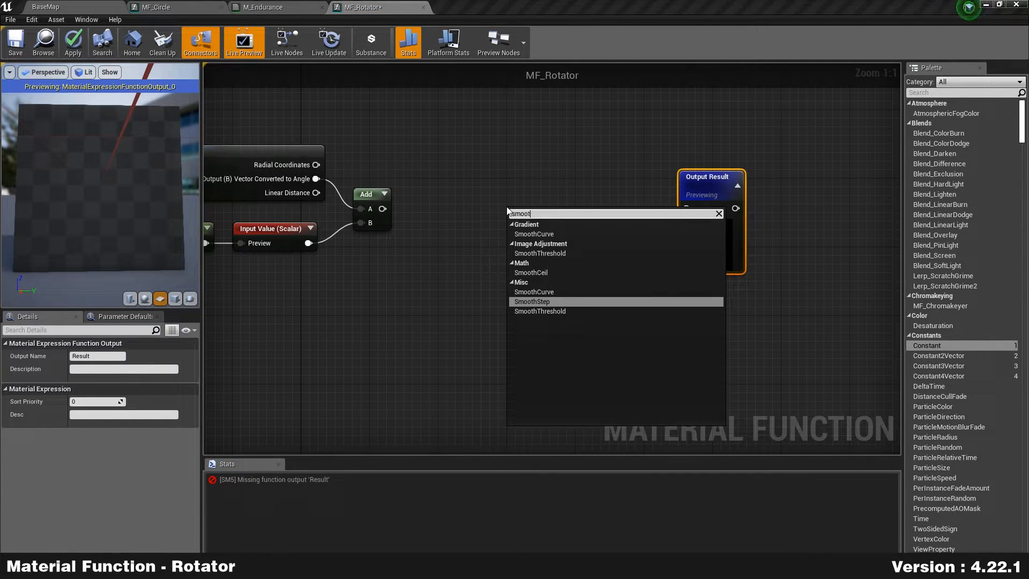
pyautogui.press('Return')
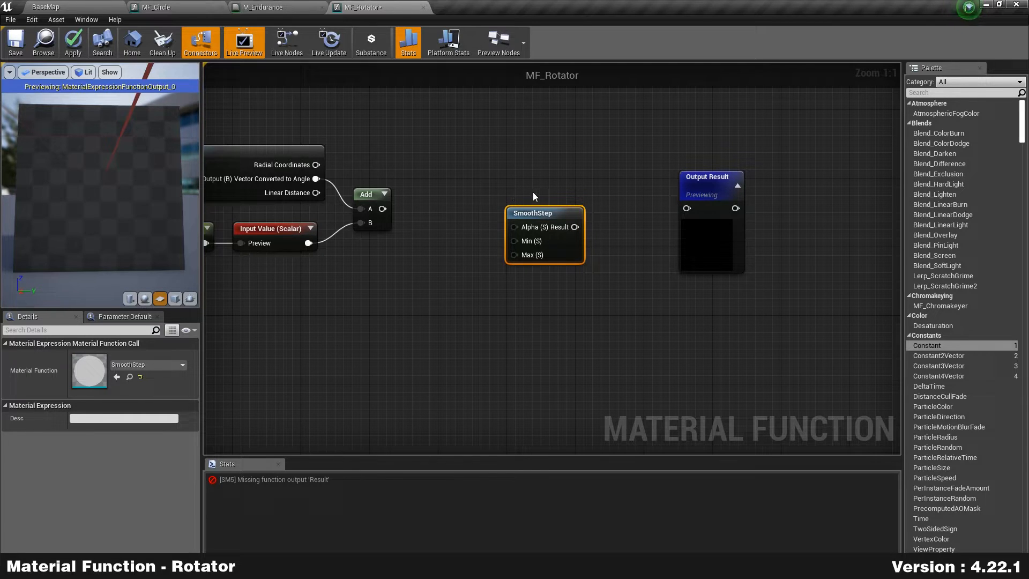
pyautogui.moveTo(383, 208); pyautogui.dragTo(519, 224)
pyautogui.moveTo(573, 262); pyautogui.dragTo(582, 243)
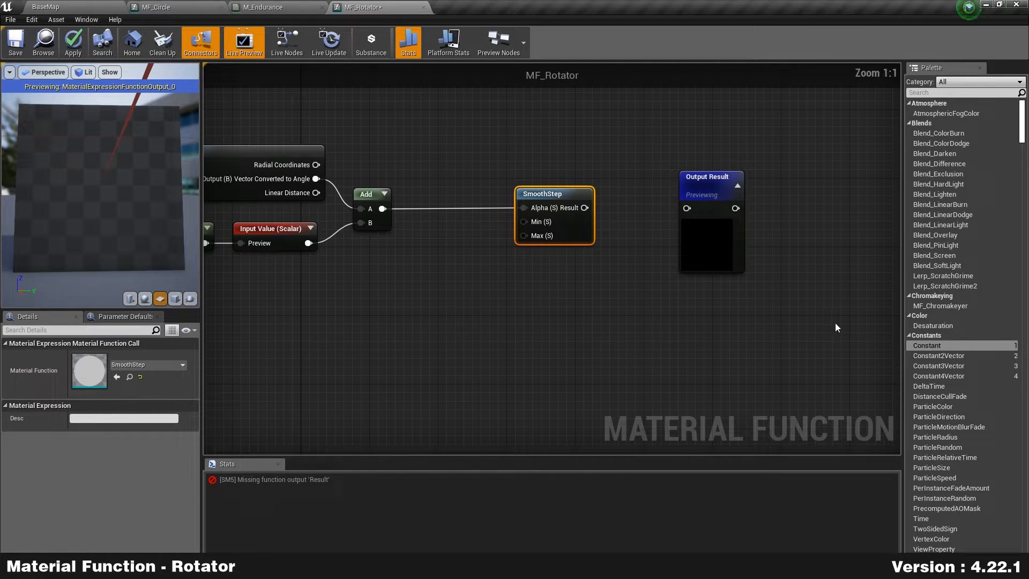
# Step: Wire a constant 1 into SmoothStep's Max and its result into Output Result
pyautogui.moveTo(927, 345); pyautogui.dragTo(441, 257)
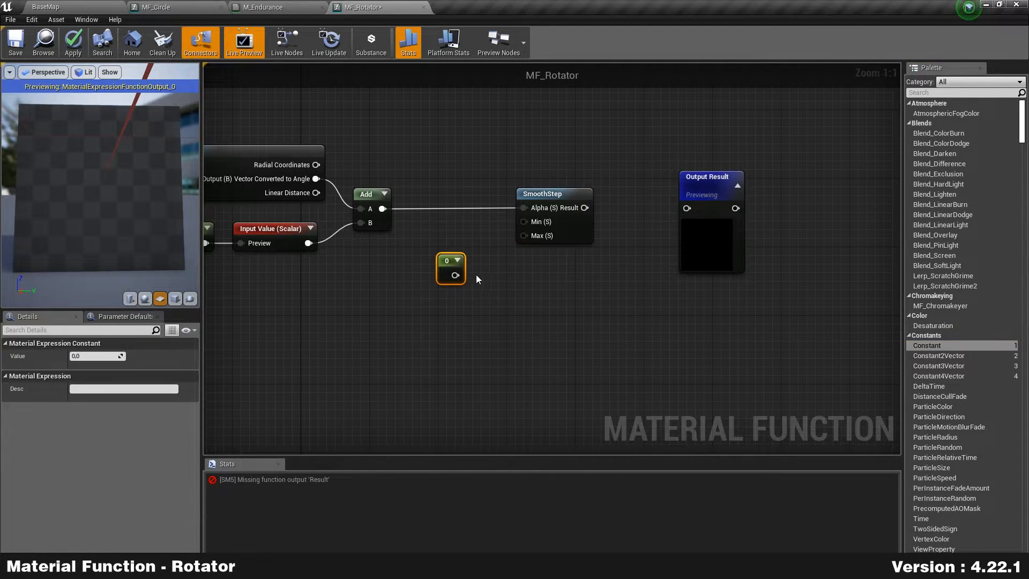
pyautogui.click(95, 356)
pyautogui.write('1')
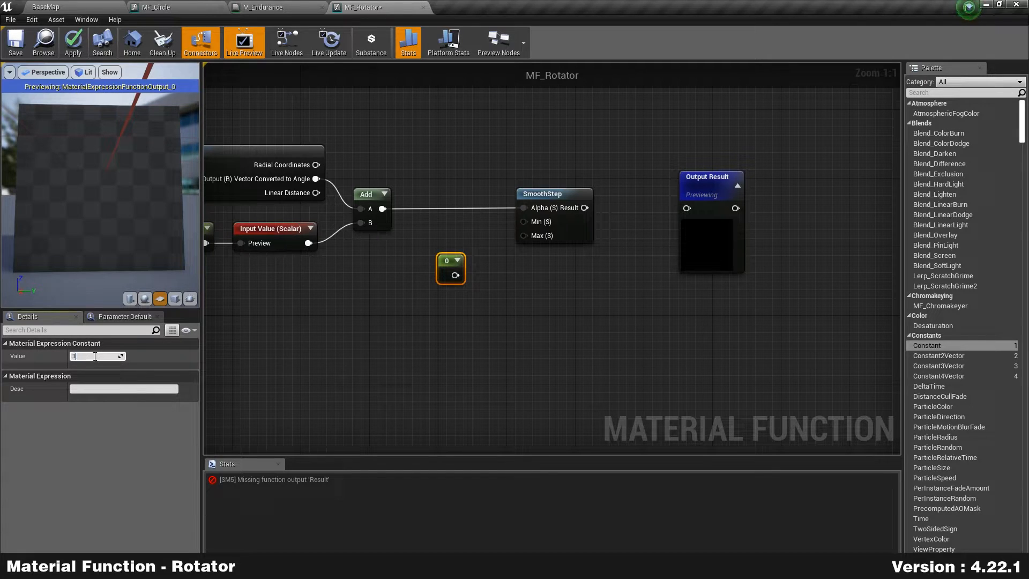
pyautogui.moveTo(455, 275); pyautogui.dragTo(524, 236)
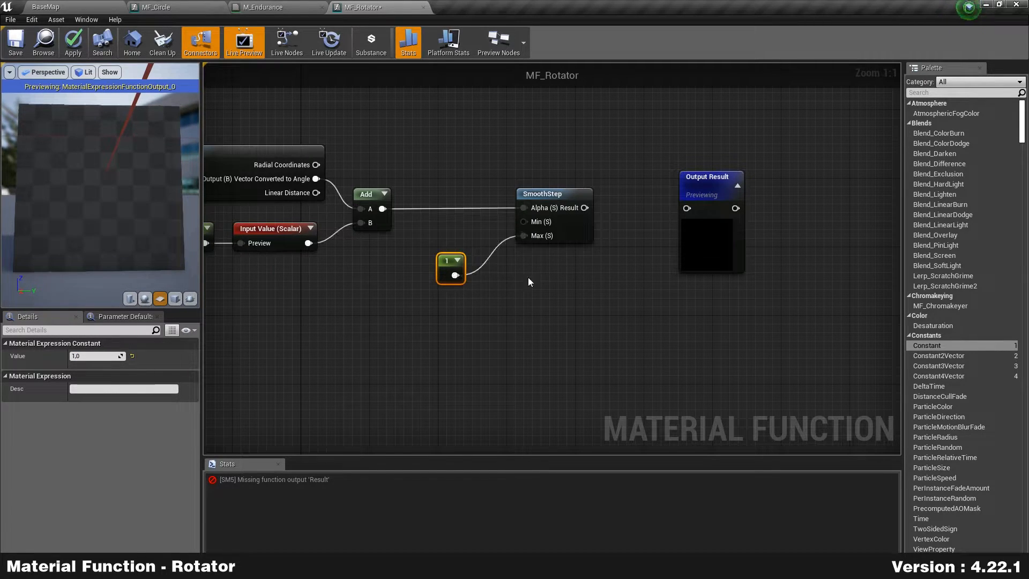
pyautogui.moveTo(451, 280); pyautogui.dragTo(468, 290)
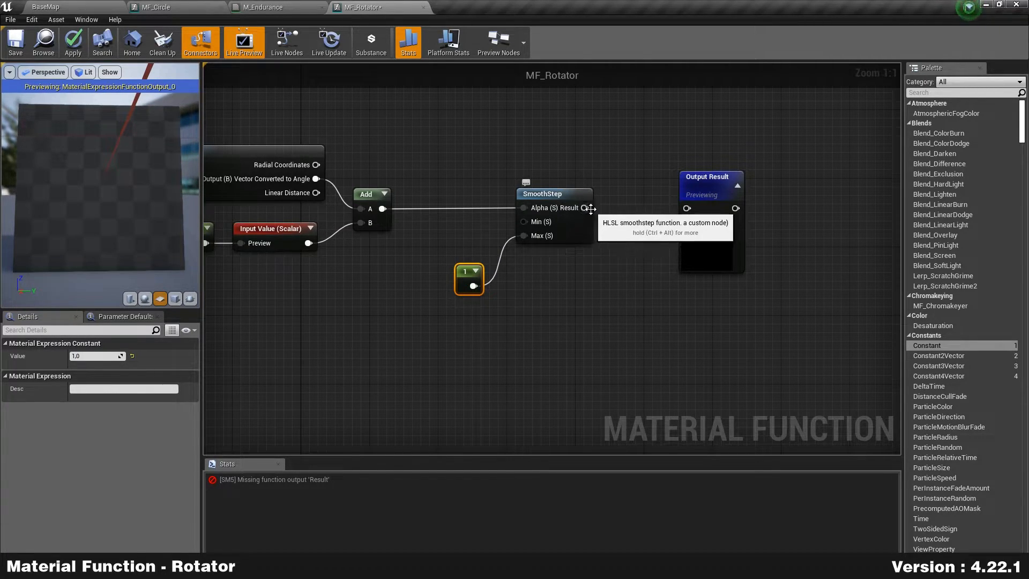
pyautogui.moveTo(584, 207); pyautogui.dragTo(696, 211)
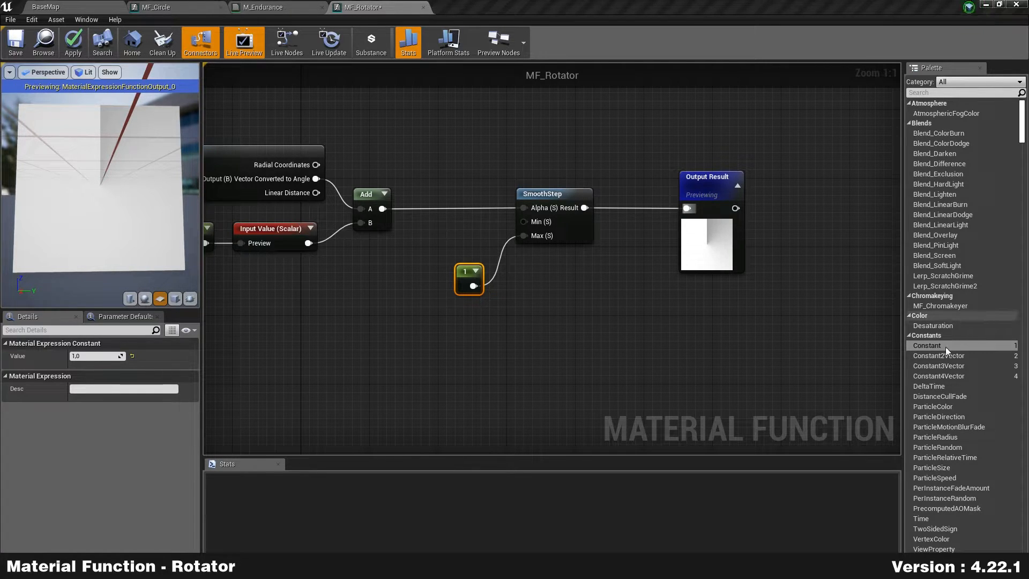
# Step: Wire a 0.98 constant into SmoothStep's Min and tidy both constants
pyautogui.moveTo(938, 349); pyautogui.dragTo(473, 224)
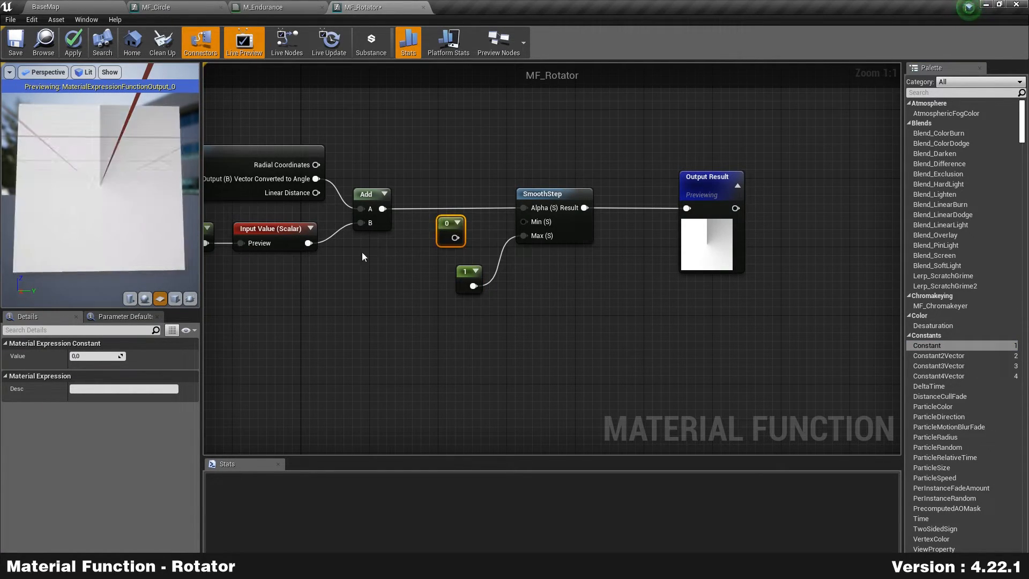
pyautogui.click(103, 356)
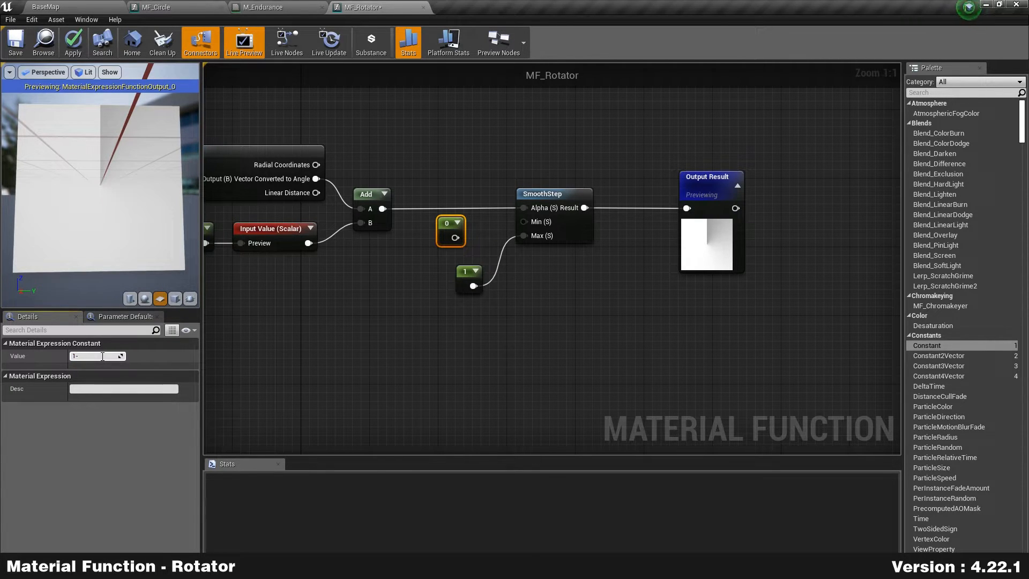
pyautogui.press('Return')
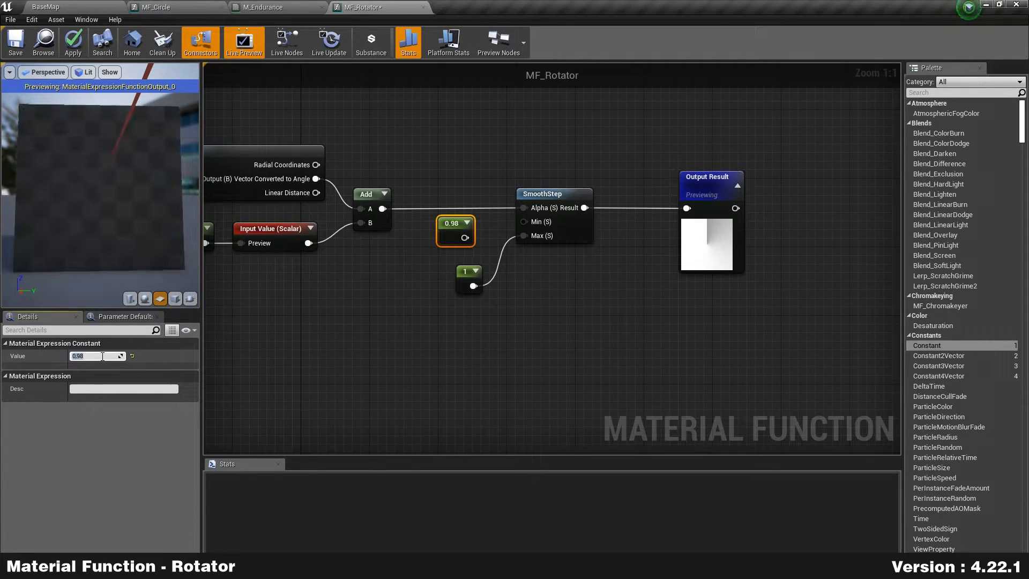
pyautogui.click(415, 301)
pyautogui.moveTo(464, 237); pyautogui.dragTo(523, 221)
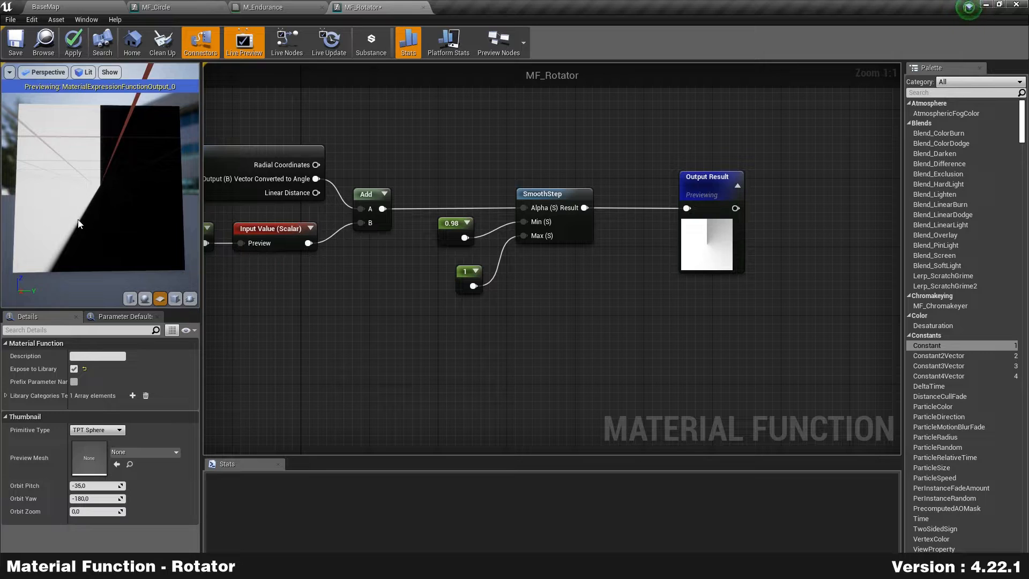
pyautogui.moveTo(466, 230); pyautogui.dragTo(485, 228)
pyautogui.moveTo(470, 286); pyautogui.dragTo(479, 276)
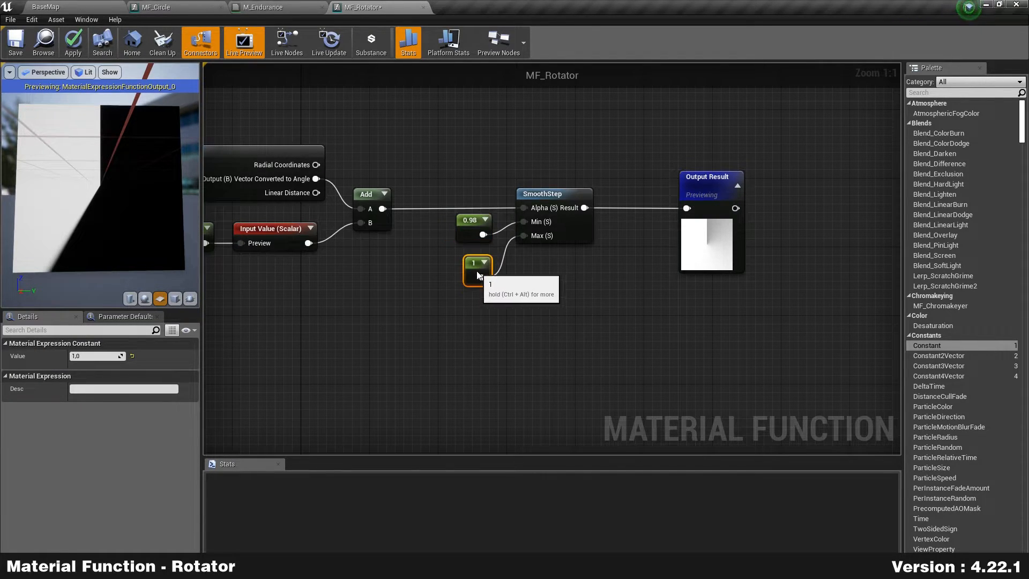
# Step: Shift the TexCoord, 0.5,0.5, 0.25 and CustomRotator nodes up-right, then apply MF_Rotator
pyautogui.scroll(-2, 446, 282)
pyautogui.moveTo(338, 282); pyautogui.dragTo(535, 270, button='right')
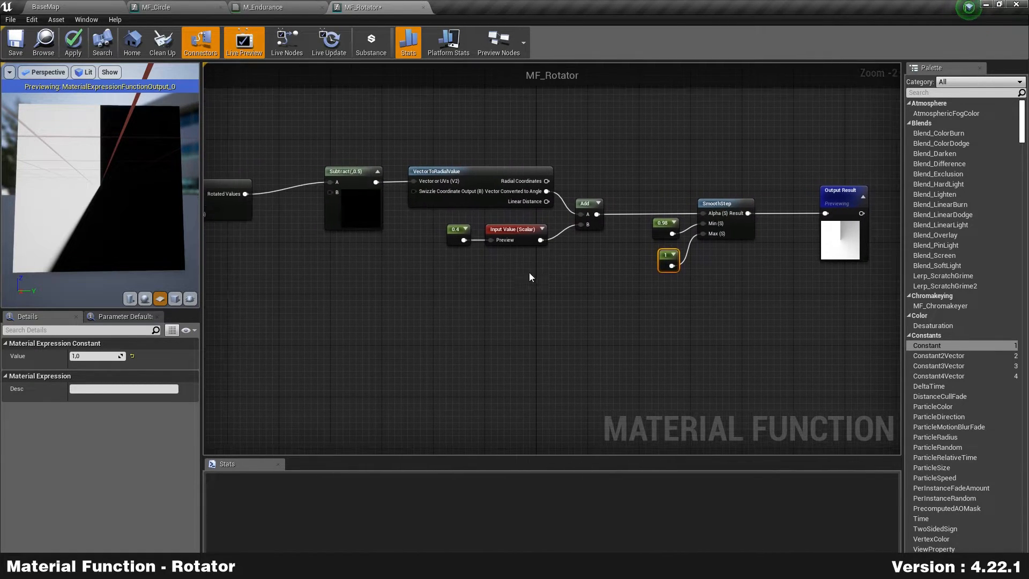
pyautogui.moveTo(251, 302); pyautogui.dragTo(464, 290, button='right')
pyautogui.moveTo(271, 268); pyautogui.dragTo(417, 158)
pyautogui.moveTo(439, 207); pyautogui.dragTo(499, 193)
pyautogui.moveTo(648, 295); pyautogui.dragTo(501, 319, button='right')
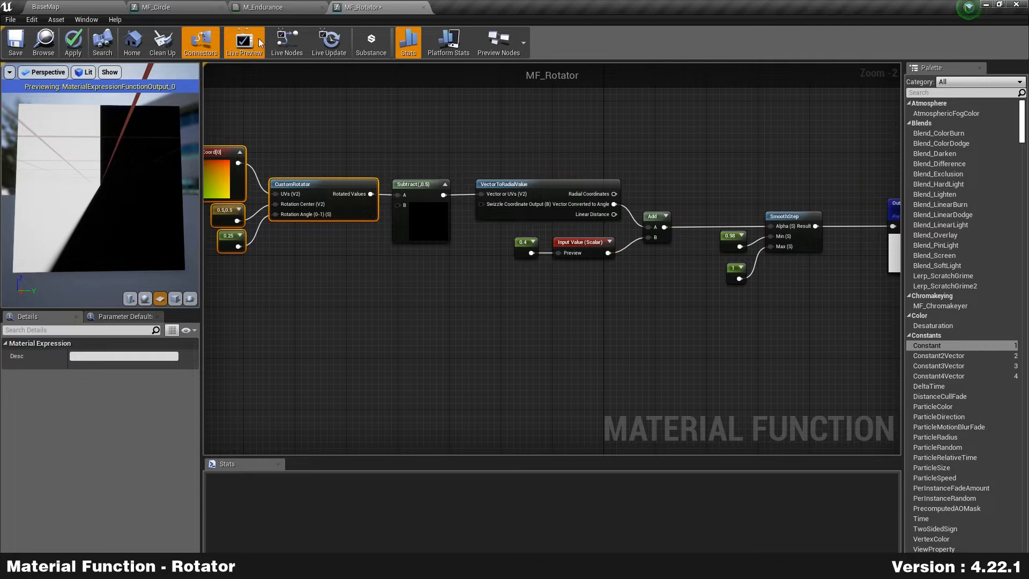
pyautogui.click(271, 7)
pyautogui.click(428, 5)
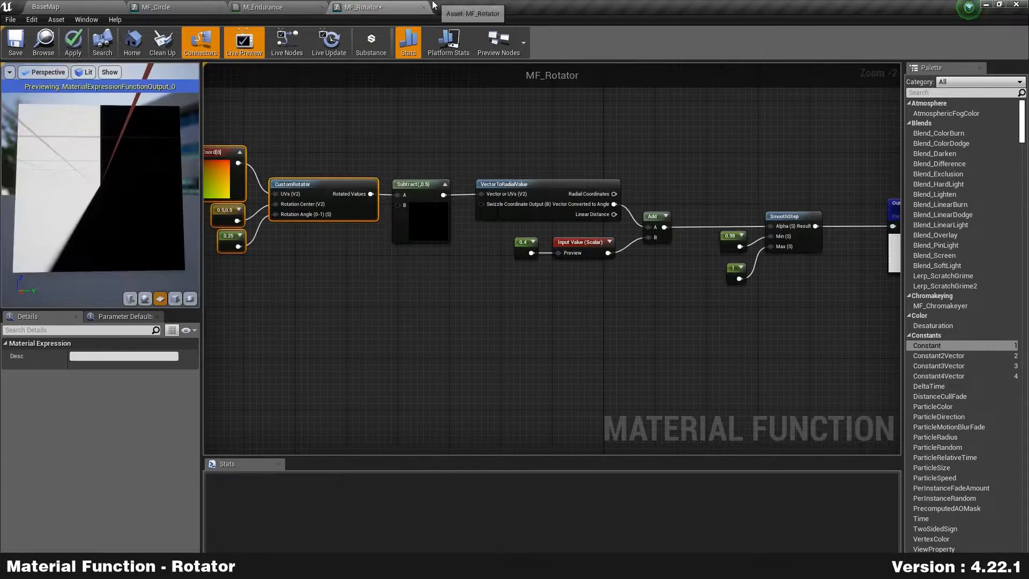
pyautogui.click(725, 378)
pyautogui.moveTo(757, 382); pyautogui.dragTo(641, 368, button='right')
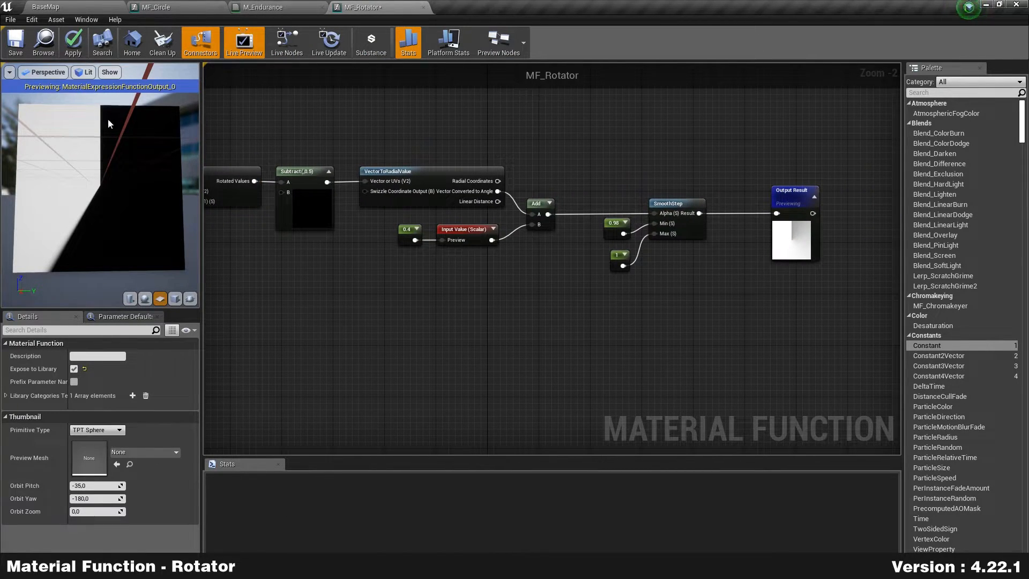
pyautogui.click(74, 43)
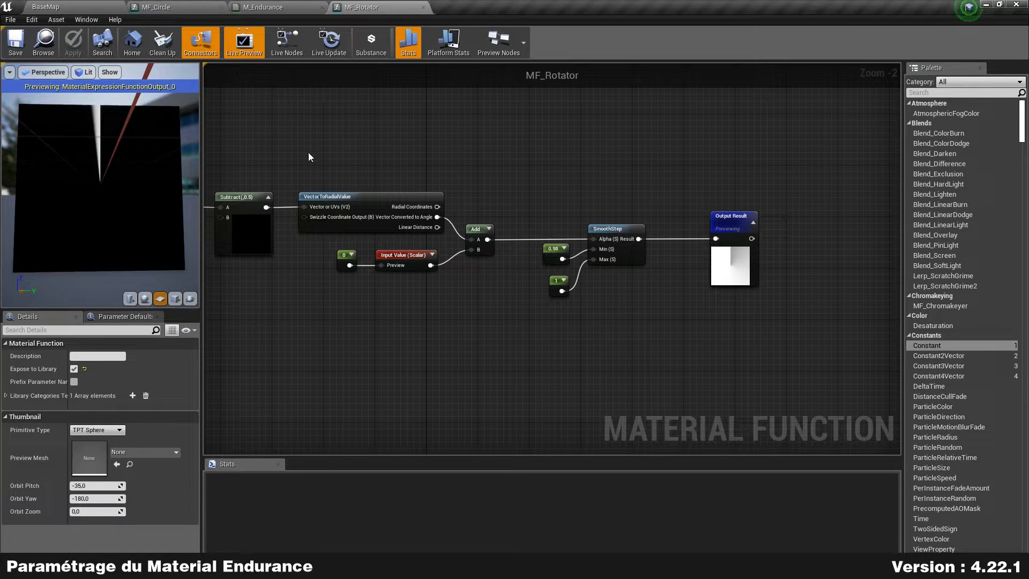
# Step: Add an MF_Rotator function node to the M_Endurance graph
pyautogui.click(286, 5)
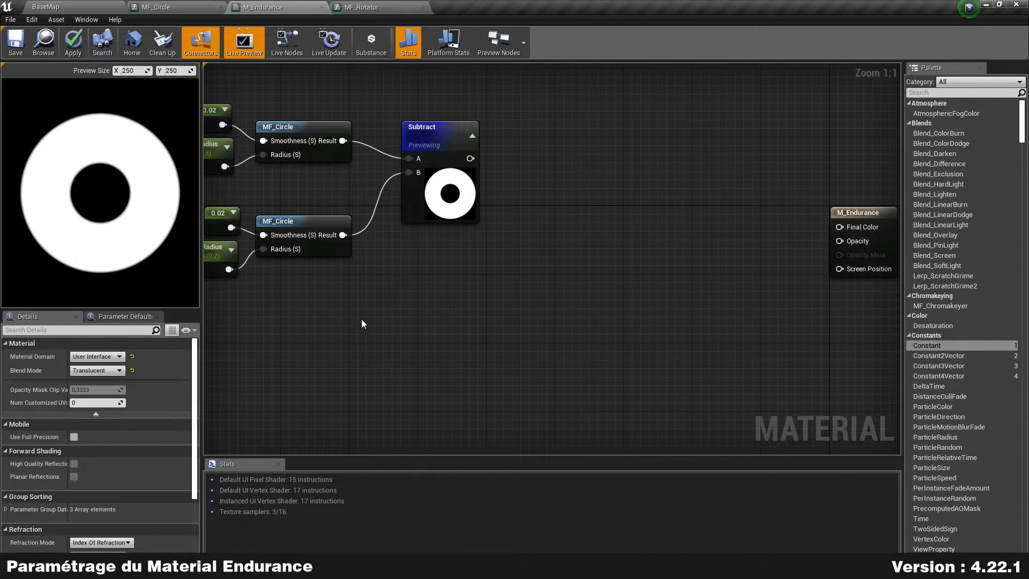
pyautogui.moveTo(362, 322); pyautogui.dragTo(427, 318, button='right')
pyautogui.moveTo(582, 242); pyautogui.dragTo(484, 186)
pyautogui.rightClick(427, 321)
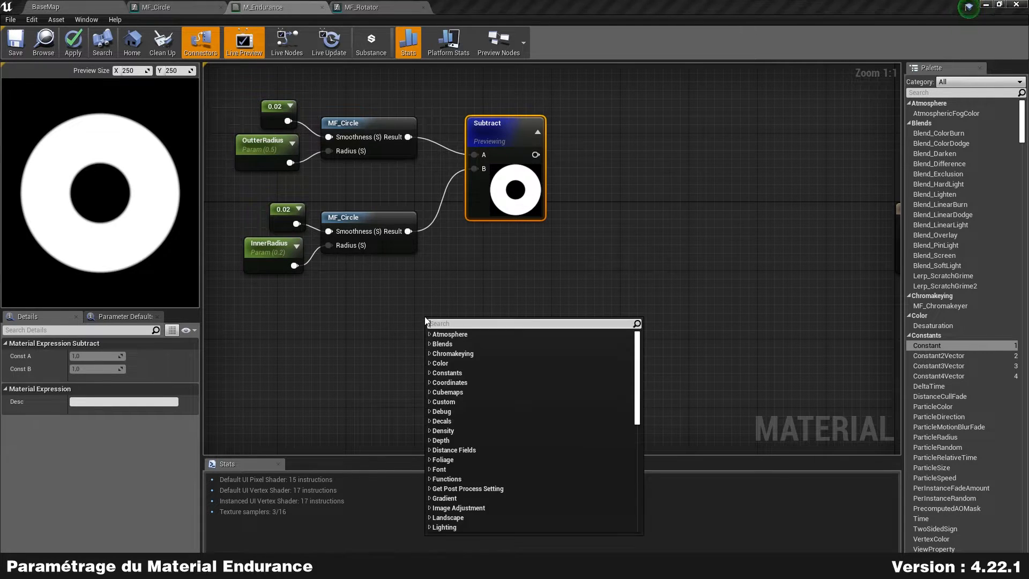
pyautogui.write('MF_Rotator')
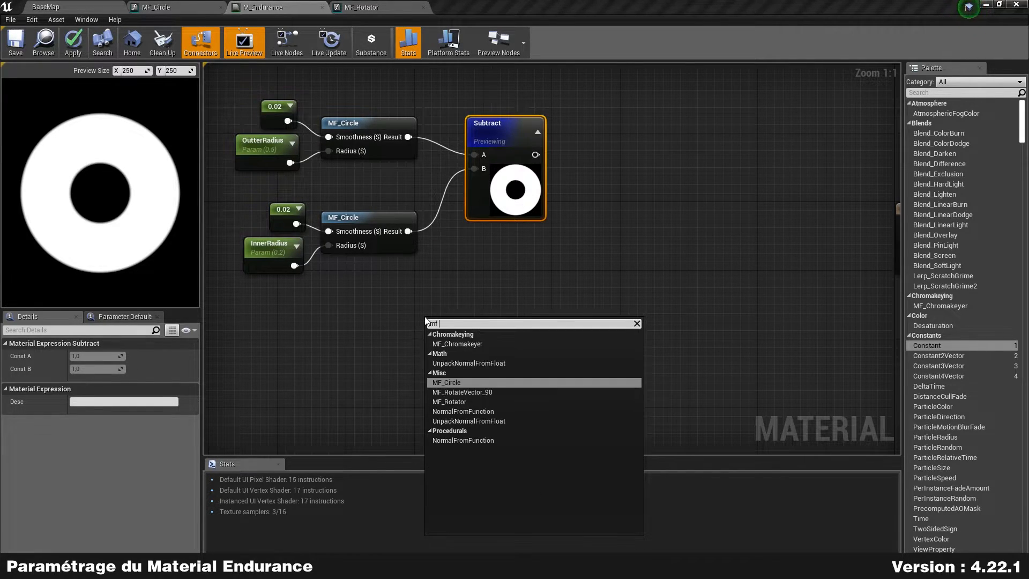
pyautogui.press('Return')
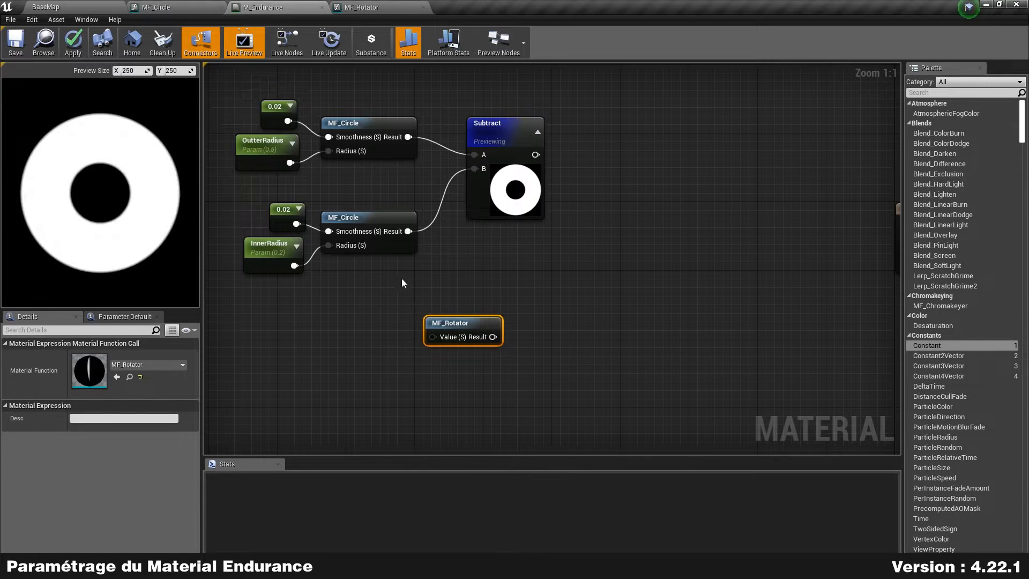
# Step: Add a scalar parameter Percent with default 0.3 wired into MF_Rotator's Value
pyautogui.rightClick(318, 332)
pyautogui.write('scalar')
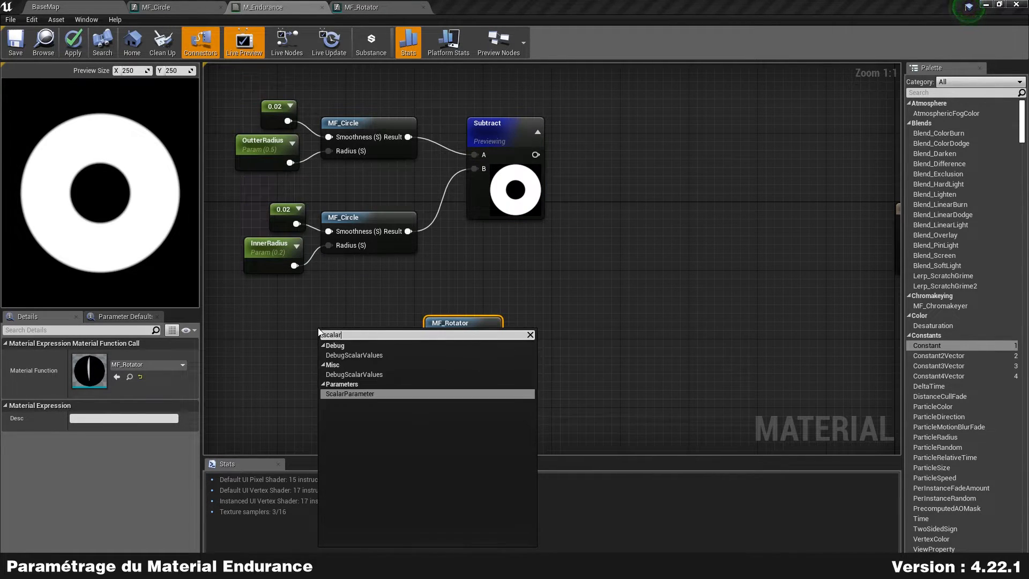
pyautogui.press('Return')
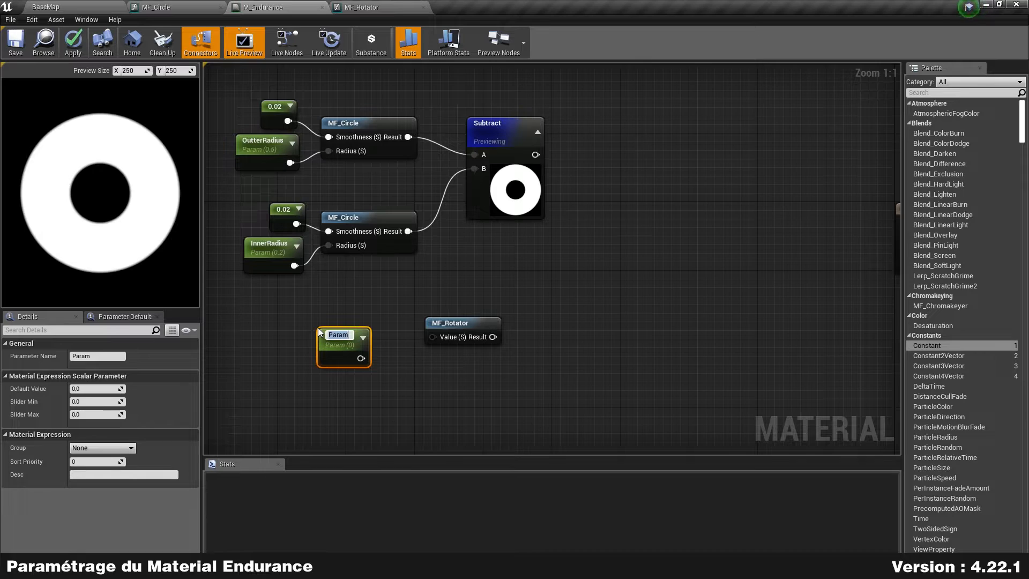
pyautogui.write('Percent')
pyautogui.press('Return')
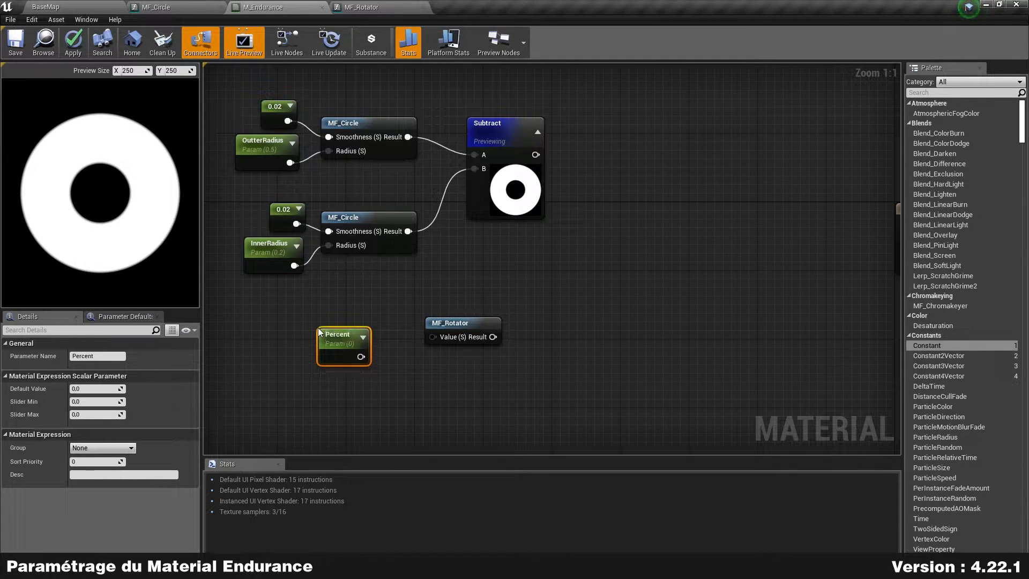
pyautogui.click(86, 392)
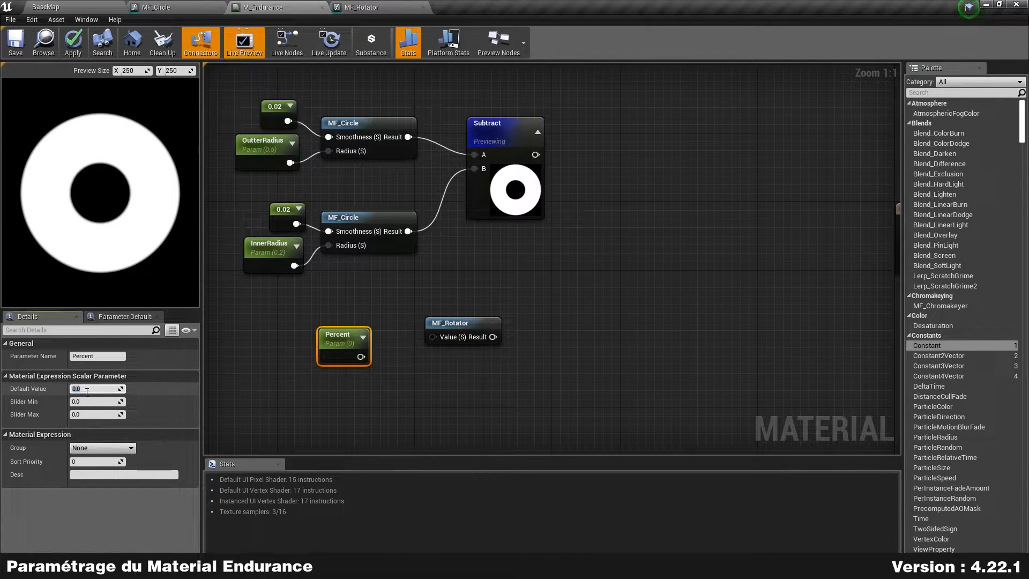
pyautogui.write('0.3')
pyautogui.press('Return')
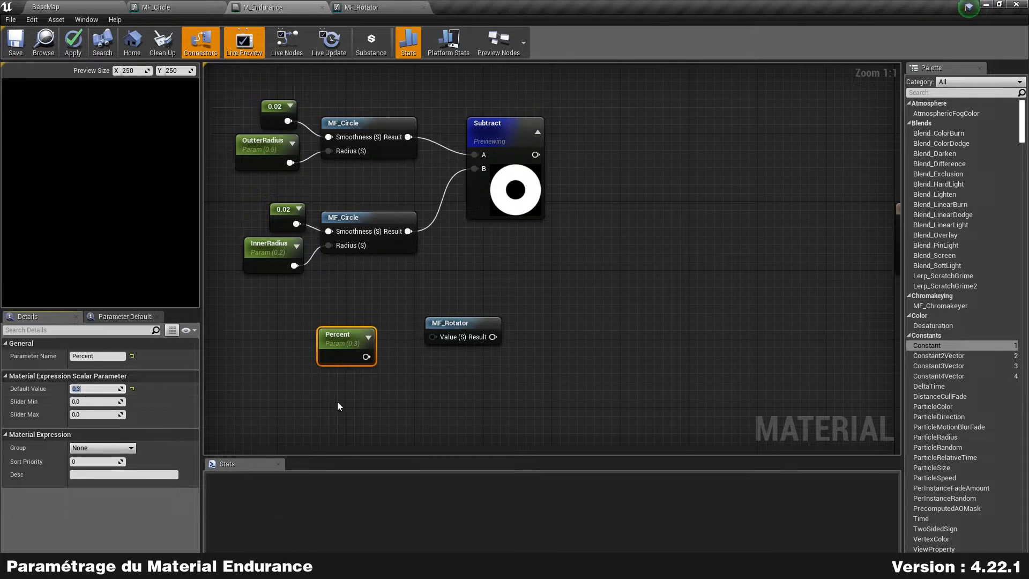
pyautogui.moveTo(363, 356); pyautogui.dragTo(431, 339)
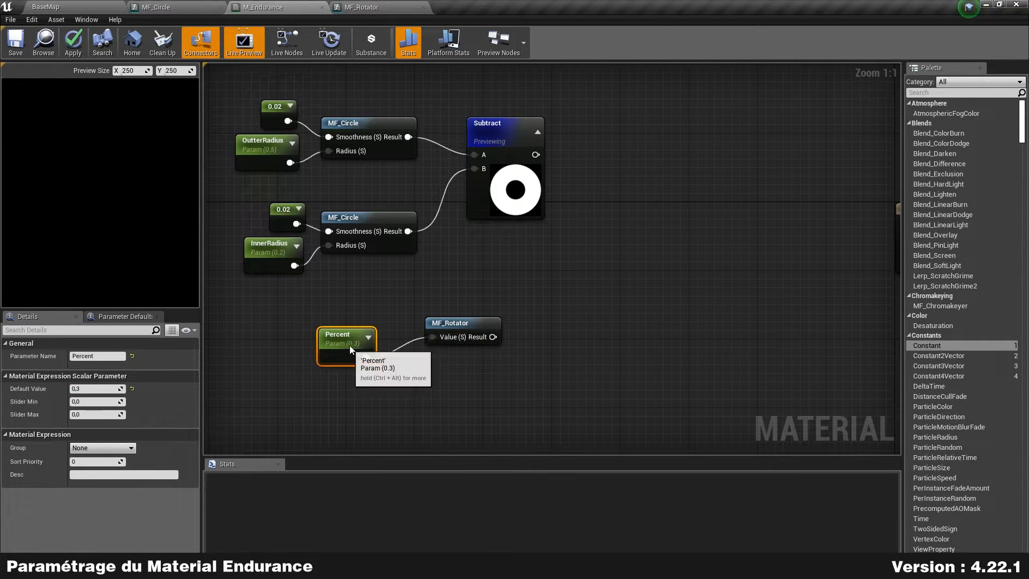
pyautogui.moveTo(347, 351); pyautogui.dragTo(385, 329)
pyautogui.click(403, 349)
# Step: Briefly preview the MF_Rotator output, then pull a new wire from Subtract's output
pyautogui.rightClick(461, 321)
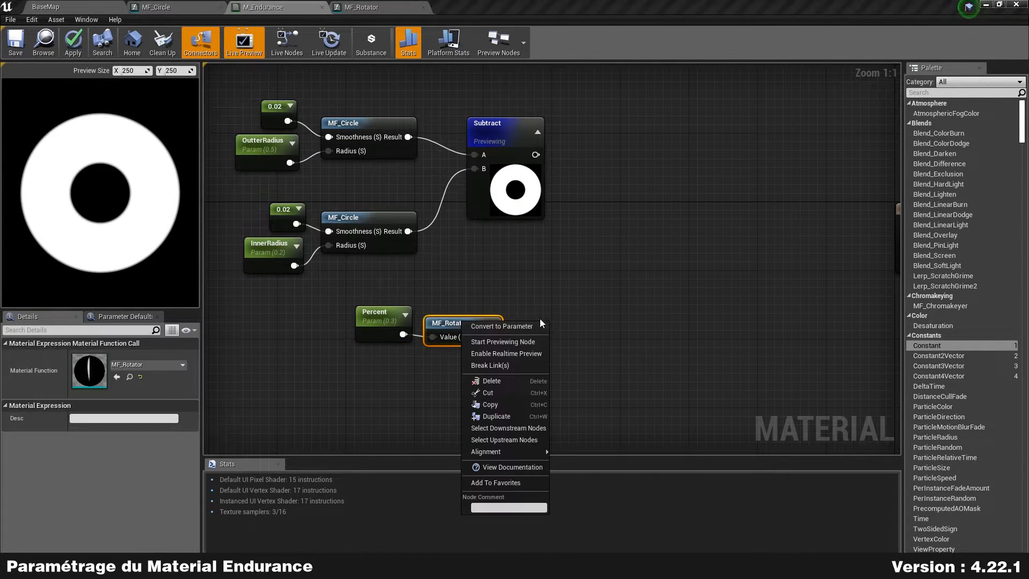
pyautogui.click(531, 342)
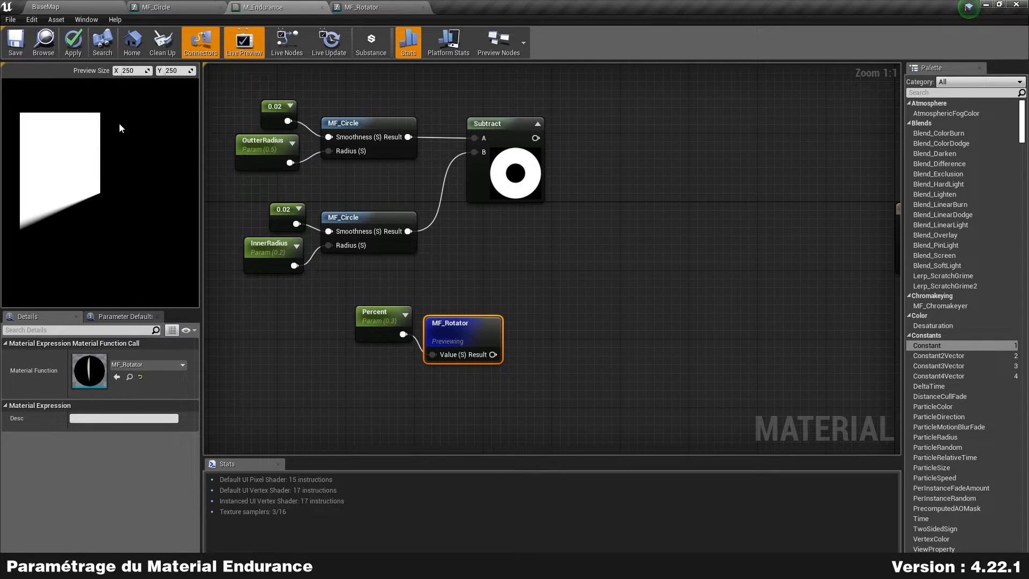
pyautogui.rightClick(456, 325)
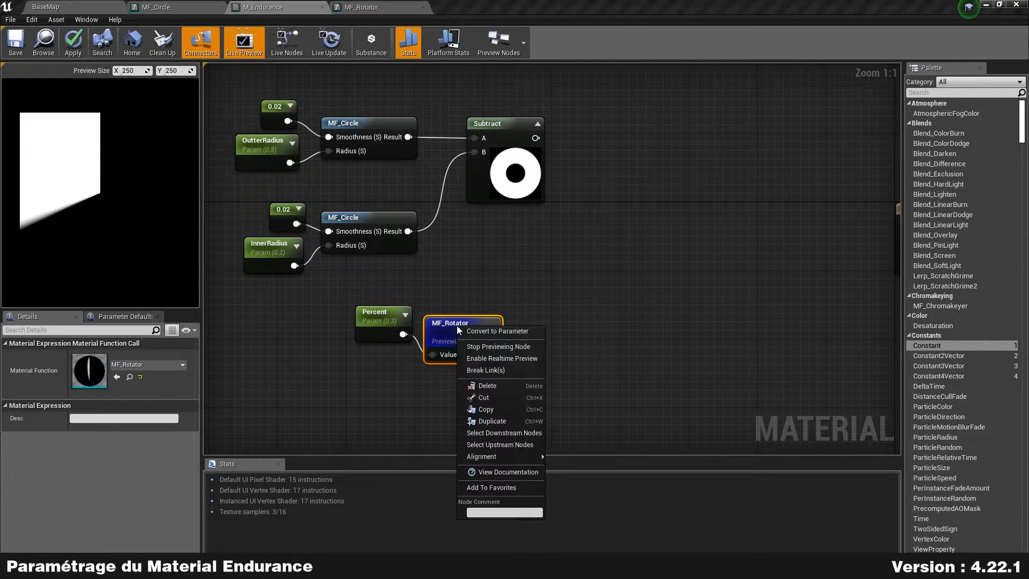
pyautogui.click(513, 343)
pyautogui.moveTo(473, 332); pyautogui.dragTo(490, 321)
pyautogui.moveTo(573, 287); pyautogui.dragTo(482, 287, button='right')
pyautogui.moveTo(446, 137); pyautogui.dragTo(504, 212)
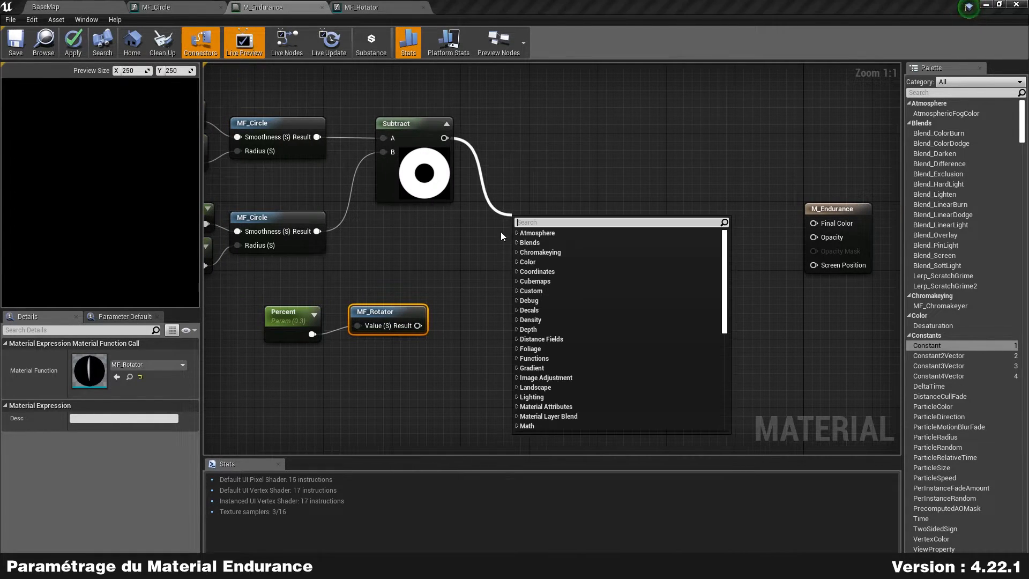
# Step: Add a Multiply node after Subtract, wire MF_Rotator into its B input, and preview the result
pyautogui.write('multiply')
pyautogui.press('Return')
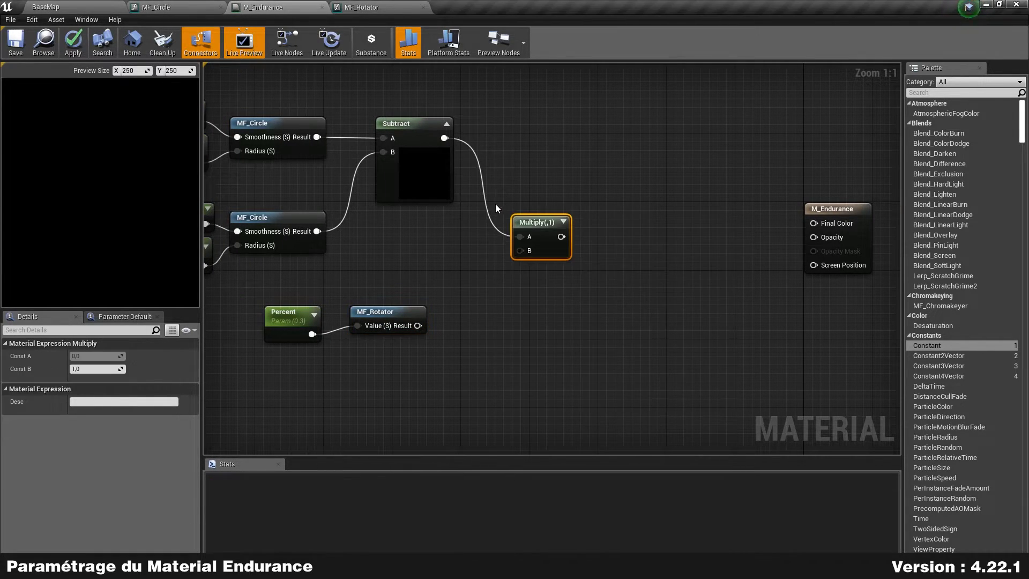
pyautogui.moveTo(418, 325); pyautogui.dragTo(545, 274)
pyautogui.click(546, 243)
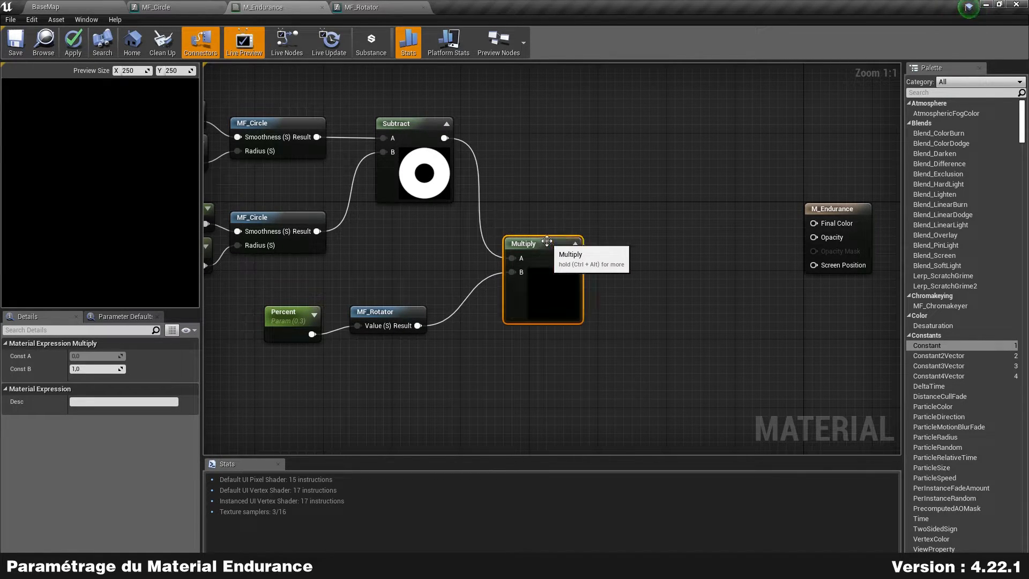
pyautogui.rightClick(554, 277)
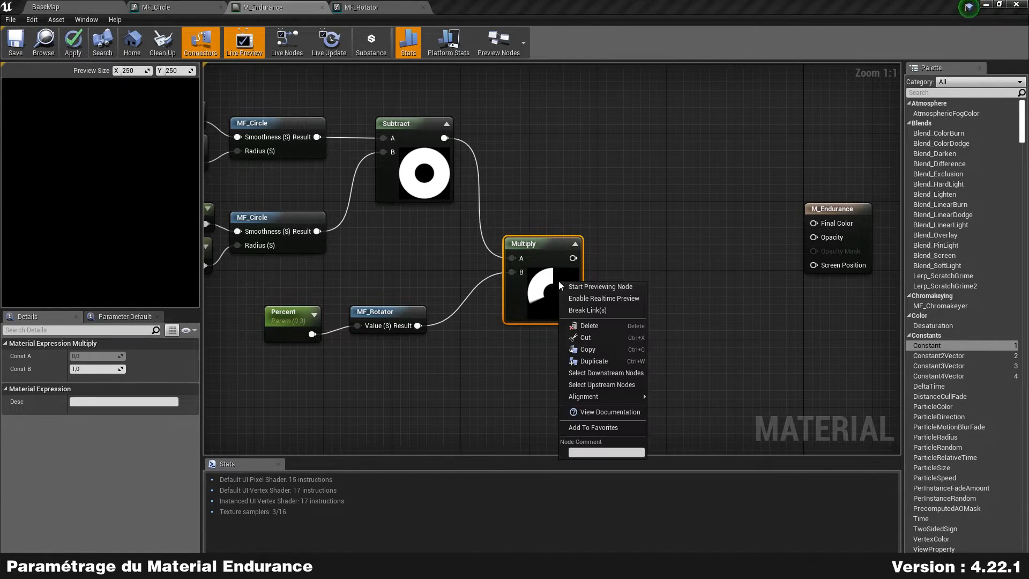
pyautogui.click(616, 284)
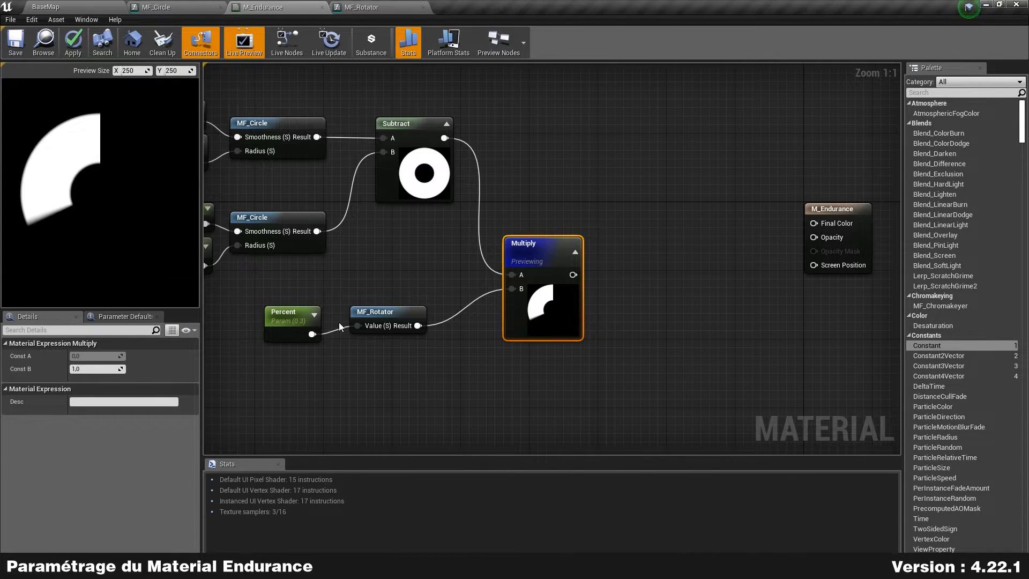
# Step: Test the Percent parameter's default value at 0, 0.5 and 1 to watch the wedge change
pyautogui.moveTo(277, 319); pyautogui.dragTo(287, 314)
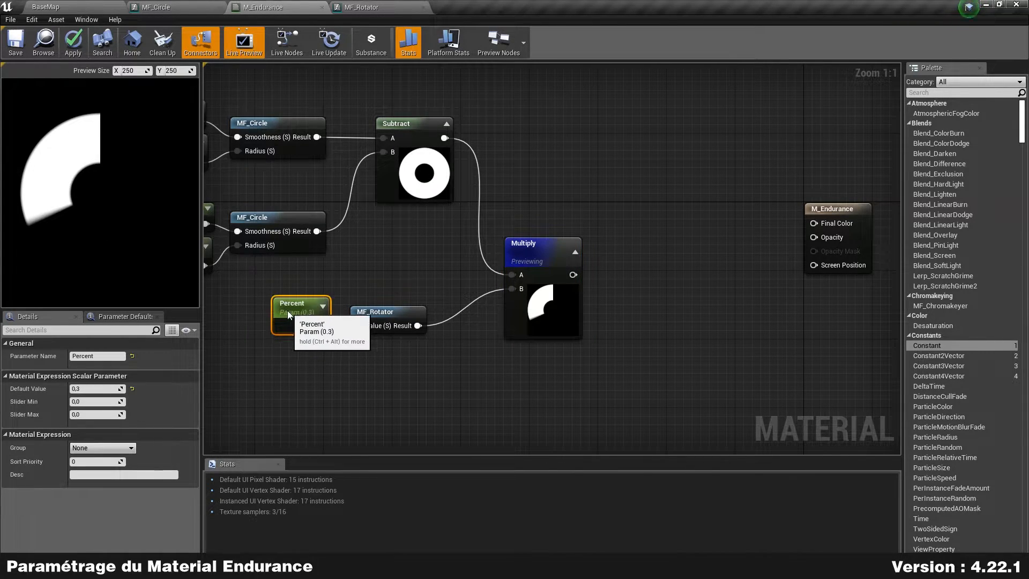
pyautogui.click(117, 388)
pyautogui.press('Return')
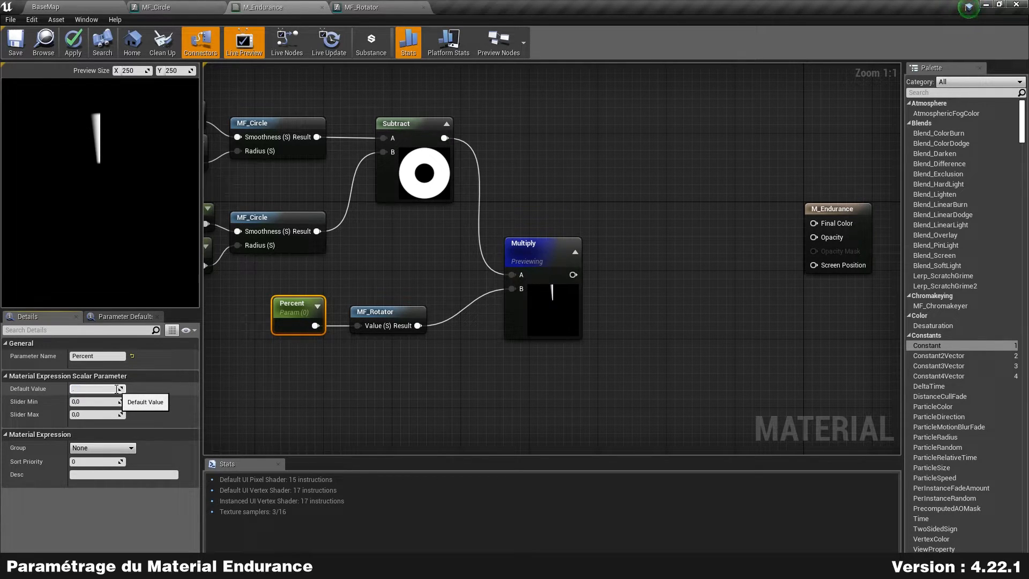
pyautogui.write('0.5')
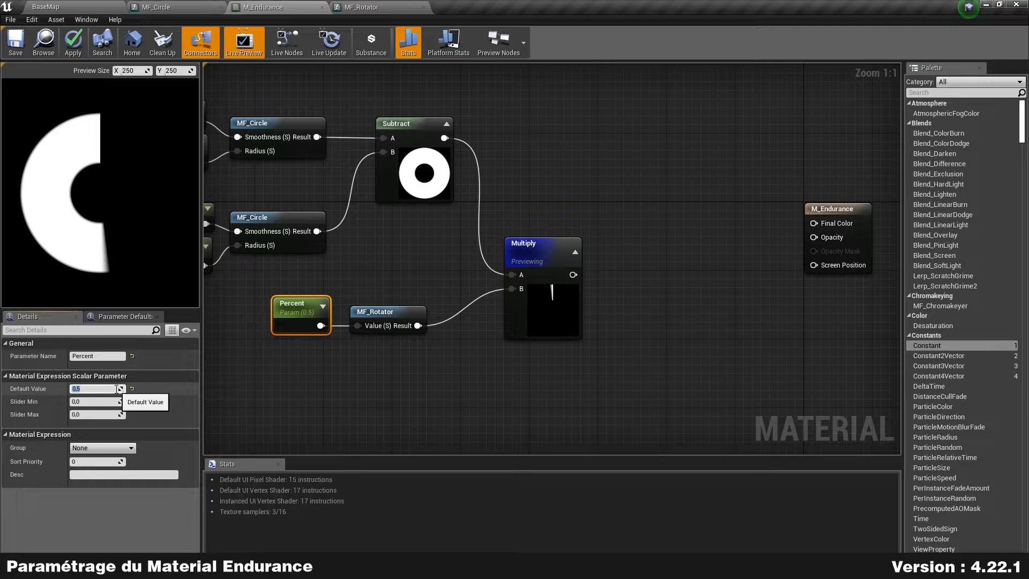
pyautogui.write('1')
pyautogui.press('Return')
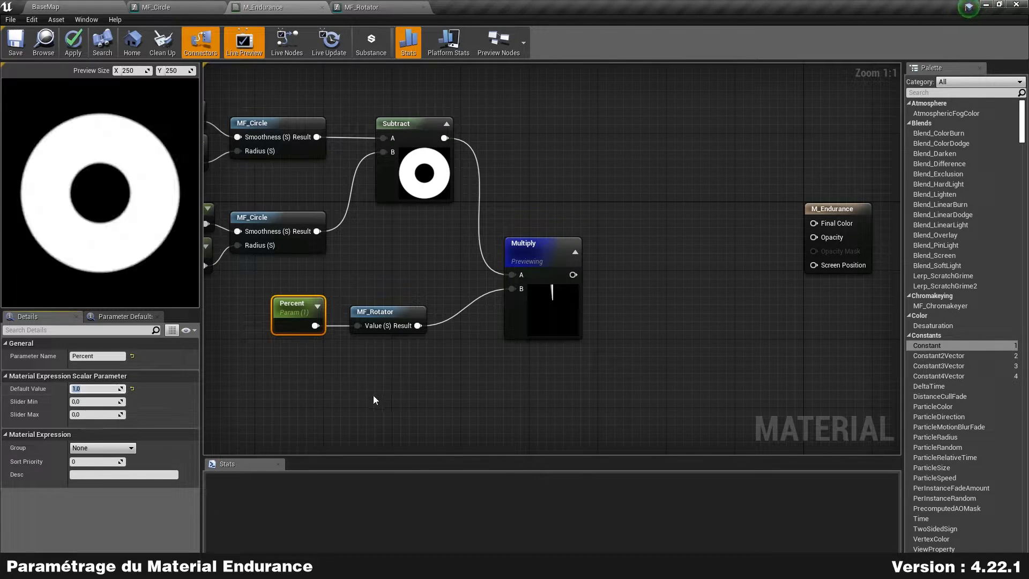
# Step: Preview MF_Rotator's output, then reset Percent's default value to 0.3
pyautogui.moveTo(346, 372); pyautogui.dragTo(416, 356, button='right')
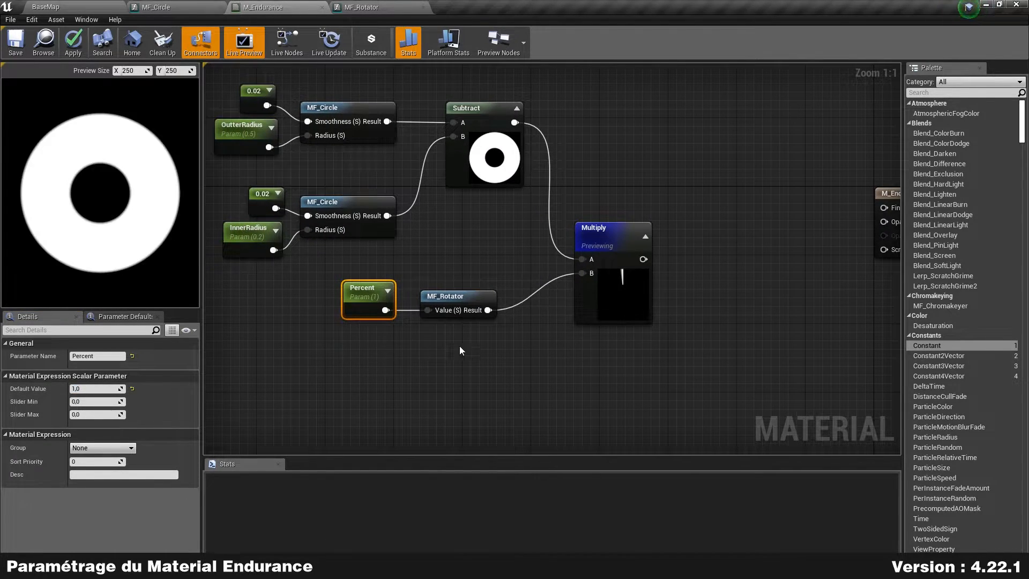
pyautogui.rightClick(479, 297)
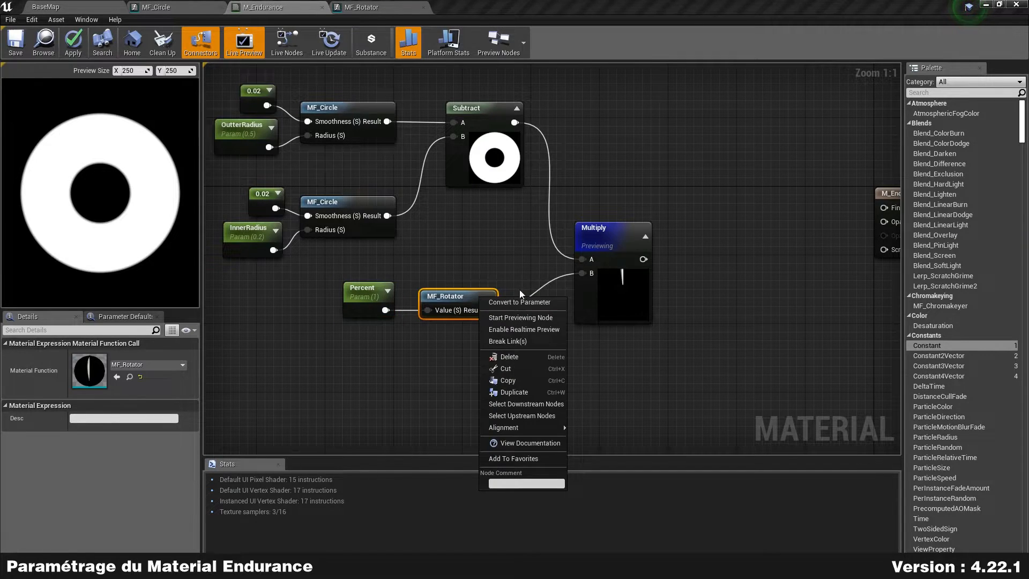
pyautogui.click(541, 320)
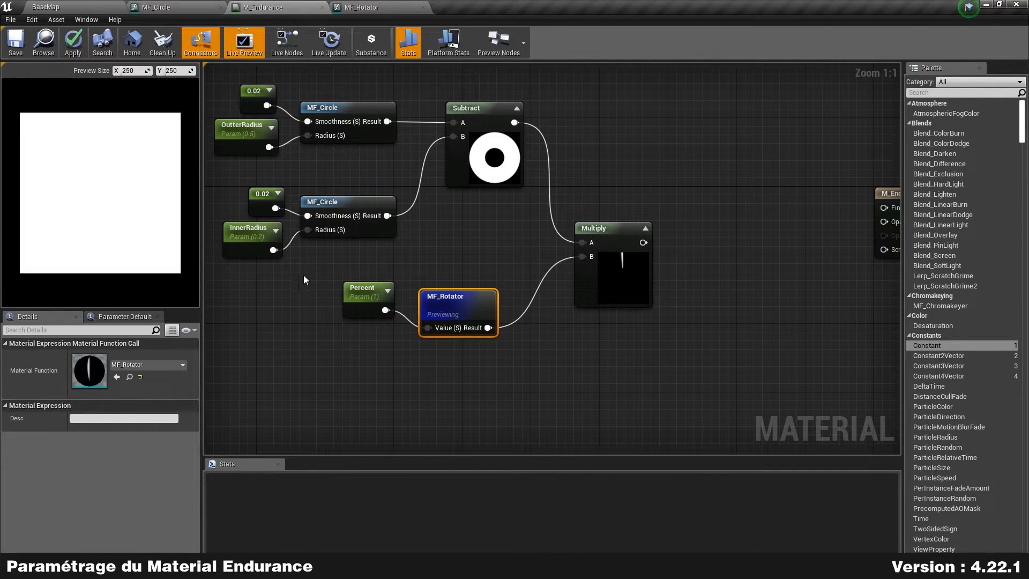
pyautogui.click(366, 312)
pyautogui.moveTo(365, 313); pyautogui.dragTo(357, 330)
pyautogui.click(79, 389)
pyautogui.write('.3')
pyautogui.press('Return')
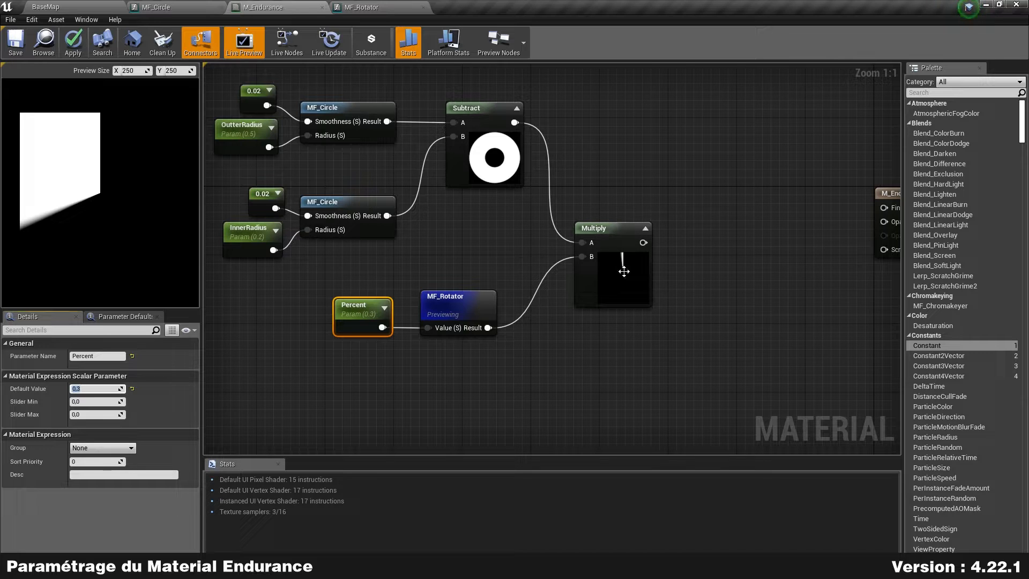
# Step: Stop previewing MF_Rotator and connect Multiply's result to M_Endurance's Final Color
pyautogui.click(615, 366)
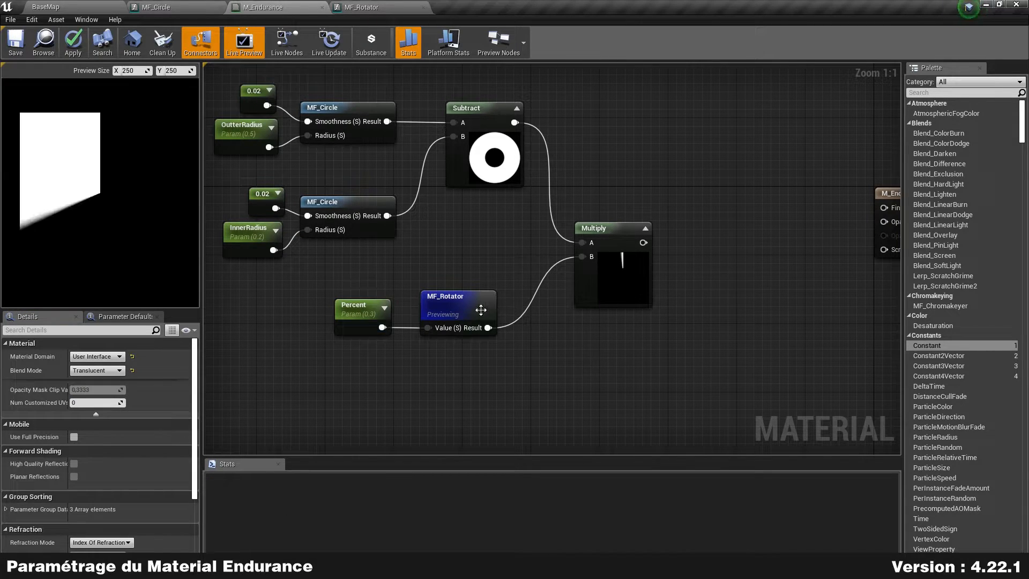
pyautogui.rightClick(481, 308)
pyautogui.click(528, 330)
pyautogui.moveTo(783, 383); pyautogui.dragTo(679, 403, button='right')
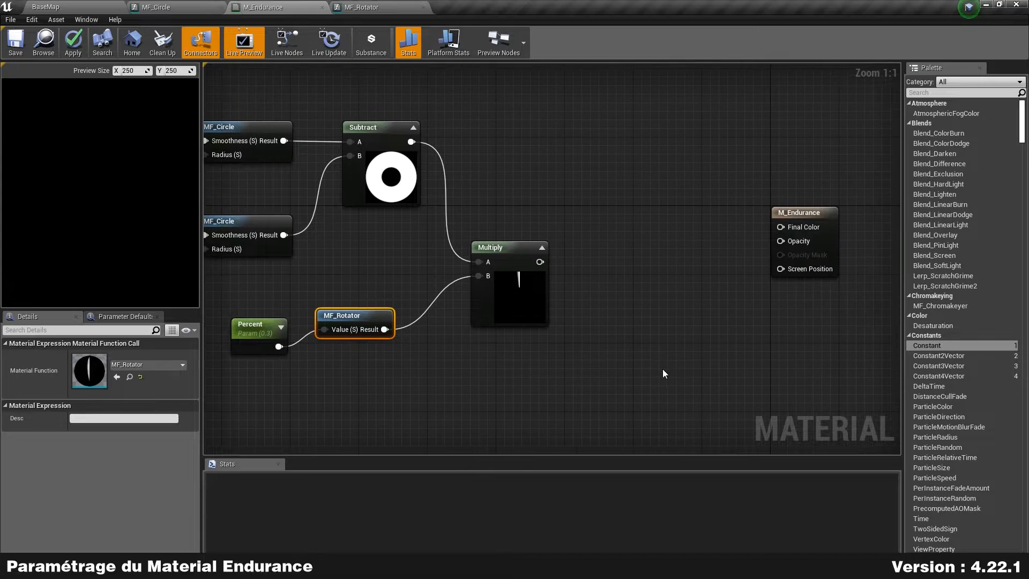
pyautogui.moveTo(540, 262); pyautogui.dragTo(791, 226)
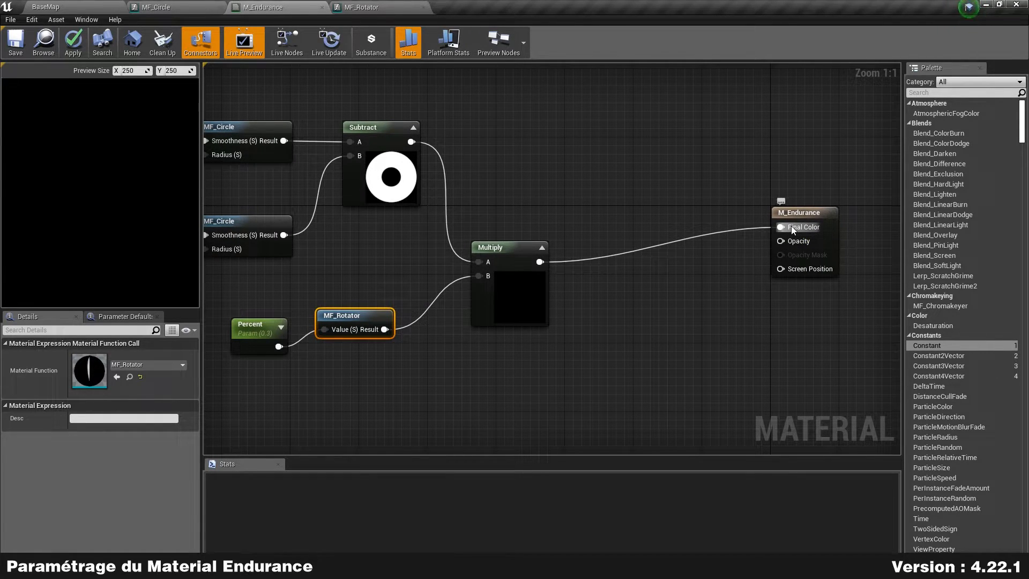
# Step: Move MF_Rotator closer to the Percent node and return to the BaseMap level editor
pyautogui.click(623, 150)
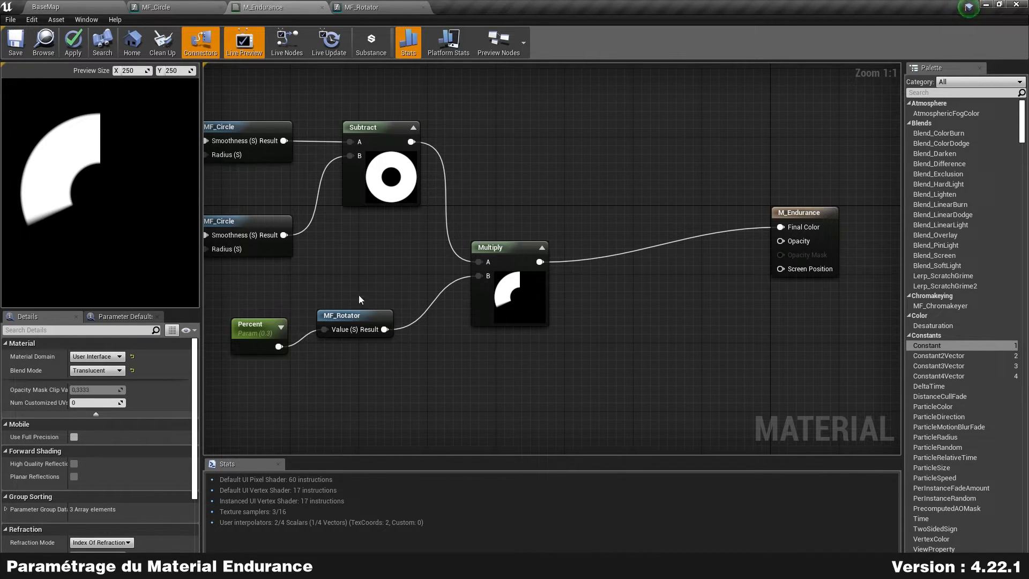
pyautogui.moveTo(337, 316); pyautogui.dragTo(329, 333)
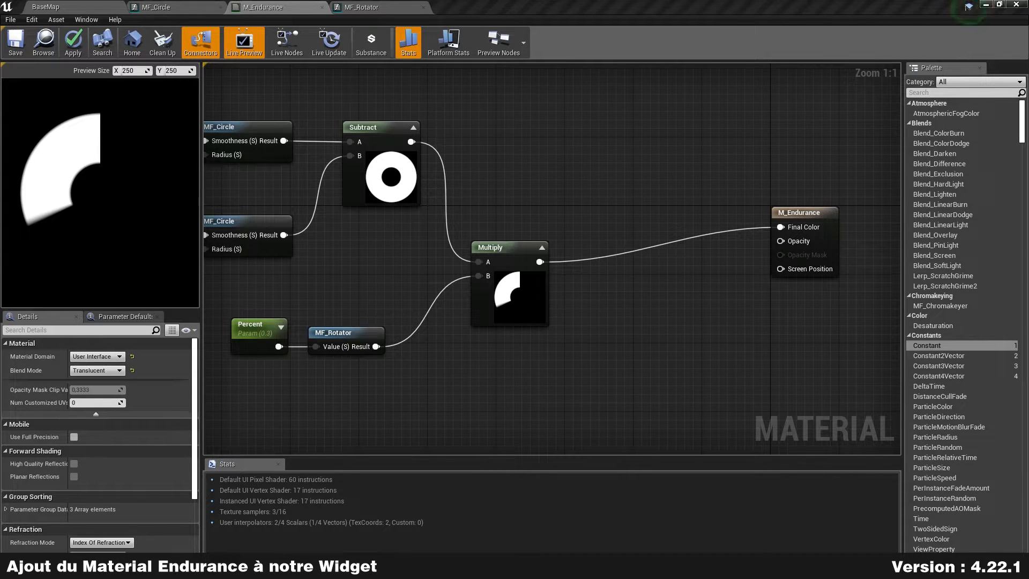
pyautogui.moveTo(428, 374); pyautogui.dragTo(544, 315, button='right')
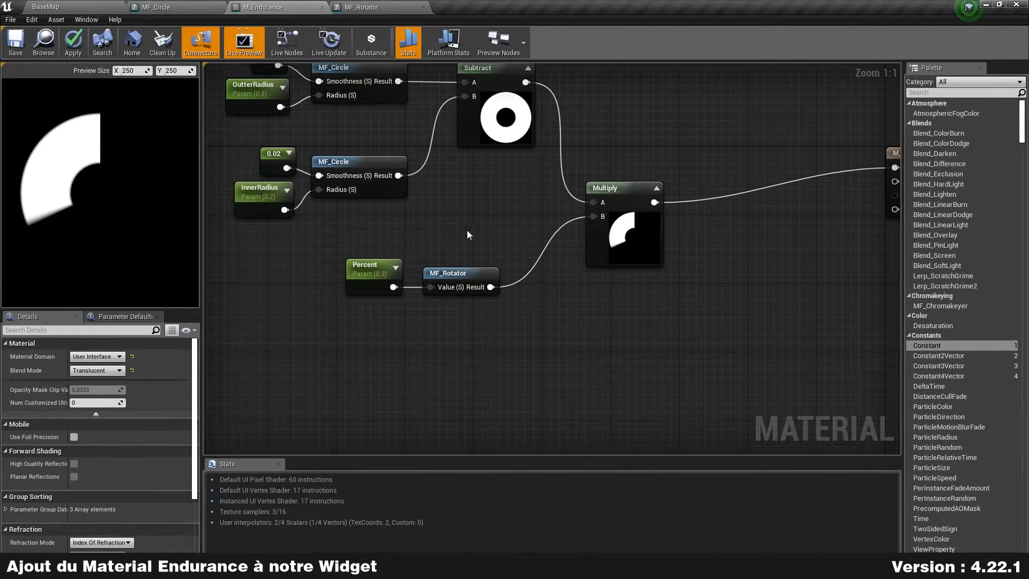
pyautogui.click(63, 5)
# Step: In WBP_Endurance, replace the EnduranceProgressBar widget with an Image widget filling the canvas
pyautogui.doubleClick(378, 448)
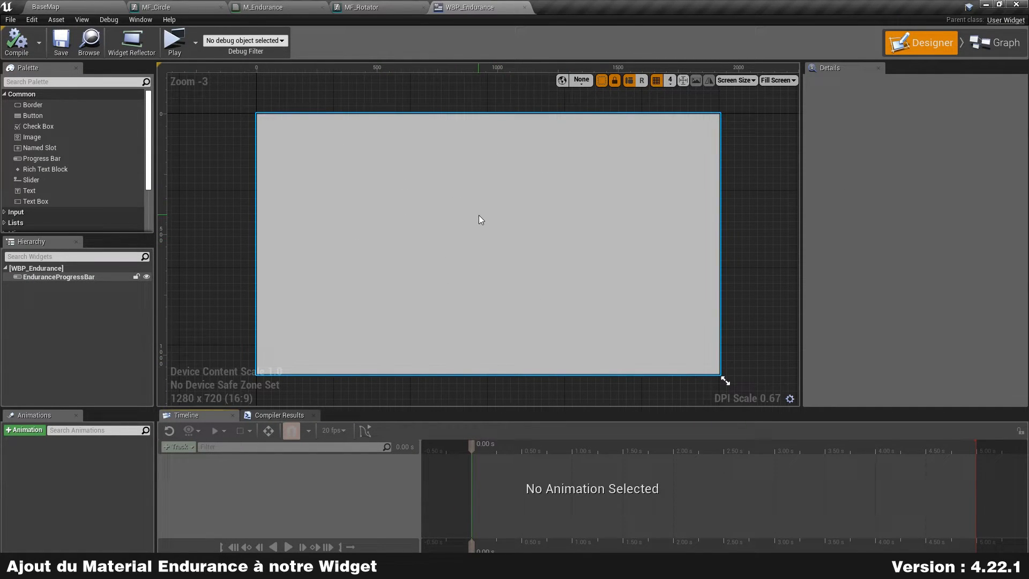
pyautogui.scroll(-1, 478, 215)
pyautogui.click(60, 277)
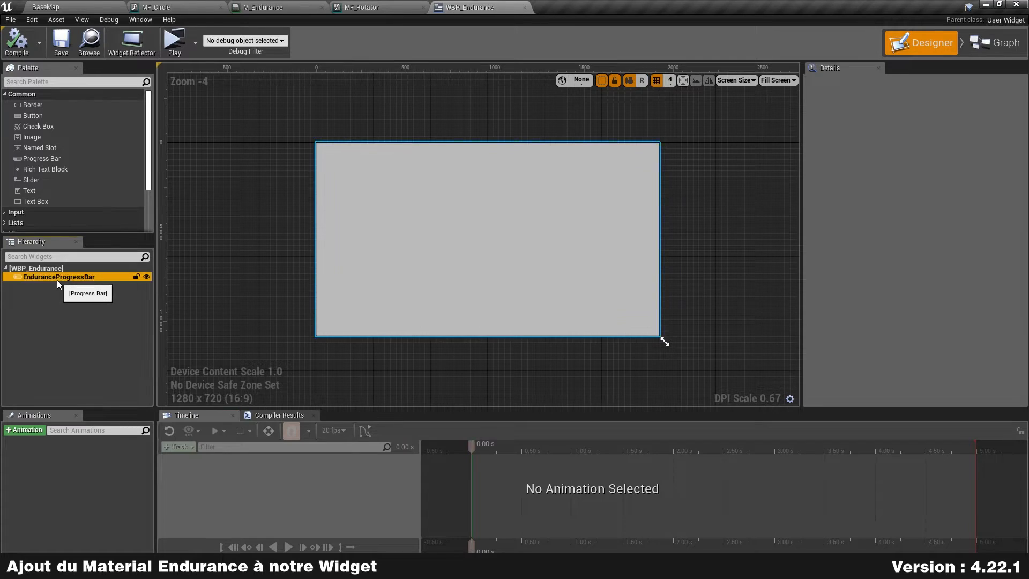
pyautogui.press('Delete')
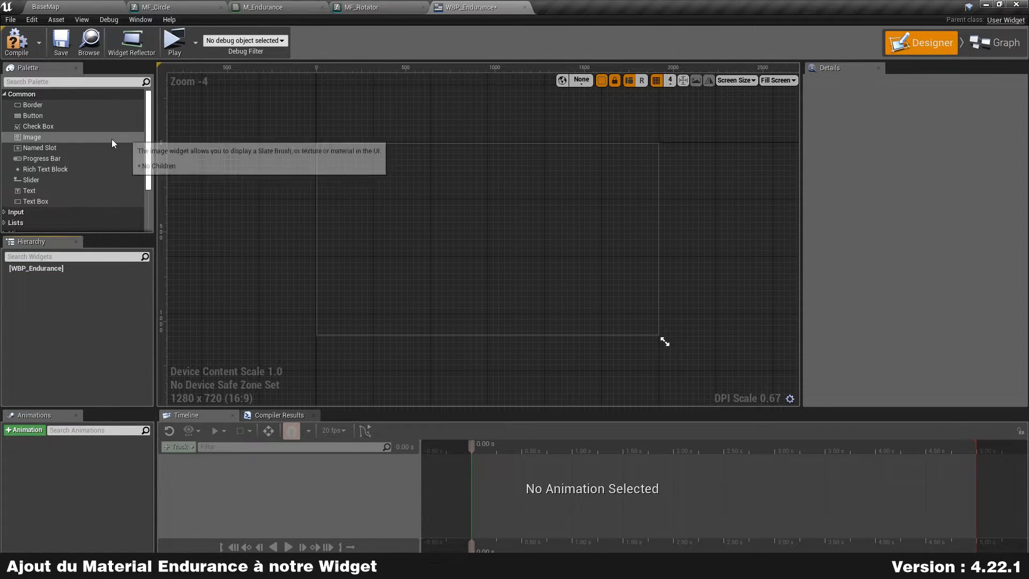
pyautogui.moveTo(33, 138); pyautogui.dragTo(464, 191)
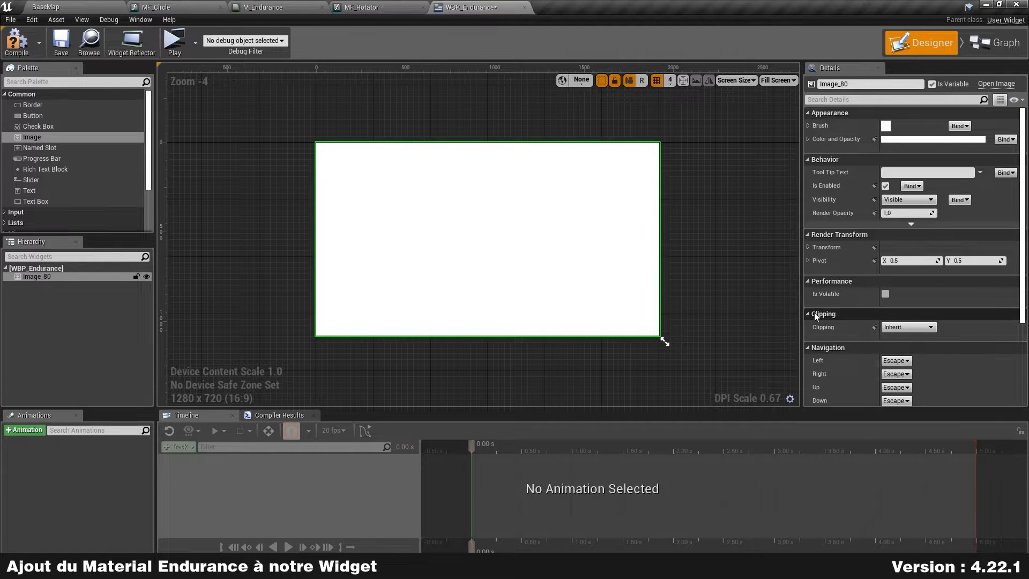
# Step: Set the image's Brush Image to M_Endurance and preview the widget at Desired on Screen size
pyautogui.click(809, 125)
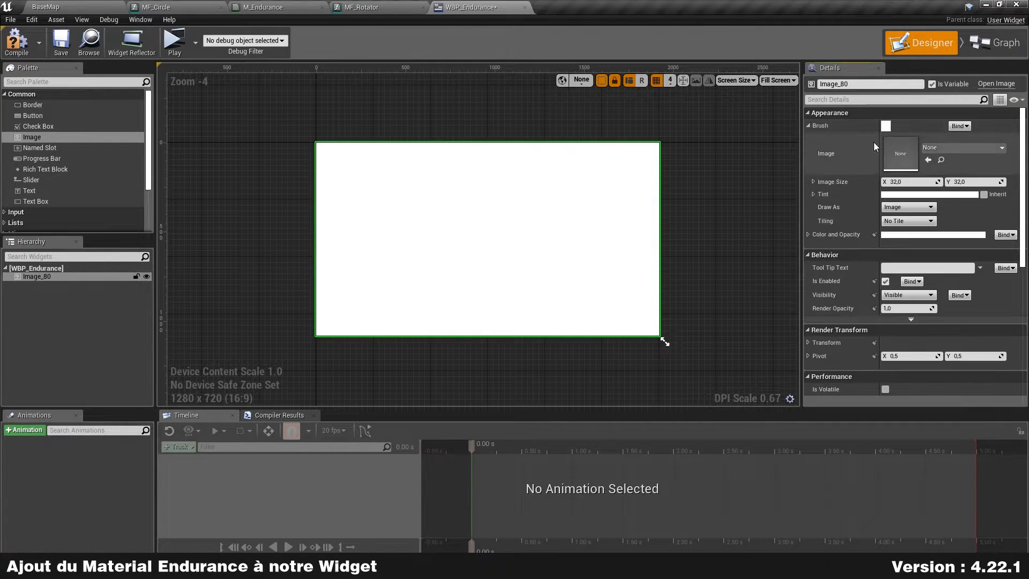
pyautogui.click(966, 149)
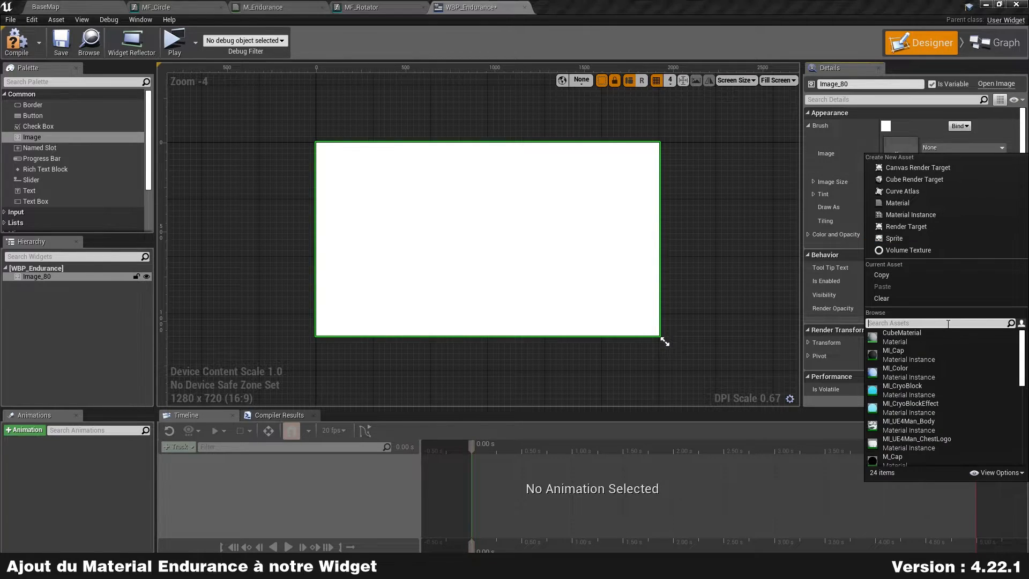
pyautogui.write('m_end')
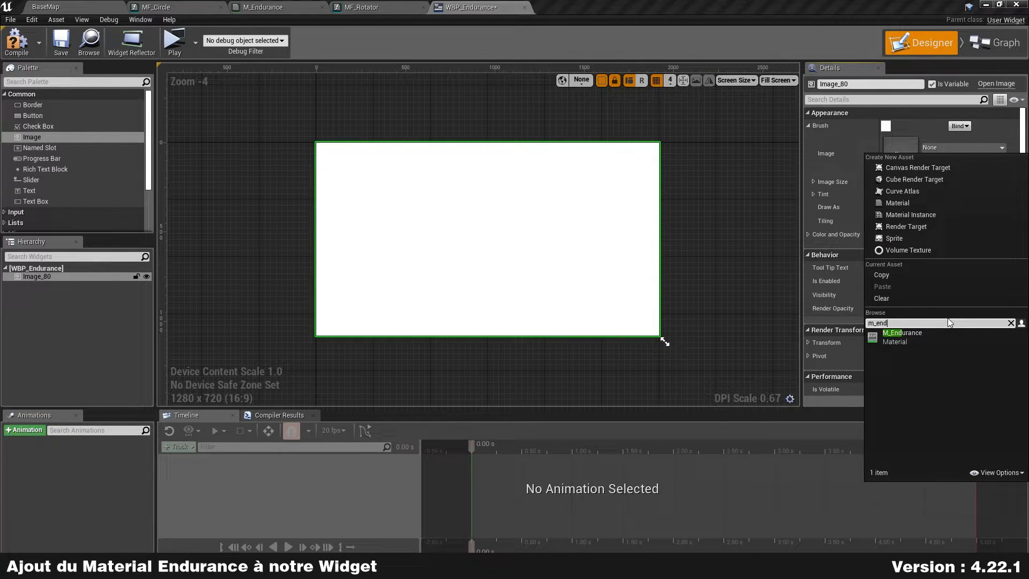
pyautogui.click(922, 342)
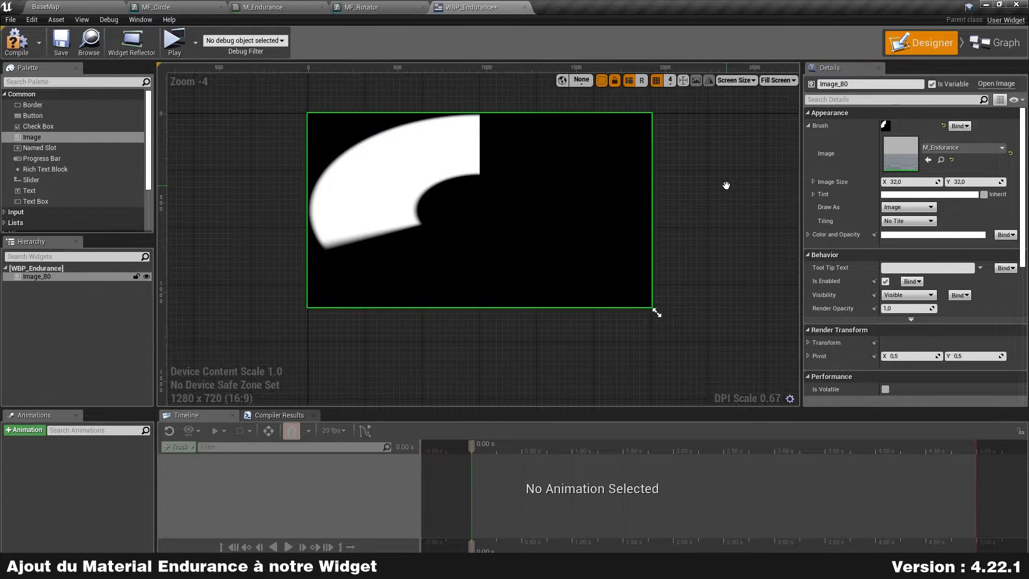
pyautogui.click(744, 80)
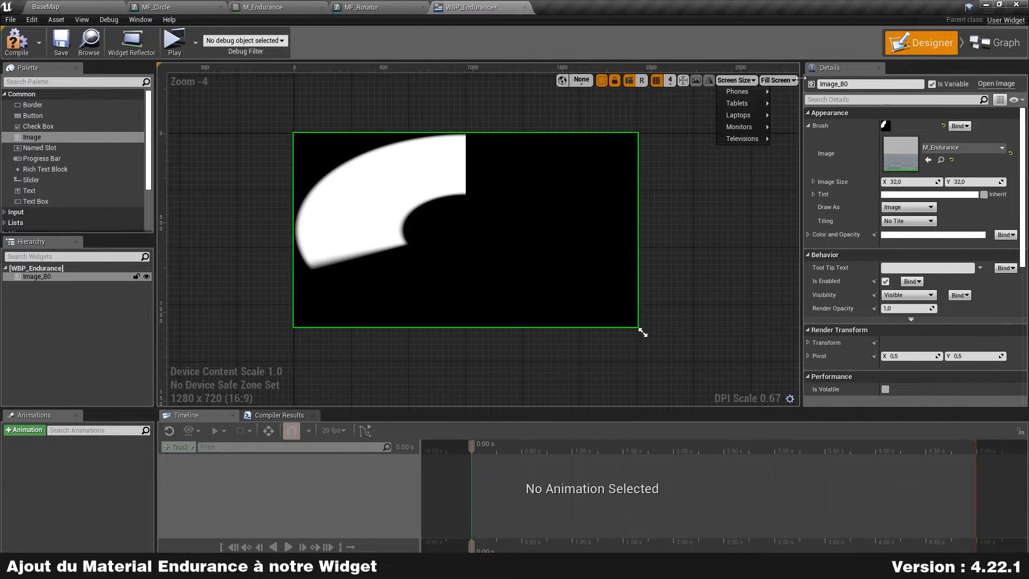
pyautogui.click(778, 80)
pyautogui.click(795, 127)
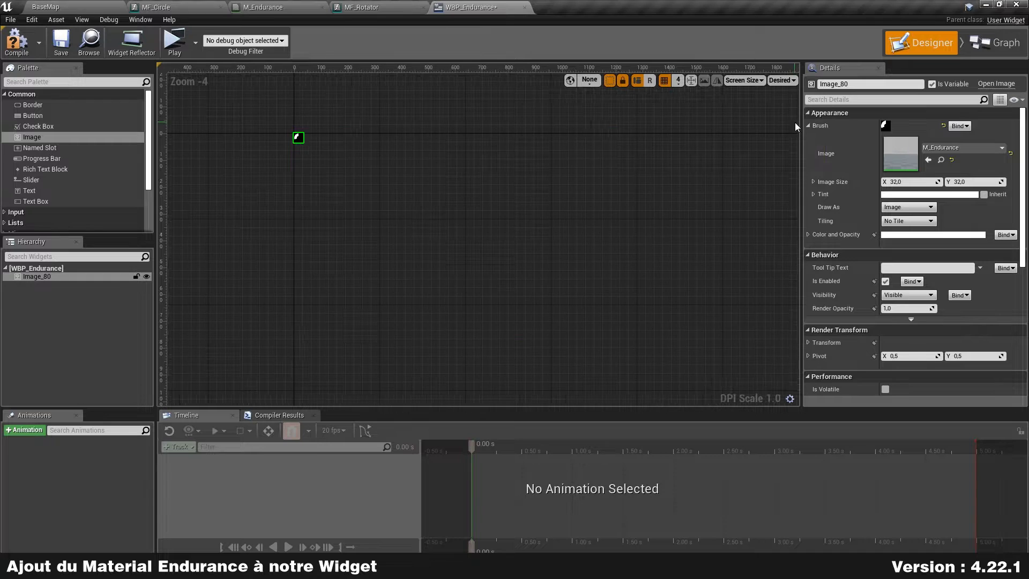
pyautogui.scroll(14, 409, 220)
pyautogui.moveTo(623, 314); pyautogui.dragTo(478, 70, button='right')
pyautogui.scroll(3, 588, 251)
pyautogui.moveTo(588, 251); pyautogui.dragTo(539, 119, button='right')
# Step: Inspect the event graph's Endurance Progress Bar and Bind Event nodes
pyautogui.click(1002, 51)
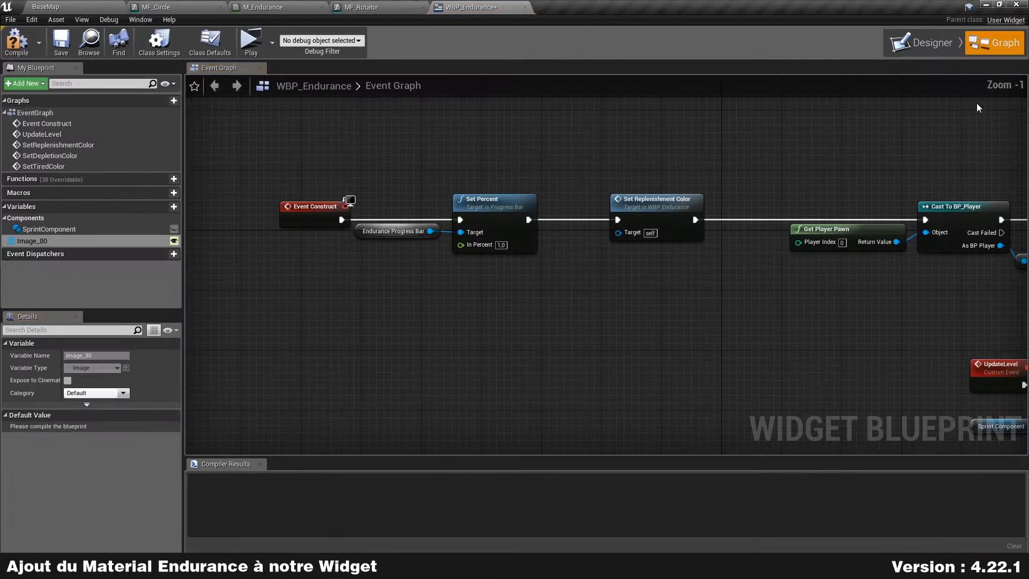
pyautogui.scroll(2, 657, 319)
pyautogui.scroll(-3, 806, 283)
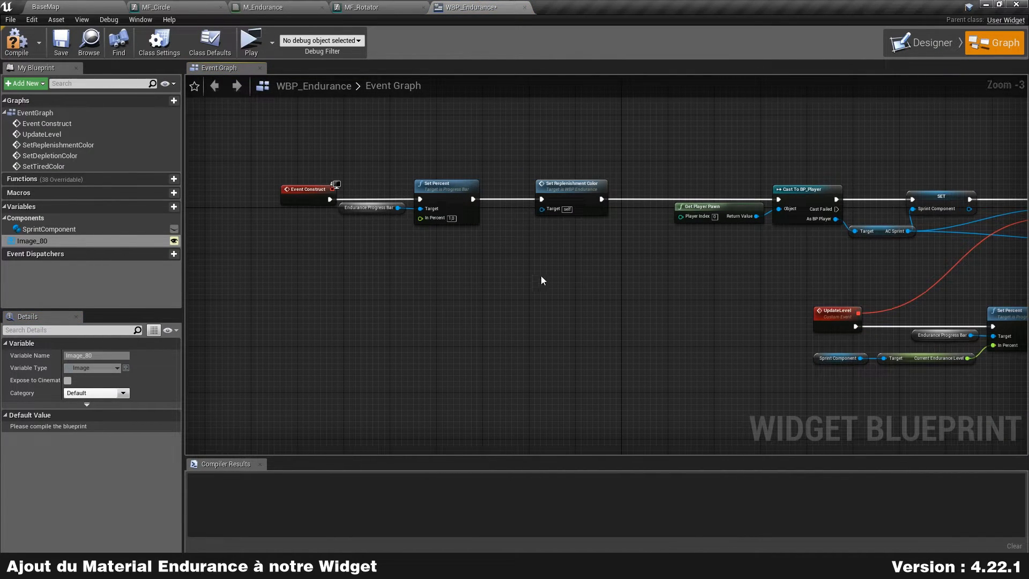
pyautogui.scroll(3, 372, 257)
pyautogui.moveTo(346, 256); pyautogui.dragTo(418, 130)
pyautogui.moveTo(419, 213); pyautogui.dragTo(346, 271)
pyautogui.scroll(-5, 646, 287)
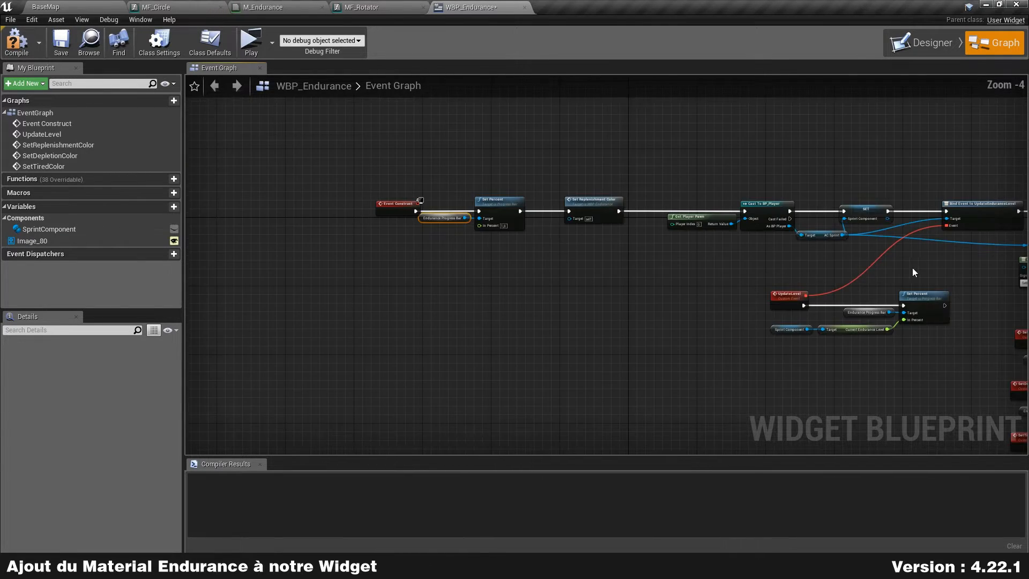
pyautogui.moveTo(905, 268); pyautogui.dragTo(636, 239, button='right')
pyautogui.scroll(2, 731, 285)
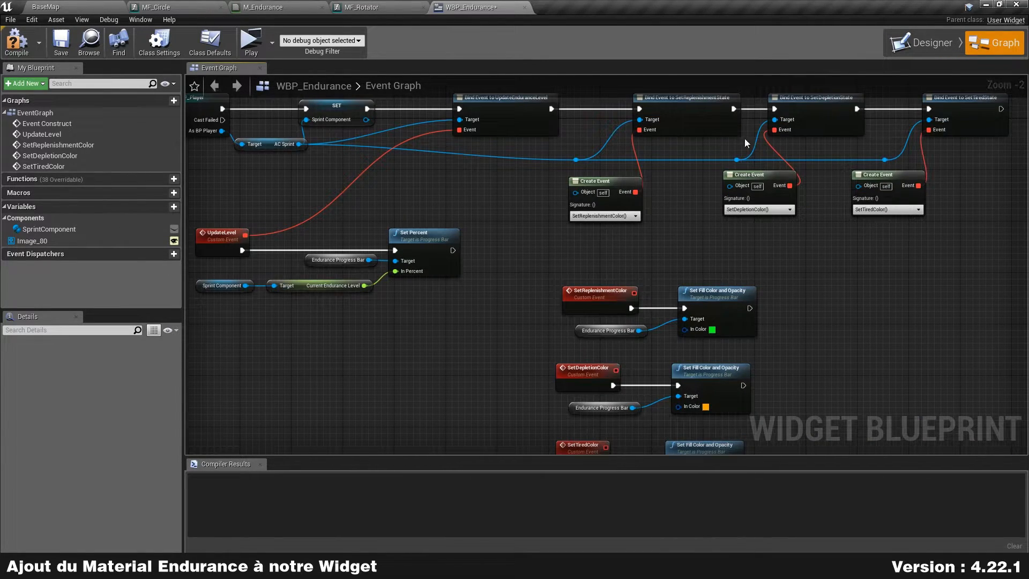
# Step: Rename the image widget to Gauge and compile the widget blueprint
pyautogui.click(926, 42)
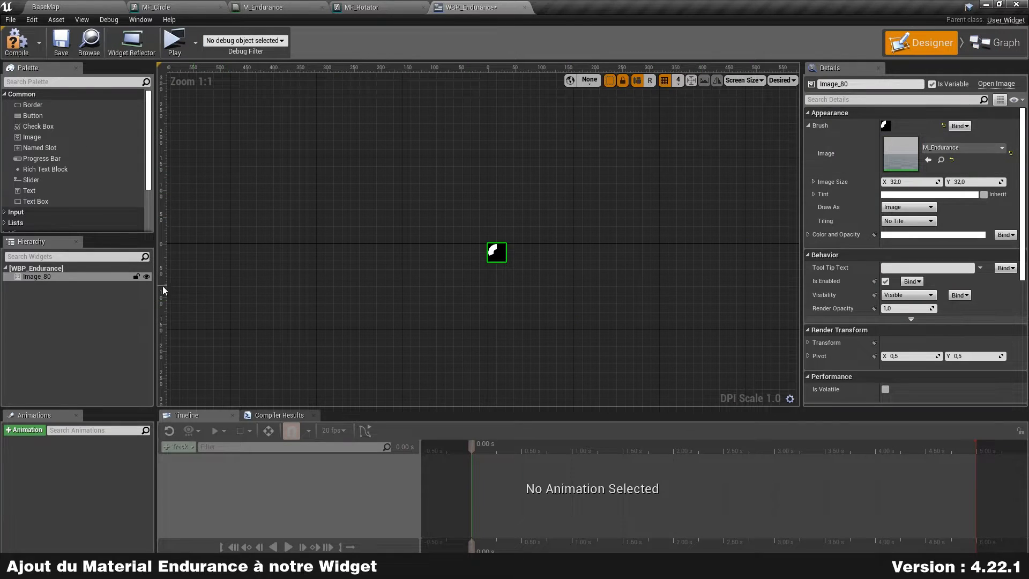
pyautogui.scroll(1, 528, 269)
pyautogui.click(890, 84)
pyautogui.write('Gauge')
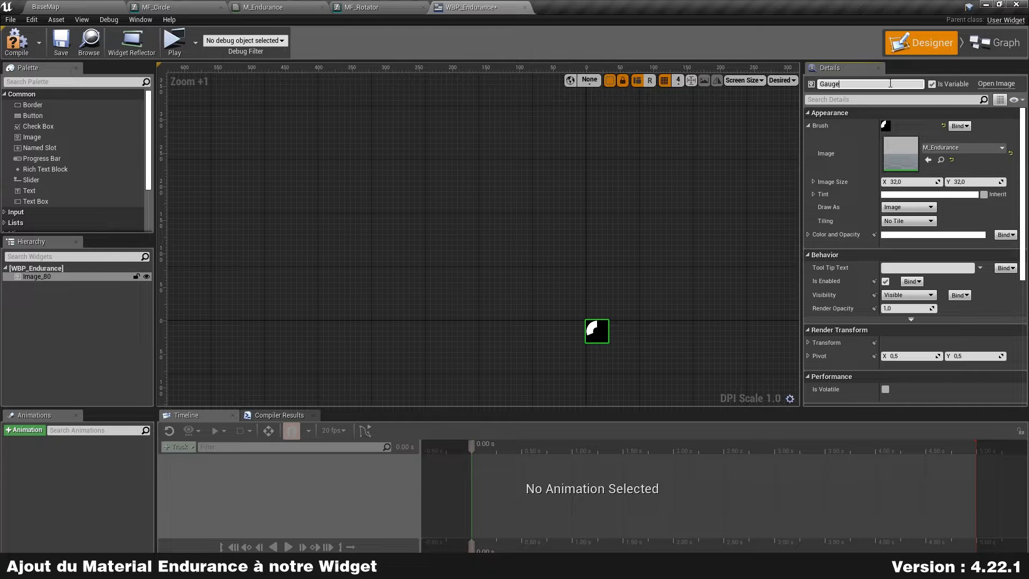
pyautogui.press('Return')
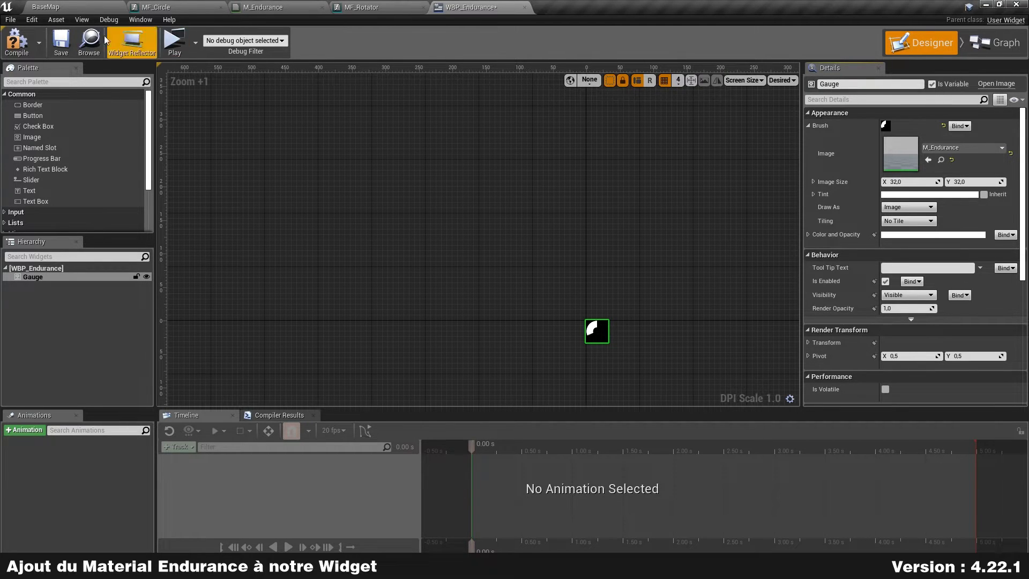
pyautogui.click(21, 45)
pyautogui.click(995, 42)
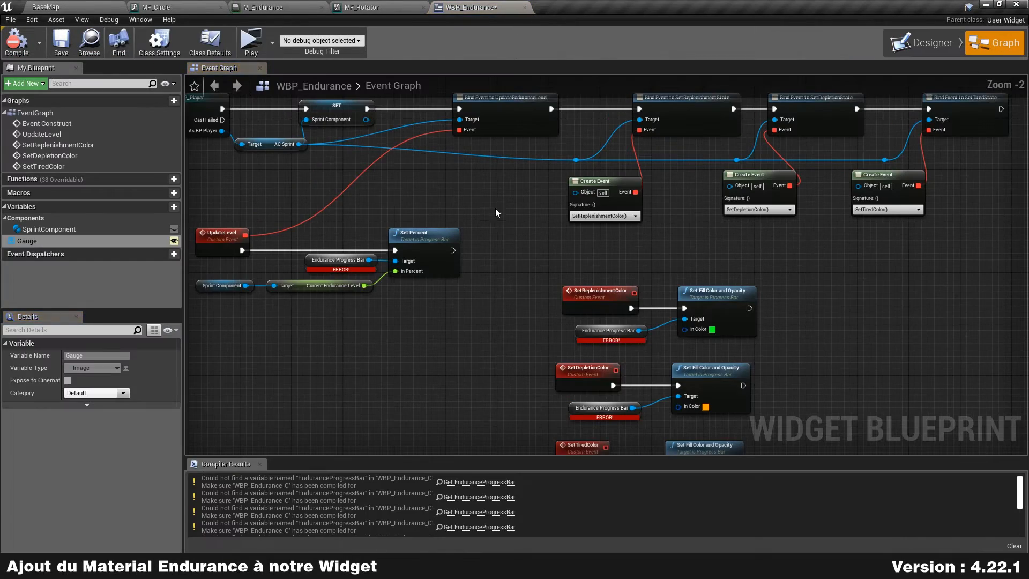
pyautogui.moveTo(414, 188); pyautogui.dragTo(648, 209, button='right')
pyautogui.moveTo(799, 206); pyautogui.dragTo(783, 211, button='right')
pyautogui.moveTo(464, 218); pyautogui.dragTo(633, 255, button='right')
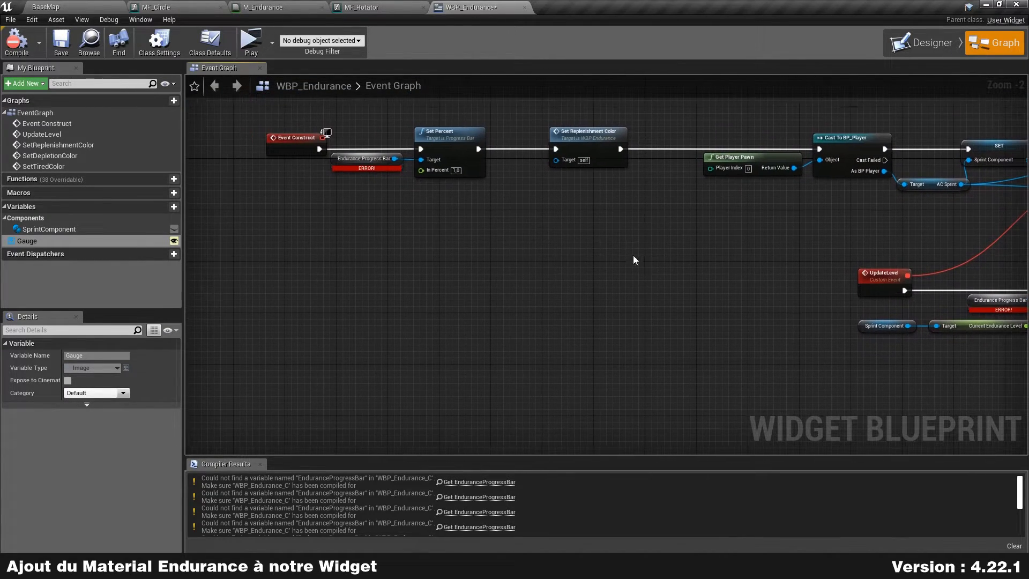
pyautogui.click(447, 158)
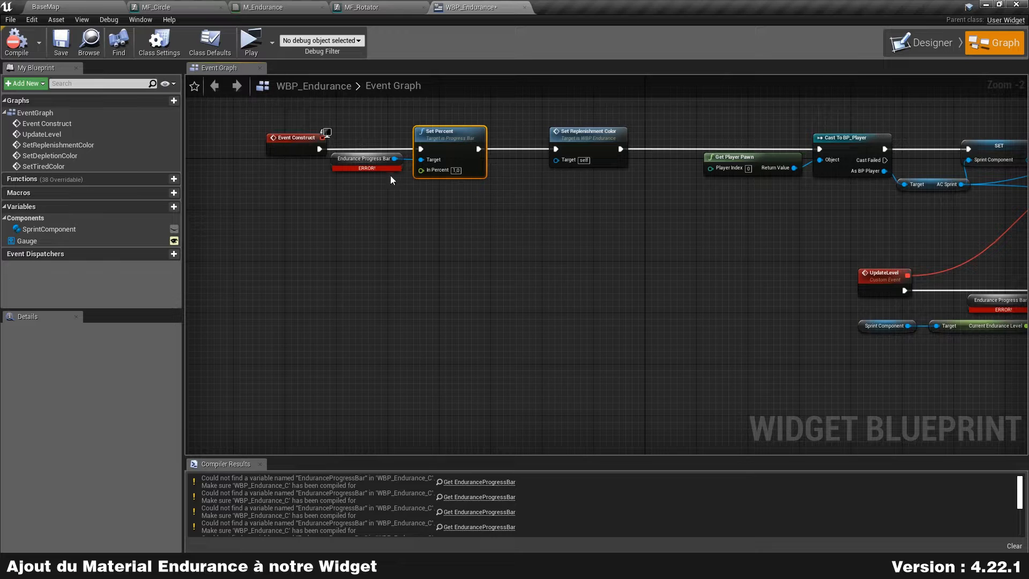
pyautogui.scroll(2, 388, 190)
pyautogui.moveTo(433, 300); pyautogui.dragTo(501, 159)
pyautogui.moveTo(503, 163)
pyautogui.mouseDown(button='right')
pyautogui.moveTo(464, 166)
pyautogui.moveTo(514, 168)
pyautogui.mouseUp(button='right')
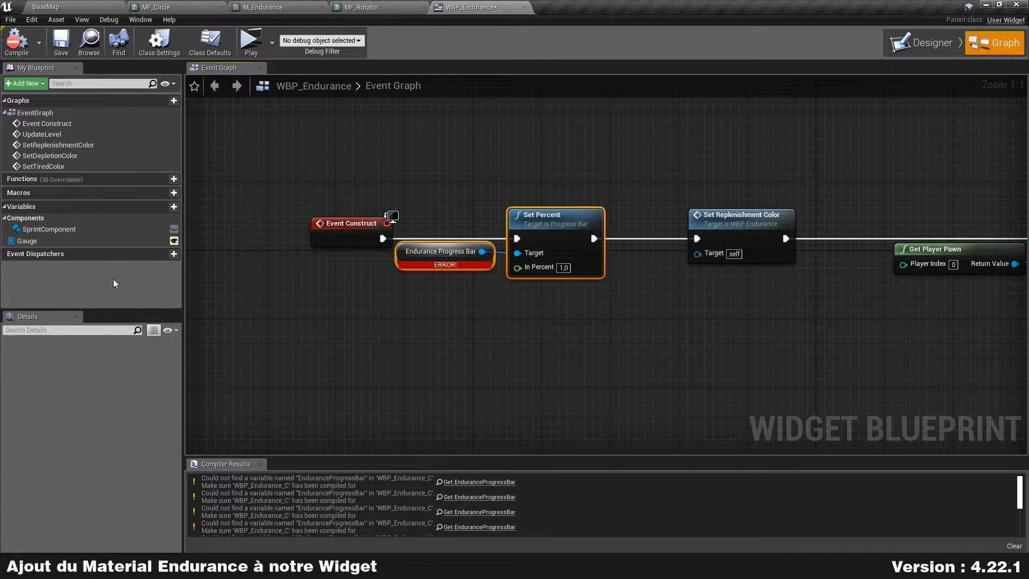
pyautogui.moveTo(735, 371); pyautogui.dragTo(705, 214, button='right')
pyautogui.moveTo(436, 203); pyautogui.dragTo(455, 298, button='right')
pyautogui.moveTo(797, 358); pyautogui.dragTo(710, 179, button='right')
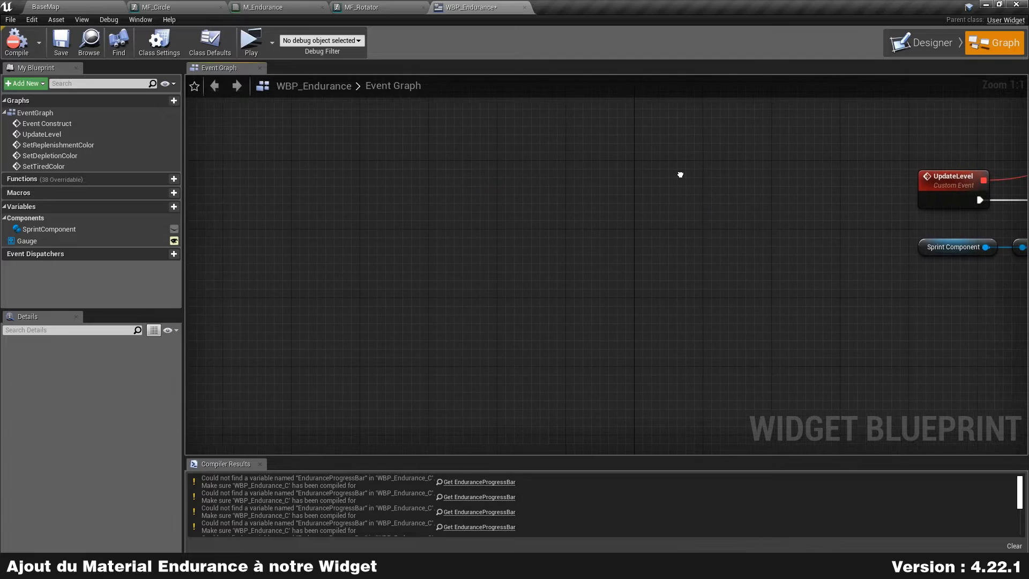
pyautogui.moveTo(446, 176); pyautogui.dragTo(560, 168, button='right')
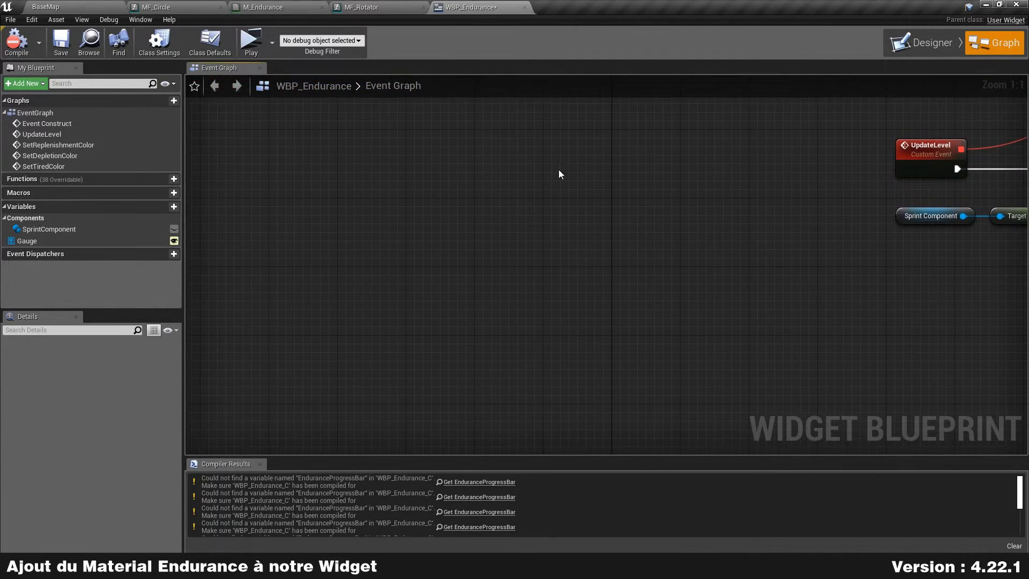
# Step: Add a Custom Event named SetPercent and make room beside Event Construct
pyautogui.rightClick(393, 182)
pyautogui.write('customeve')
pyautogui.press('Return')
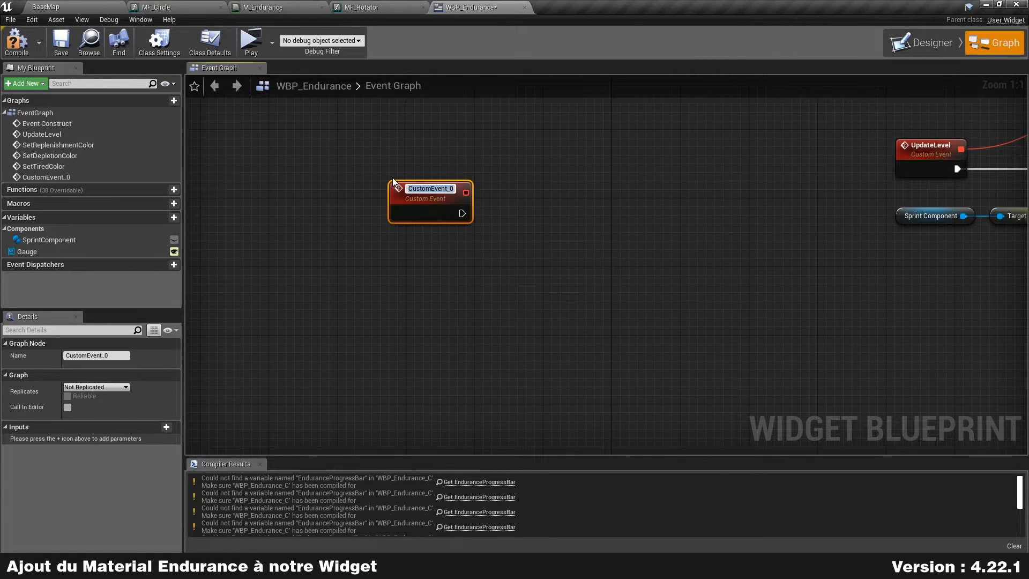
pyautogui.write('SetPercent')
pyautogui.press('Return')
pyautogui.click(323, 148)
pyautogui.moveTo(333, 118); pyautogui.dragTo(557, 321, button='right')
pyautogui.moveTo(409, 260); pyautogui.dragTo(611, 250, button='right')
pyautogui.moveTo(581, 169); pyautogui.dragTo(253, 170)
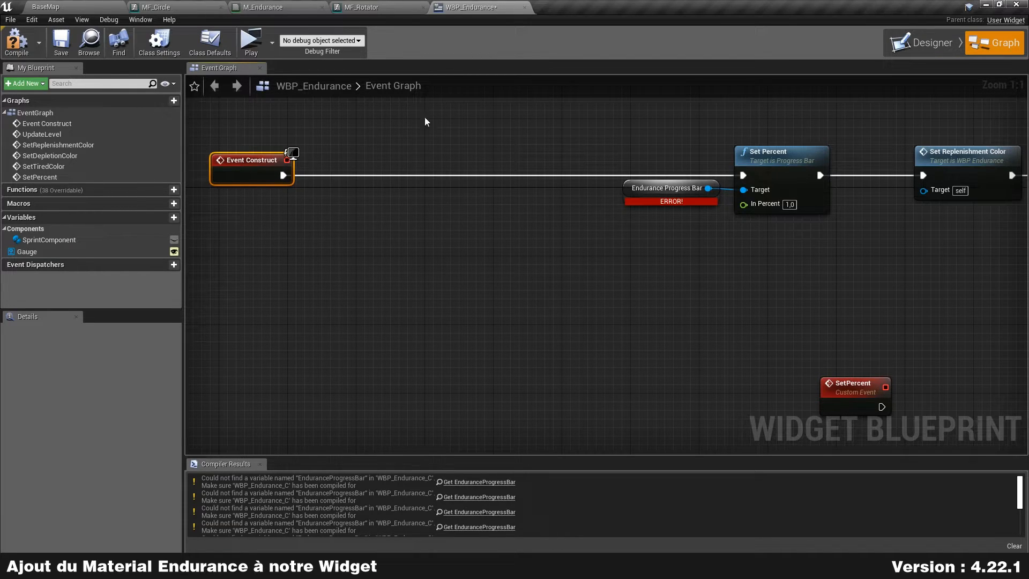
# Step: Call Get Dynamic Material on a Gauge reference right after Event Construct
pyautogui.moveTo(31, 252); pyautogui.dragTo(252, 211)
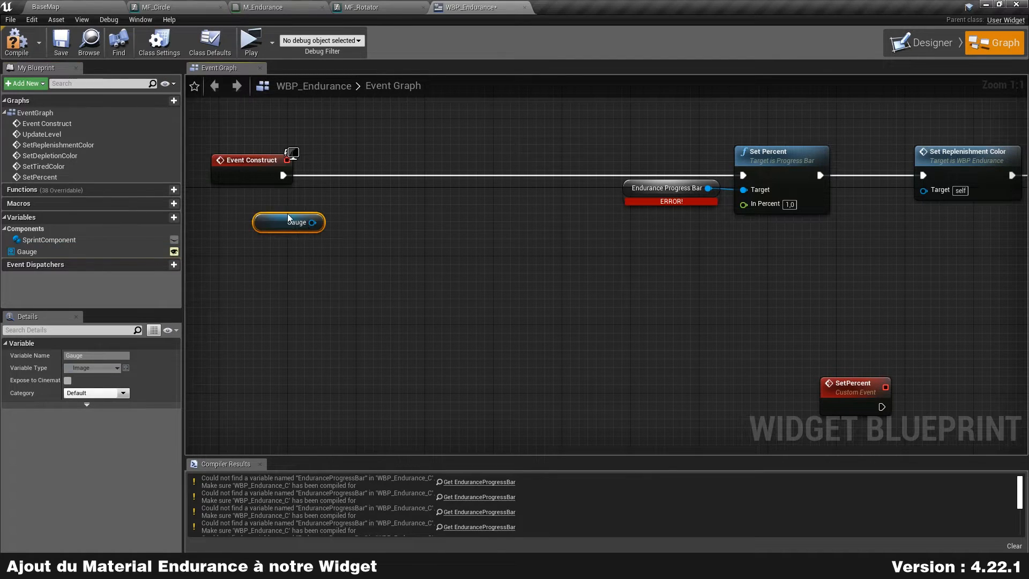
pyautogui.moveTo(312, 222); pyautogui.dragTo(352, 217)
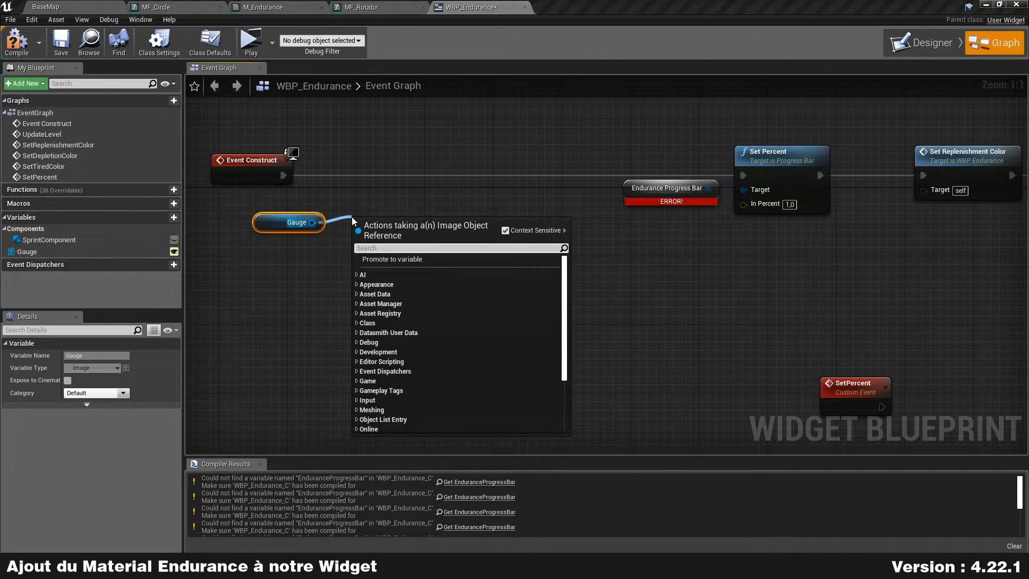
pyautogui.write('get dynamic')
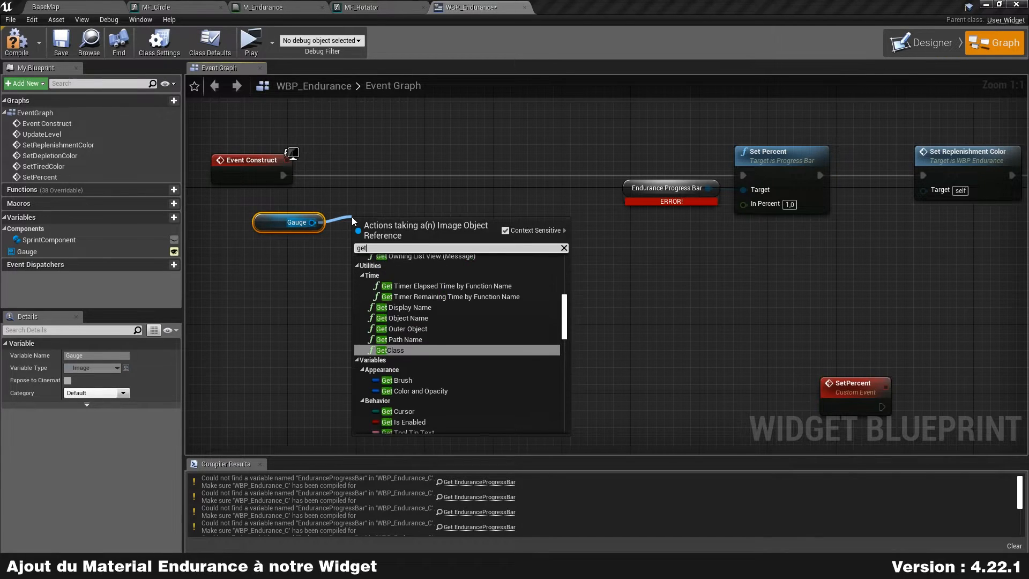
pyautogui.press('Return')
pyautogui.moveTo(425, 223); pyautogui.dragTo(389, 155)
pyautogui.moveTo(283, 176); pyautogui.dragTo(323, 175)
# Step: Promote the returned dynamic material to a new variable named Material
pyautogui.rightClick(410, 192)
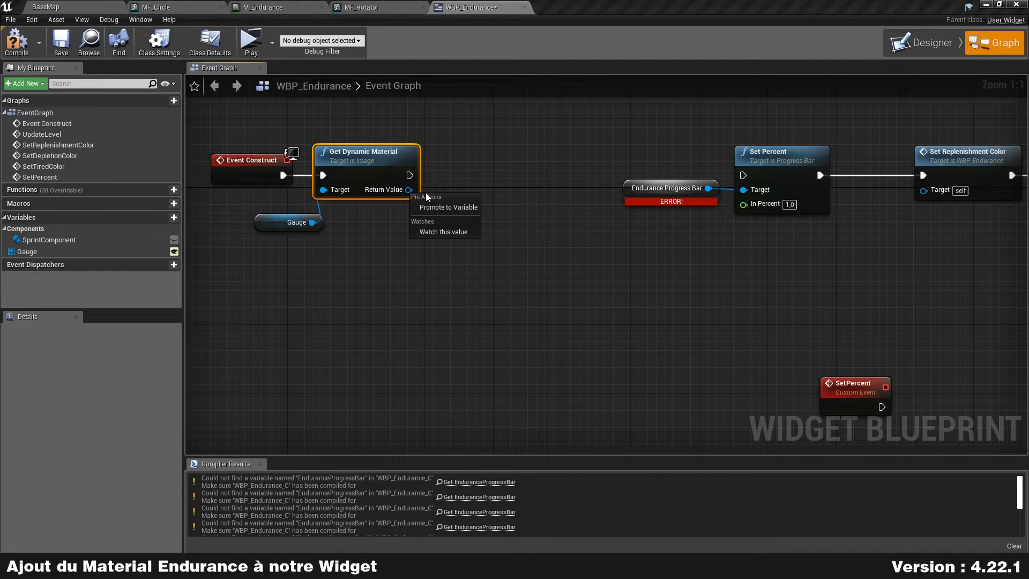
pyautogui.click(442, 207)
pyautogui.write('M')
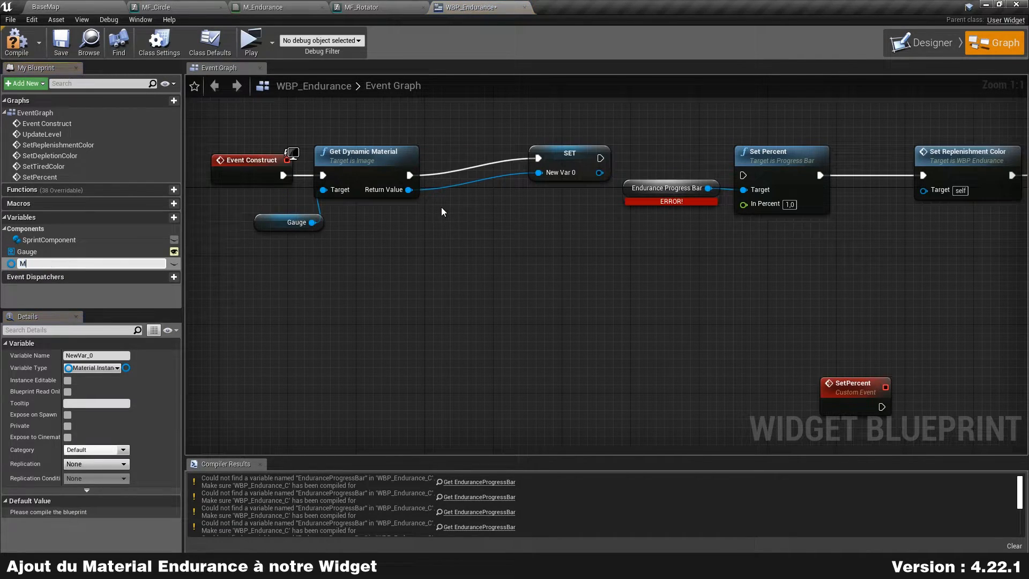
pyautogui.write('aterial')
pyautogui.press('Return')
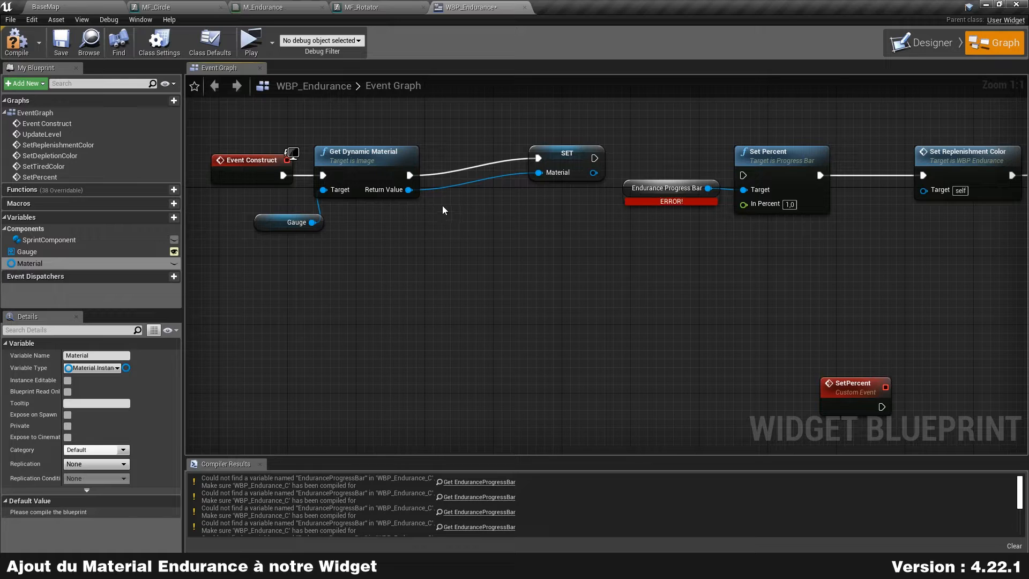
pyautogui.moveTo(568, 162); pyautogui.dragTo(742, 175)
# Step: Have SetPercent call Set Scalar Parameter Value on the Material variable
pyautogui.moveTo(874, 373); pyautogui.dragTo(797, 288, button='right')
pyautogui.moveTo(791, 308); pyautogui.dragTo(525, 268)
pyautogui.moveTo(658, 291); pyautogui.dragTo(651, 260, button='right')
pyautogui.keyDown('ctrl'); pyautogui.moveTo(41, 262); pyautogui.dragTo(486, 276); pyautogui.keyUp('ctrl')
pyautogui.moveTo(547, 285); pyautogui.dragTo(599, 237)
pyautogui.write('setscalar')
pyautogui.press('Return')
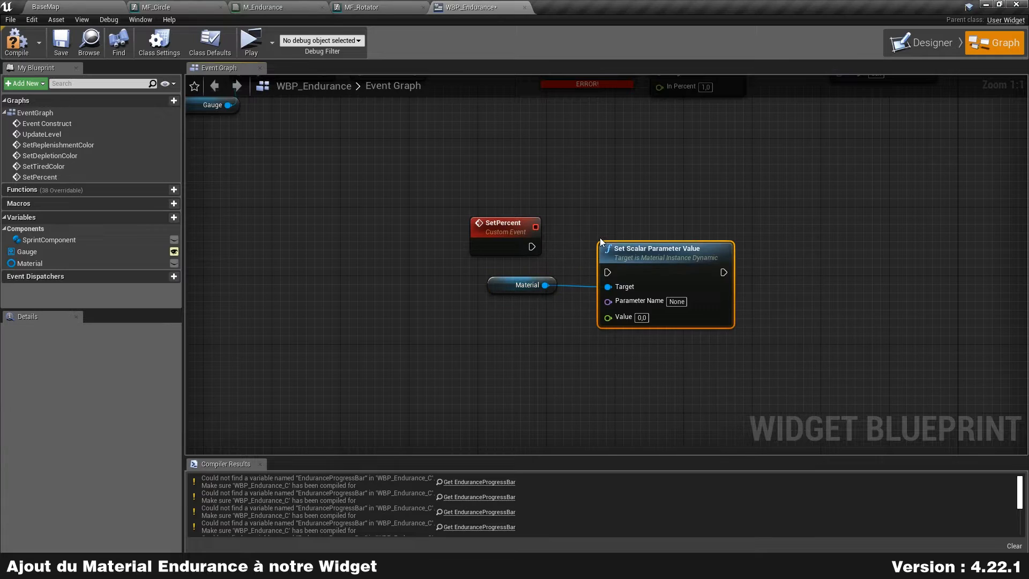
pyautogui.moveTo(532, 246); pyautogui.dragTo(607, 272)
pyautogui.moveTo(643, 262); pyautogui.dragTo(626, 236)
pyautogui.moveTo(501, 284); pyautogui.dragTo(486, 275)
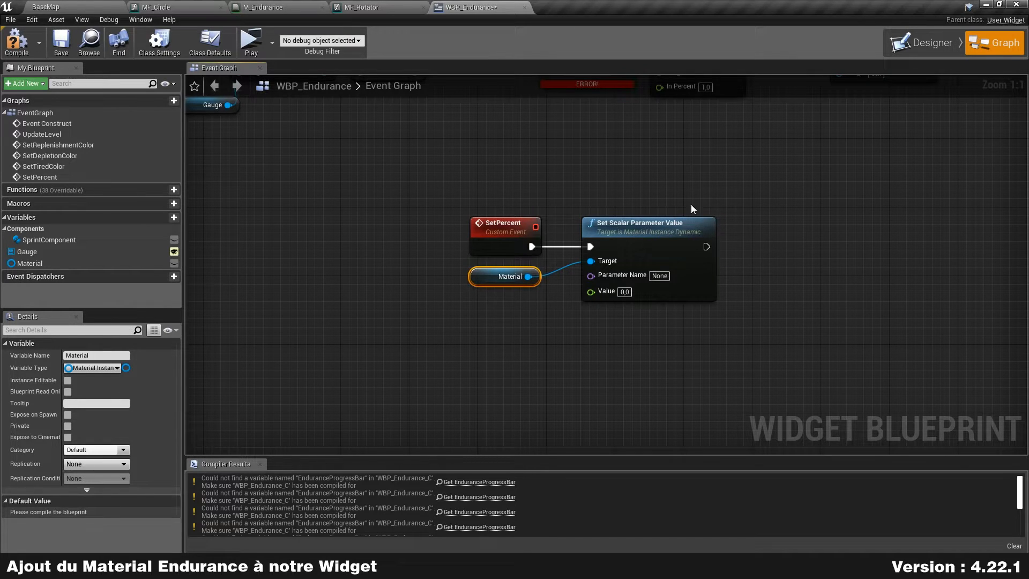
# Step: Check the Percent parameter's name in the M_Endurance material graph
pyautogui.click(659, 275)
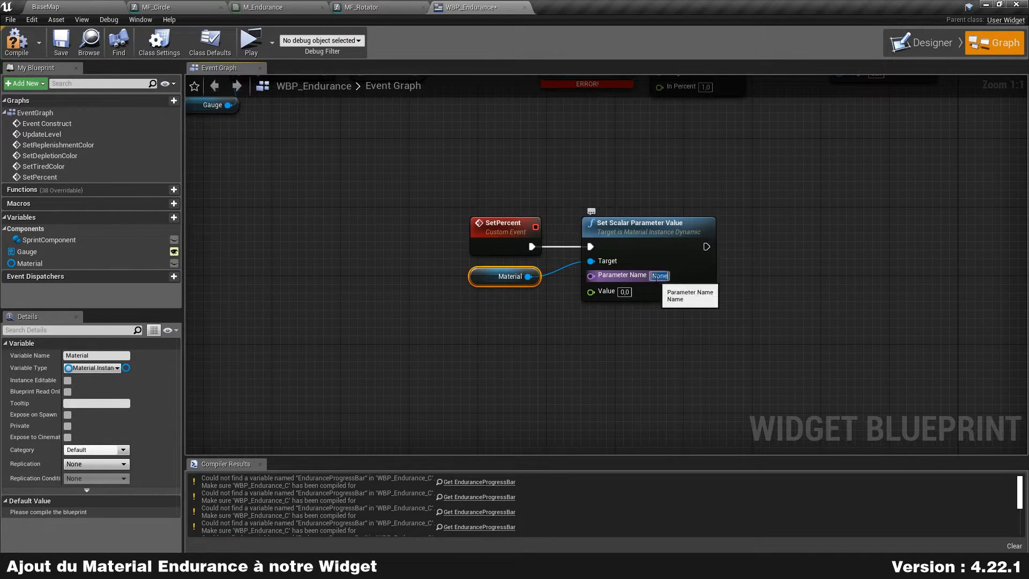
pyautogui.click(417, 160)
pyautogui.click(261, 6)
pyautogui.moveTo(526, 178); pyautogui.dragTo(641, 133, button='right')
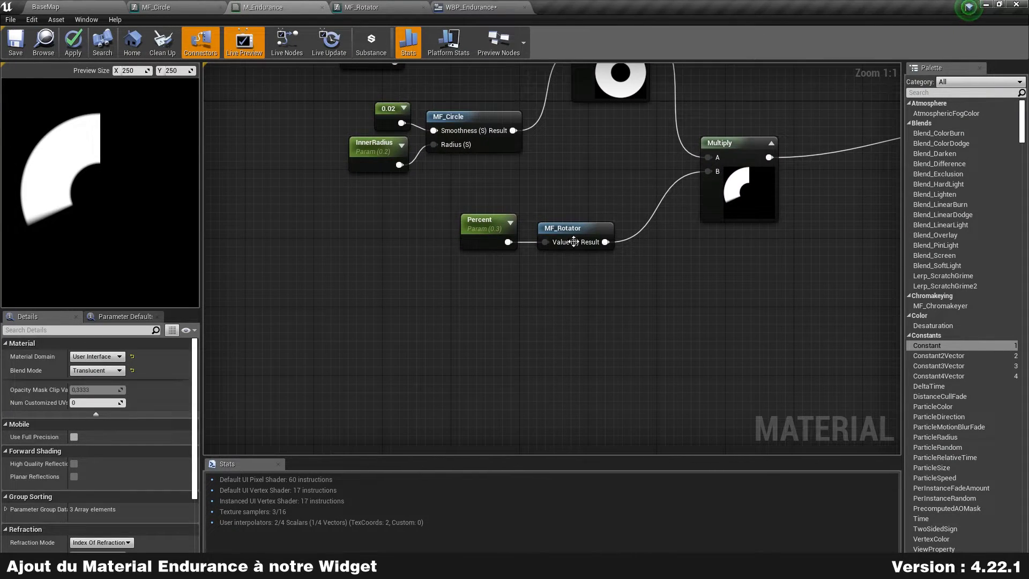
pyautogui.click(493, 238)
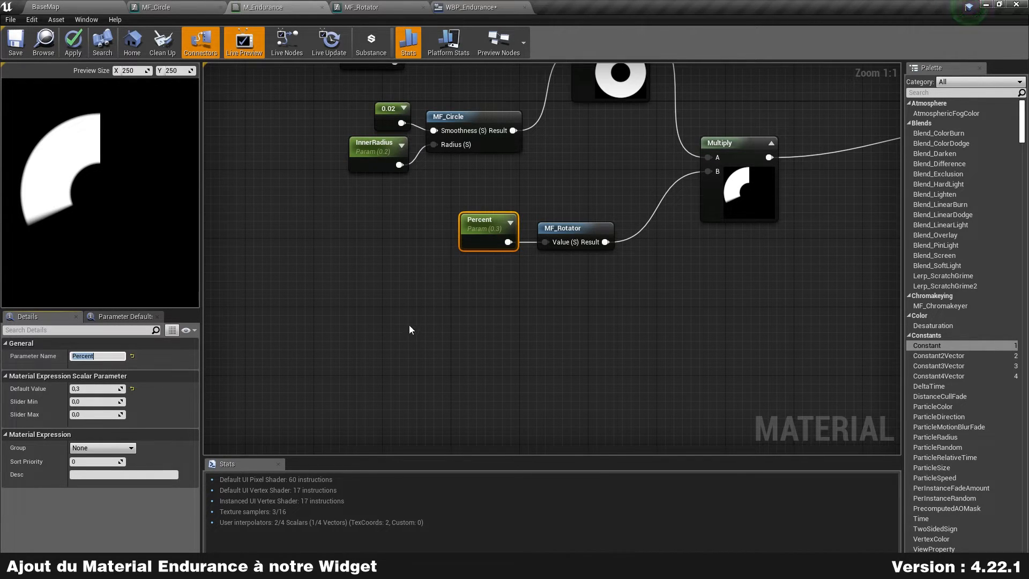
pyautogui.click(339, 228)
pyautogui.click(469, 7)
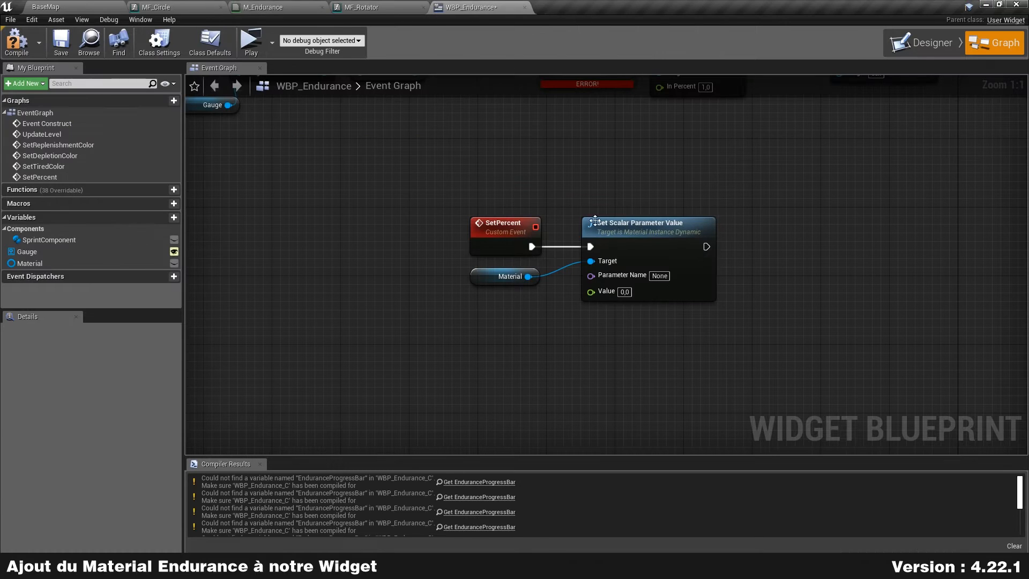
# Step: Set the scalar Parameter Name to Percent and give SetPercent a Value input feeding it
pyautogui.click(660, 277)
pyautogui.write('Percent')
pyautogui.click(569, 329)
pyautogui.moveTo(659, 336); pyautogui.dragTo(660, 416, button='right')
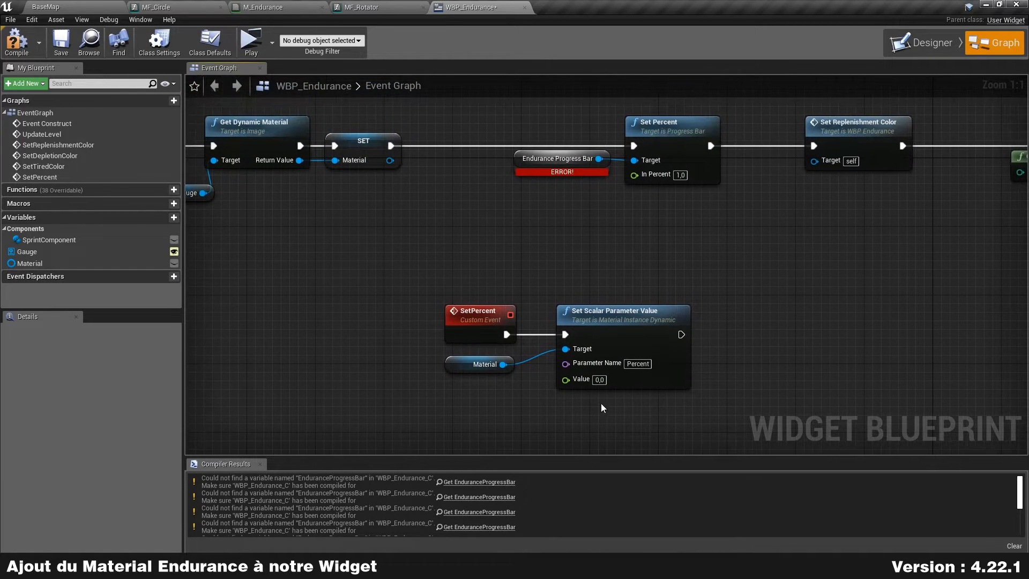
pyautogui.moveTo(566, 378); pyautogui.dragTo(459, 333)
pyautogui.moveTo(467, 385); pyautogui.dragTo(484, 336)
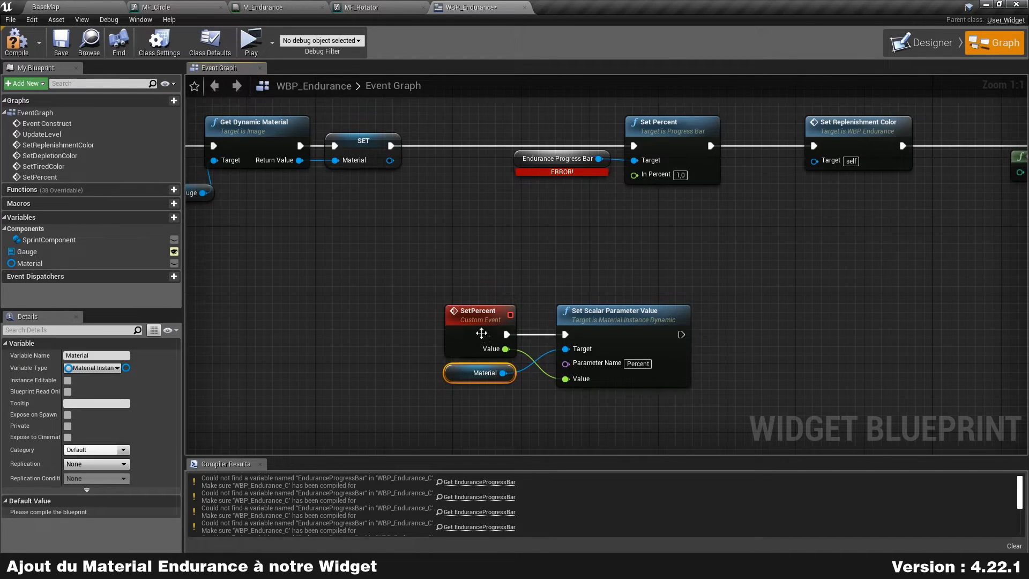
pyautogui.moveTo(568, 235); pyautogui.dragTo(486, 214, button='right')
# Step: Compile and delete the old progress-bar getter and Set Percent nodes
pyautogui.click(17, 42)
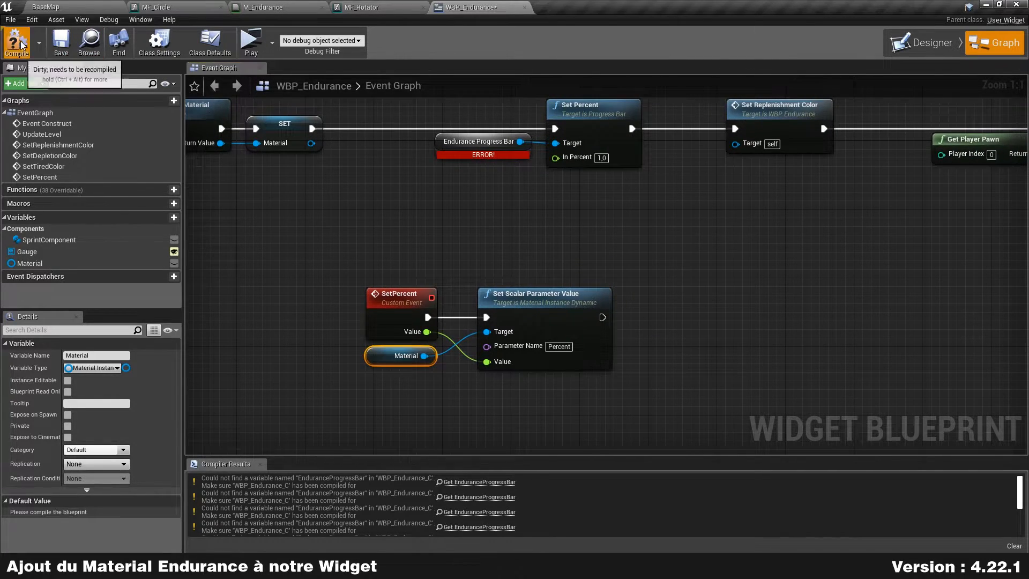
pyautogui.moveTo(441, 187); pyautogui.dragTo(457, 258, button='right')
pyautogui.moveTo(458, 258); pyautogui.dragTo(643, 127)
pyautogui.press('Delete')
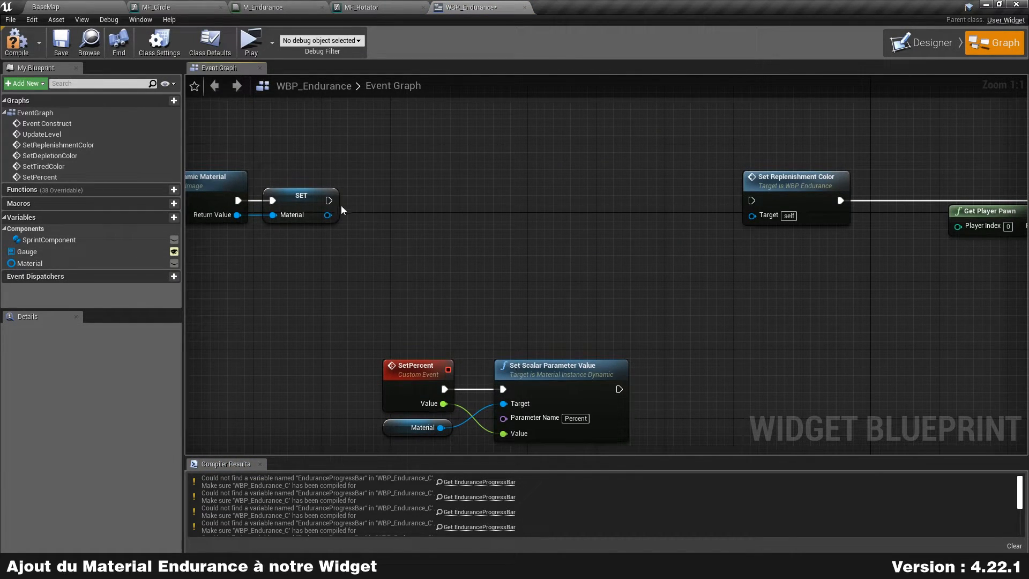
# Step: After SET, call the widget's Set Percent with Value 1.0, chained into Set Replenishment Color
pyautogui.moveTo(328, 200); pyautogui.dragTo(474, 205)
pyautogui.write('set')
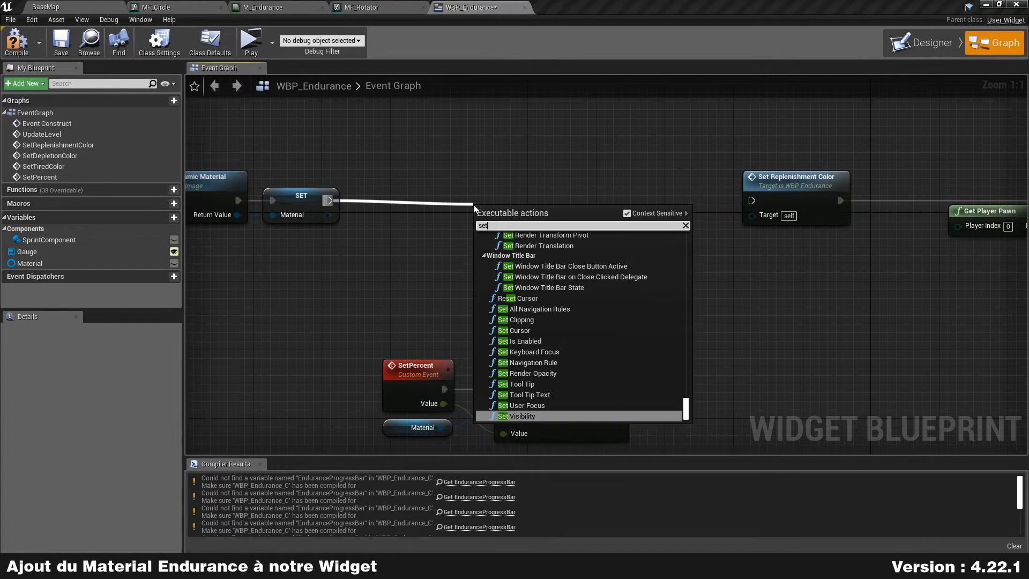
pyautogui.write(' percent')
pyautogui.press('Return')
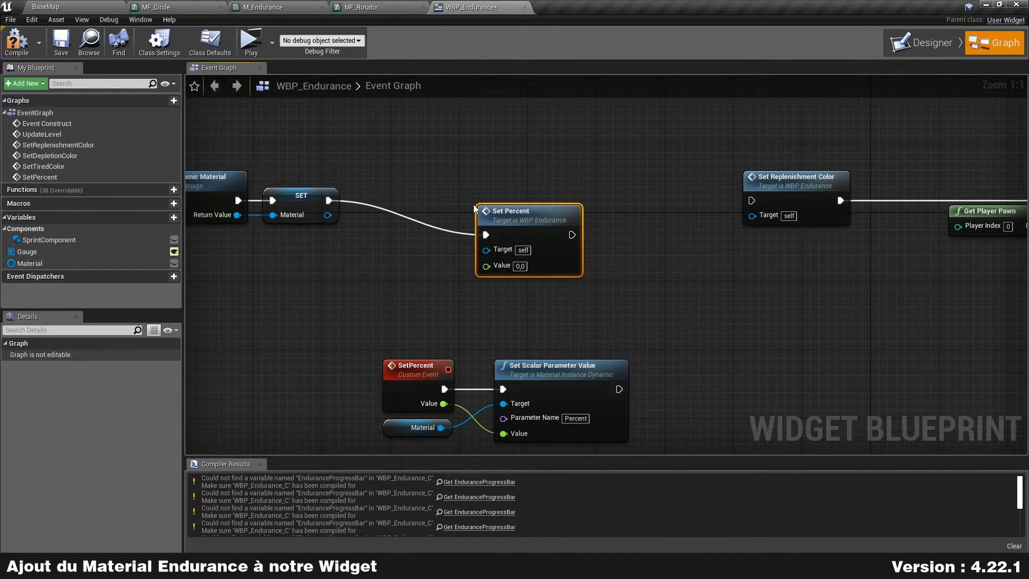
pyautogui.moveTo(553, 223); pyautogui.dragTo(510, 188)
pyautogui.click(477, 232)
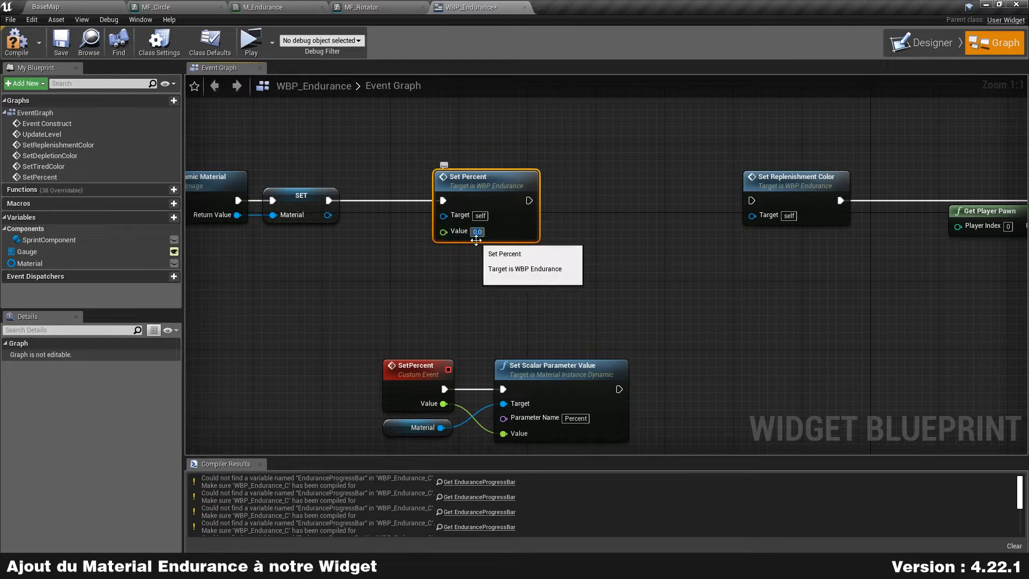
pyautogui.press('Return')
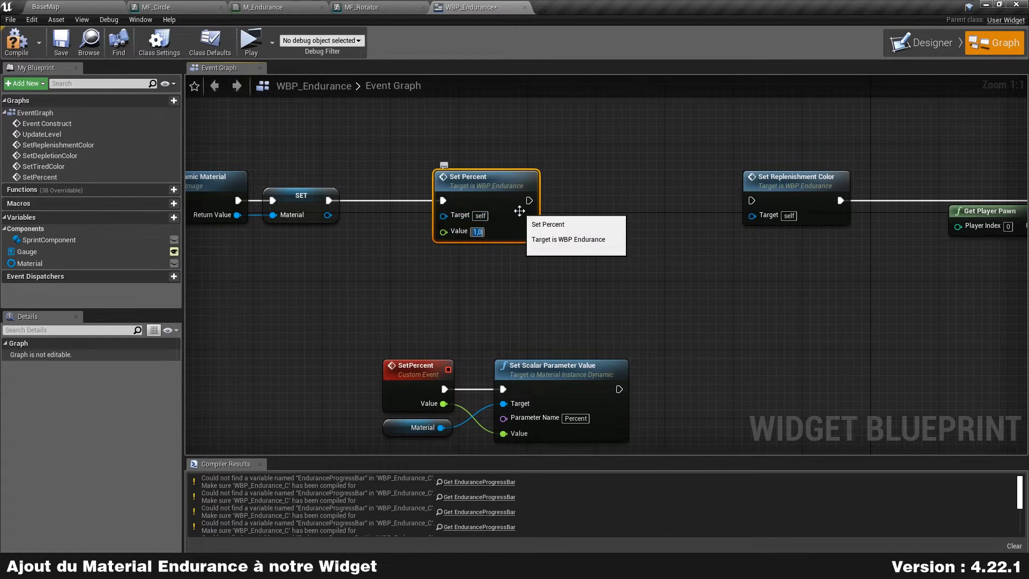
pyautogui.moveTo(529, 200); pyautogui.dragTo(752, 200)
# Step: In UpdateLevel, replace the old Set Percent with the widget's, passing Current Endurance Level
pyautogui.scroll(-2, 811, 301)
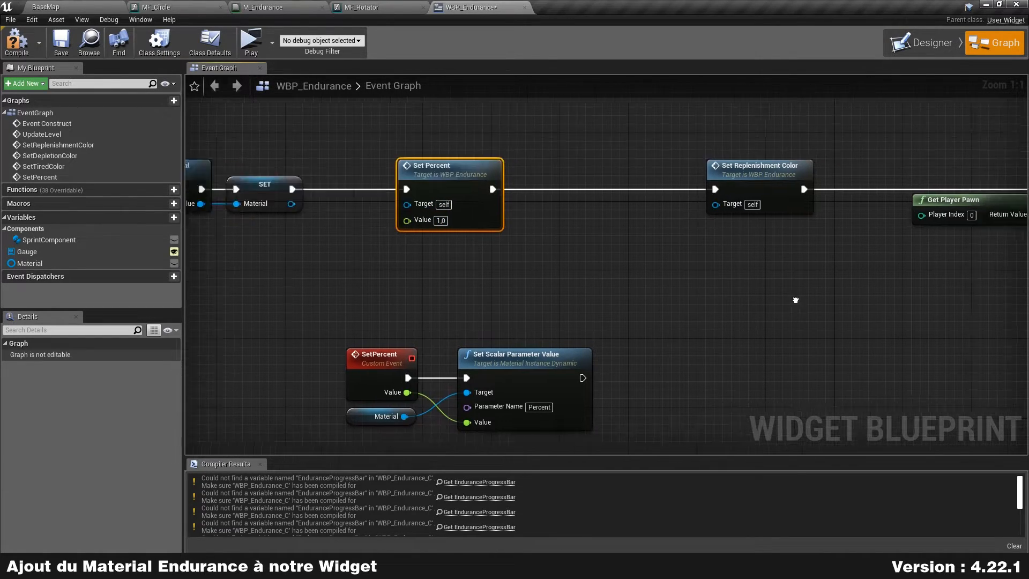
pyautogui.moveTo(833, 257); pyautogui.dragTo(442, 220, button='right')
pyautogui.moveTo(826, 307); pyautogui.dragTo(730, 293, button='right')
pyautogui.scroll(2, 573, 292)
pyautogui.moveTo(571, 237); pyautogui.dragTo(672, 260)
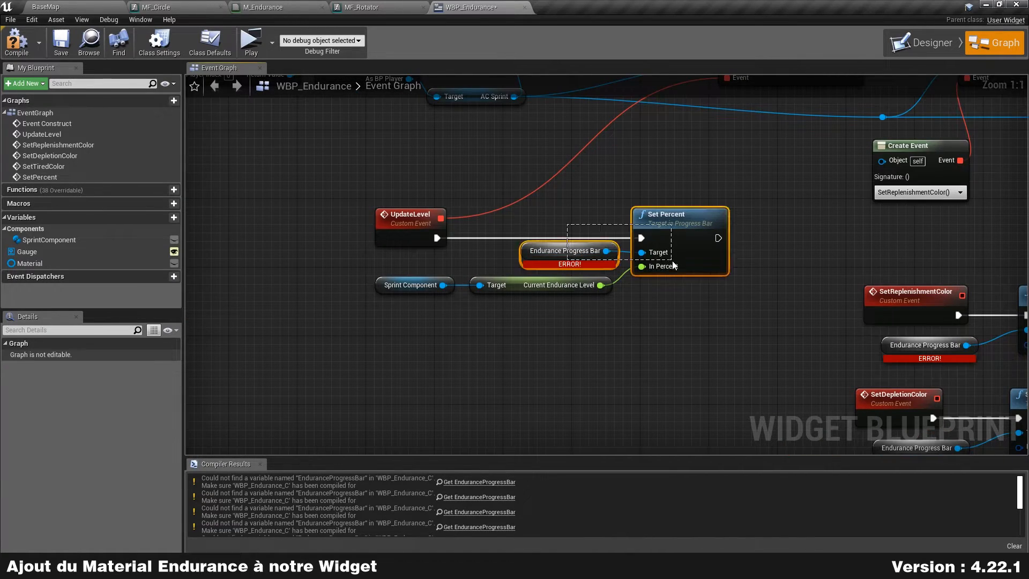
pyautogui.press('Delete')
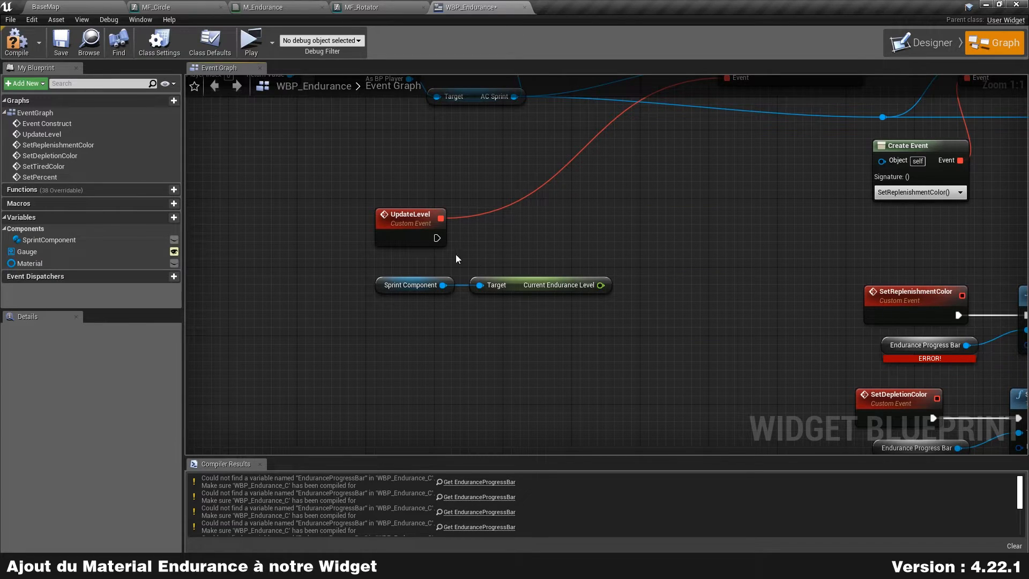
pyautogui.moveTo(437, 238); pyautogui.dragTo(626, 235)
pyautogui.write('set')
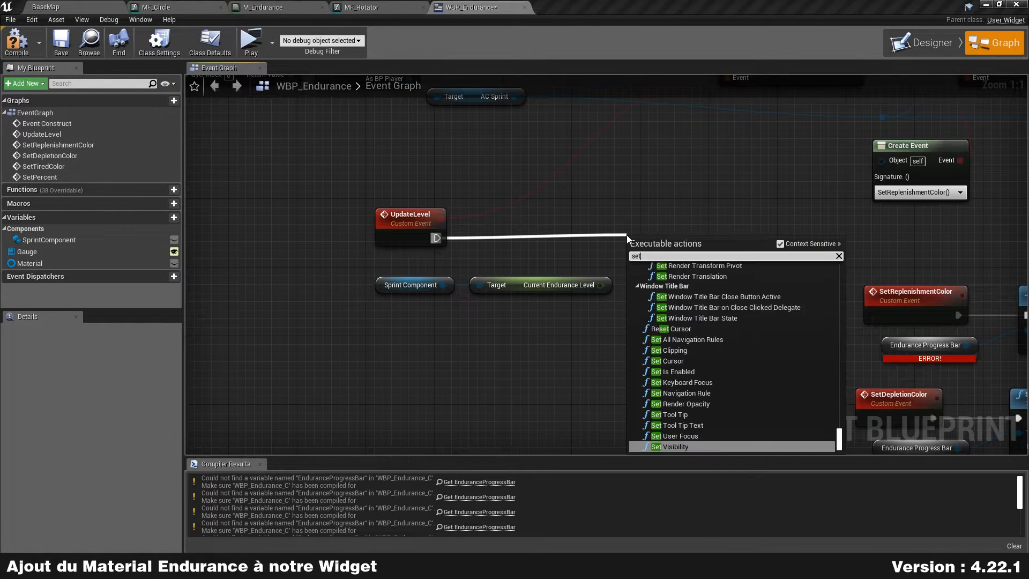
pyautogui.write(' percent')
pyautogui.press('Return')
pyautogui.moveTo(641, 251); pyautogui.dragTo(641, 225)
pyautogui.moveTo(601, 284); pyautogui.dragTo(634, 271)
# Step: Select the three getters and their Set Fill Color nodes
pyautogui.moveTo(928, 260); pyautogui.dragTo(728, 263, button='right')
pyautogui.scroll(-3, 728, 262)
pyautogui.moveTo(885, 285); pyautogui.dragTo(723, 165, button='right')
pyautogui.scroll(3, 614, 300)
pyautogui.moveTo(539, 220); pyautogui.dragTo(473, 281, button='right')
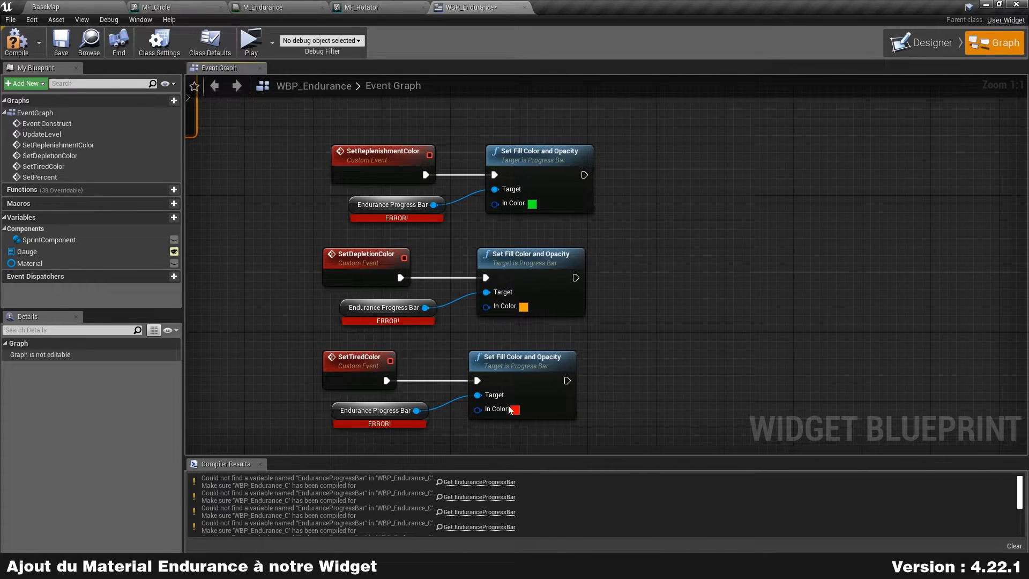
pyautogui.moveTo(413, 449); pyautogui.dragTo(413, 420, button='right')
pyautogui.moveTo(412, 421); pyautogui.dragTo(593, 169)
# Step: Delete the three progress-bar getters and their Set Fill Color nodes
pyautogui.moveTo(691, 172); pyautogui.dragTo(696, 199, button='right')
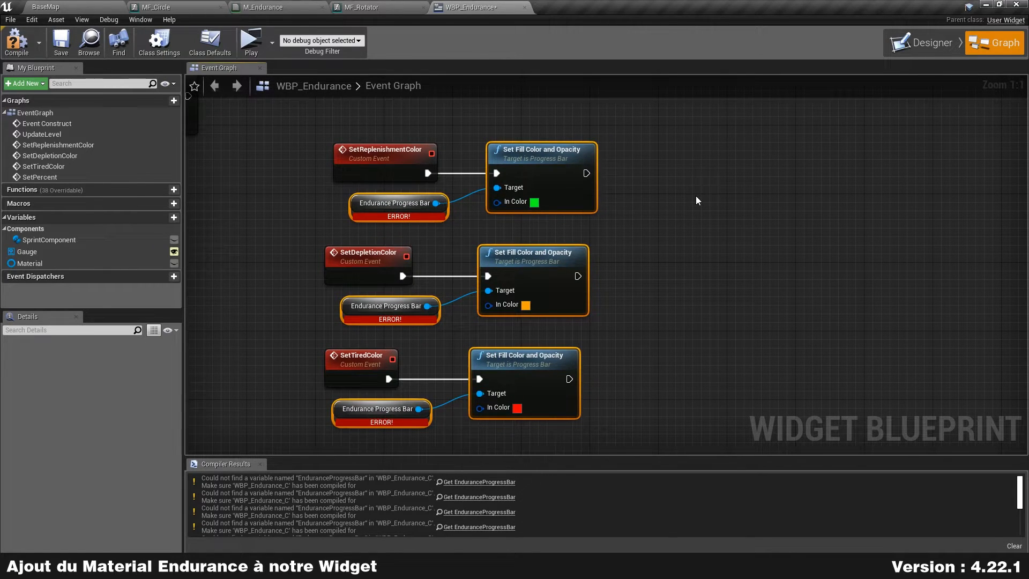
pyautogui.press('Delete')
pyautogui.scroll(-3, 696, 197)
pyautogui.moveTo(613, 191); pyautogui.dragTo(615, 310, button='right')
# Step: Compile and save WBP_Endurance, run a quick play test, then return to BaseMap
pyautogui.click(27, 45)
pyautogui.click(70, 44)
pyautogui.click(250, 41)
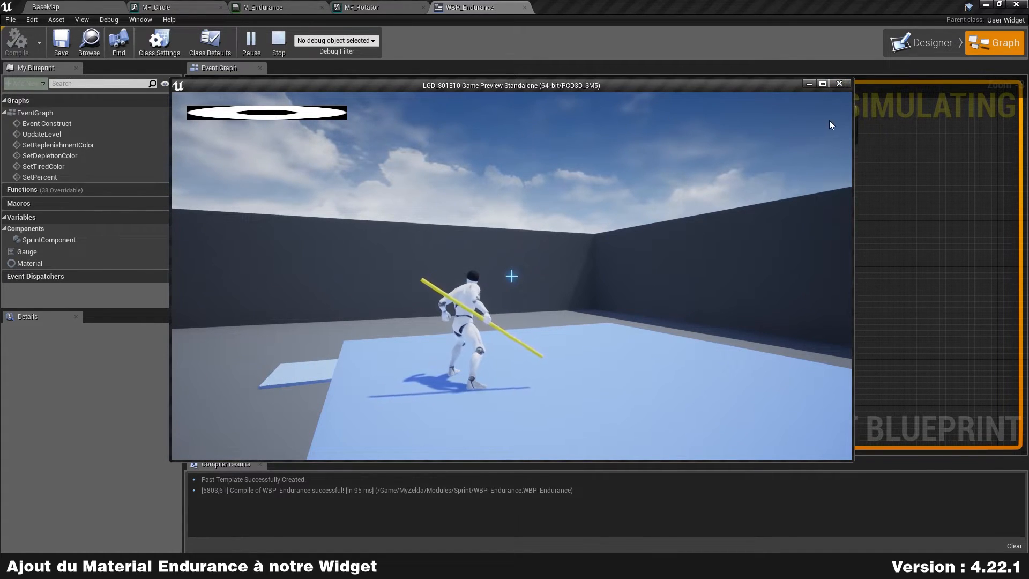
pyautogui.click(844, 85)
pyautogui.click(82, 5)
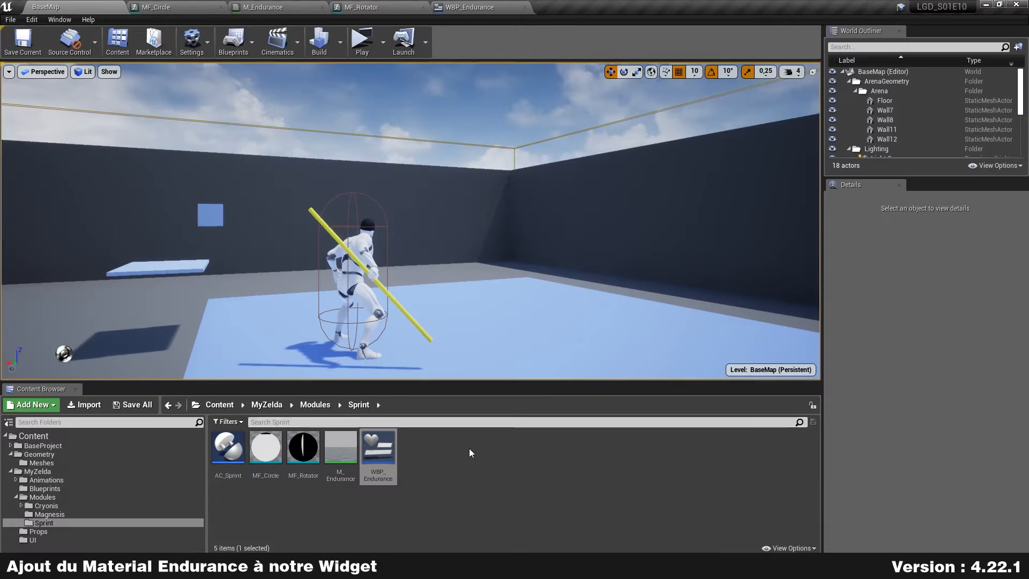
# Step: Open WBP_Main from the UI folder and select its WBP_Endurance widget
pyautogui.click(33, 540)
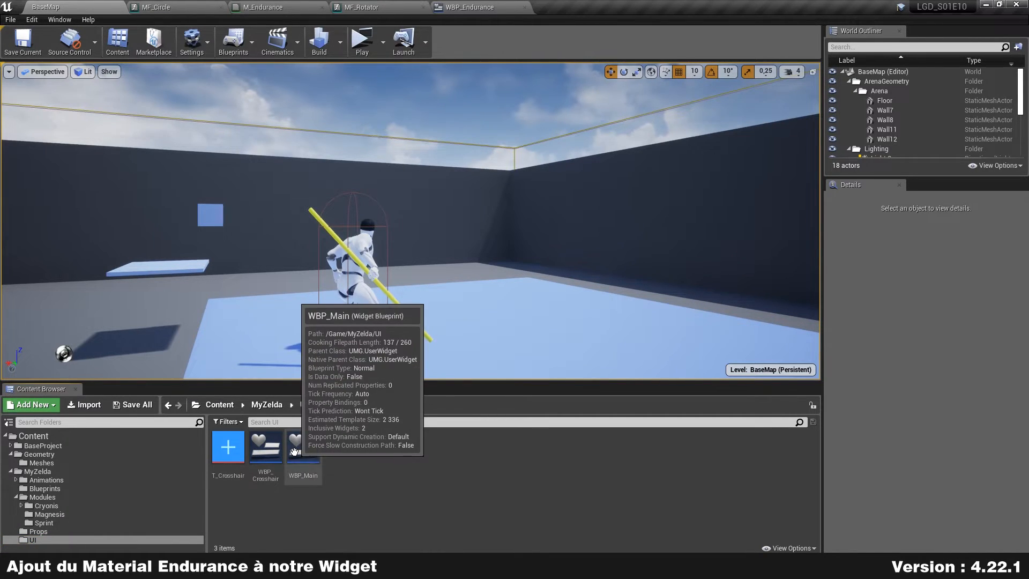
pyautogui.doubleClick(304, 451)
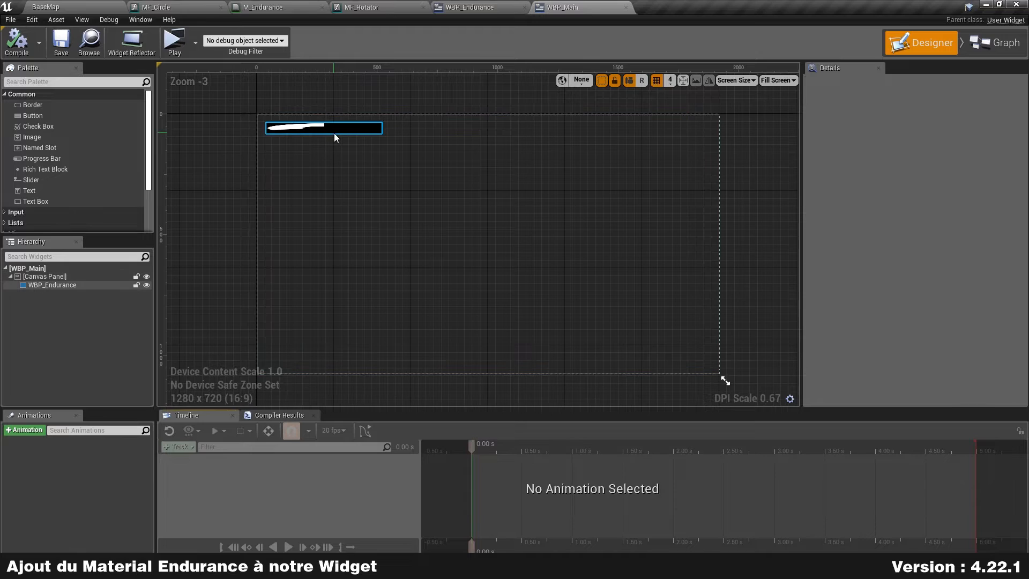
pyautogui.click(333, 132)
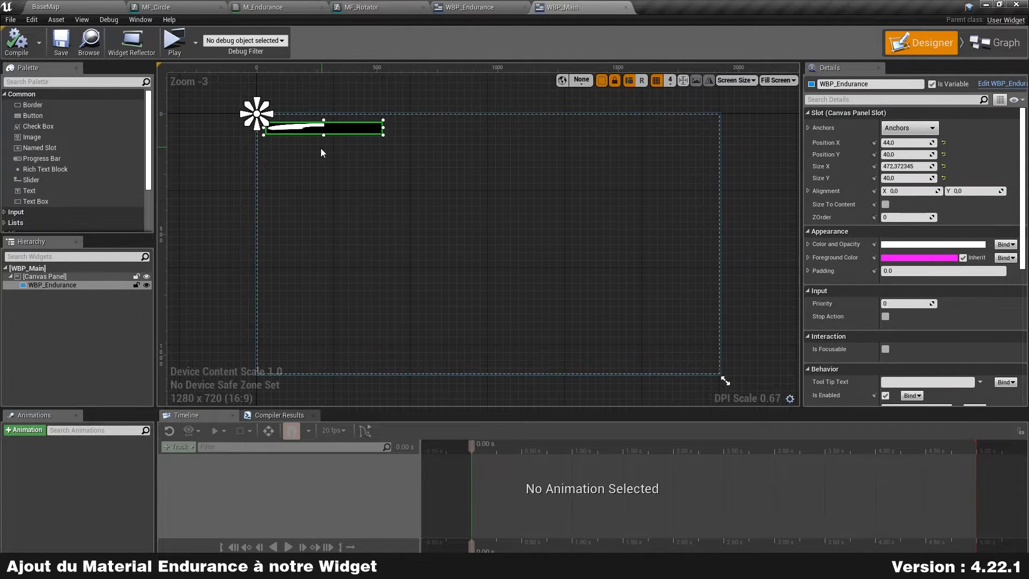
pyautogui.moveTo(325, 134); pyautogui.dragTo(326, 208)
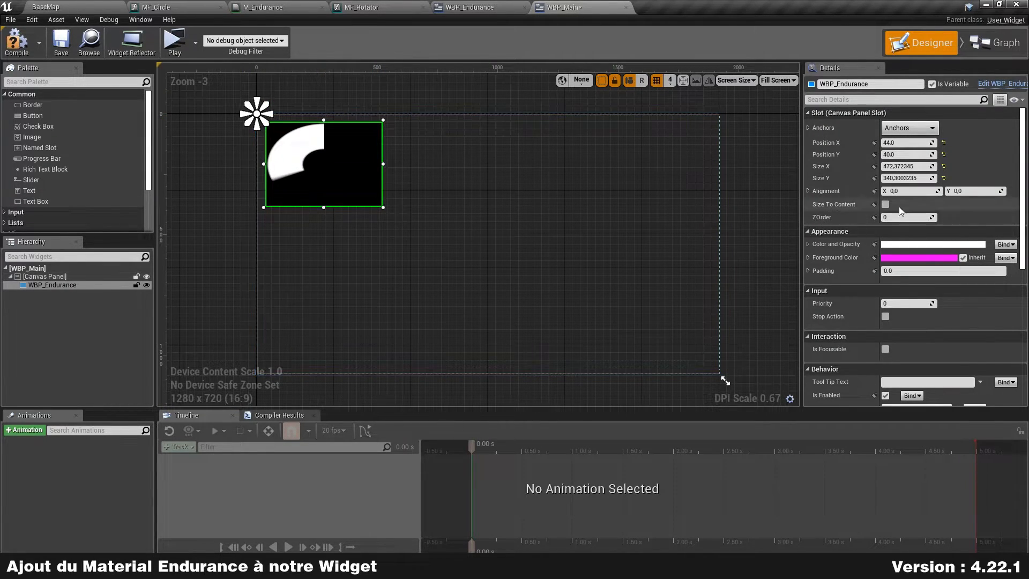
# Step: Resize WBP_Endurance to 150 by 150, move it to 376,152, and save WBP_Main
pyautogui.click(917, 167)
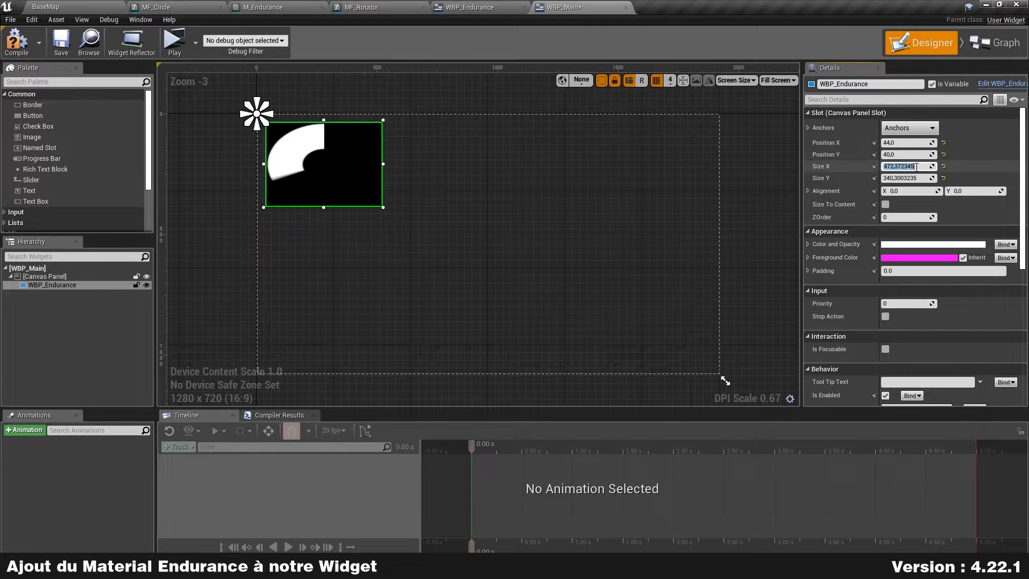
pyautogui.write('150')
pyautogui.press('Tab')
pyautogui.write('150')
pyautogui.press('Return')
pyautogui.moveTo(296, 146); pyautogui.dragTo(383, 174)
pyautogui.scroll(5, 395, 167)
pyautogui.moveTo(442, 154); pyautogui.dragTo(517, 194, button='right')
pyautogui.click(61, 42)
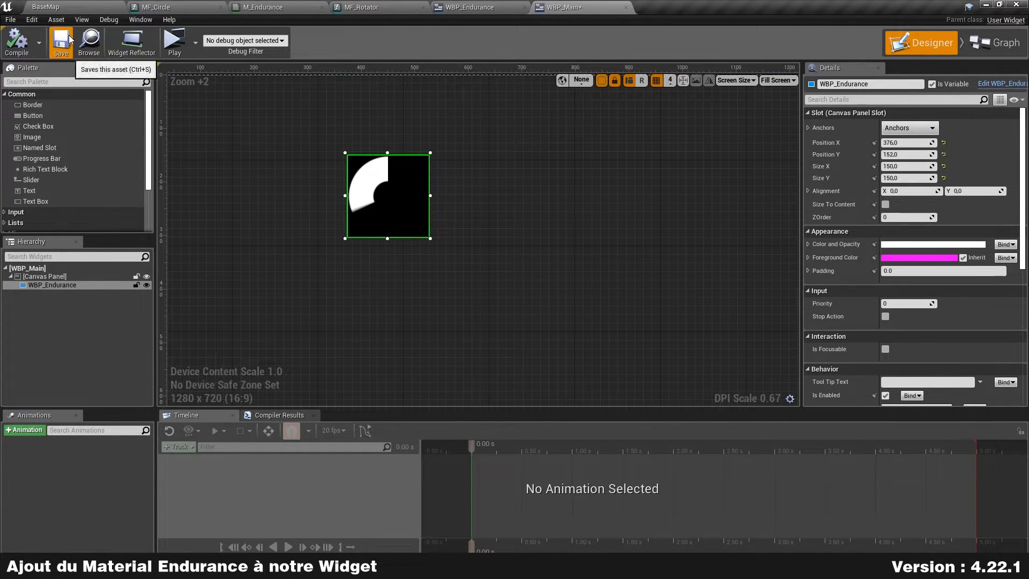
# Step: Play test the level, running and sprinting to watch the endurance ring drain and refill
pyautogui.click(177, 43)
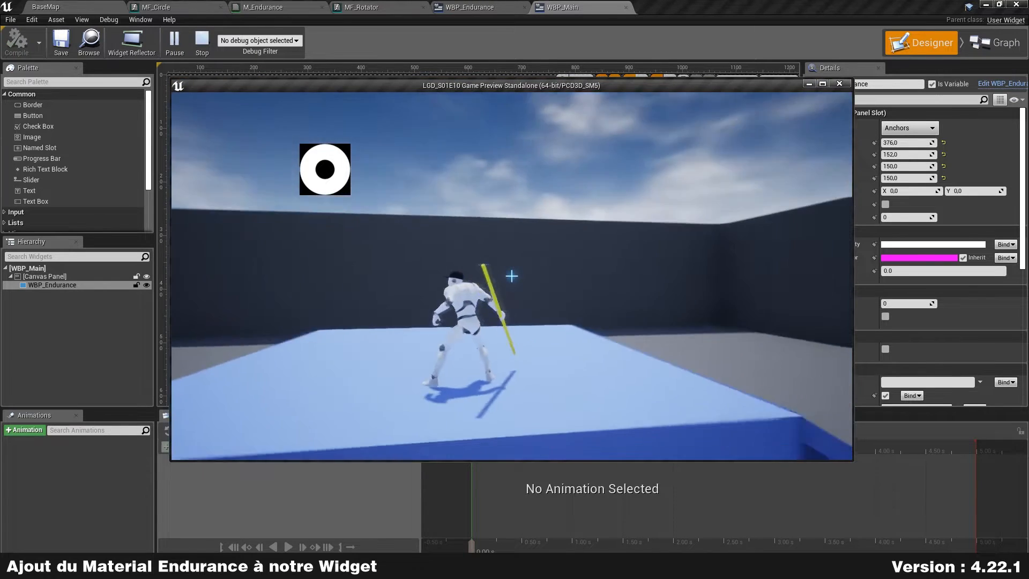
pyautogui.press('w')
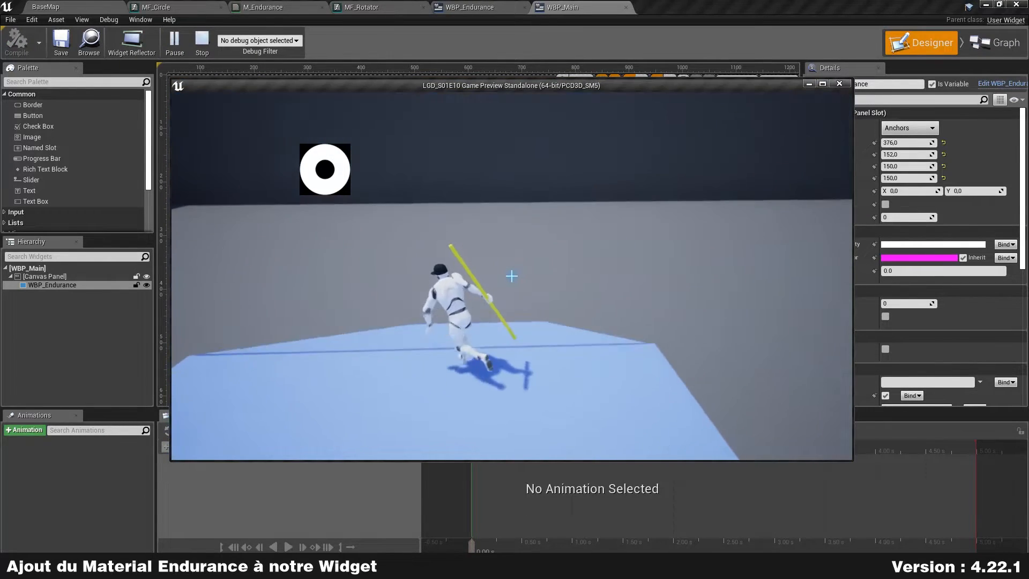
pyautogui.hotkey('shift', 'w')
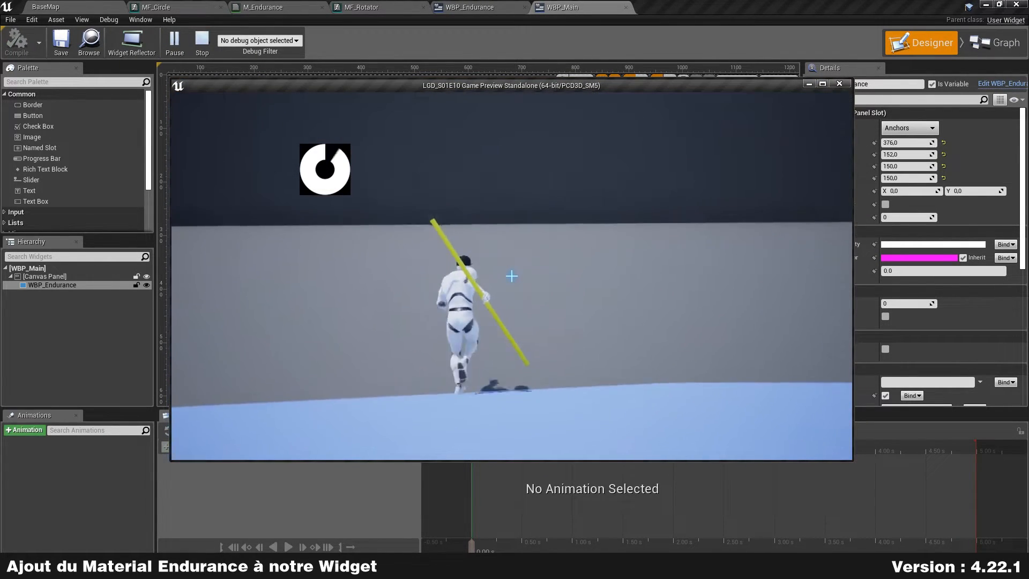
pyautogui.hotkey('shift', 'w')
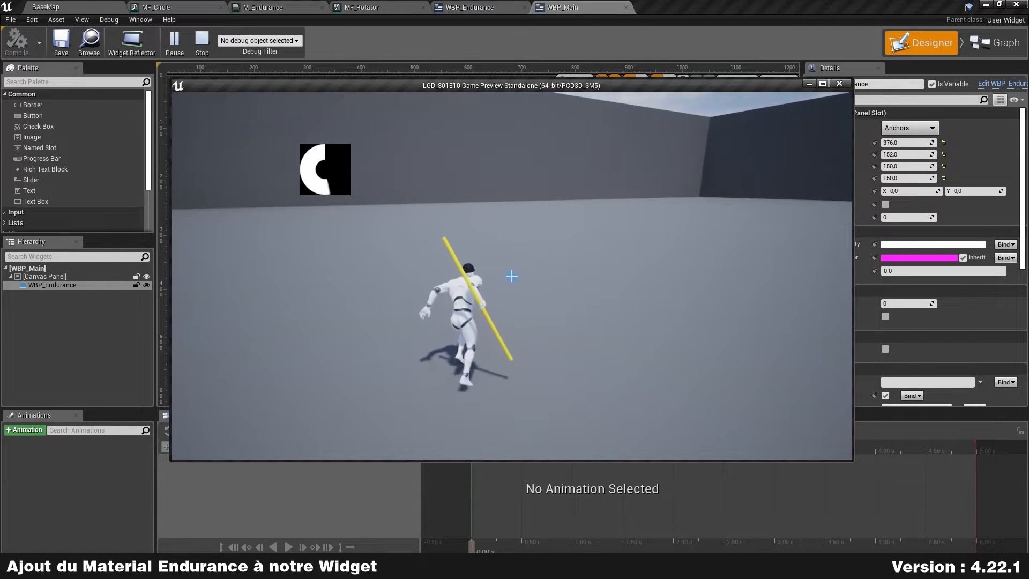
pyautogui.press('w')
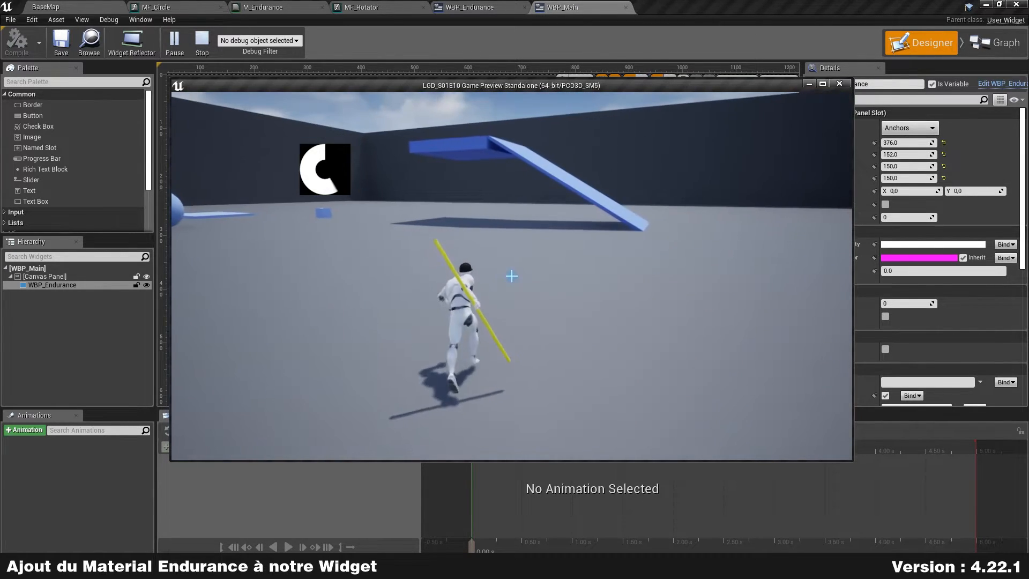
pyautogui.hotkey('shift', 'w')
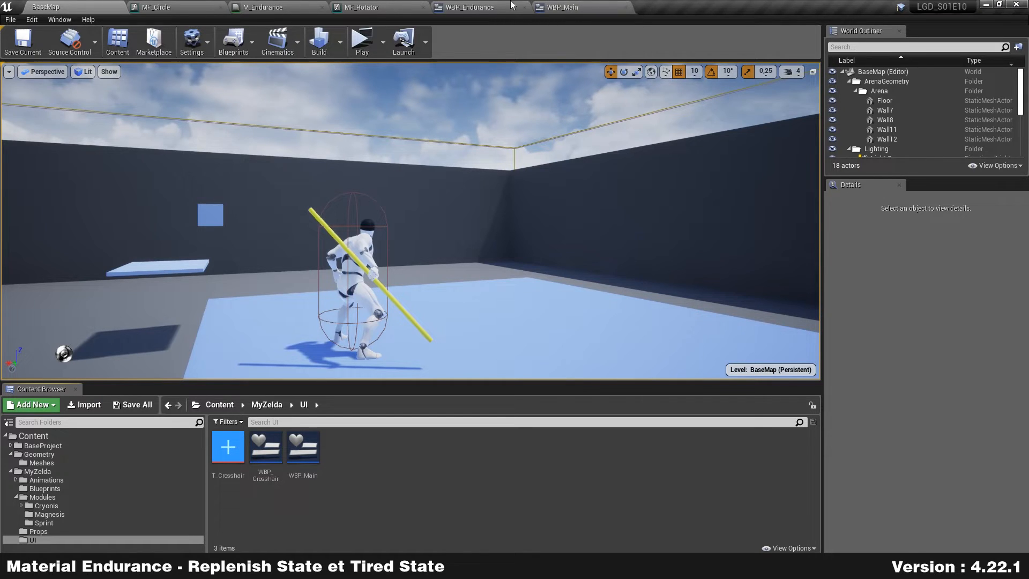
# Step: In the WBP_Endurance graph, stack the SetReplenishmentColor, SetDepletionColor and SetTiredColor events together
pyautogui.click(469, 7)
pyautogui.scroll(3, 548, 216)
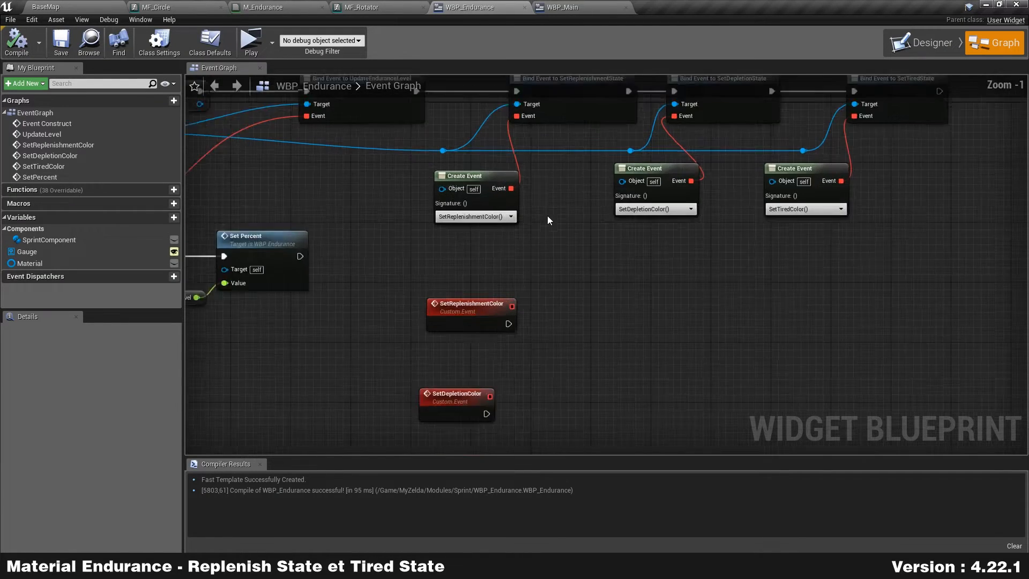
pyautogui.moveTo(594, 352); pyautogui.dragTo(626, 155, button='right')
pyautogui.moveTo(503, 155); pyautogui.dragTo(483, 149)
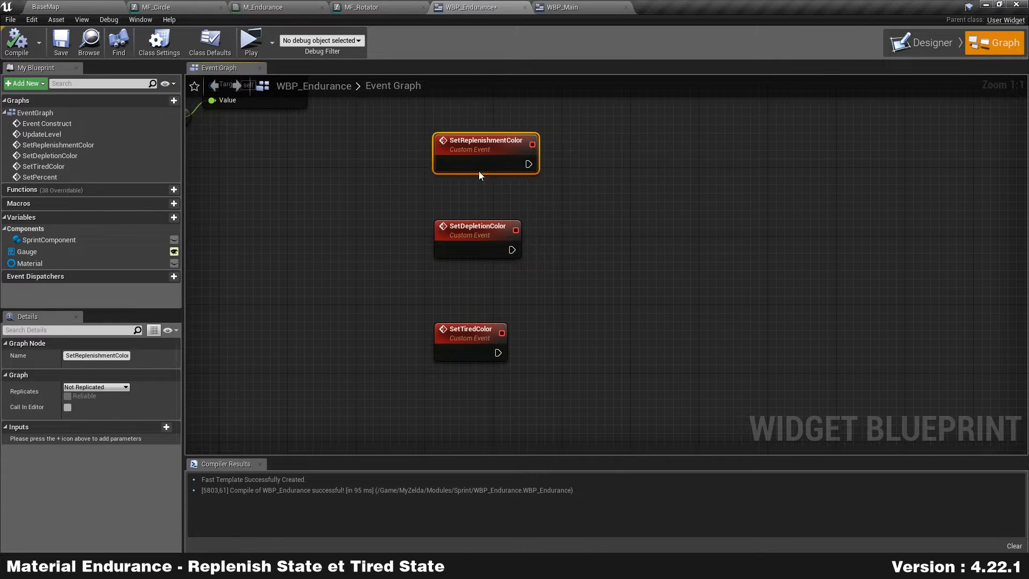
pyautogui.moveTo(474, 252); pyautogui.dragTo(489, 227)
pyautogui.moveTo(448, 349); pyautogui.dragTo(479, 297)
pyautogui.click(605, 263)
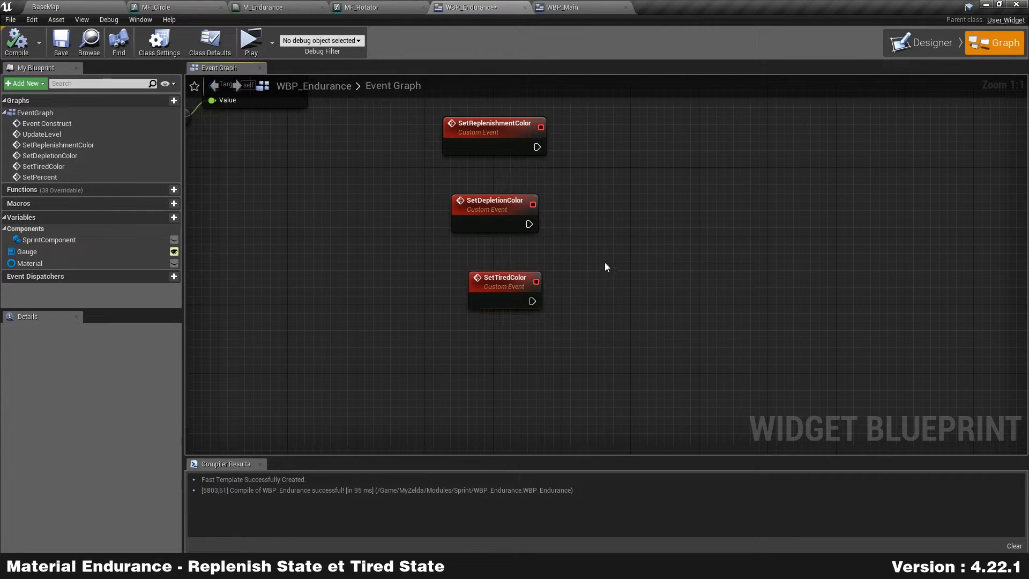
# Step: In M_Endurance, spread out the nodes and disconnect the arc Multiply from Final Color
pyautogui.click(267, 5)
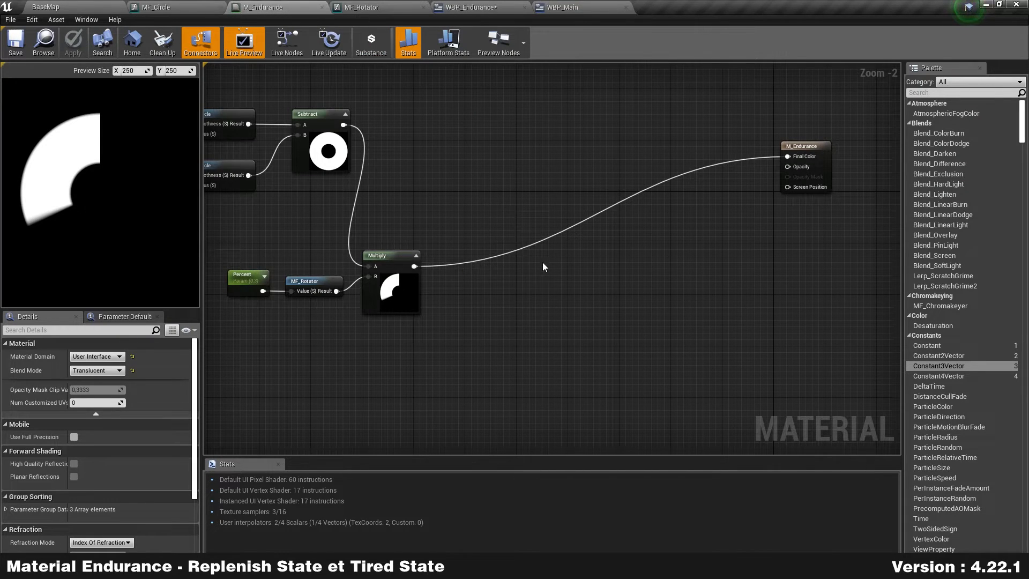
pyautogui.moveTo(541, 266); pyautogui.dragTo(630, 220, button='right')
pyautogui.moveTo(304, 309); pyautogui.dragTo(543, 173)
pyautogui.moveTo(469, 261); pyautogui.dragTo(528, 262)
pyautogui.moveTo(655, 276); pyautogui.dragTo(519, 304, button='right')
pyautogui.moveTo(735, 142); pyautogui.dragTo(805, 161)
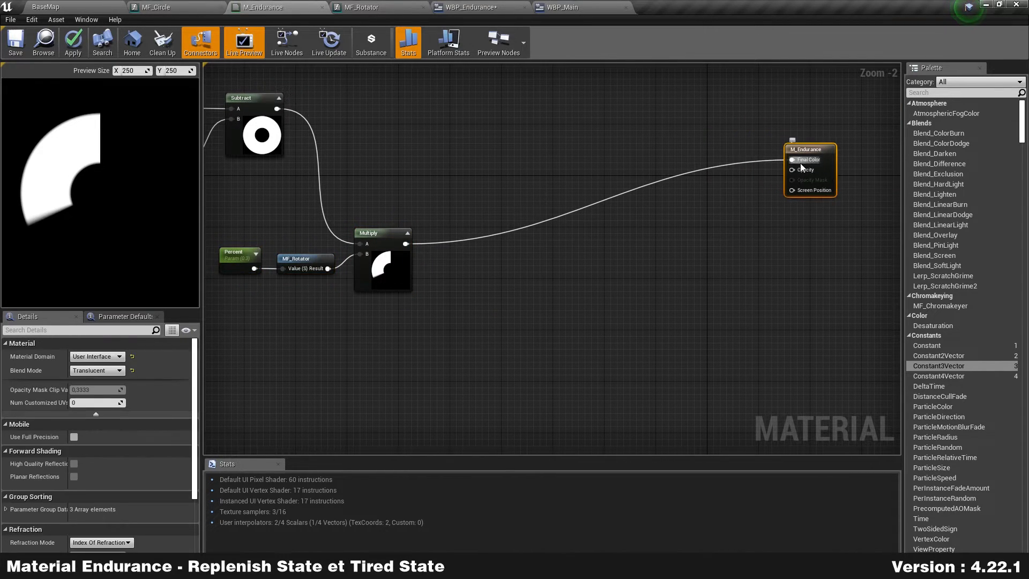
pyautogui.keyDown('alt'); pyautogui.click(791, 160); pyautogui.keyUp('alt')
# Step: Feed the arc mask into a new Multiply with a Constant3Vector on its B input
pyautogui.moveTo(406, 244); pyautogui.dragTo(568, 235)
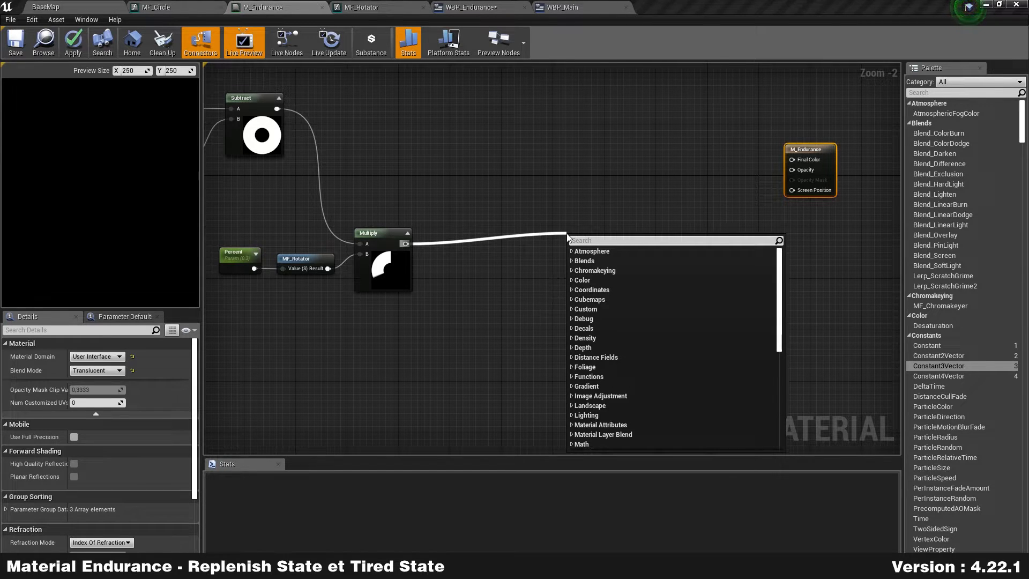
pyautogui.write('*')
pyautogui.press('Return')
pyautogui.moveTo(599, 238); pyautogui.dragTo(675, 194)
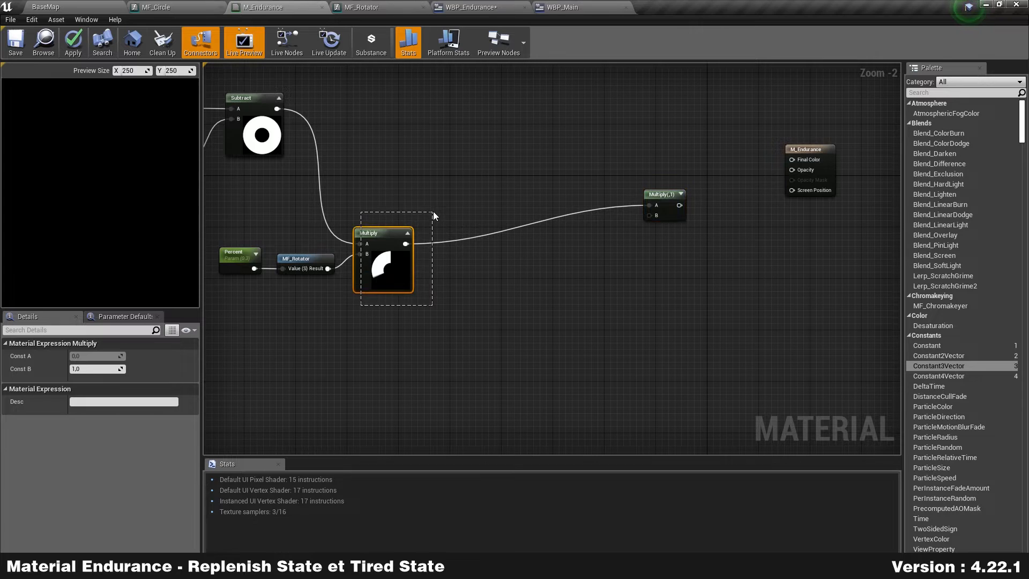
pyautogui.moveTo(938, 366); pyautogui.dragTo(579, 241)
pyautogui.scroll(2, 631, 268)
pyautogui.moveTo(669, 271); pyautogui.dragTo(672, 302, button='right')
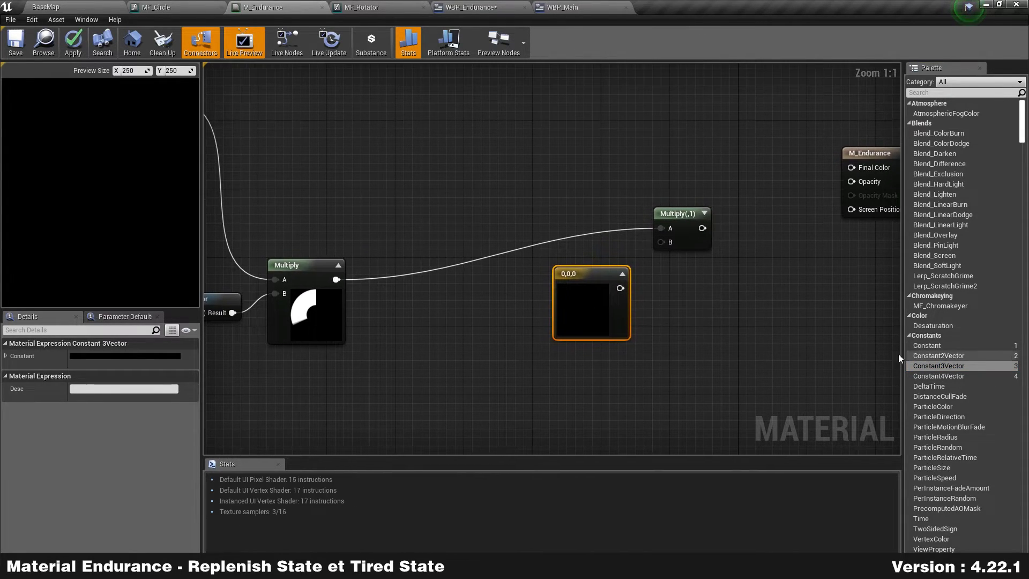
pyautogui.moveTo(620, 289); pyautogui.dragTo(661, 241)
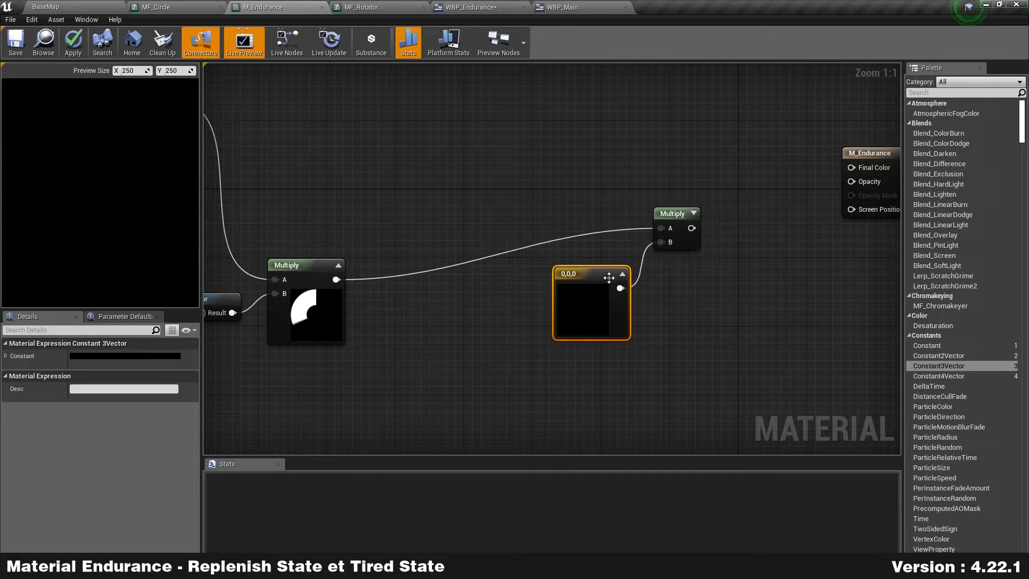
pyautogui.moveTo(596, 303); pyautogui.dragTo(600, 278)
# Step: Set the constant to green 0,1,0, preview it, and start a Replenishment comment around the pair
pyautogui.doubleClick(601, 278)
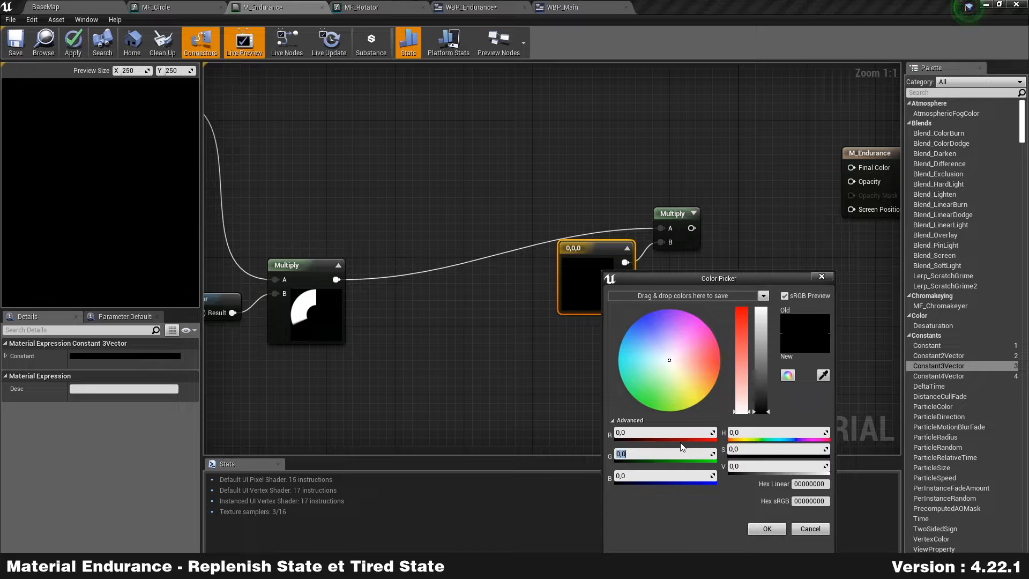
pyautogui.write('1')
pyautogui.press('Return')
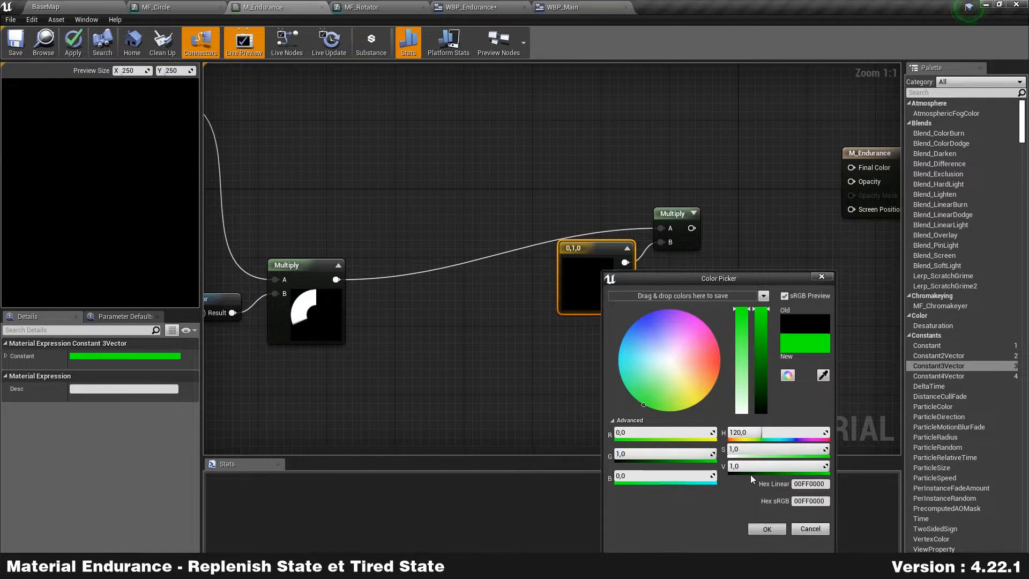
pyautogui.click(766, 529)
pyautogui.click(693, 214)
pyautogui.moveTo(523, 349); pyautogui.dragTo(753, 161)
pyautogui.moveTo(754, 161); pyautogui.dragTo(686, 153, button='right')
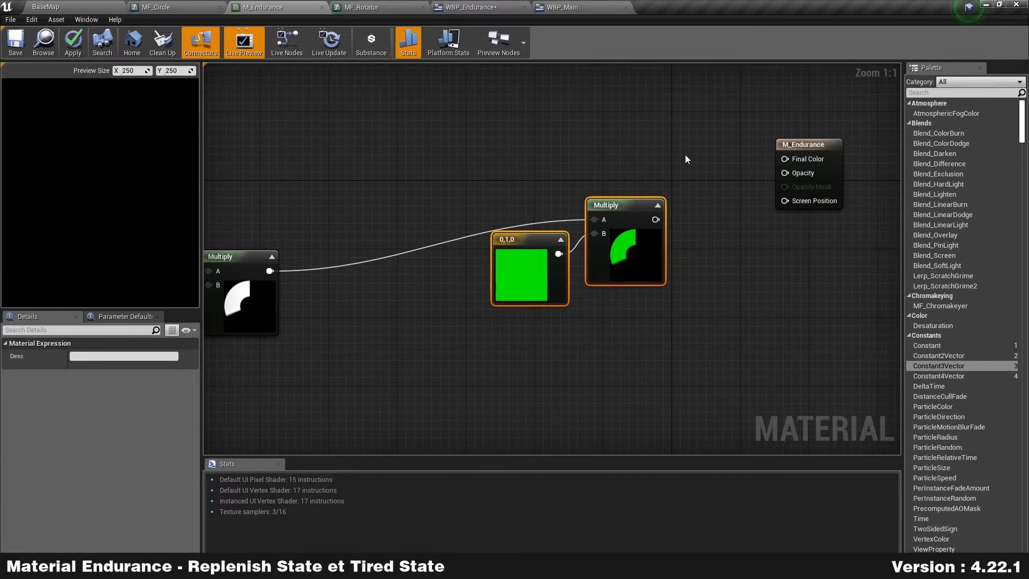
pyautogui.write('cReplenishment')
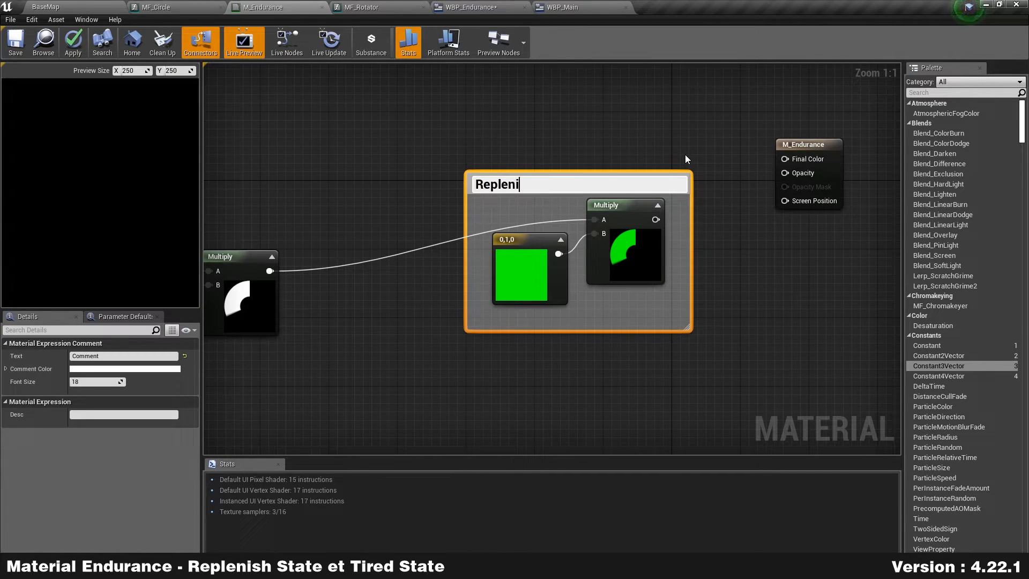
# Step: Title the comment Replenishment and move the group up
pyautogui.press('Return')
pyautogui.moveTo(659, 182); pyautogui.dragTo(661, 131)
pyautogui.moveTo(619, 382); pyautogui.dragTo(639, 312, button='right')
# Step: Add a second Multiply on the arc output with a pasted copy of the green constant
pyautogui.moveTo(290, 200); pyautogui.dragTo(554, 272)
pyautogui.write('mul')
pyautogui.press('Return')
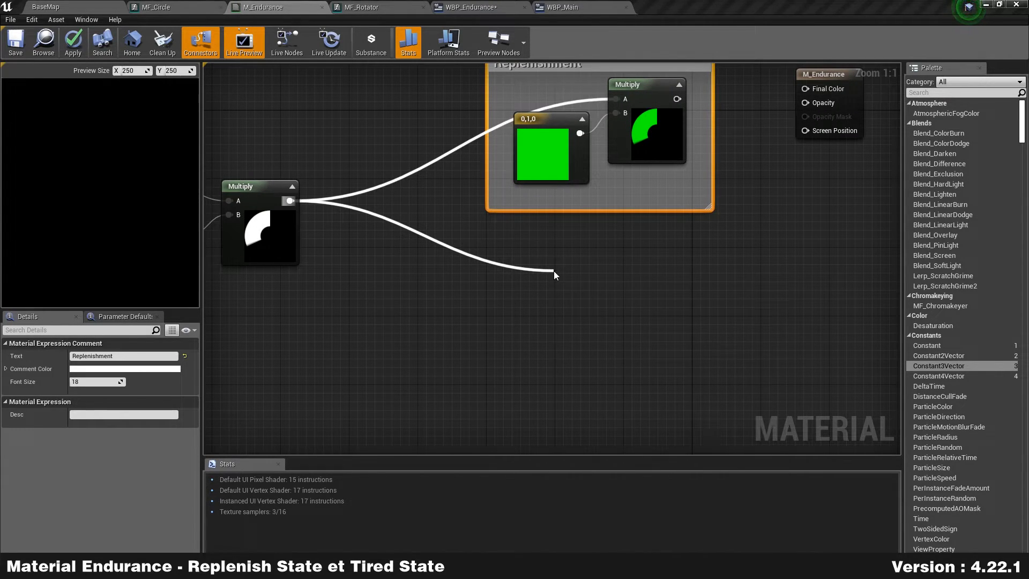
pyautogui.click(571, 164)
pyautogui.hotkey('ctrl', 'v')
pyautogui.moveTo(558, 314); pyautogui.dragTo(627, 289)
pyautogui.moveTo(492, 333); pyautogui.dragTo(633, 283)
# Step: Change the copied constant to red 1,0,0 and expand the lower Multiply preview
pyautogui.doubleClick(544, 322)
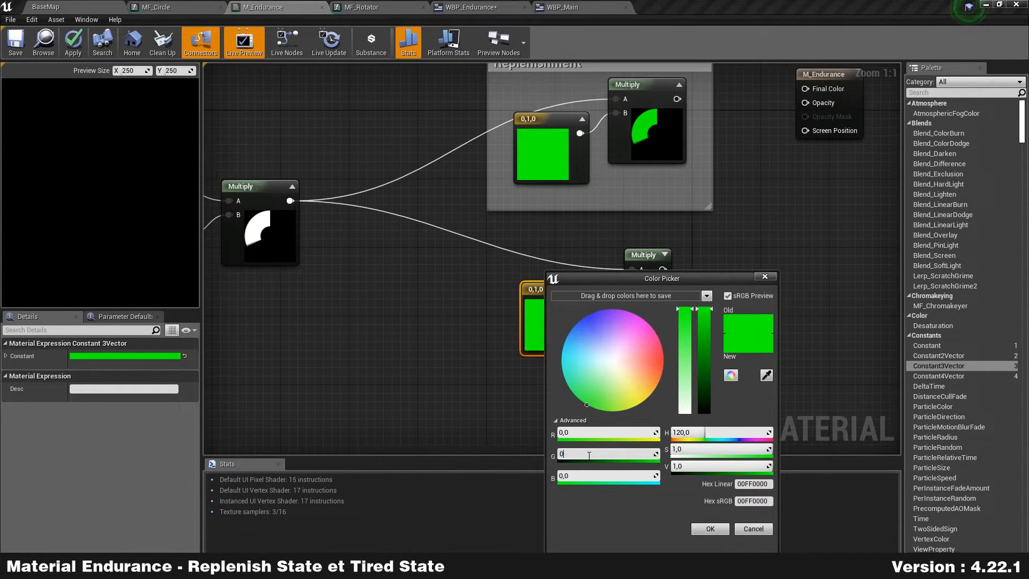
pyautogui.hotkey('shift', 'Tab')
pyautogui.write('1')
pyautogui.press('Return')
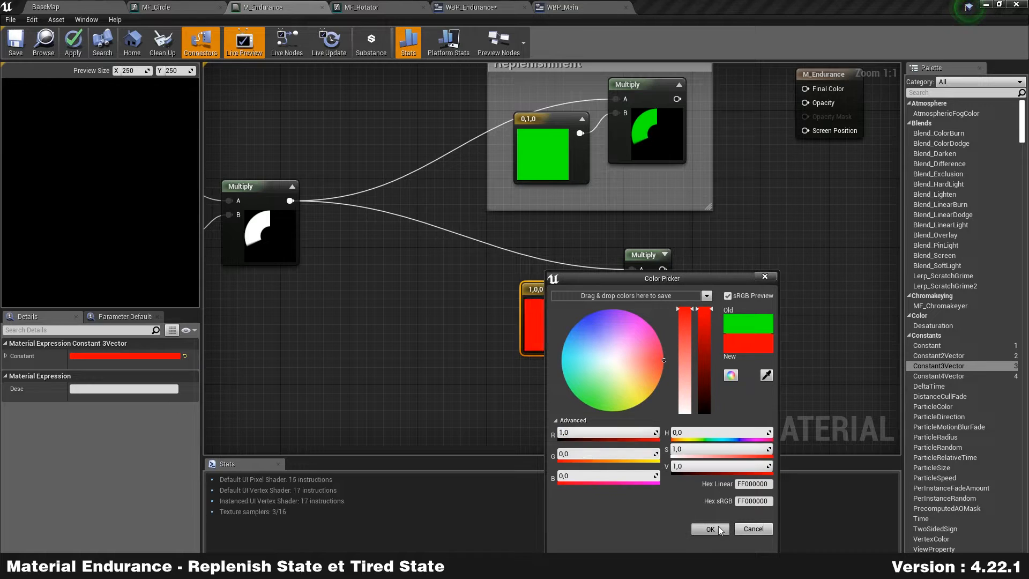
pyautogui.click(722, 528)
pyautogui.click(667, 257)
pyautogui.click(665, 255)
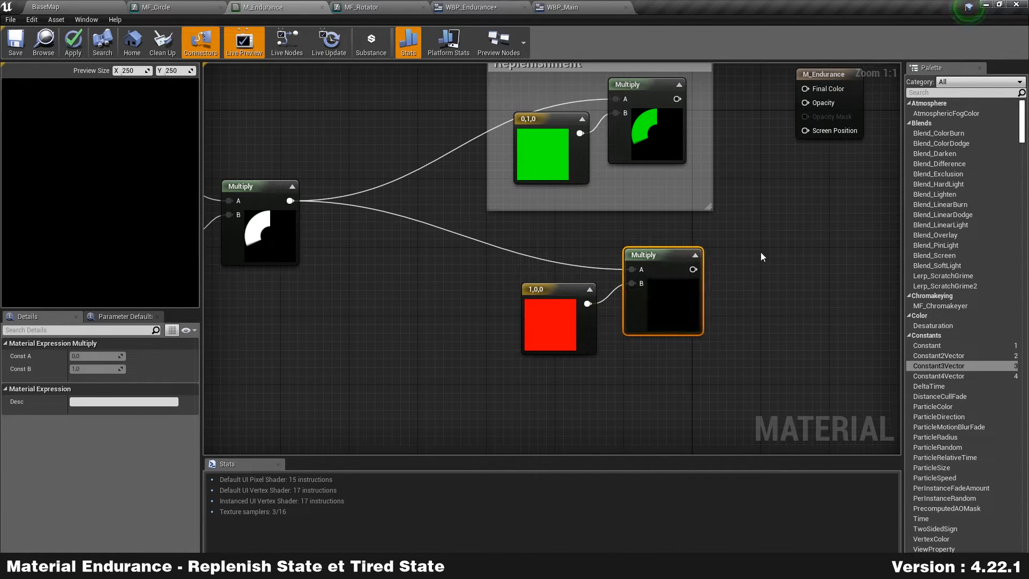
# Step: Wrap the red constant and its Multiply in a comment titled Tired
pyautogui.moveTo(776, 257); pyautogui.dragTo(490, 422)
pyautogui.moveTo(731, 313); pyautogui.dragTo(738, 296, button='right')
pyautogui.press('c')
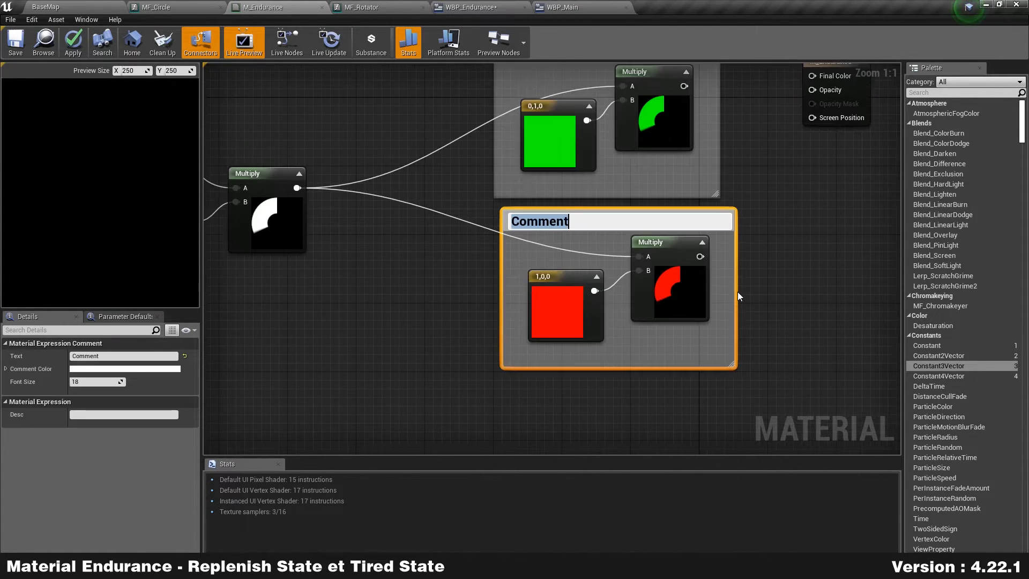
pyautogui.write('Tired')
pyautogui.press('Return')
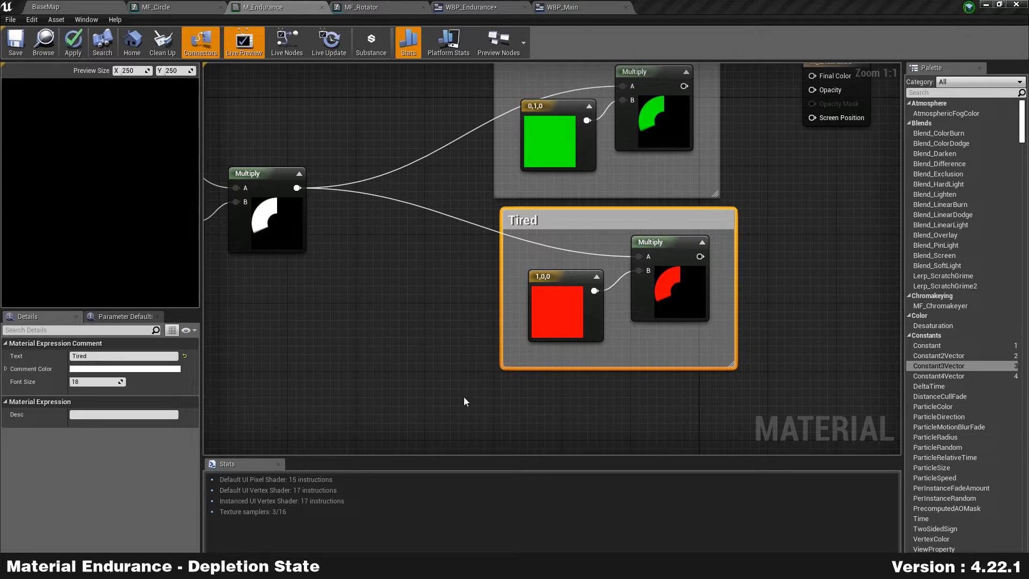
pyautogui.click(301, 364)
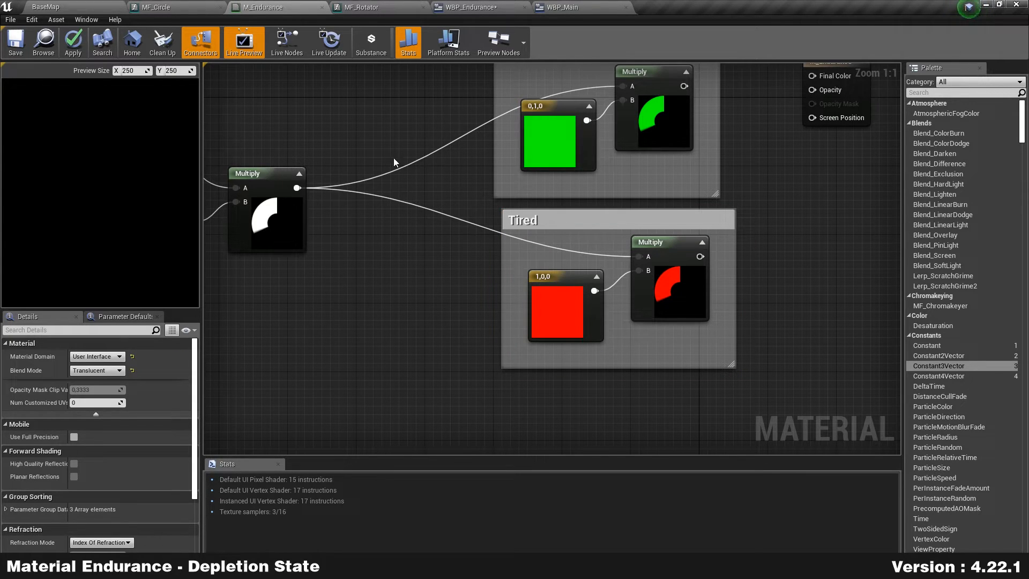
# Step: Move the Replenishment and Tired comment groups up to make room below
pyautogui.scroll(-3, 432, 239)
pyautogui.moveTo(432, 239); pyautogui.dragTo(432, 304, button='right')
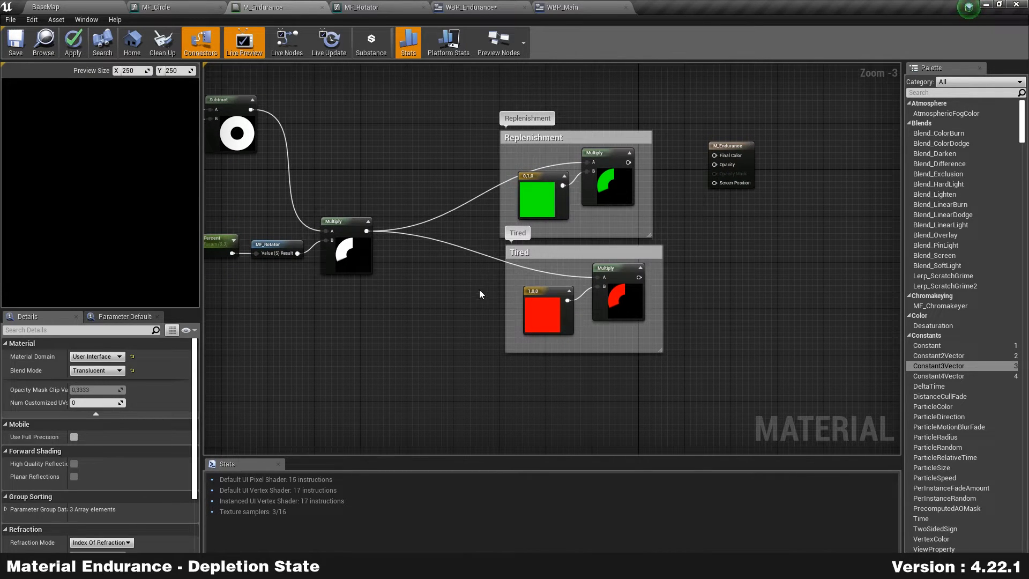
pyautogui.moveTo(471, 336); pyautogui.dragTo(541, 336, button='right')
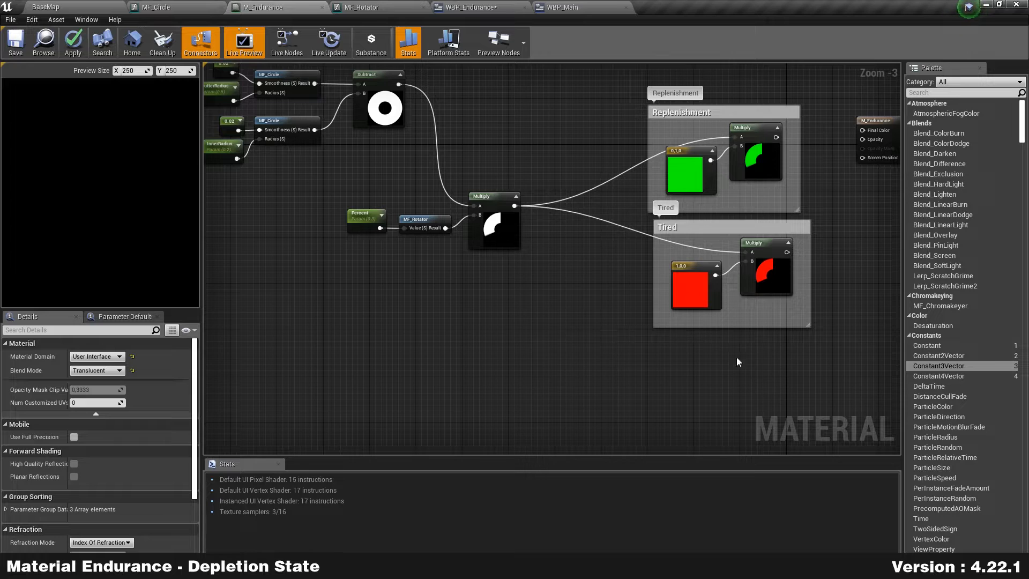
pyautogui.moveTo(678, 362); pyautogui.dragTo(588, 374, button='right')
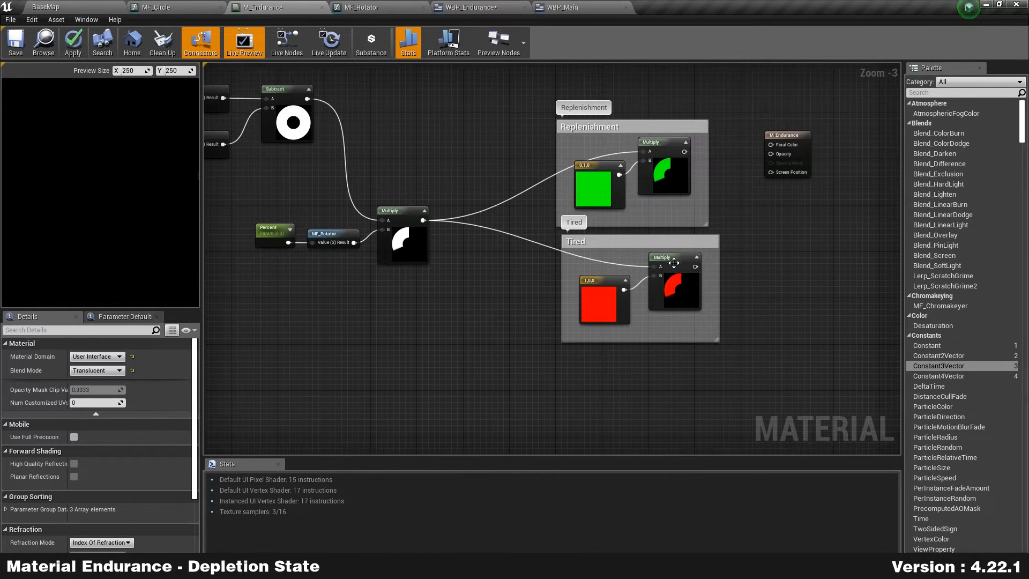
pyautogui.moveTo(758, 328); pyautogui.dragTo(714, 344, button='right')
pyautogui.moveTo(490, 391); pyautogui.dragTo(653, 83)
pyautogui.click(593, 370)
pyautogui.moveTo(460, 363); pyautogui.dragTo(686, 277, button='right')
pyautogui.scroll(1, 551, 328)
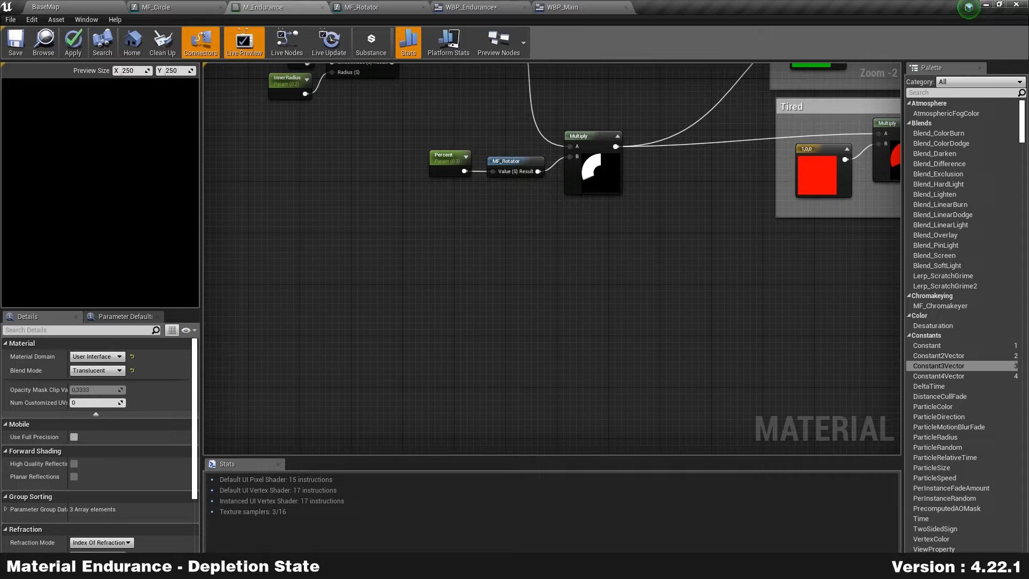
pyautogui.moveTo(524, 257); pyautogui.dragTo(543, 352, button='right')
# Step: Add a Multiply node fed directly by the Subtract ring output and nudge the circle nodes left
pyautogui.moveTo(511, 147); pyautogui.dragTo(528, 385)
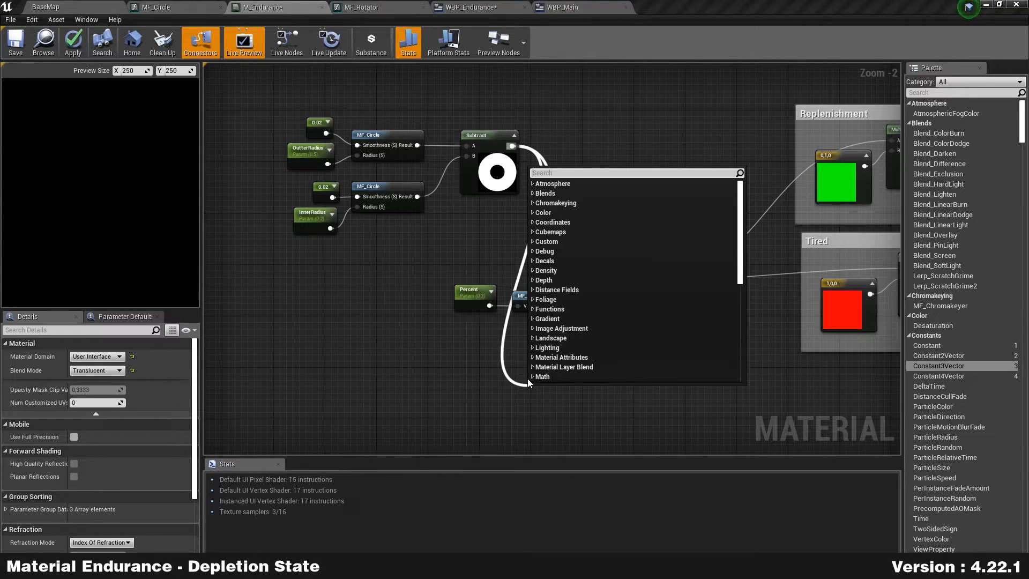
pyautogui.write('multiply')
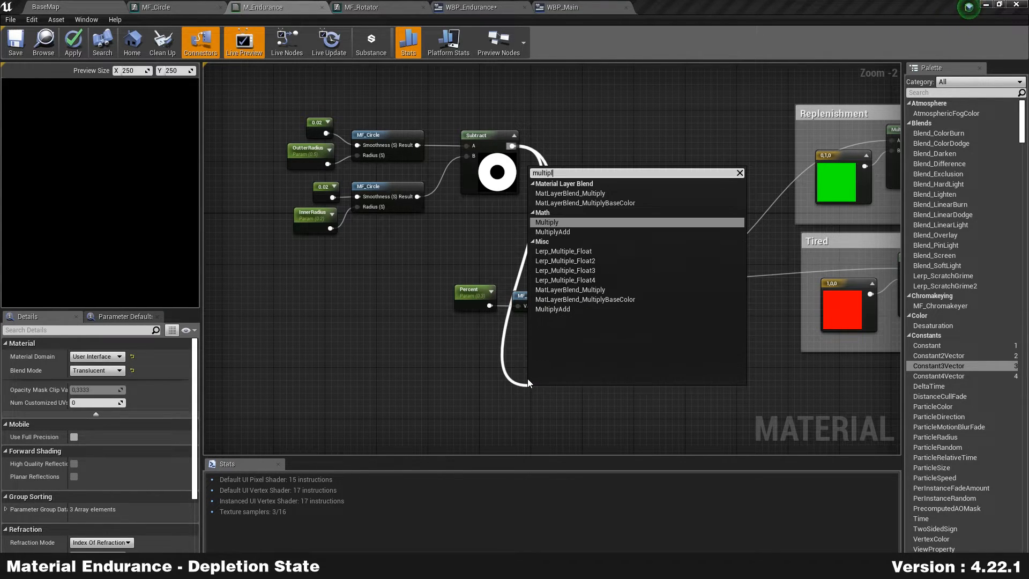
pyautogui.press('Return')
pyautogui.moveTo(549, 381); pyautogui.dragTo(562, 367, button='right')
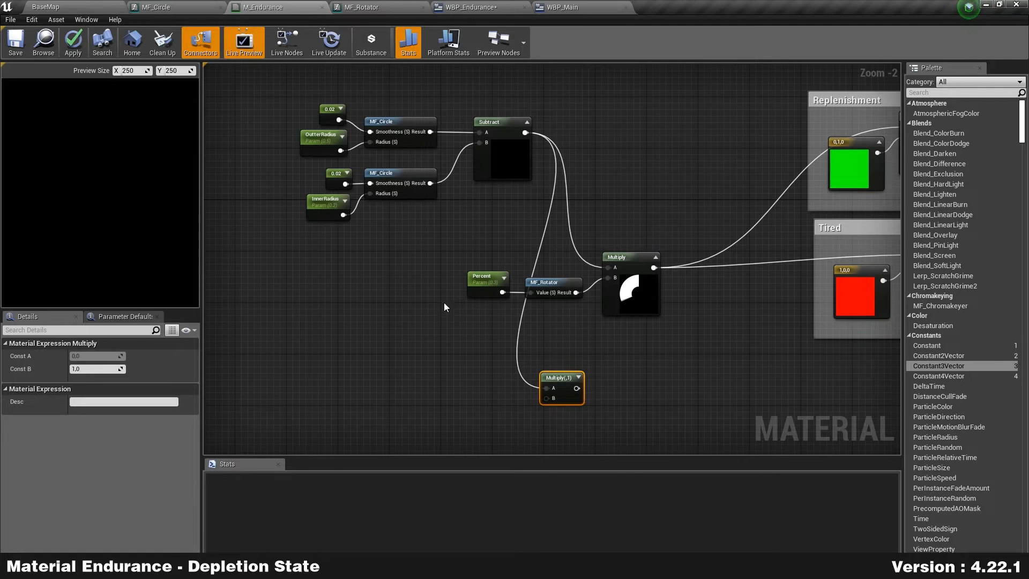
pyautogui.moveTo(445, 301); pyautogui.dragTo(558, 244)
pyautogui.click(557, 244)
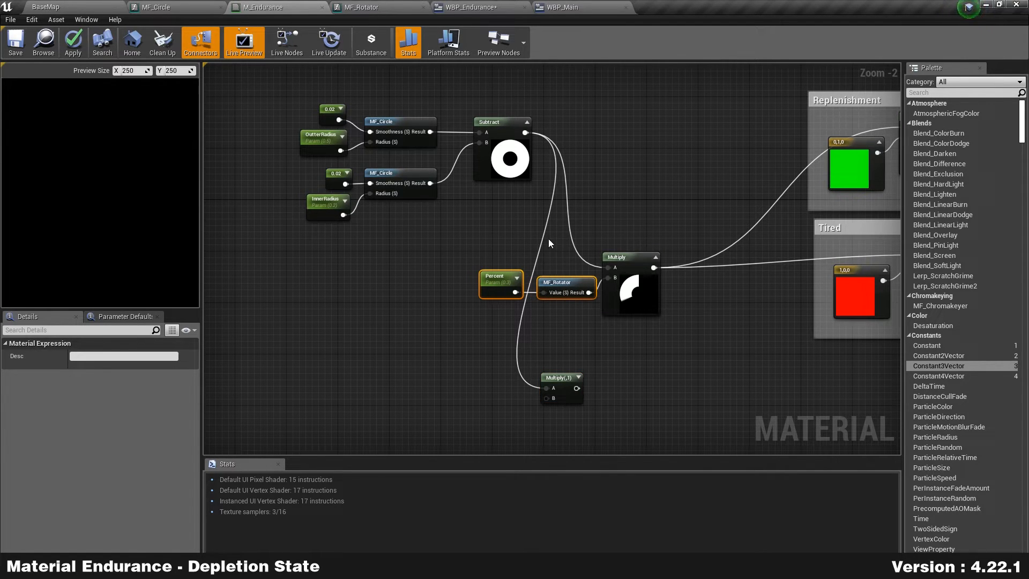
pyautogui.moveTo(370, 268); pyautogui.dragTo(499, 281, button='right')
pyautogui.moveTo(464, 274); pyautogui.dragTo(713, 92)
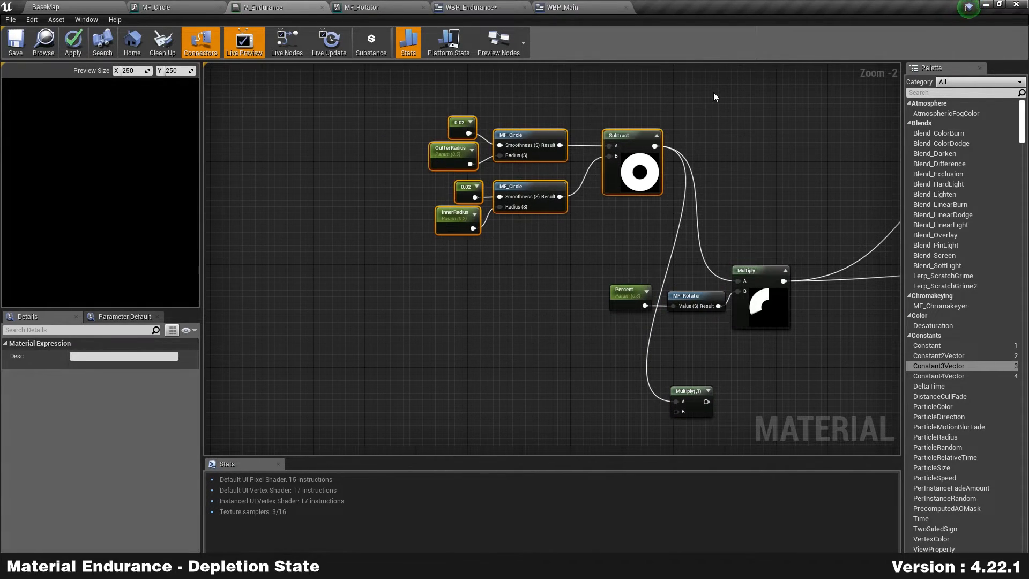
pyautogui.press('Left')
pyautogui.press('Left')
pyautogui.press('Left')
pyautogui.press('Left')
pyautogui.press('Left')
pyautogui.press('Left')
pyautogui.press('Left')
pyautogui.press('Left')
pyautogui.press('Left')
pyautogui.press('Left')
pyautogui.press('Left')
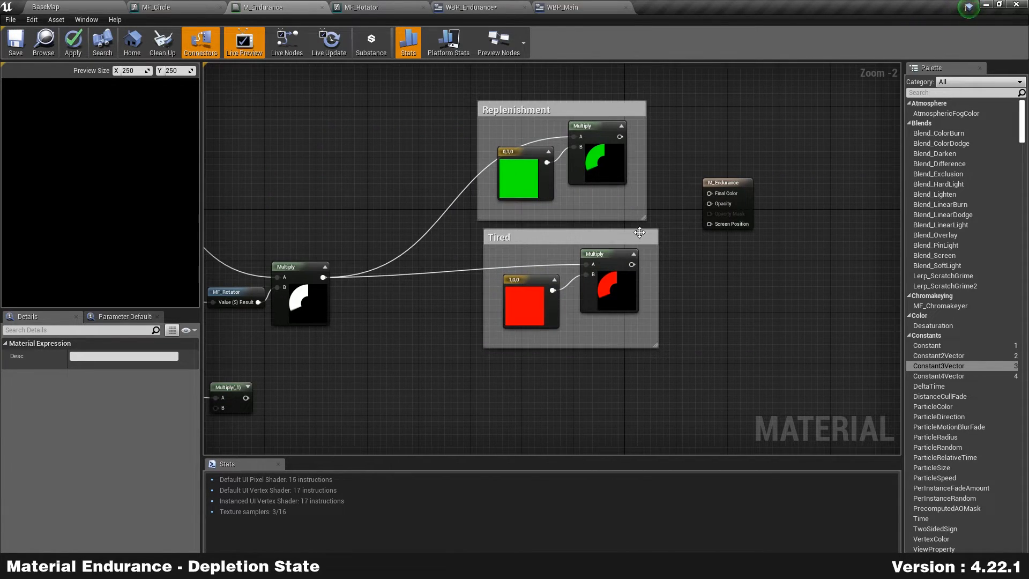
# Step: Start previewing the Replenishment Multiply node to see the green arc
pyautogui.click(597, 156)
pyautogui.rightClick(597, 156)
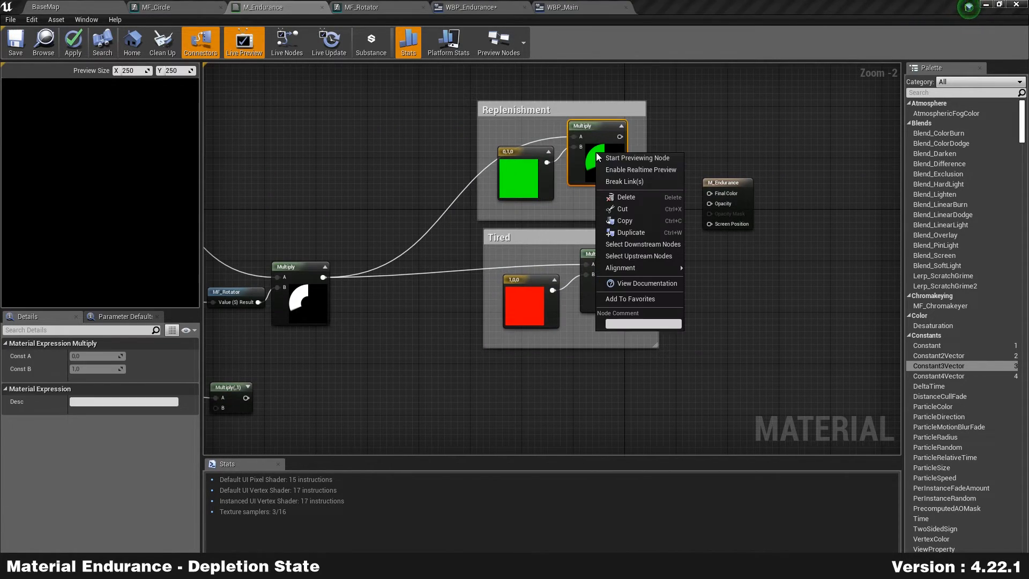
pyautogui.click(649, 158)
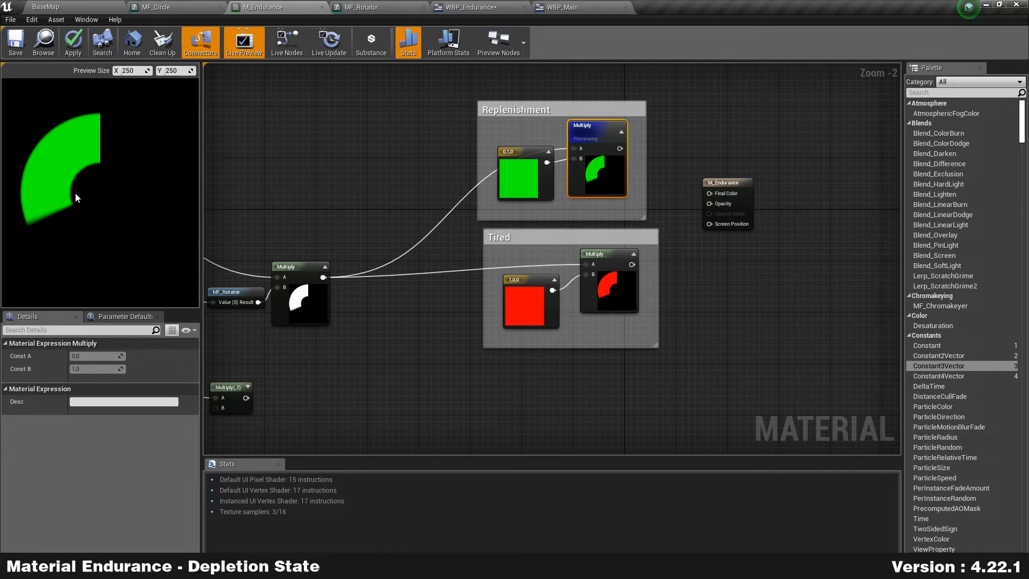
pyautogui.click(414, 362)
# Step: Reposition the new ring Multiply node further right
pyautogui.moveTo(410, 399); pyautogui.dragTo(607, 388, button='right')
pyautogui.moveTo(286, 148); pyautogui.dragTo(449, 144, button='right')
pyautogui.moveTo(442, 232); pyautogui.dragTo(510, 92)
pyautogui.moveTo(717, 392); pyautogui.dragTo(658, 288, button='right')
pyautogui.moveTo(594, 267); pyautogui.dragTo(661, 289)
pyautogui.click(584, 209)
pyautogui.scroll(2, 577, 193)
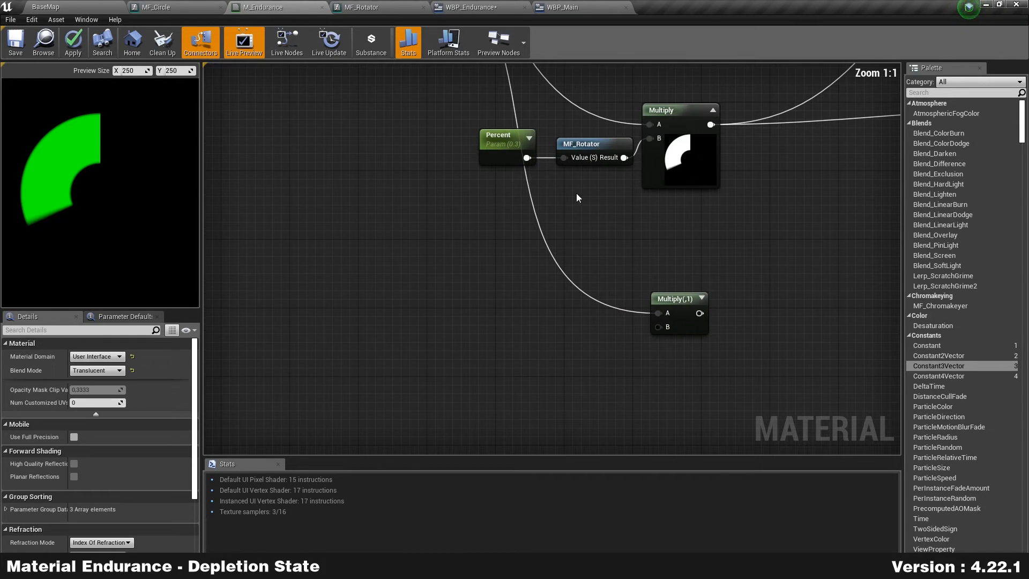
# Step: Duplicate Percent and MF_Rotator and wire the copy into the lower Multiply's B input
pyautogui.moveTo(529, 144); pyautogui.dragTo(577, 118)
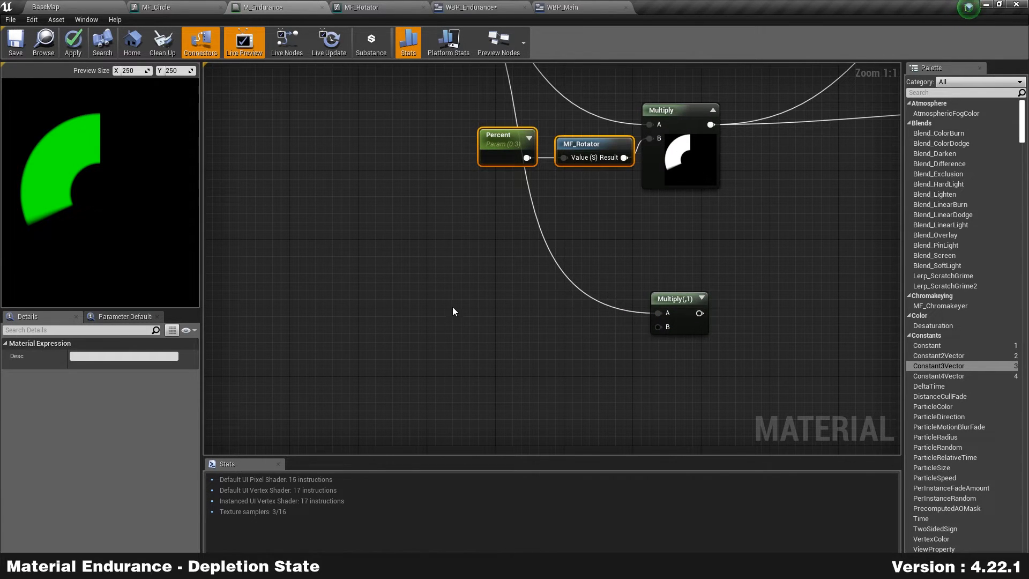
pyautogui.hotkey('ctrl', 'w')
pyautogui.moveTo(669, 328); pyautogui.dragTo(660, 327)
pyautogui.moveTo(558, 394); pyautogui.dragTo(561, 308, button='right')
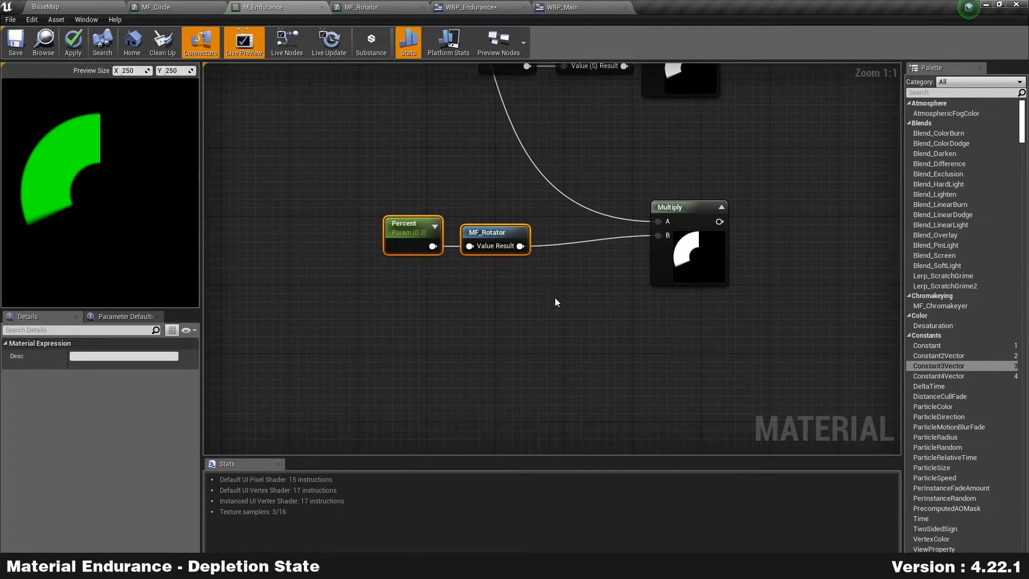
pyautogui.click(512, 236)
pyautogui.moveTo(512, 236); pyautogui.dragTo(557, 236)
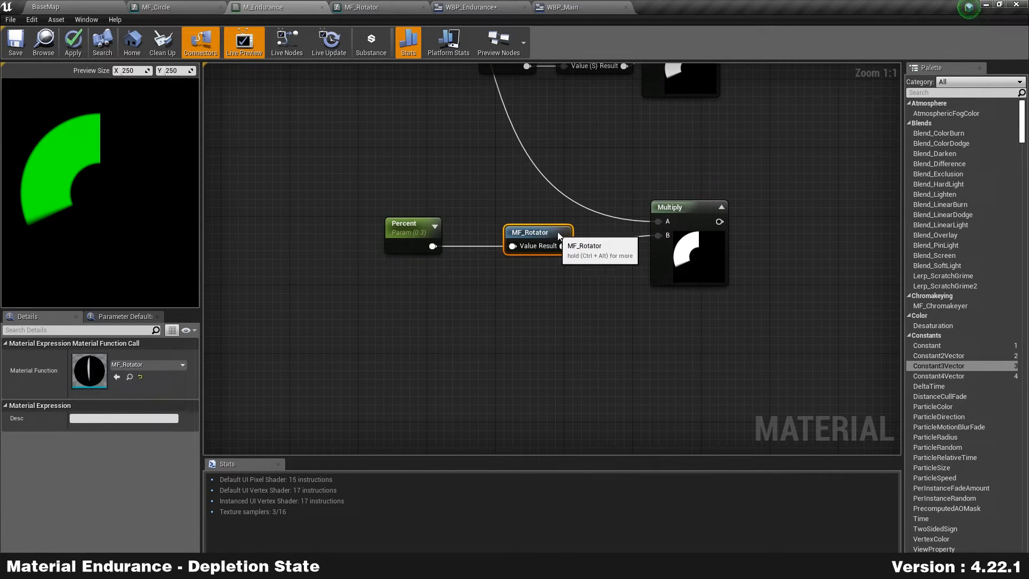
pyautogui.click(410, 225)
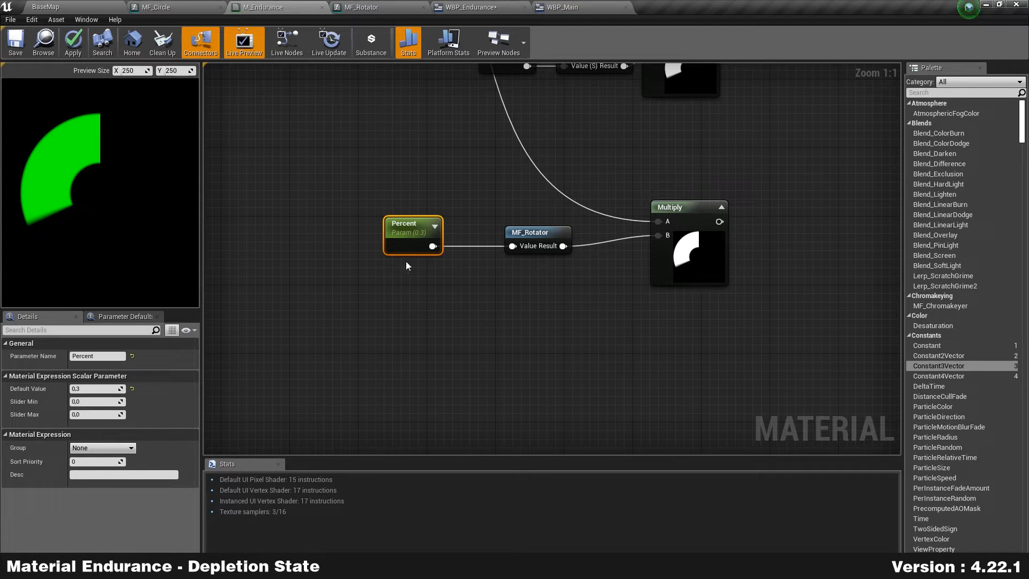
# Step: Insert a Subtract node between the copied Percent and MF_Rotator
pyautogui.moveTo(432, 246); pyautogui.dragTo(462, 287)
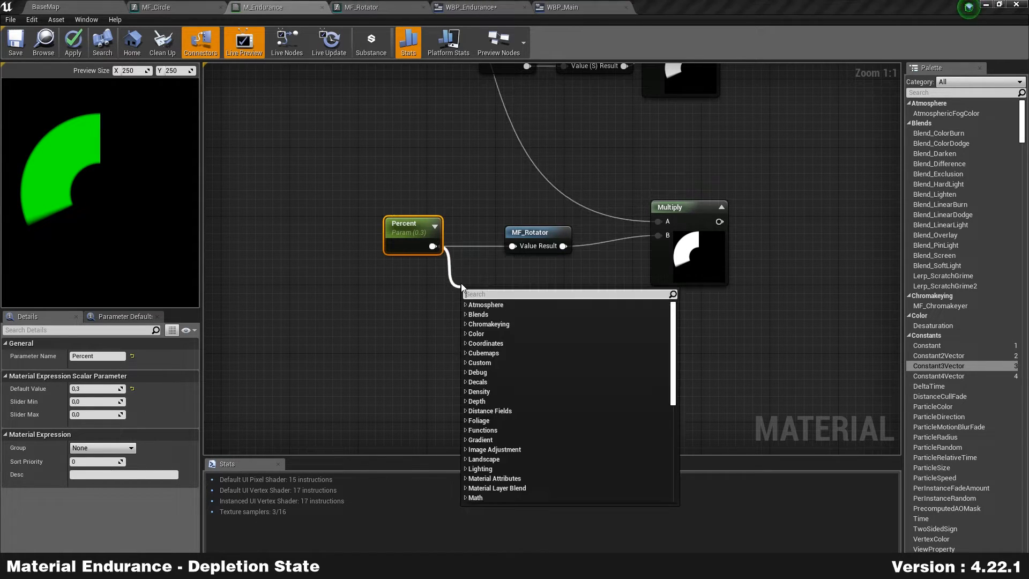
pyautogui.write('-')
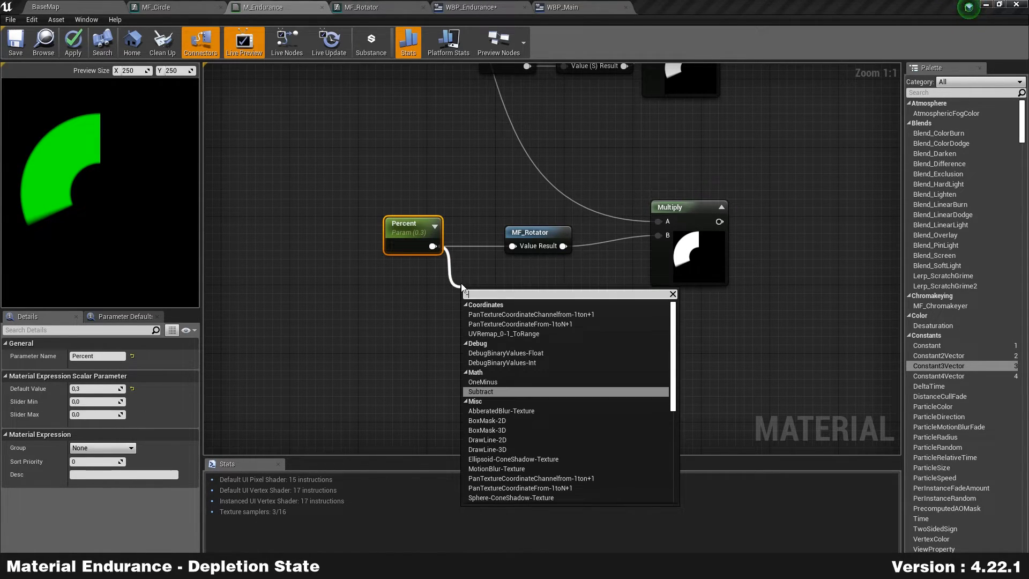
pyautogui.press('Return')
pyautogui.moveTo(513, 309); pyautogui.dragTo(515, 248)
pyautogui.moveTo(408, 224); pyautogui.dragTo(347, 224)
pyautogui.moveTo(484, 293); pyautogui.dragTo(426, 249)
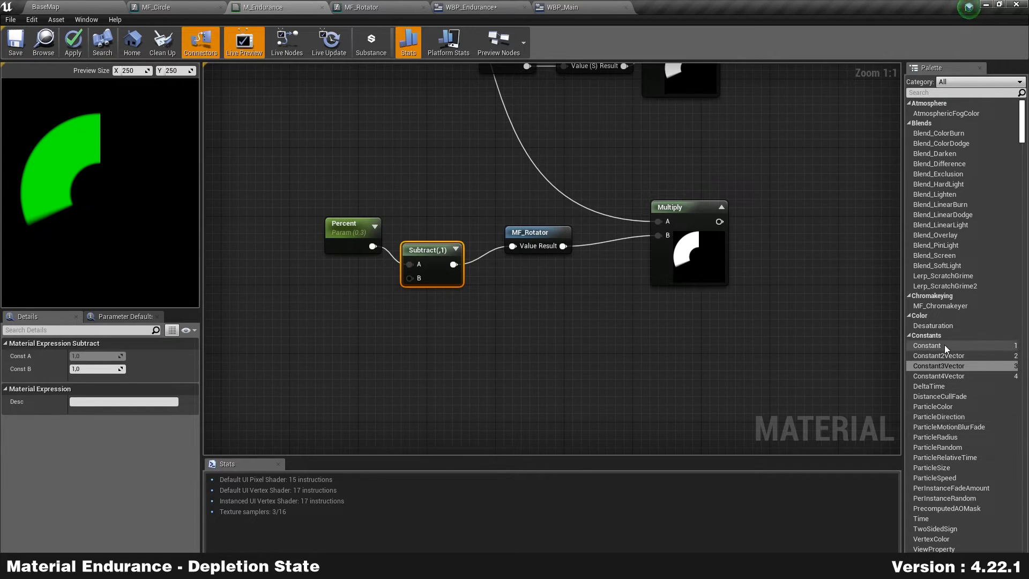
# Step: Feed a 0.05 constant into Subtract's B and convert it to a BlinkingPart parameter
pyautogui.moveTo(926, 345); pyautogui.dragTo(758, 332)
pyautogui.moveTo(326, 283); pyautogui.dragTo(414, 279)
pyautogui.moveTo(337, 292); pyautogui.dragTo(361, 279)
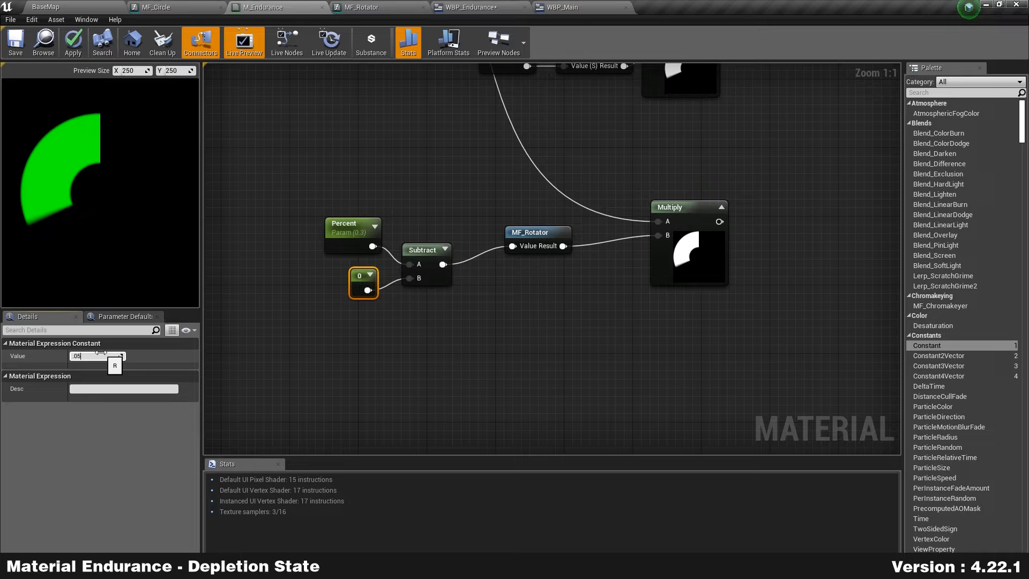
pyautogui.press('Return')
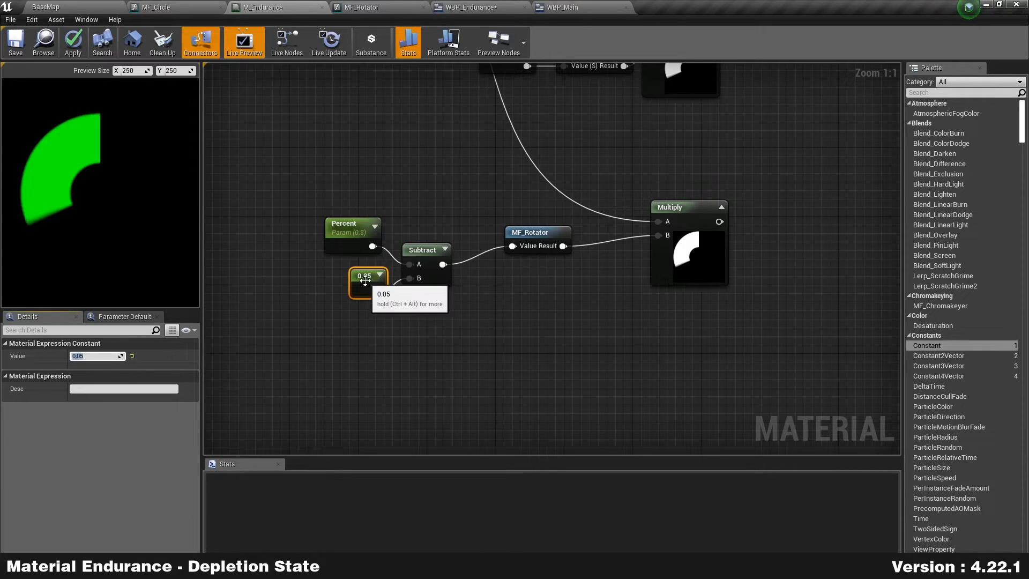
pyautogui.moveTo(364, 279); pyautogui.dragTo(355, 279)
pyautogui.rightClick(357, 281)
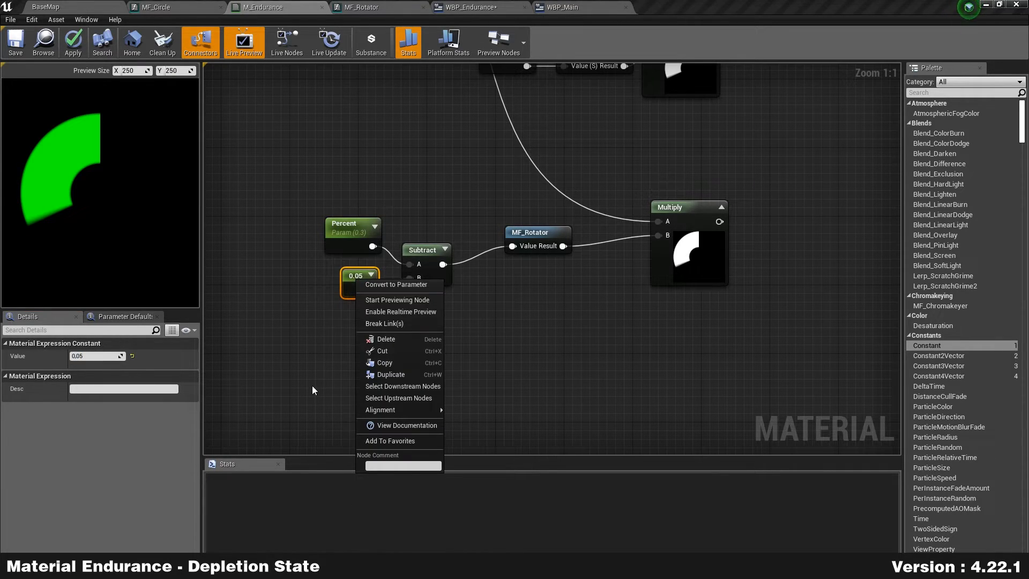
pyautogui.click(393, 283)
pyautogui.write('BlinkingPart')
pyautogui.press('Return')
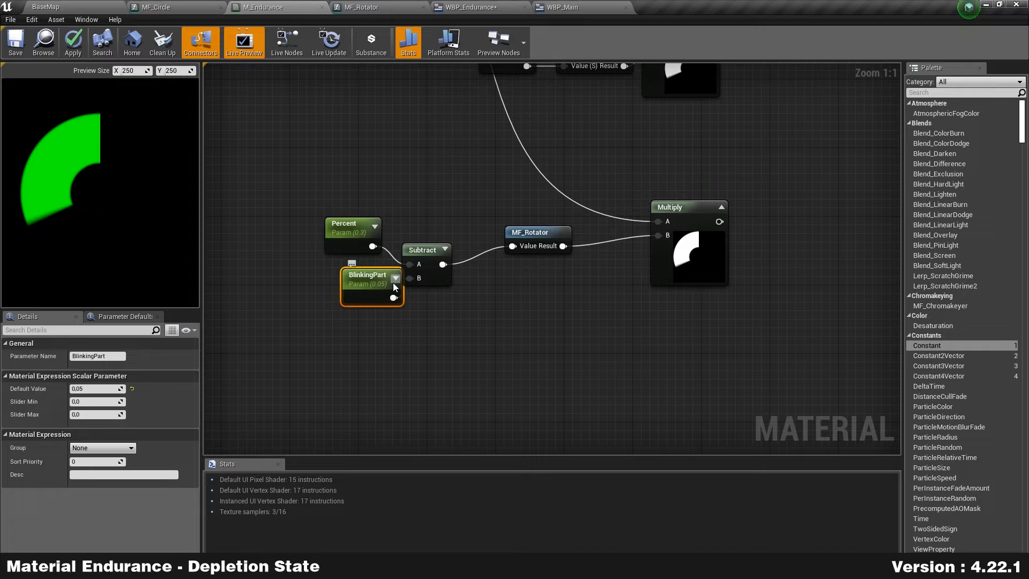
pyautogui.moveTo(377, 289); pyautogui.dragTo(354, 289)
pyautogui.moveTo(597, 319); pyautogui.dragTo(548, 321, button='right')
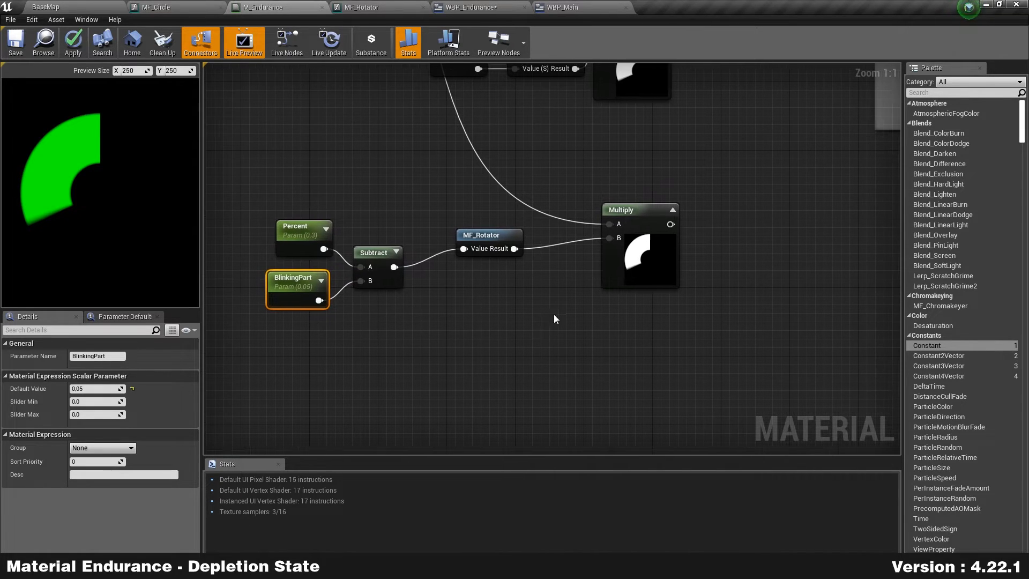
# Step: Preview the lower Multiply node's result in the material viewport
pyautogui.rightClick(611, 262)
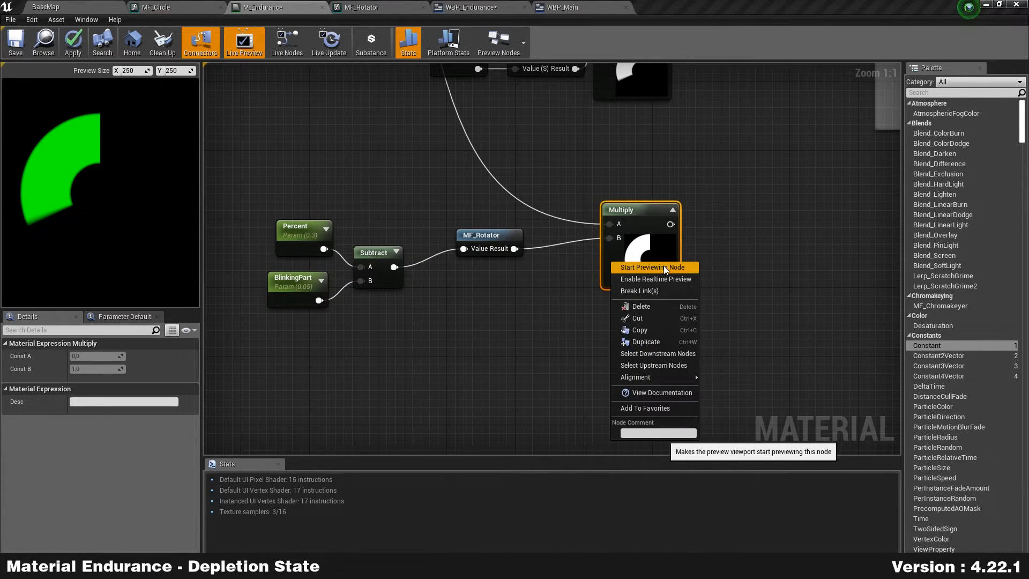
pyautogui.click(735, 253)
pyautogui.rightClick(643, 256)
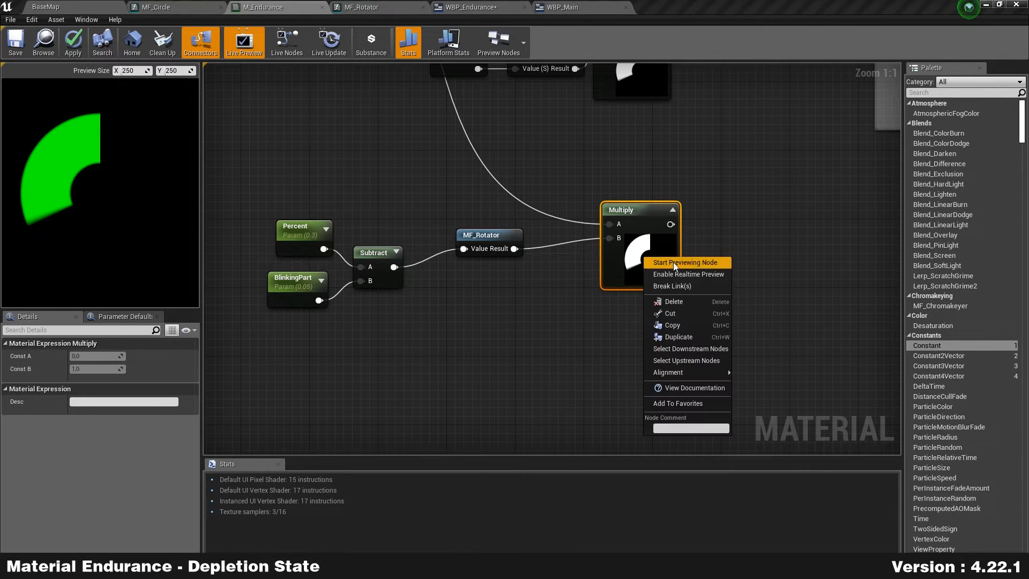
pyautogui.click(670, 262)
# Step: Move MF_Rotator down-left and place the lower Multiply beside it
pyautogui.scroll(-3, 404, 186)
pyautogui.moveTo(409, 187); pyautogui.dragTo(433, 258, button='right')
pyautogui.scroll(2, 431, 358)
pyautogui.moveTo(651, 294); pyautogui.dragTo(645, 273)
pyautogui.moveTo(512, 274); pyautogui.dragTo(494, 287)
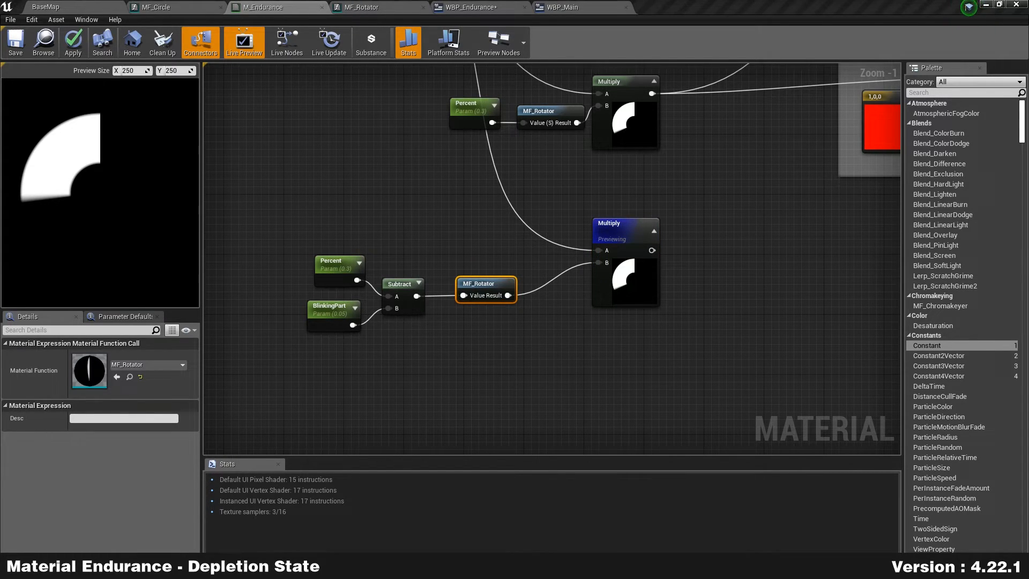
pyautogui.moveTo(635, 283); pyautogui.dragTo(588, 306)
# Step: Frame the upper and lower node chains, leaving only the BlinkingPart parameter selected
pyautogui.moveTo(681, 298); pyautogui.dragTo(577, 391, button='right')
pyautogui.scroll(-2, 568, 316)
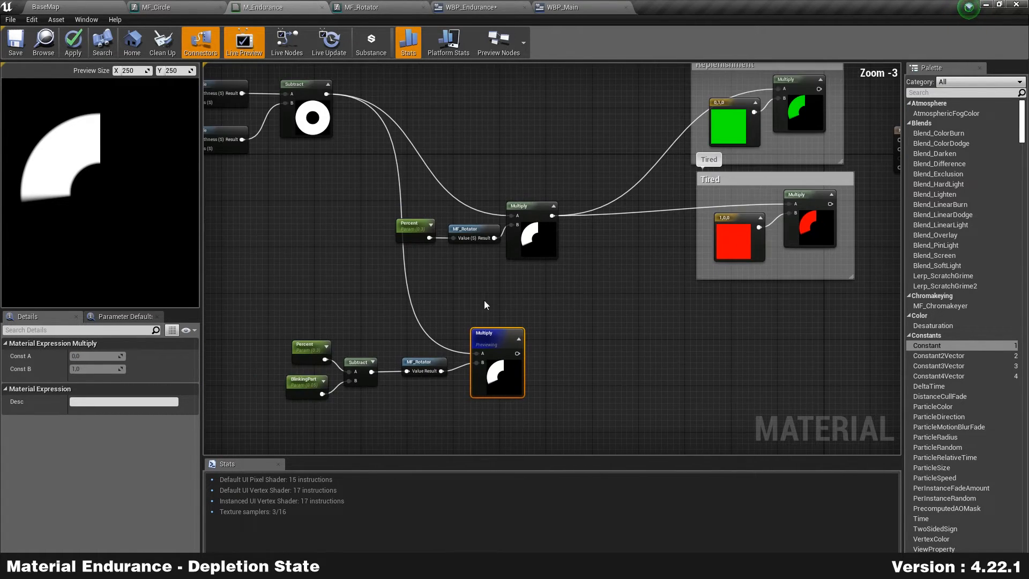
pyautogui.moveTo(427, 281); pyautogui.dragTo(588, 166)
pyautogui.scroll(2, 447, 260)
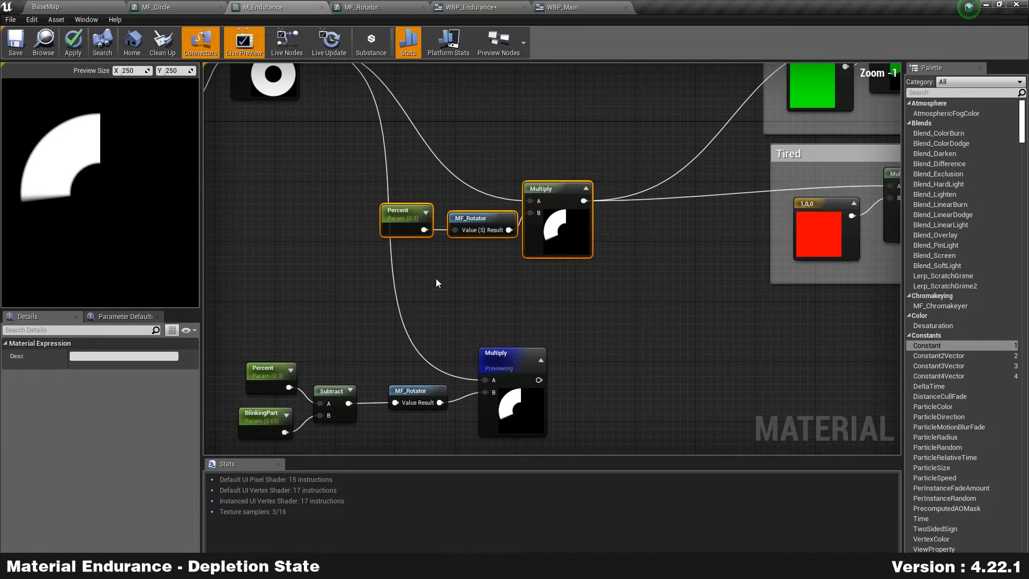
pyautogui.moveTo(438, 282); pyautogui.dragTo(496, 219, button='right')
pyautogui.moveTo(304, 410); pyautogui.dragTo(651, 259)
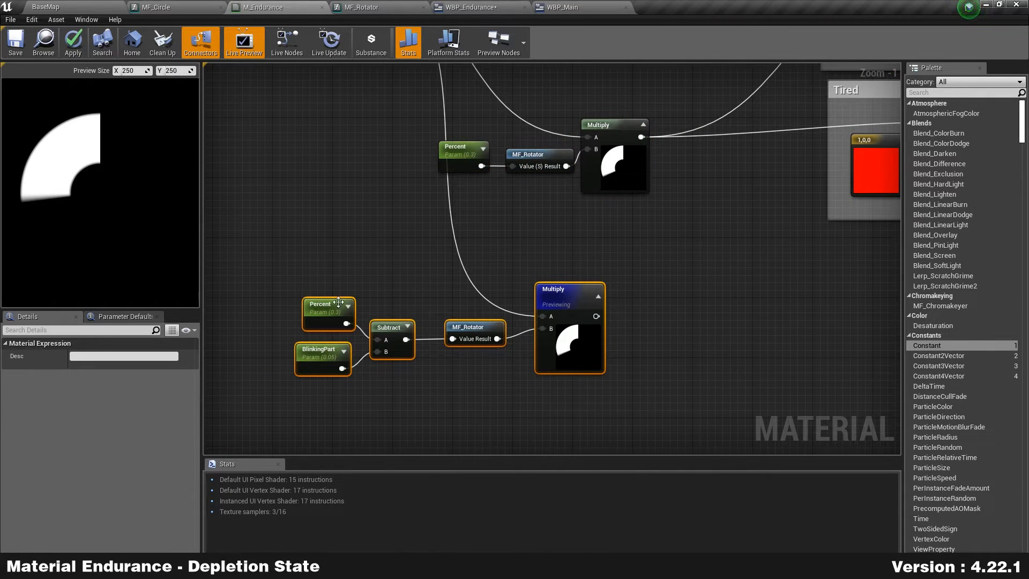
pyautogui.click(321, 369)
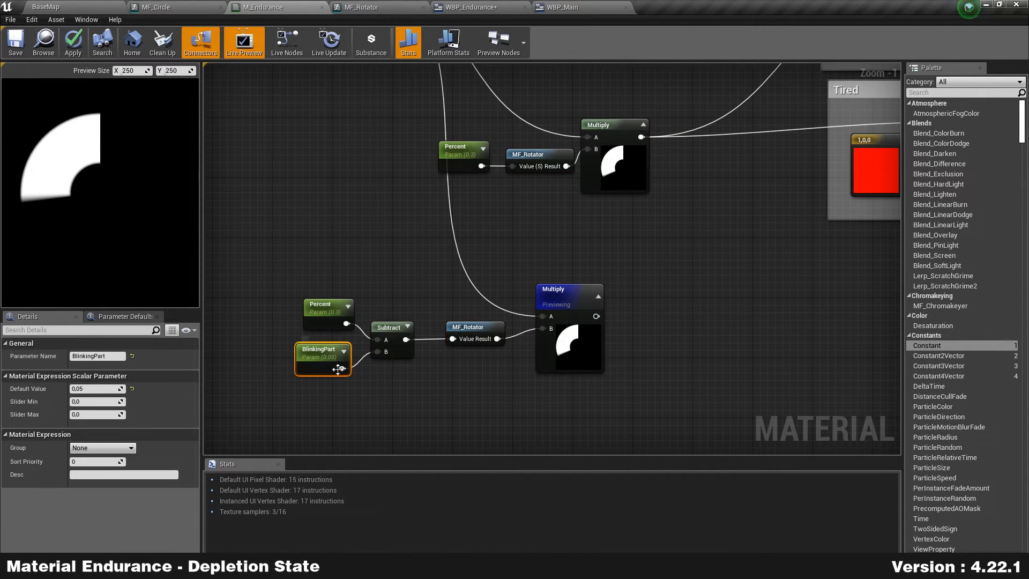
# Step: Add a Subtract node fed by the upper Multiply's output
pyautogui.moveTo(718, 292); pyautogui.dragTo(656, 307, button='right')
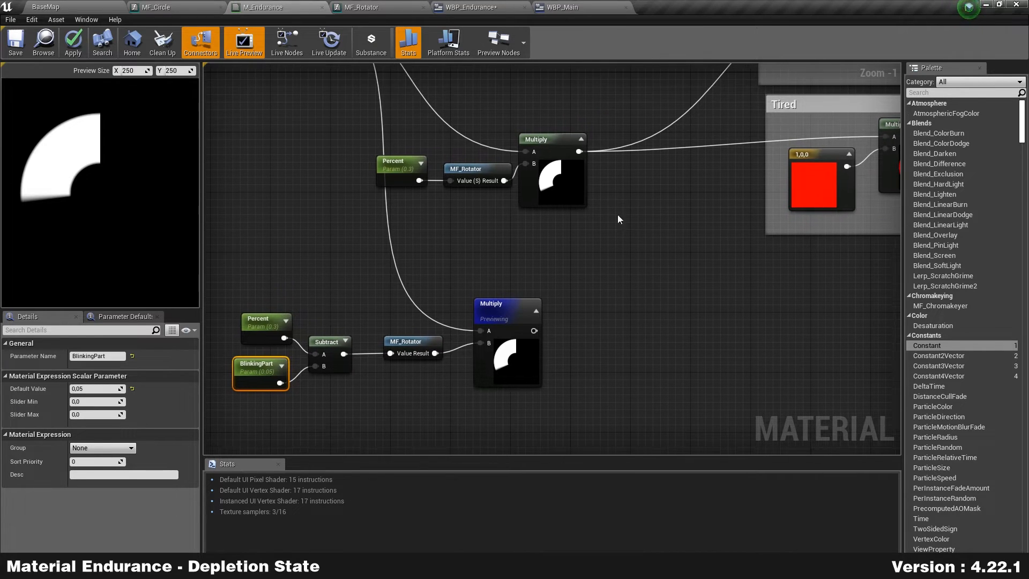
pyautogui.moveTo(581, 155); pyautogui.dragTo(600, 189)
pyautogui.moveTo(633, 256); pyautogui.dragTo(634, 259)
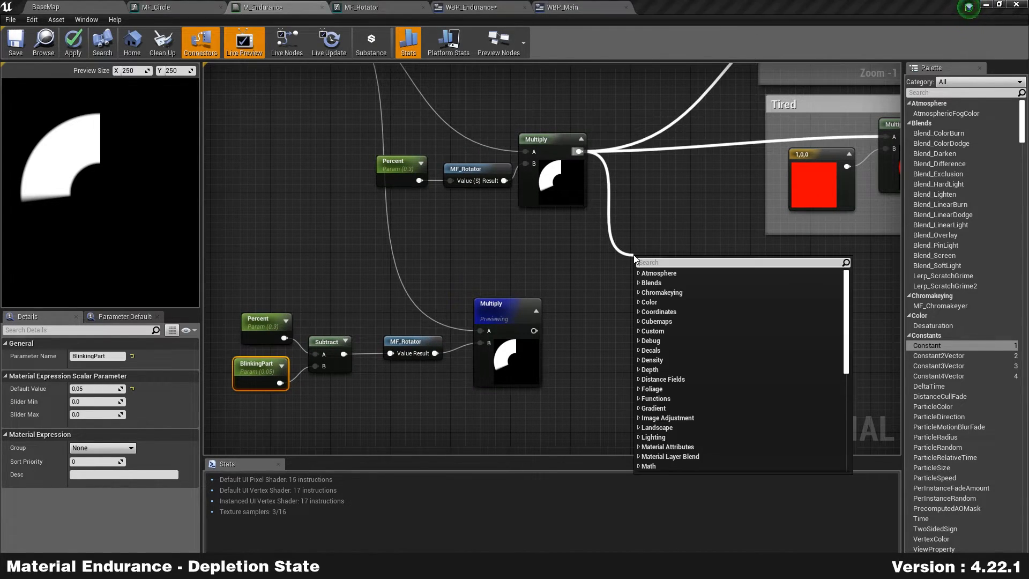
pyautogui.write('subtract')
pyautogui.press('Return')
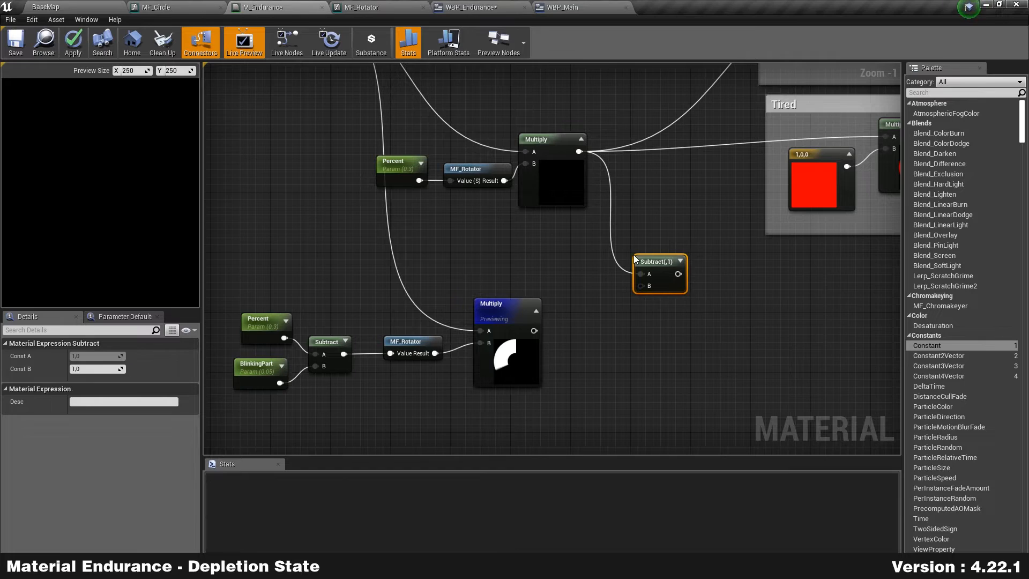
# Step: Wire the lower Multiply into Subtract's B and tidy the node positions
pyautogui.moveTo(534, 331); pyautogui.dragTo(644, 288)
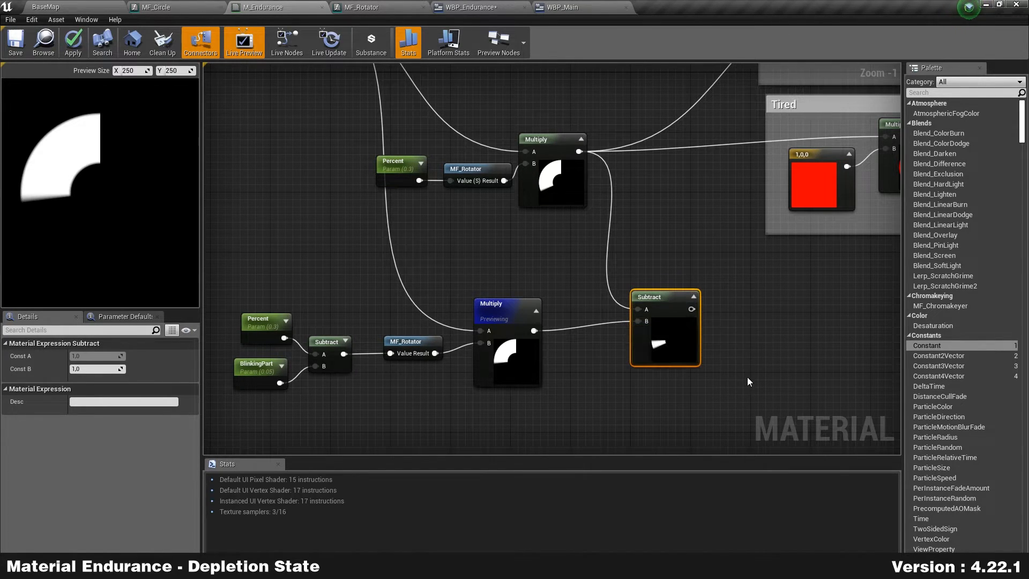
pyautogui.scroll(1, 724, 380)
pyautogui.moveTo(720, 380); pyautogui.dragTo(540, 298, button='right')
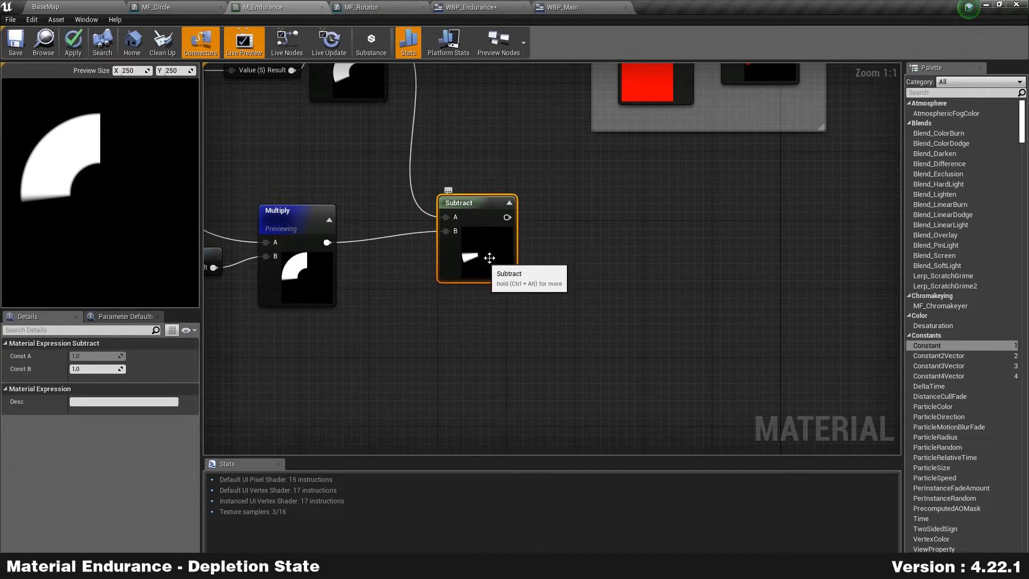
pyautogui.moveTo(452, 268); pyautogui.dragTo(509, 257)
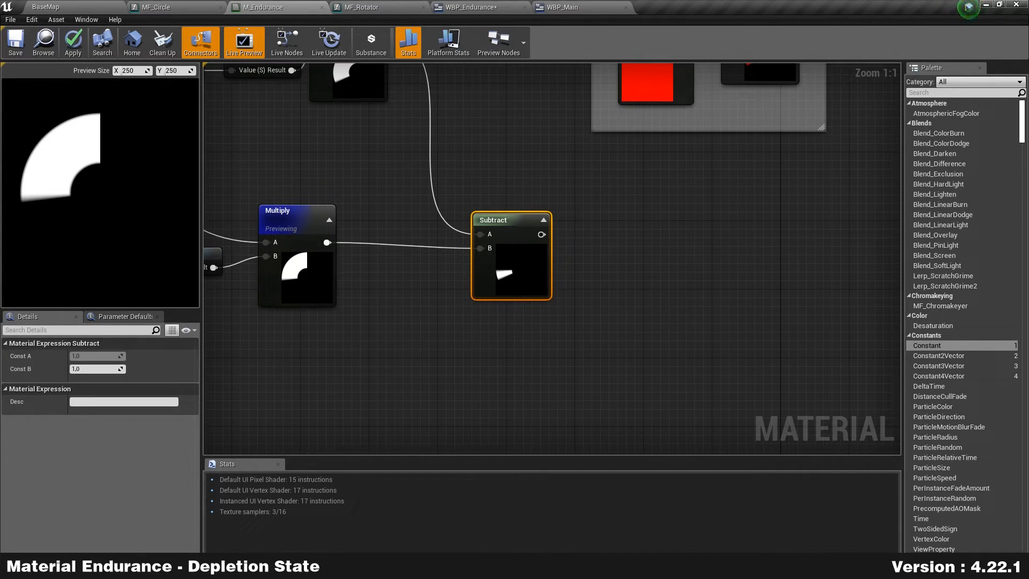
pyautogui.moveTo(523, 288); pyautogui.dragTo(533, 245)
pyautogui.moveTo(306, 258); pyautogui.dragTo(305, 275)
# Step: Preview the green Replenishment Multiply result again
pyautogui.moveTo(340, 159); pyautogui.dragTo(376, 353, button='right')
pyautogui.scroll(-2, 492, 289)
pyautogui.rightClick(738, 129)
pyautogui.rightClick(733, 125)
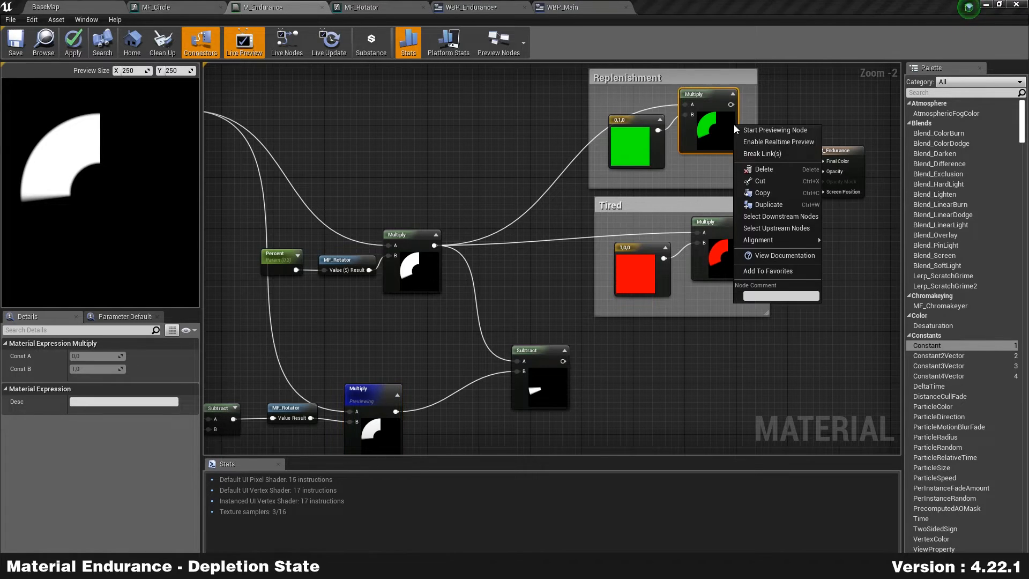
pyautogui.click(795, 130)
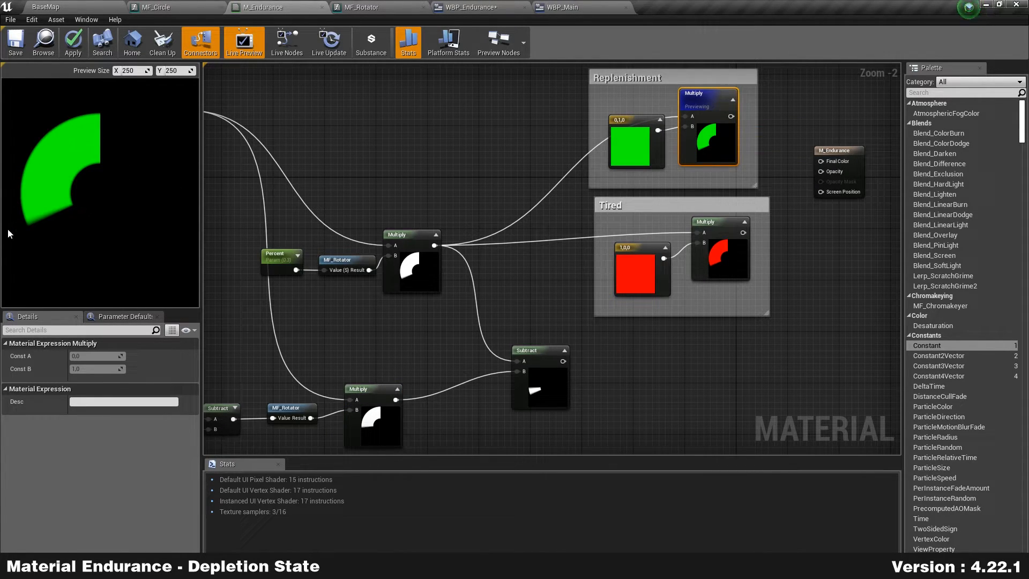
# Step: Reposition the lower Multiply and pull a new wire from its output
pyautogui.moveTo(392, 320); pyautogui.dragTo(451, 260, button='right')
pyautogui.moveTo(429, 354); pyautogui.dragTo(415, 367)
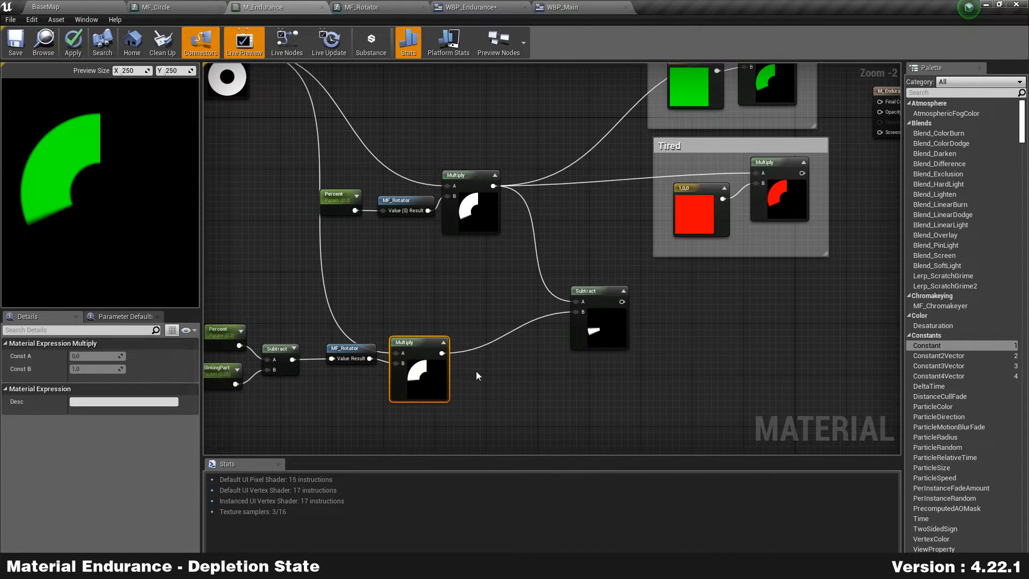
pyautogui.click(581, 321)
pyautogui.click(423, 376)
pyautogui.click(588, 330)
pyautogui.click(424, 387)
pyautogui.scroll(2, 507, 269)
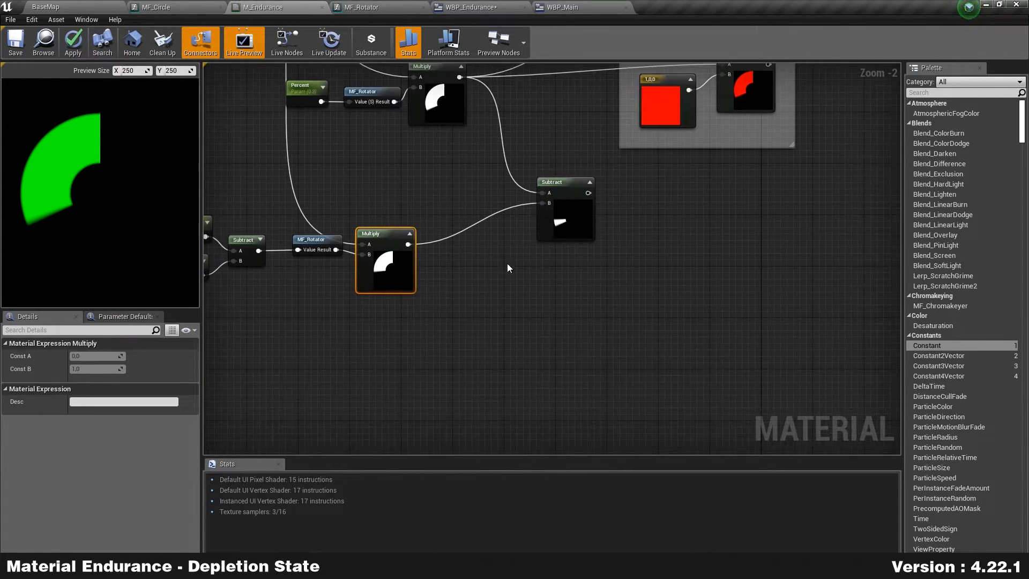
pyautogui.moveTo(335, 257); pyautogui.dragTo(351, 291)
pyautogui.moveTo(379, 252); pyautogui.dragTo(641, 331)
# Step: Add a Multiply after the lower Multiply, with a pasted green constant in B
pyautogui.write('multiply')
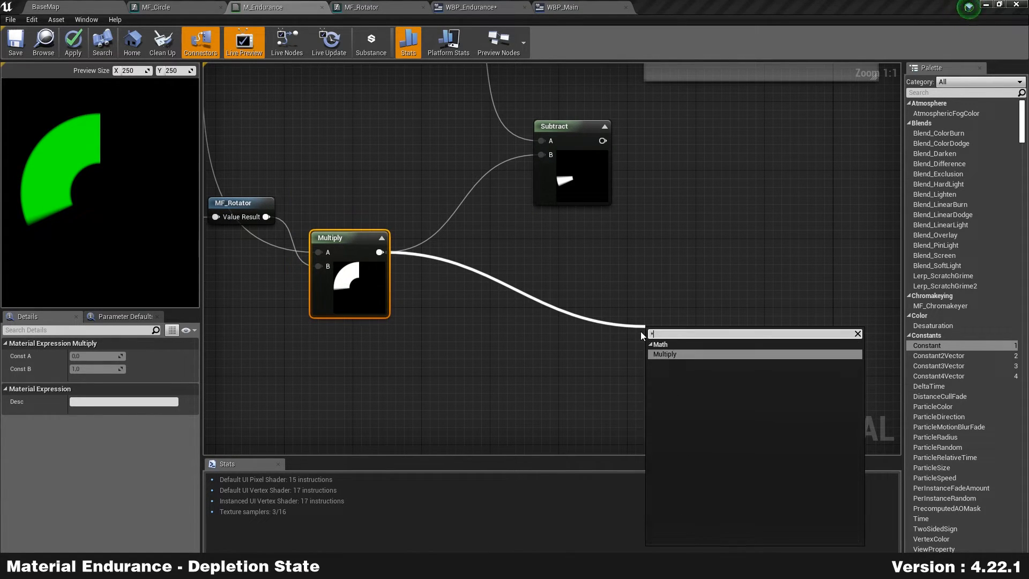
pyautogui.press('Return')
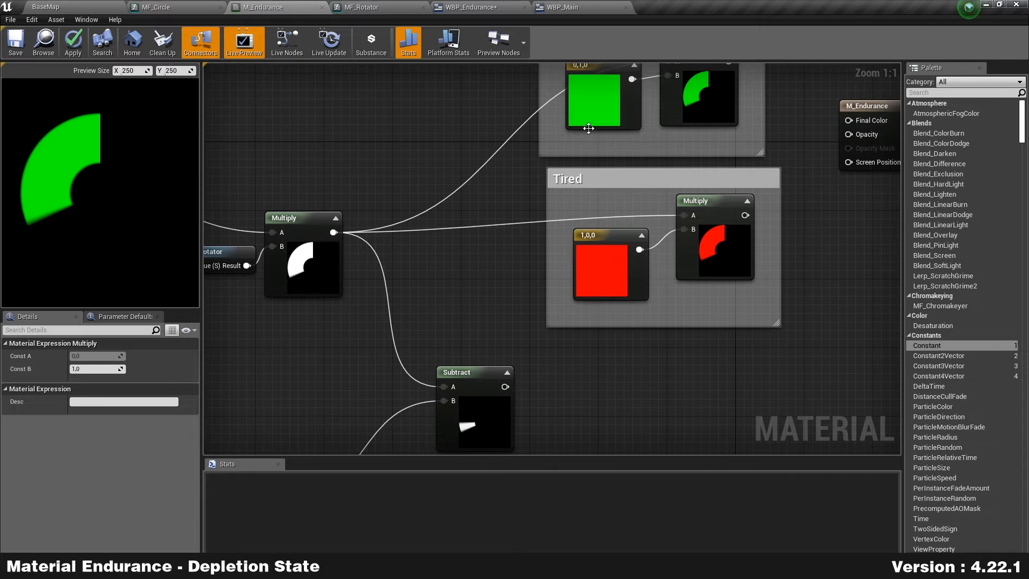
pyautogui.click(589, 121)
pyautogui.moveTo(625, 404); pyautogui.dragTo(623, 97, button='right')
pyautogui.click(482, 316)
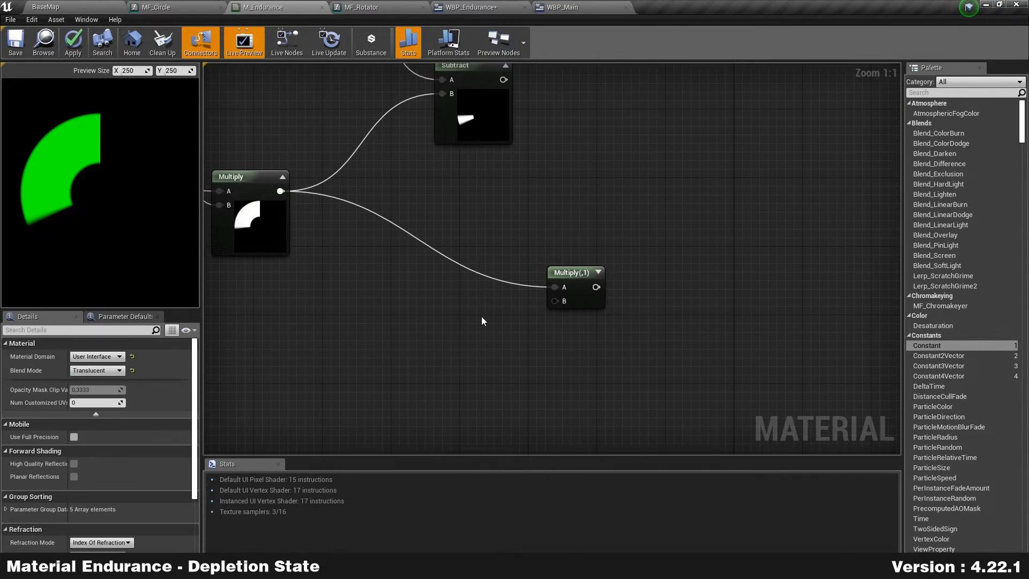
pyautogui.hotkey('ctrl', 'v')
pyautogui.moveTo(543, 337); pyautogui.dragTo(555, 301)
pyautogui.moveTo(509, 342); pyautogui.dragTo(484, 350)
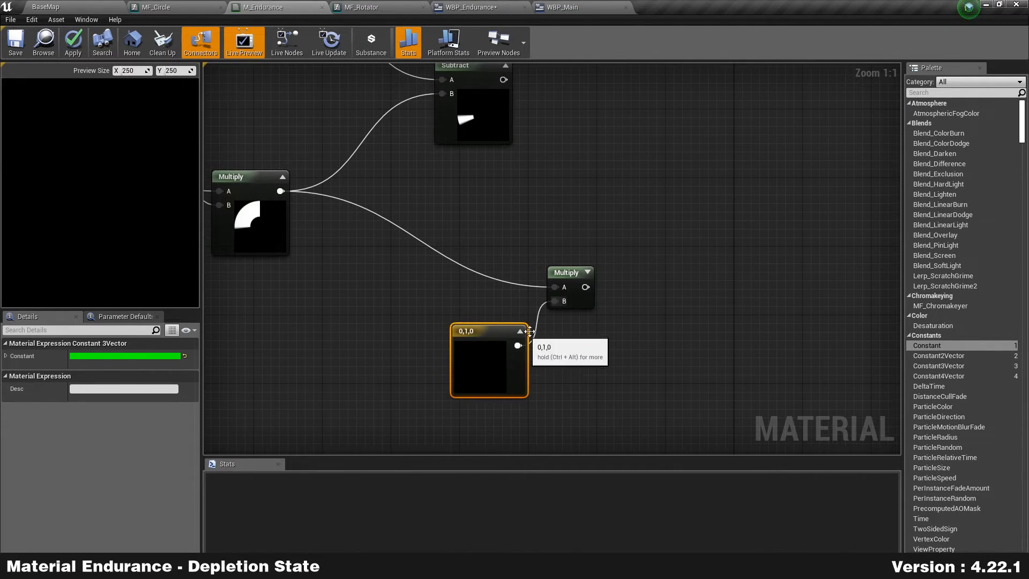
# Step: Add a new Multiply node fed by the Subtract output
pyautogui.moveTo(600, 329); pyautogui.dragTo(599, 362)
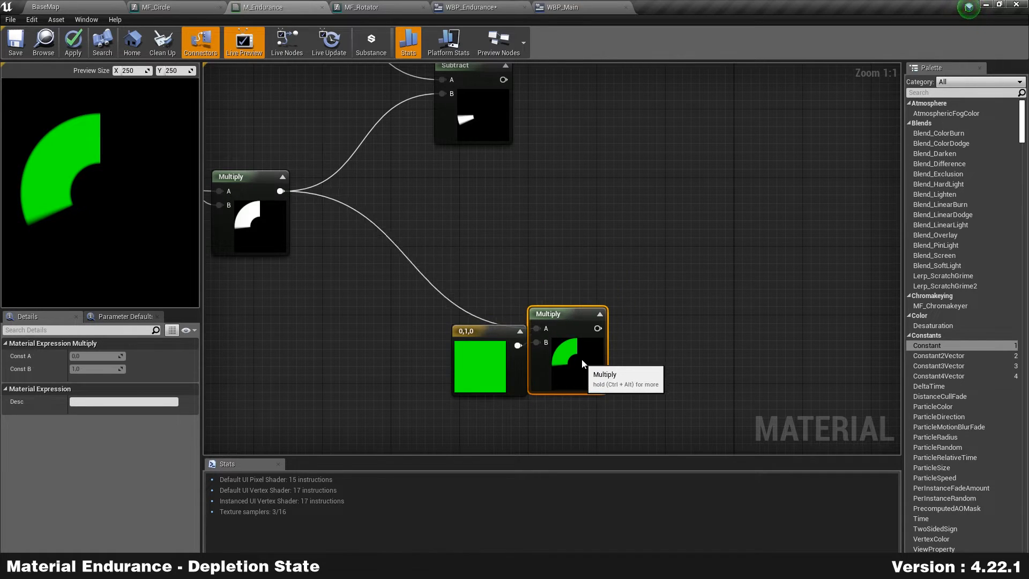
pyautogui.moveTo(731, 294); pyautogui.dragTo(638, 321, button='right')
pyautogui.scroll(-1, 554, 234)
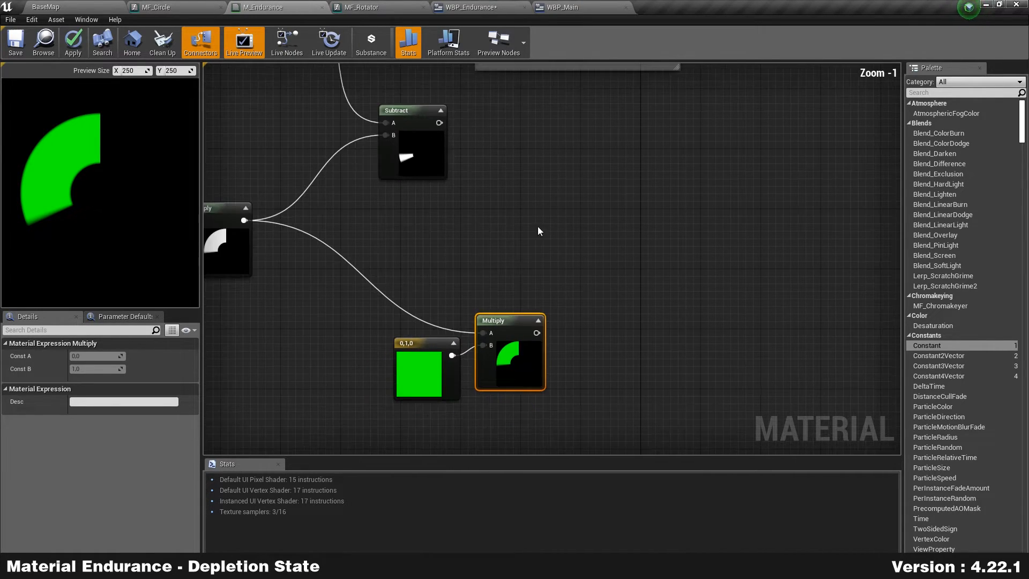
pyautogui.moveTo(430, 171); pyautogui.dragTo(435, 193)
pyautogui.moveTo(536, 208); pyautogui.dragTo(468, 213, button='right')
pyautogui.moveTo(371, 148); pyautogui.dragTo(619, 151)
pyautogui.write('multiply')
pyautogui.press('Return')
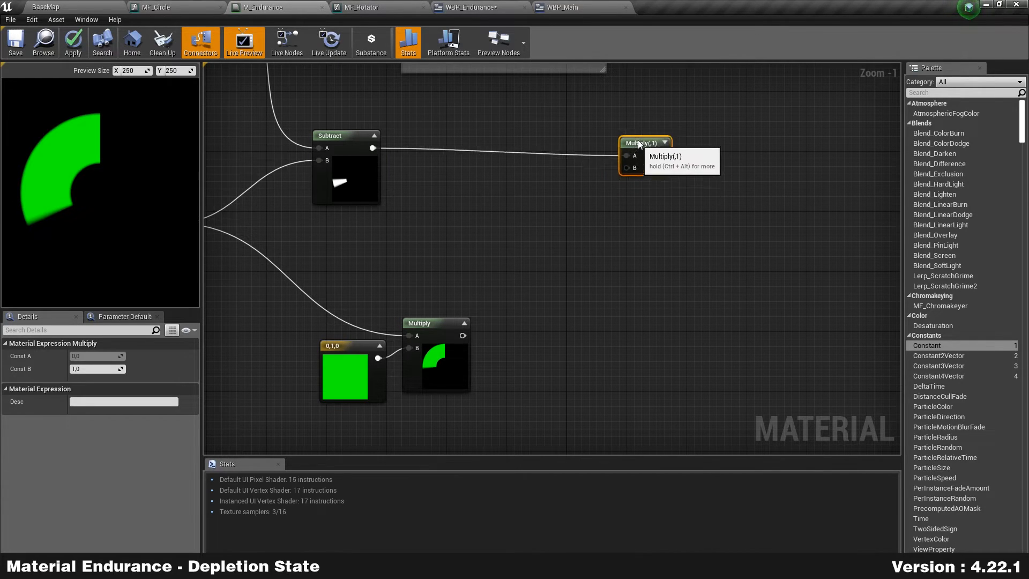
# Step: Duplicate the green 0,1,0 constant twice and place a copy near Subtract
pyautogui.scroll(1, 437, 164)
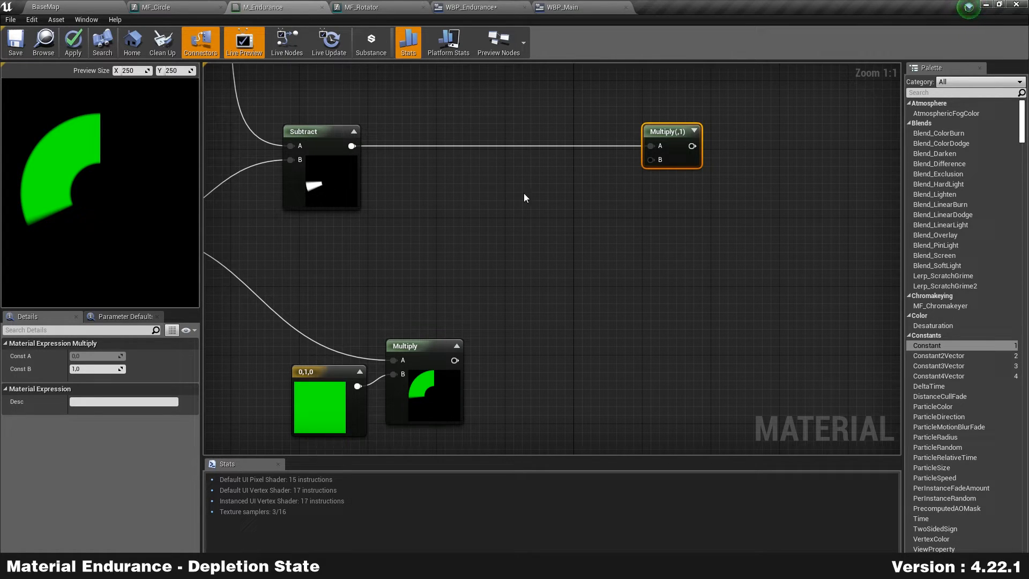
pyautogui.click(321, 402)
pyautogui.hotkey('ctrl', 'c')
pyautogui.hotkey('ctrl', 'v')
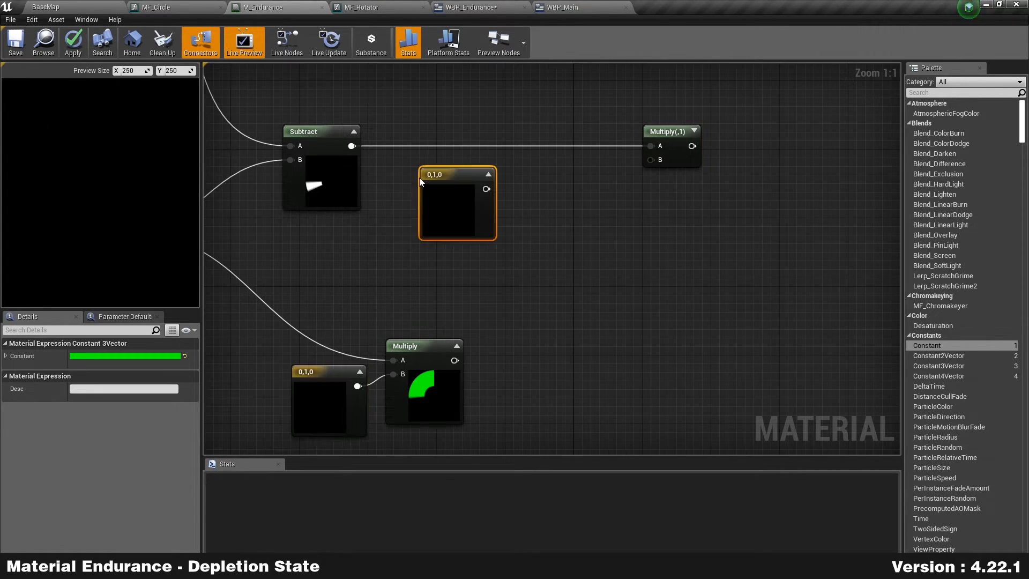
pyautogui.hotkey('ctrl', 'v')
pyautogui.click(455, 193)
pyautogui.moveTo(454, 193); pyautogui.dragTo(446, 185)
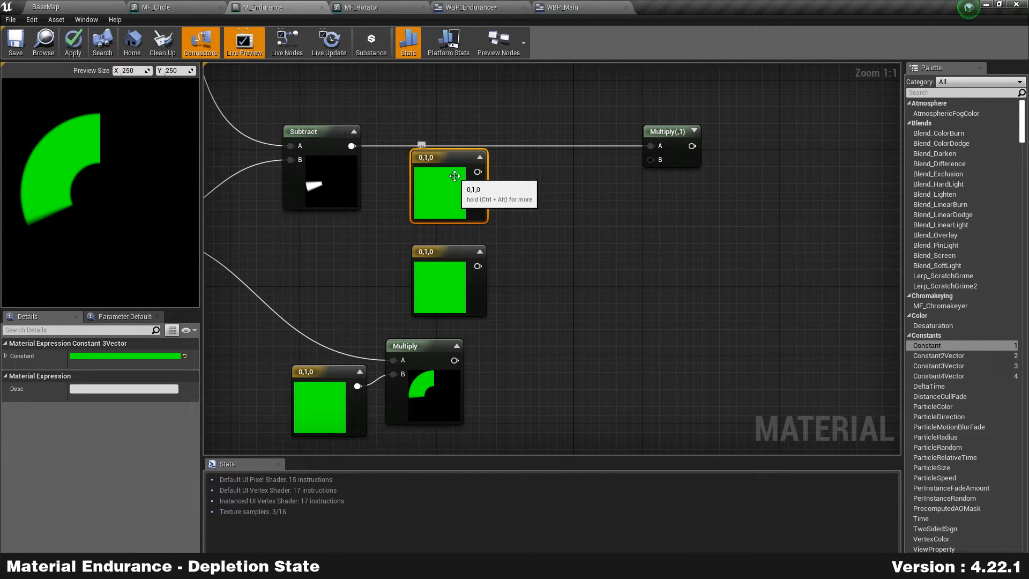
# Step: Recolour the top copy to pure red 1,0,0
pyautogui.doubleClick(461, 211)
pyautogui.click(561, 283)
pyautogui.click(482, 405)
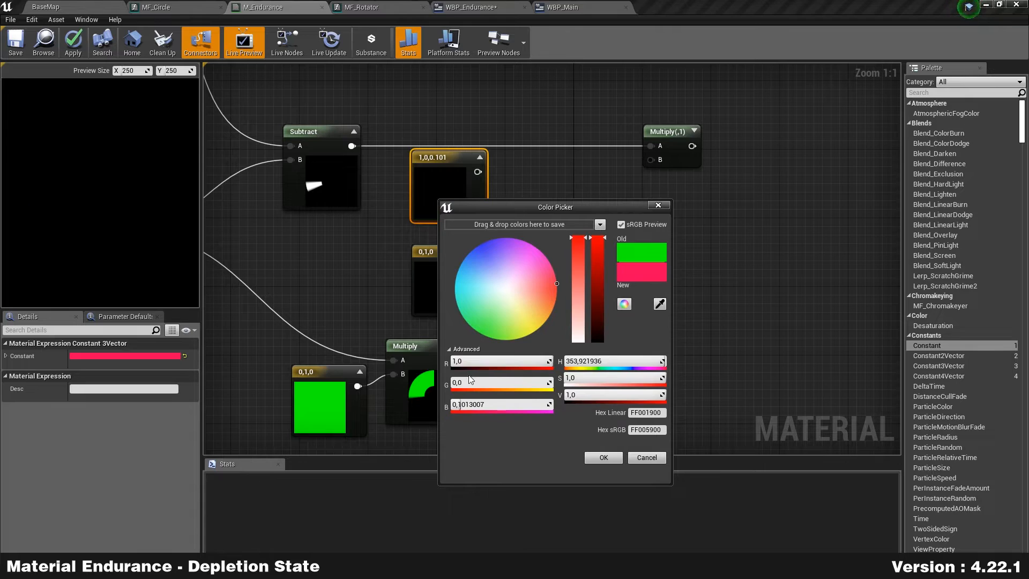
pyautogui.write('0')
pyautogui.press('Return')
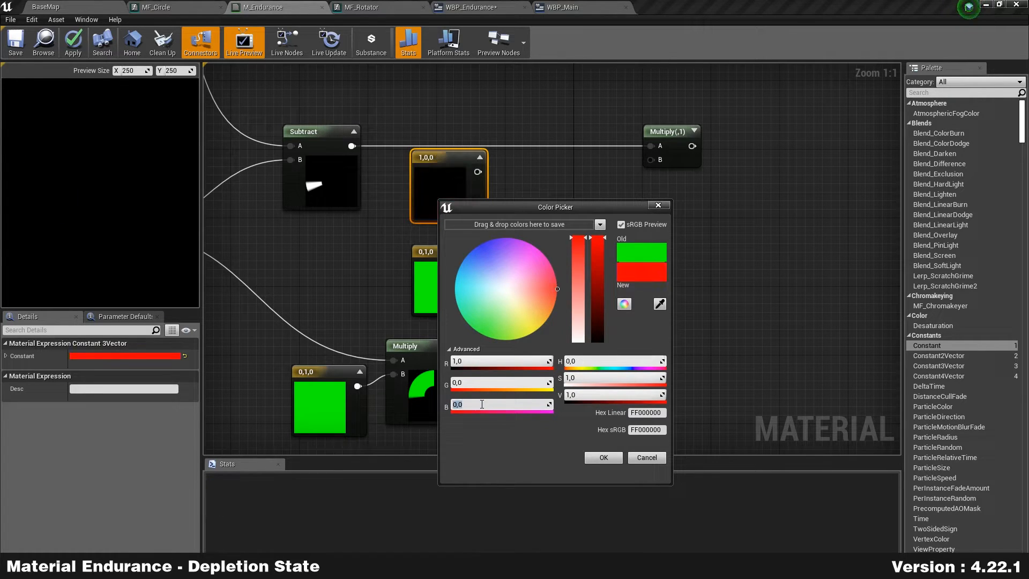
pyautogui.click(608, 454)
# Step: Change the second copy's red value to 1 to make it yellow
pyautogui.click(431, 279)
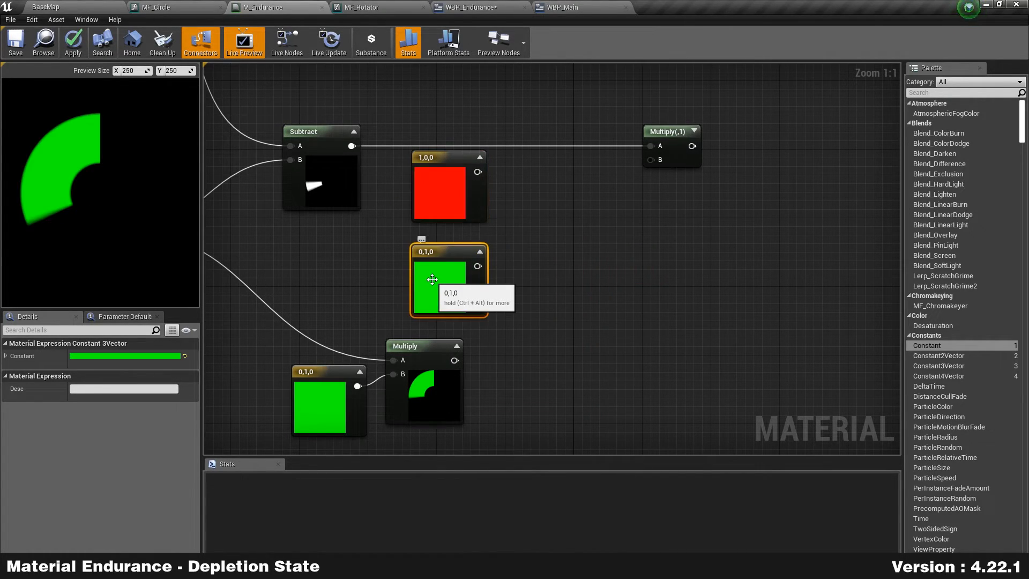
pyautogui.doubleClick(432, 279)
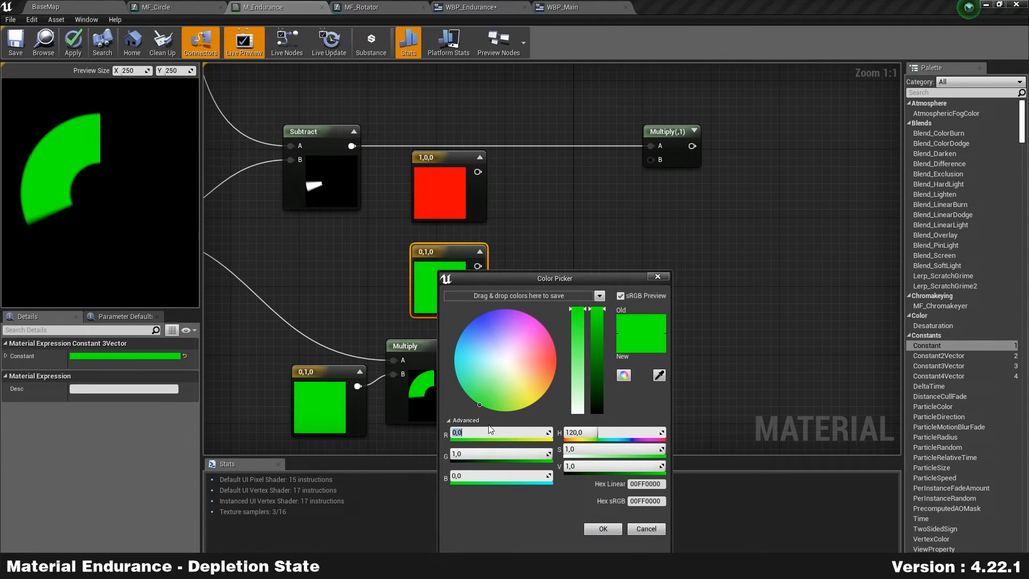
pyautogui.press('Return')
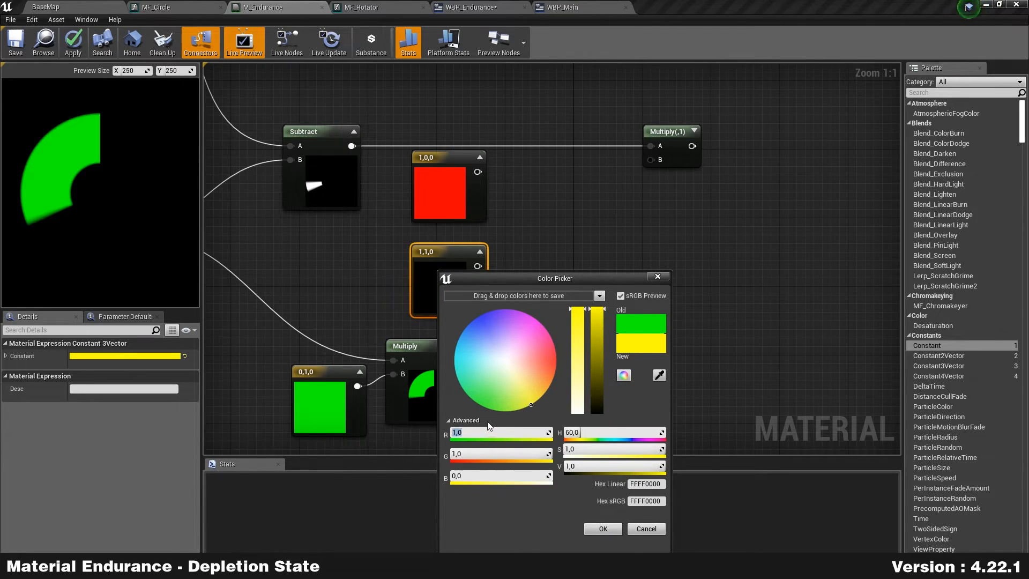
# Step: Confirm the yellow 1,1,0 colour and shift the green constant and Multiply down-right
pyautogui.click(603, 529)
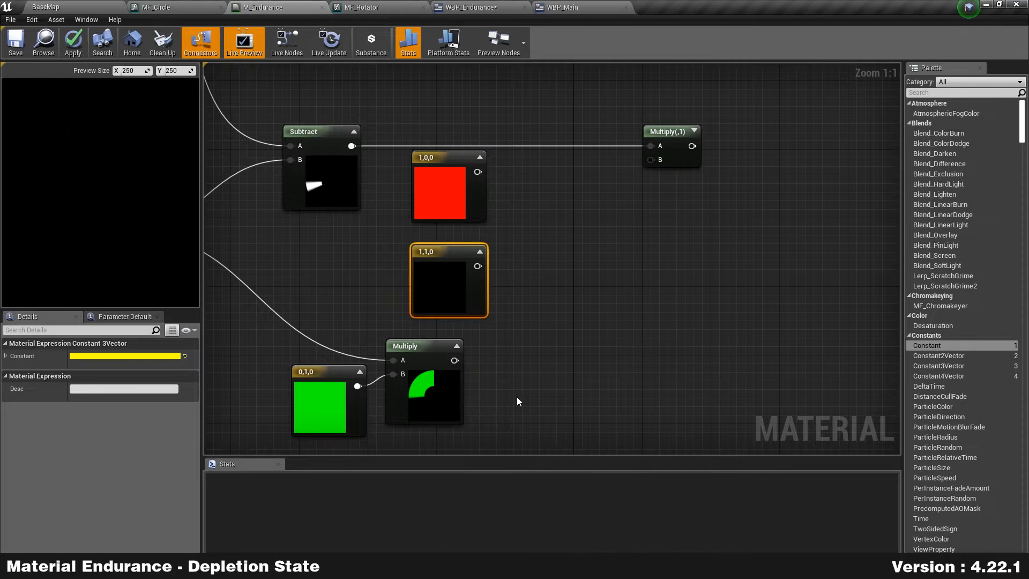
pyautogui.scroll(-5, 513, 281)
pyautogui.moveTo(484, 239); pyautogui.dragTo(486, 238)
pyautogui.moveTo(481, 259); pyautogui.dragTo(507, 296)
pyautogui.moveTo(525, 237); pyautogui.dragTo(490, 266, button='right')
pyautogui.scroll(4, 479, 227)
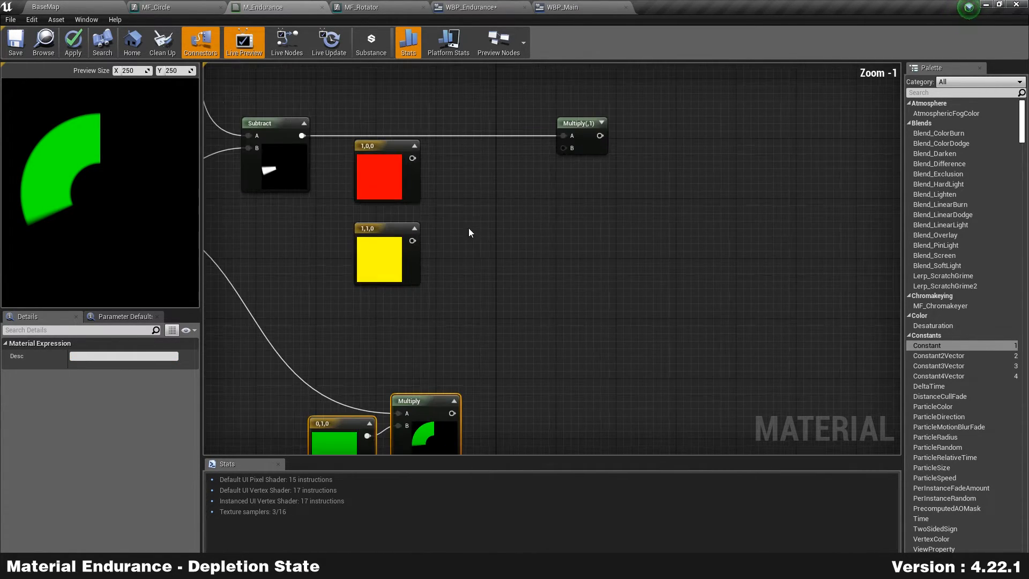
pyautogui.scroll(1, 507, 226)
# Step: Add a LinearInterpolate node with red in A and yellow in B
pyautogui.rightClick(482, 199)
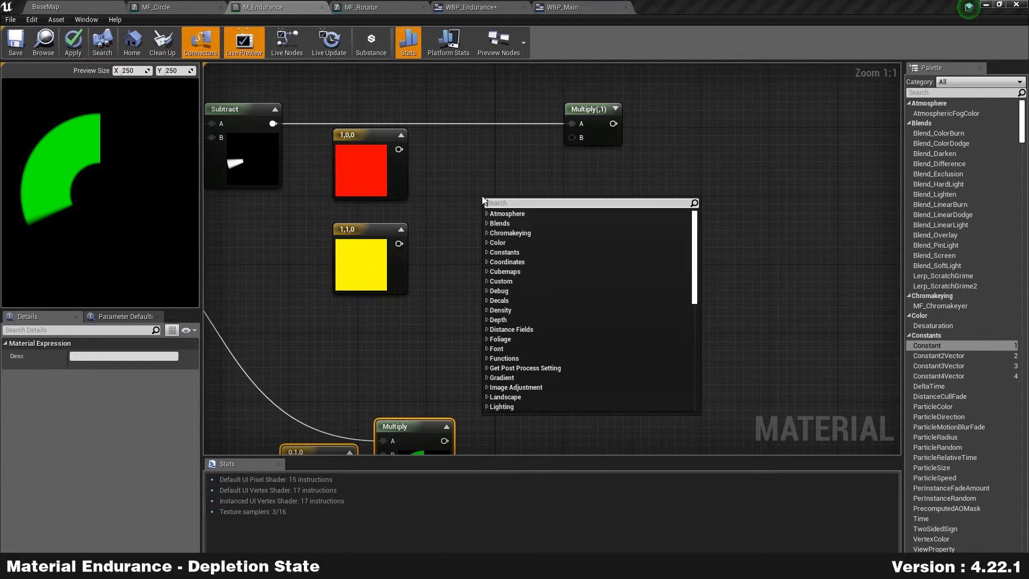
pyautogui.write('linearinte')
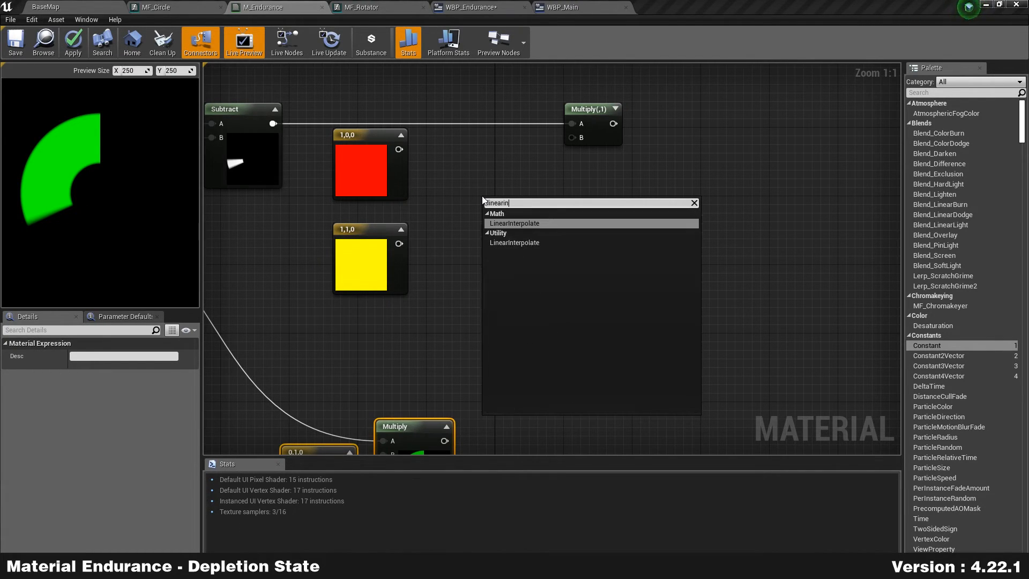
pyautogui.press('Return')
pyautogui.moveTo(399, 149); pyautogui.dragTo(491, 217)
pyautogui.moveTo(398, 243); pyautogui.dragTo(378, 233)
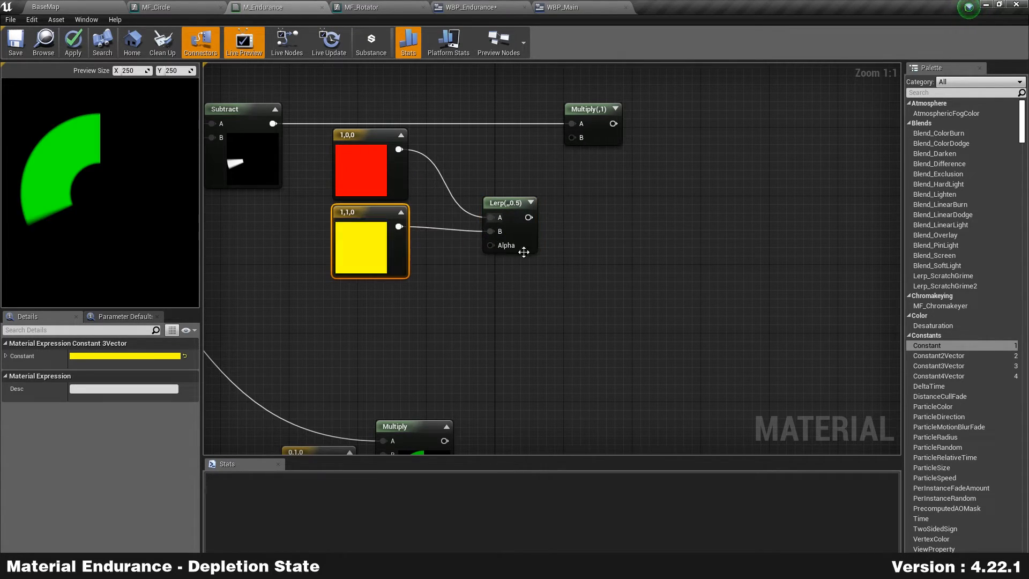
pyautogui.moveTo(533, 246); pyautogui.dragTo(537, 255)
pyautogui.moveTo(452, 350); pyautogui.dragTo(548, 255, button='right')
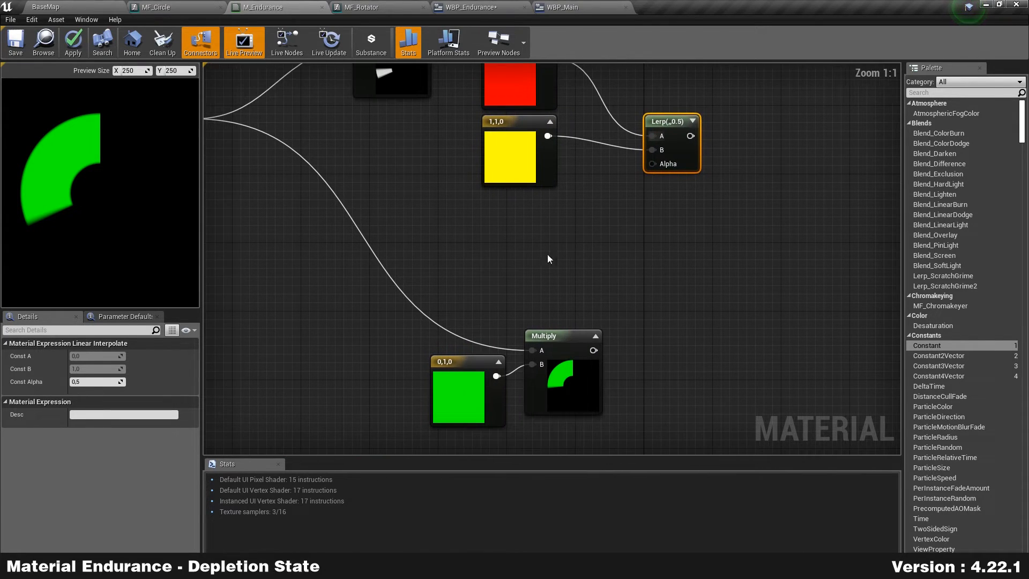
# Step: Add a Sine node driving the Lerp's Alpha
pyautogui.rightClick(505, 240)
pyautogui.write('sine')
pyautogui.press('Return')
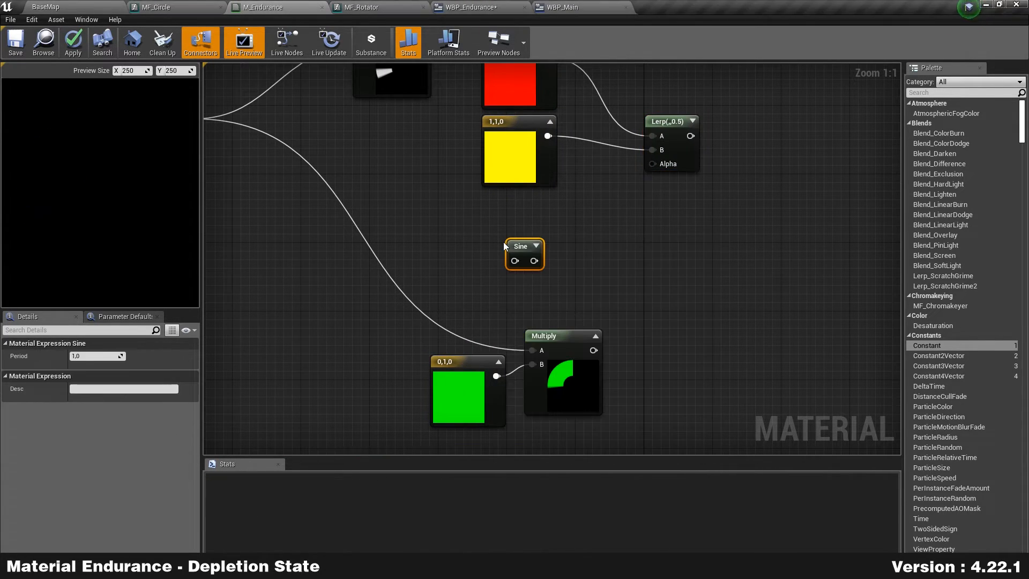
pyautogui.moveTo(609, 238); pyautogui.dragTo(653, 163)
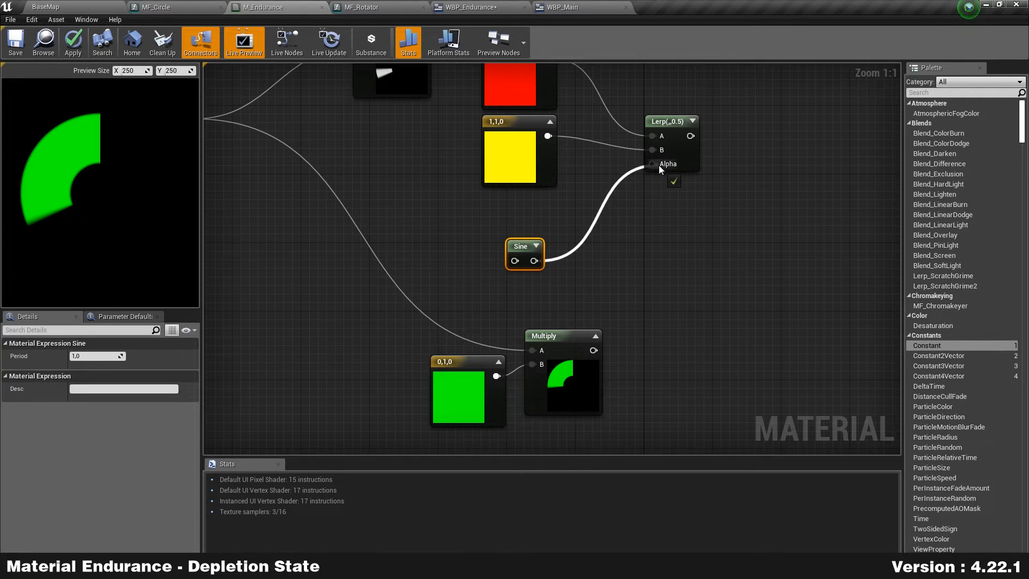
pyautogui.moveTo(523, 254); pyautogui.dragTo(541, 207)
# Step: Feed Time multiplied by 3 into the Sine node
pyautogui.rightClick(419, 218)
pyautogui.write('time')
pyautogui.press('Return')
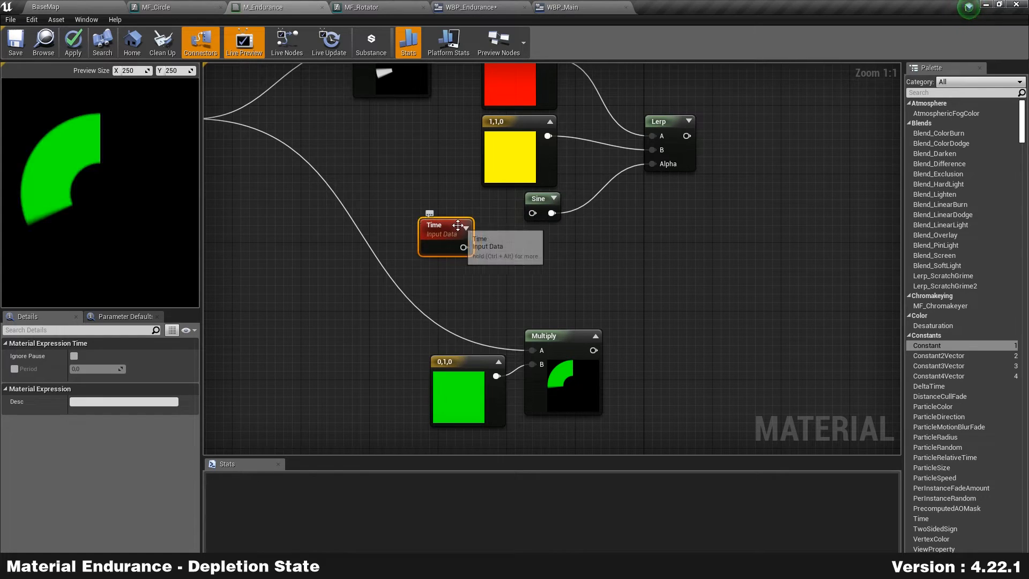
pyautogui.moveTo(468, 252); pyautogui.dragTo(461, 215)
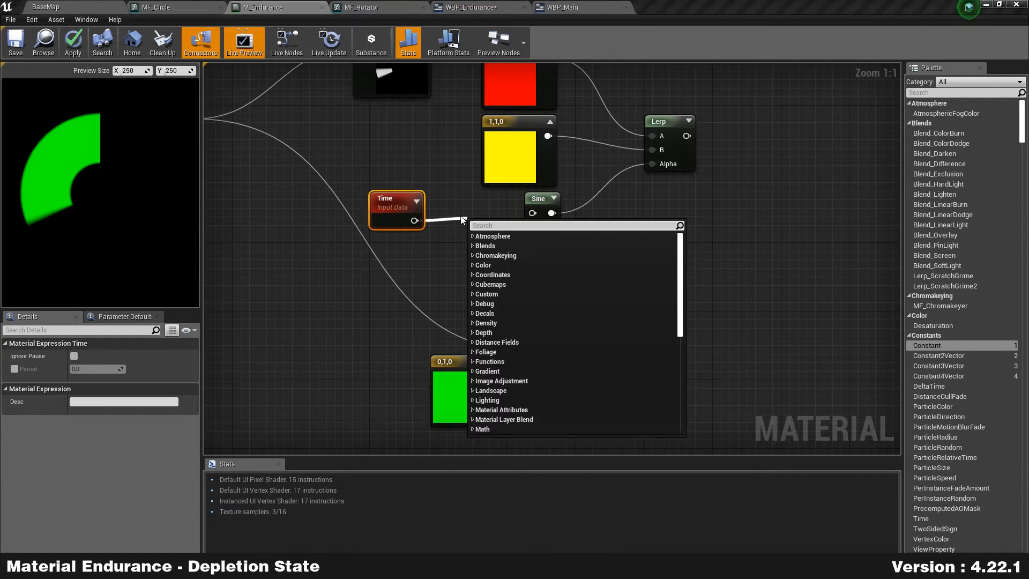
pyautogui.write('multiply')
pyautogui.press('Return')
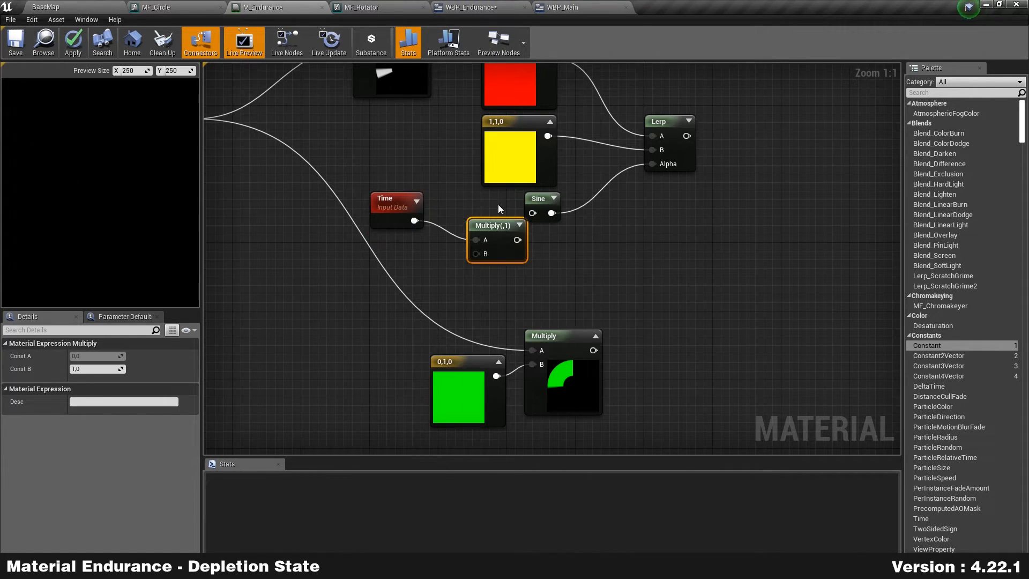
pyautogui.moveTo(493, 225); pyautogui.dragTo(533, 213)
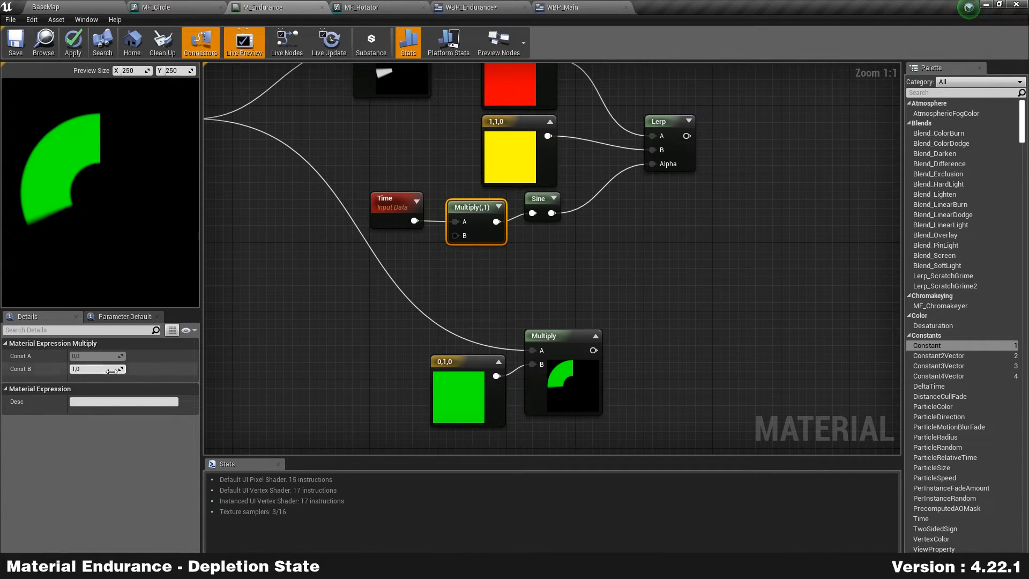
pyautogui.write('3')
pyautogui.press('Return')
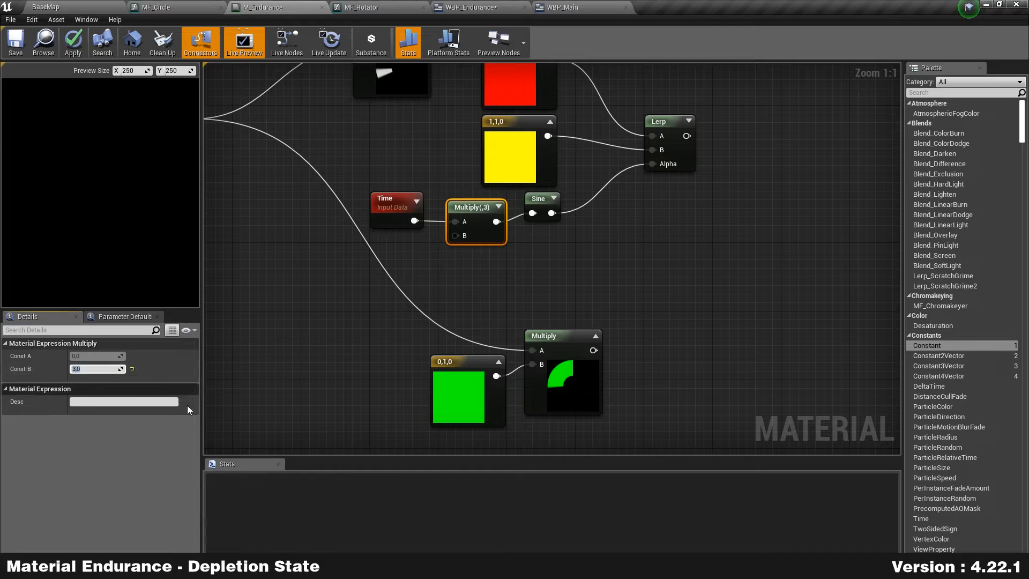
pyautogui.click(595, 301)
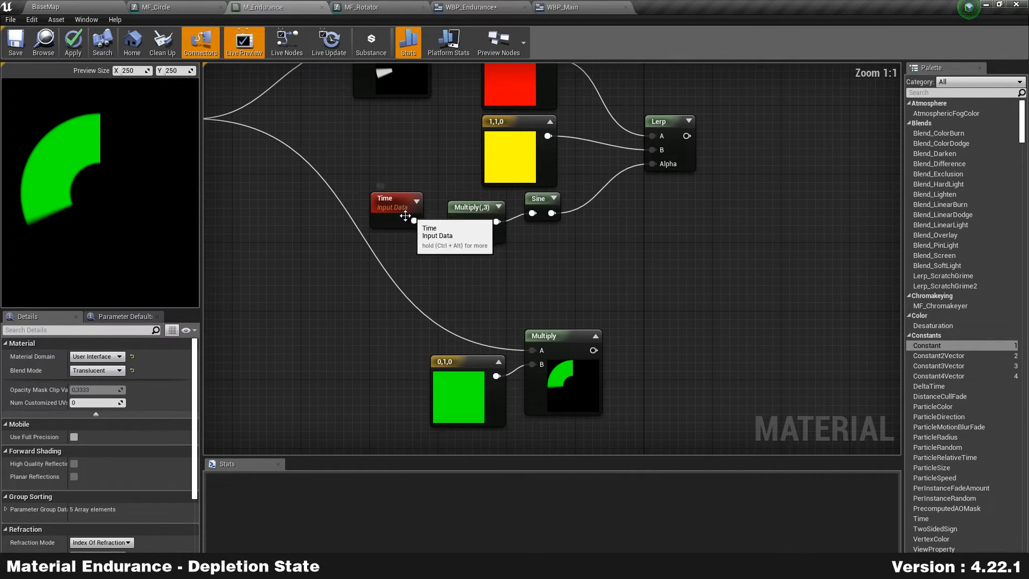
pyautogui.moveTo(407, 214); pyautogui.dragTo(416, 216)
# Step: Briefly preview the Sine output alone, then stop previewing it
pyautogui.click(538, 200)
pyautogui.click(554, 198)
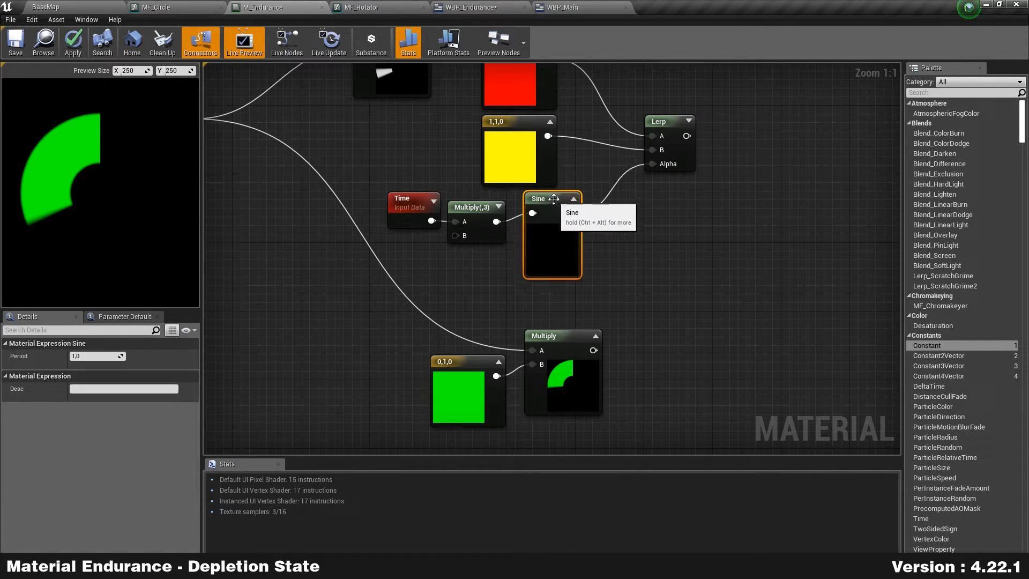
pyautogui.rightClick(555, 212)
pyautogui.click(612, 211)
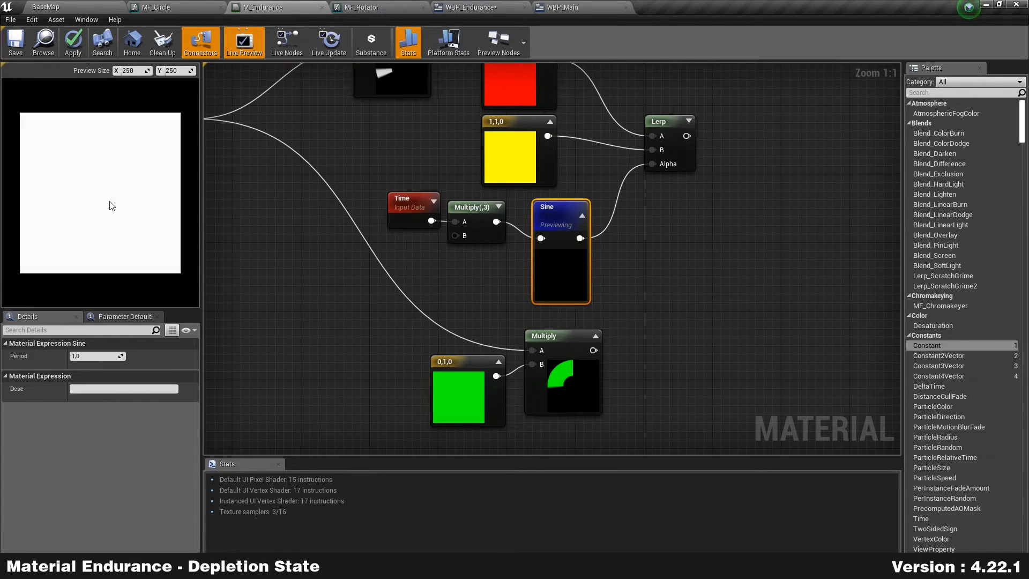
pyautogui.rightClick(566, 269)
pyautogui.click(595, 272)
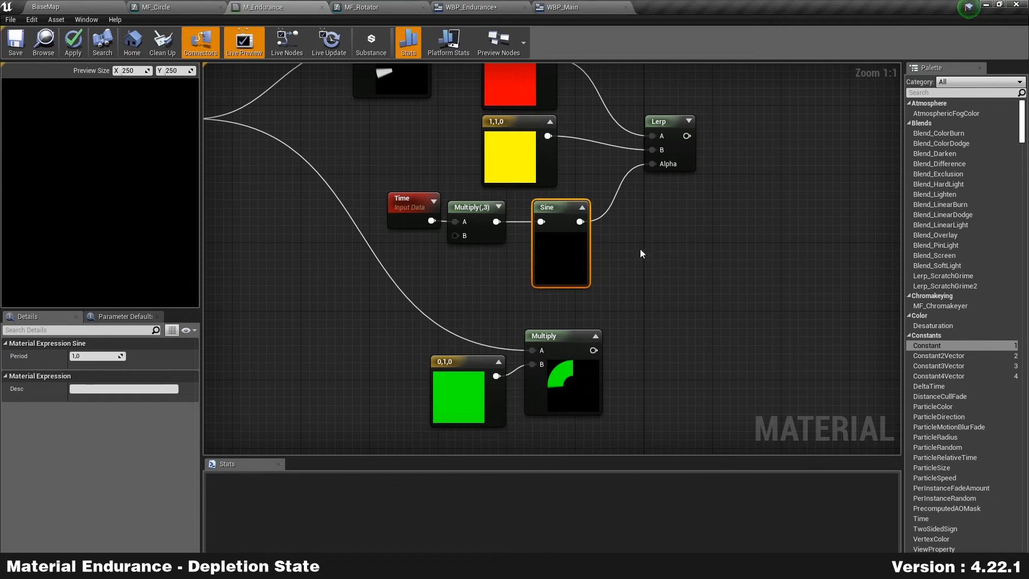
pyautogui.moveTo(547, 251)
pyautogui.mouseDown()
pyautogui.moveTo(539, 265)
pyautogui.moveTo(546, 258)
pyautogui.mouseUp()
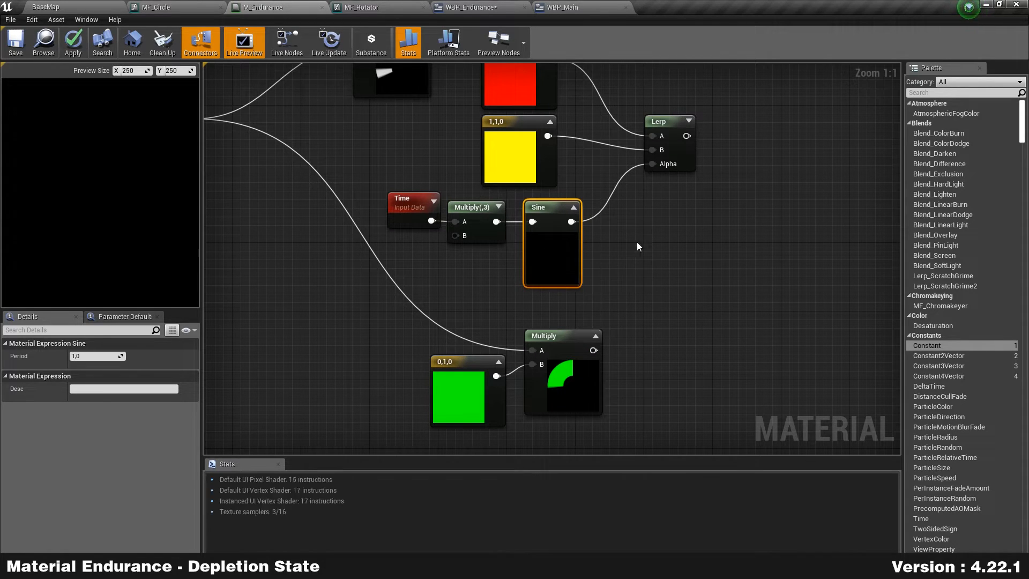
pyautogui.moveTo(640, 238); pyautogui.dragTo(578, 272, button='right')
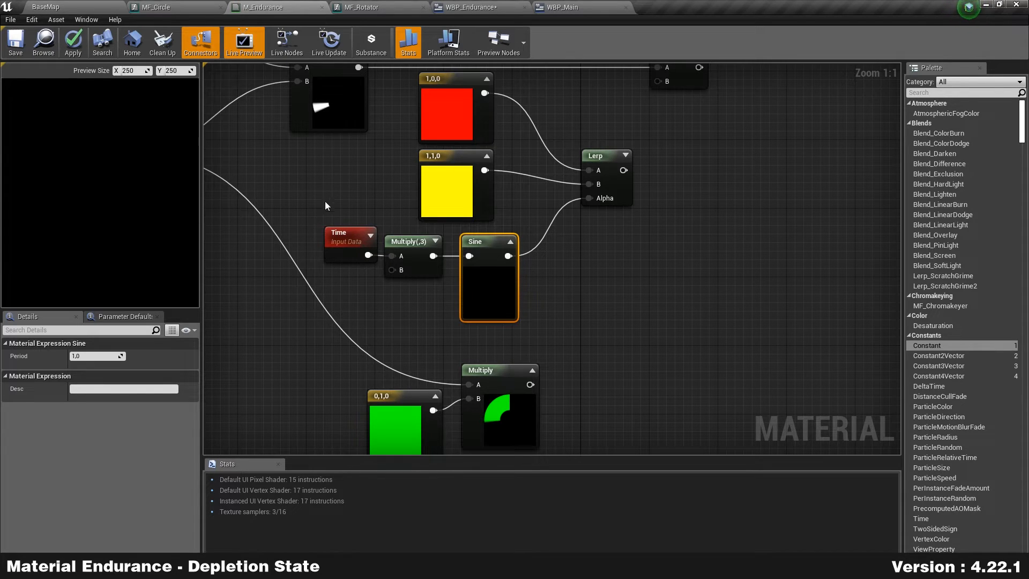
pyautogui.moveTo(588, 298); pyautogui.dragTo(557, 324, button='right')
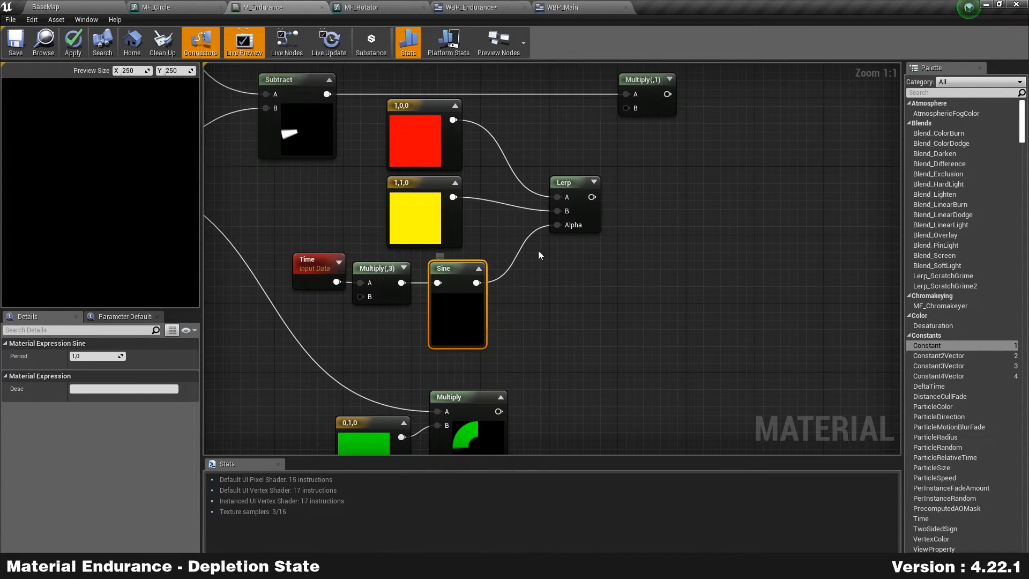
# Step: Preview the Lerp result blending red 1,0,0 and yellow 1,1,0
pyautogui.click(425, 138)
pyautogui.click(413, 217)
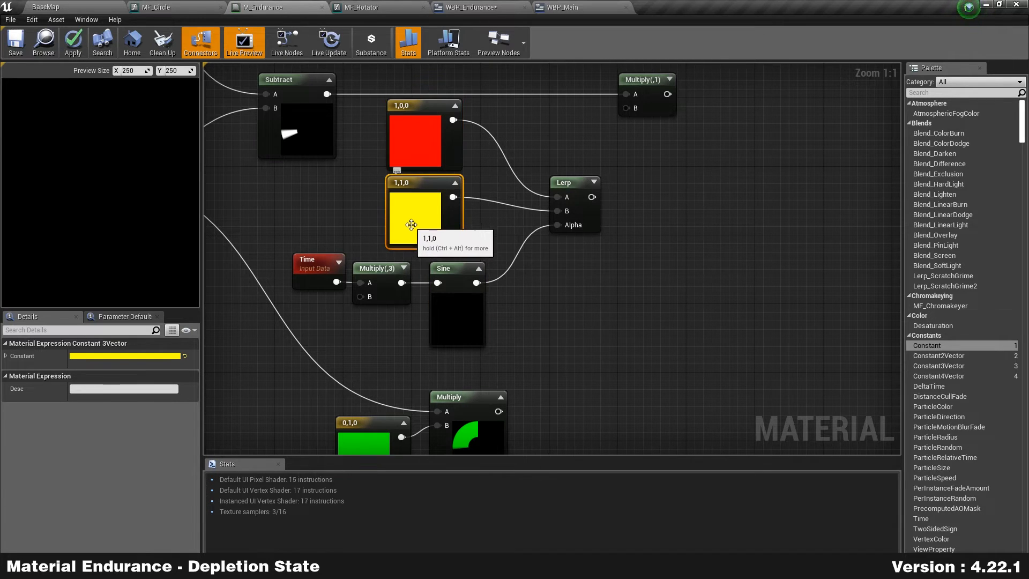
pyautogui.rightClick(578, 208)
pyautogui.click(618, 213)
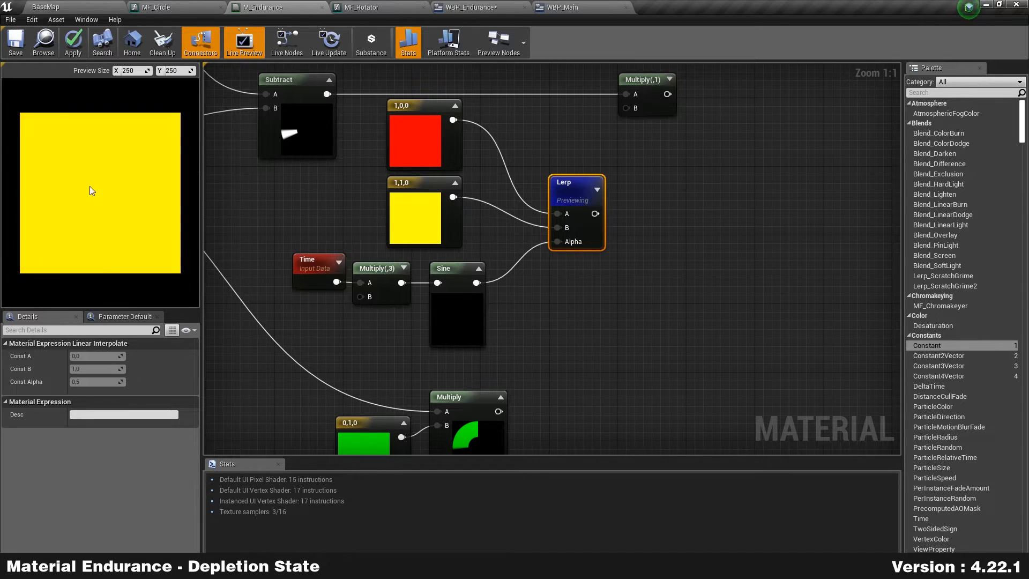
# Step: Feed the Lerp result into the upper Multiply's B input and preview that Multiply
pyautogui.rightClick(571, 196)
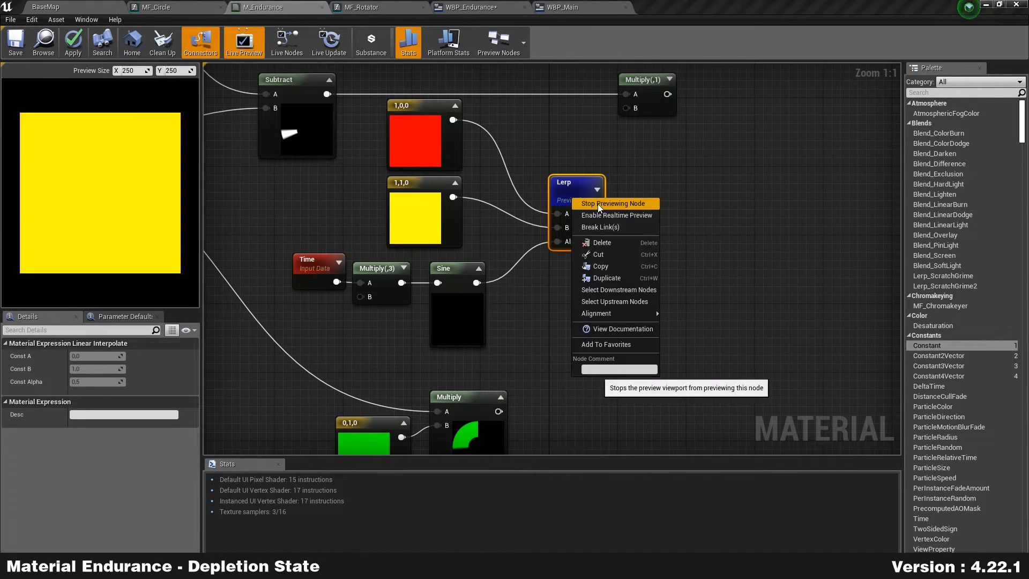
pyautogui.click(597, 204)
pyautogui.moveTo(597, 203); pyautogui.dragTo(602, 250, button='right')
pyautogui.moveTo(633, 161); pyautogui.dragTo(634, 162)
pyautogui.rightClick(683, 133)
pyautogui.click(703, 139)
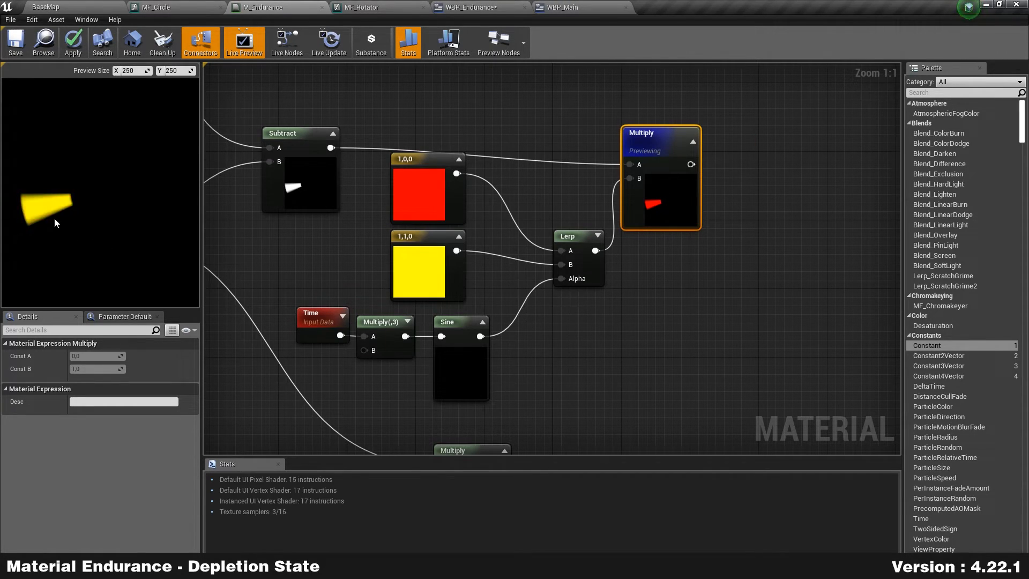
# Step: Add an Add node after Multiply, wire the green 0,1,0 Multiply into B, and preview it
pyautogui.scroll(-3, 683, 326)
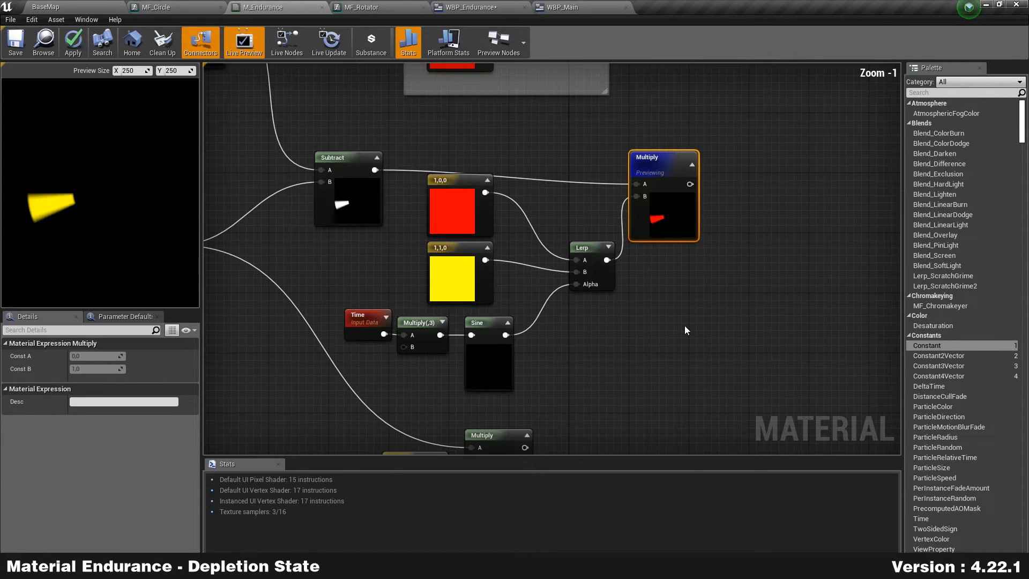
pyautogui.moveTo(699, 332); pyautogui.dragTo(534, 278, button='right')
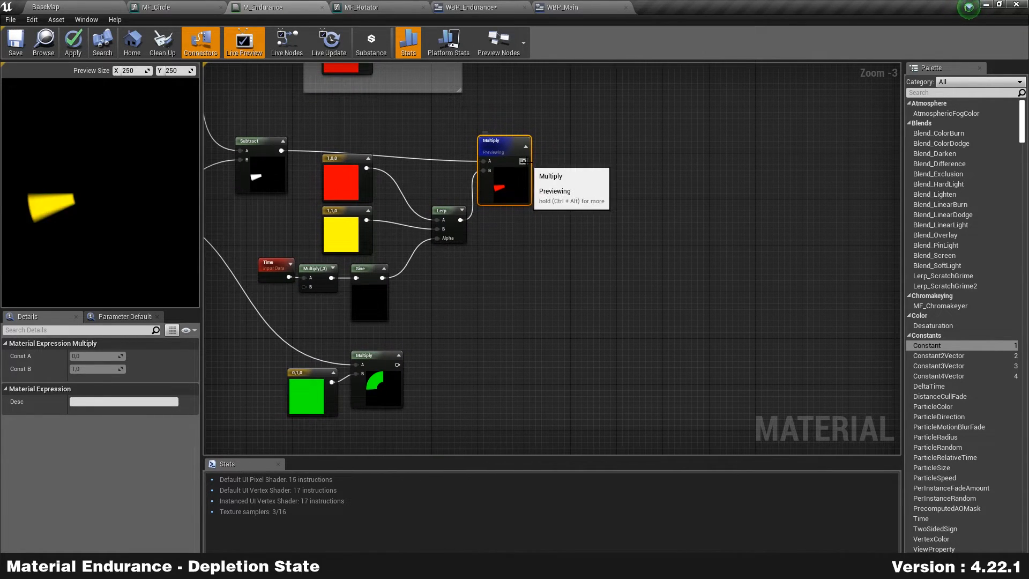
pyautogui.moveTo(524, 161); pyautogui.dragTo(559, 198)
pyautogui.write('+')
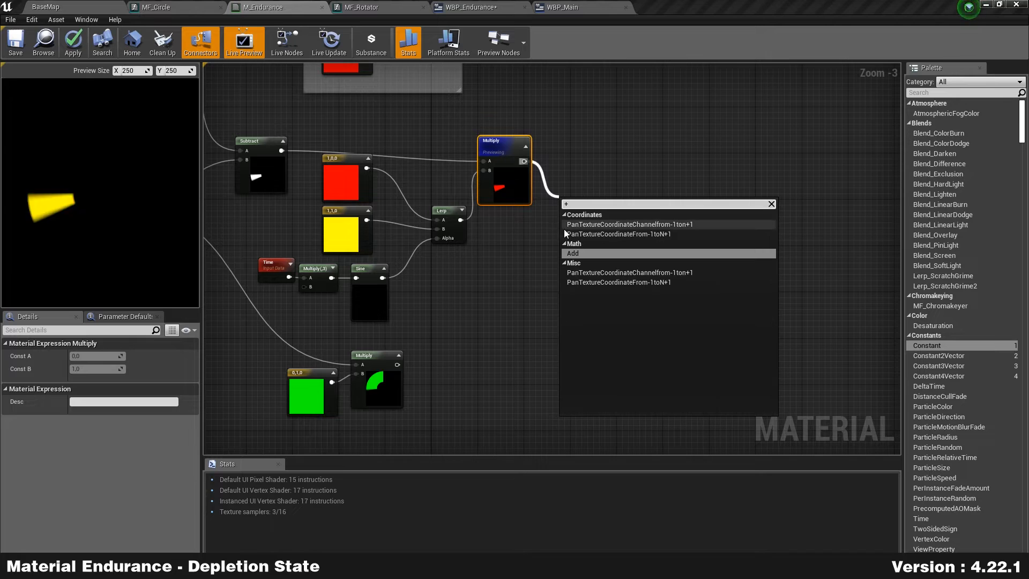
pyautogui.click(643, 253)
pyautogui.moveTo(397, 364); pyautogui.dragTo(623, 157)
pyautogui.rightClick(629, 201)
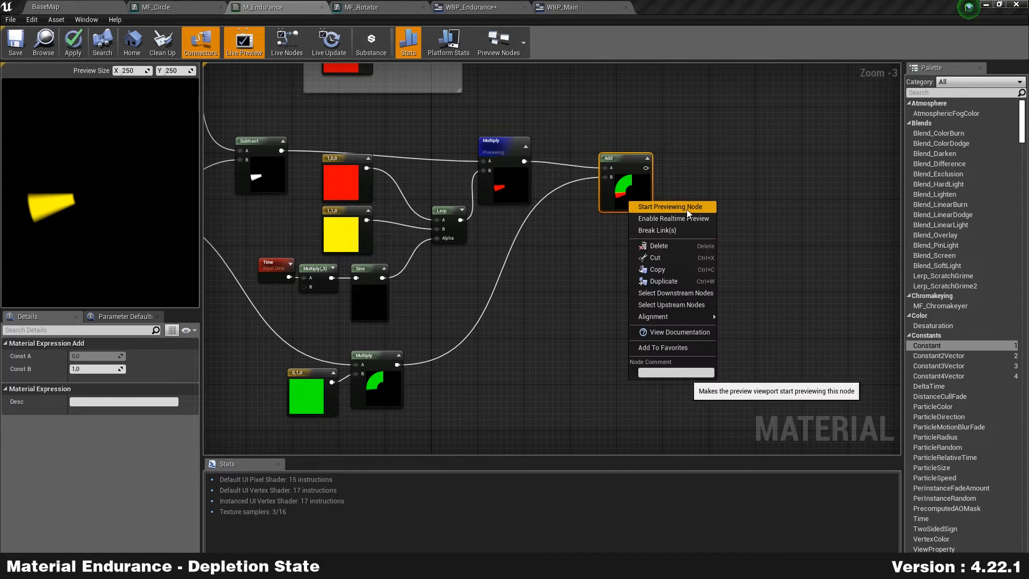
pyautogui.click(670, 207)
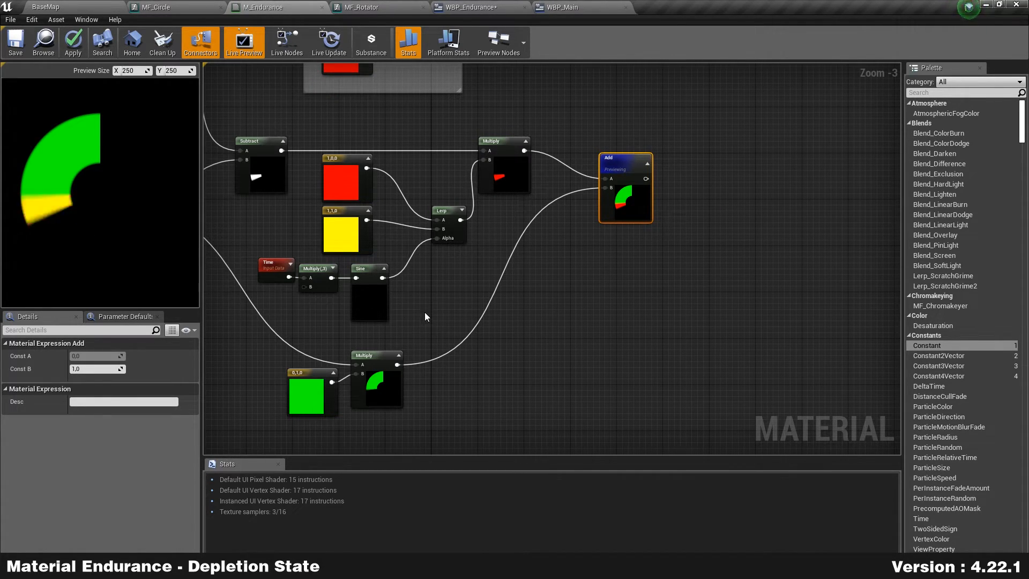
# Step: Reposition the Add node and wrap it in a comment titled 'Depletion'
pyautogui.click(403, 307)
pyautogui.moveTo(704, 253); pyautogui.dragTo(625, 399, button='right')
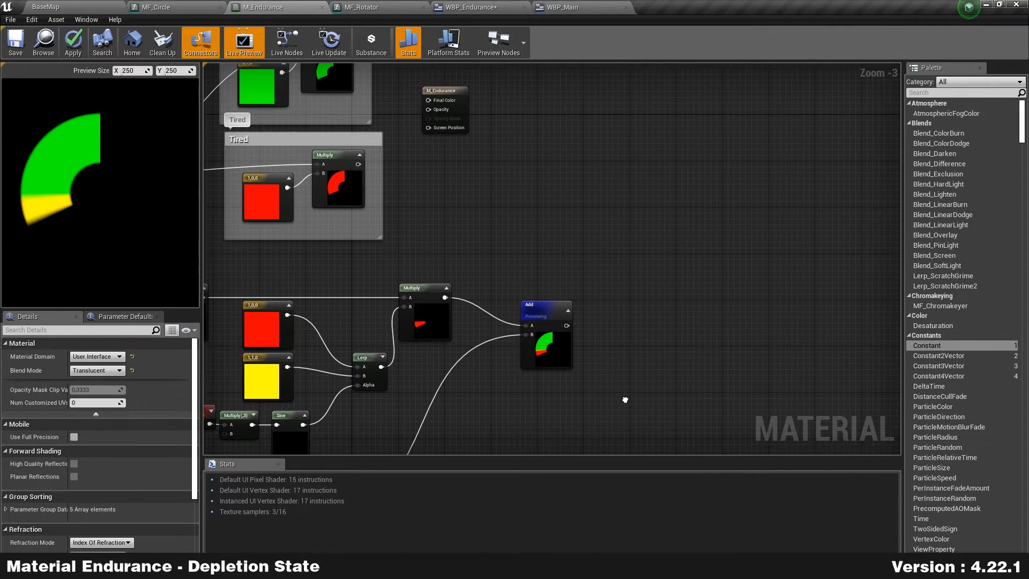
pyautogui.moveTo(561, 349); pyautogui.dragTo(573, 319)
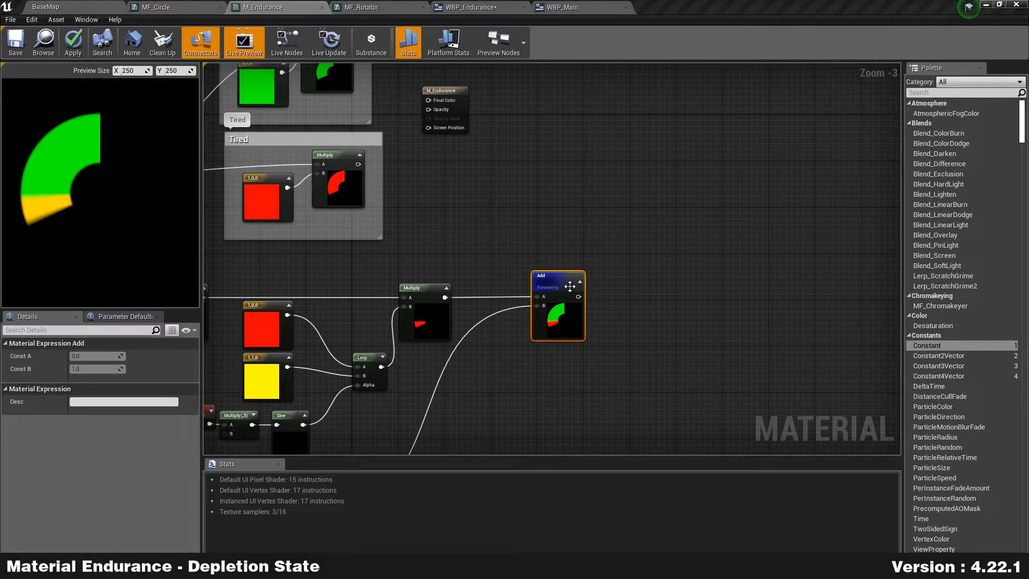
pyautogui.write('cDepletion')
pyautogui.press('Return')
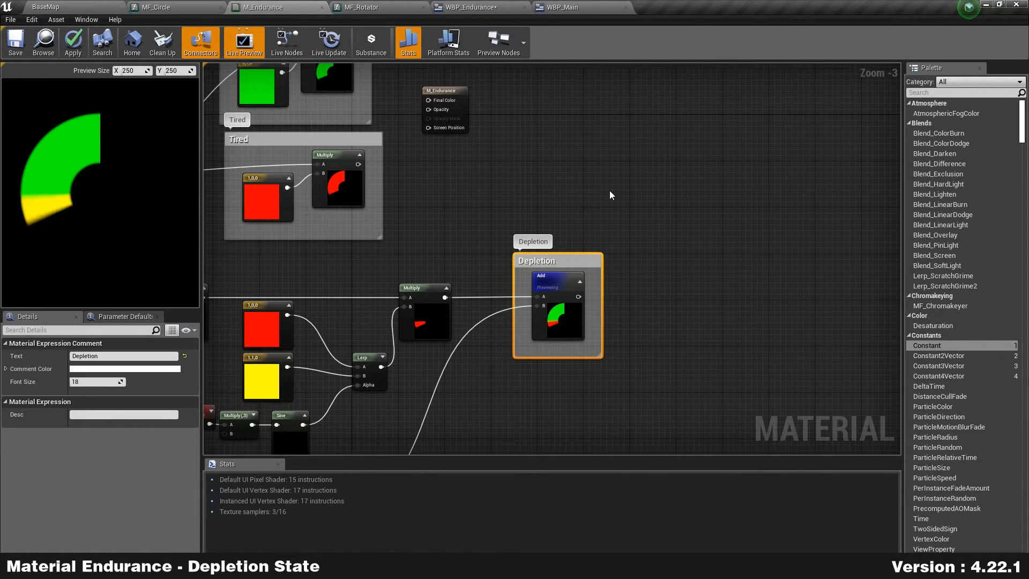
pyautogui.click(609, 191)
pyautogui.moveTo(539, 132); pyautogui.dragTo(576, 196, button='right')
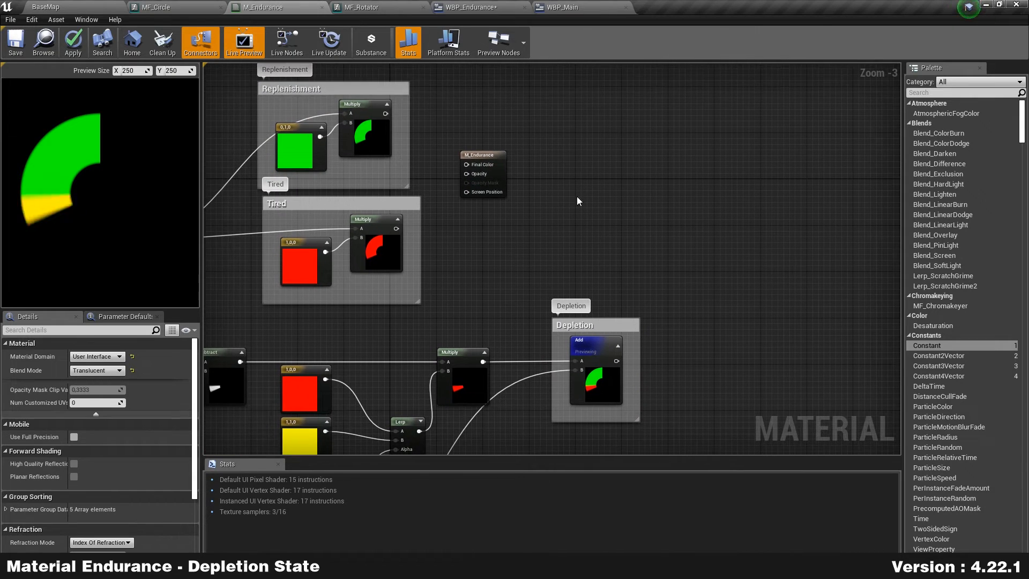
# Step: Glance at WBP_Endurance, return to M_Endurance, and move the output node right
pyautogui.click(496, 10)
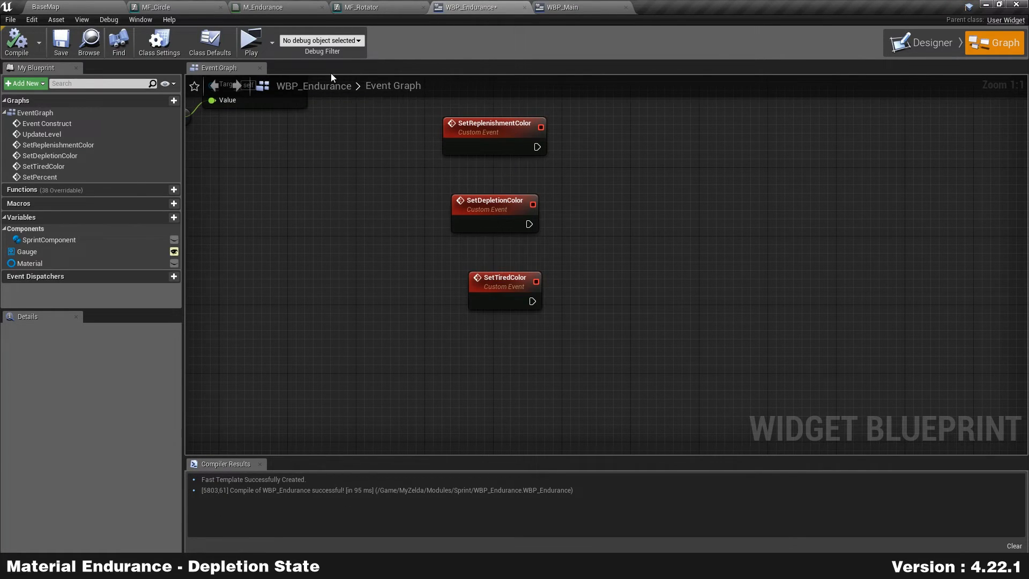
pyautogui.click(284, 7)
pyautogui.scroll(2, 542, 182)
pyautogui.moveTo(432, 166); pyautogui.dragTo(762, 173)
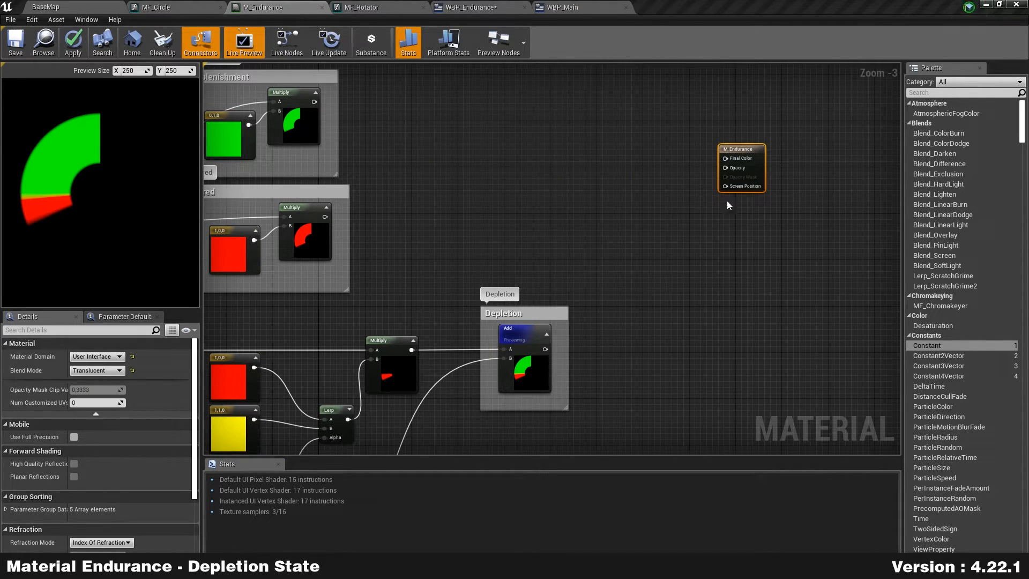
# Step: Add an If node to the M_Endurance graph via the node search
pyautogui.scroll(1, 546, 208)
pyautogui.scroll(-1, 545, 208)
pyautogui.scroll(1, 547, 209)
pyautogui.moveTo(503, 220)
pyautogui.mouseDown(button='right')
pyautogui.moveTo(524, 250)
pyautogui.moveTo(522, 229)
pyautogui.mouseUp(button='right')
pyautogui.rightClick(514, 172)
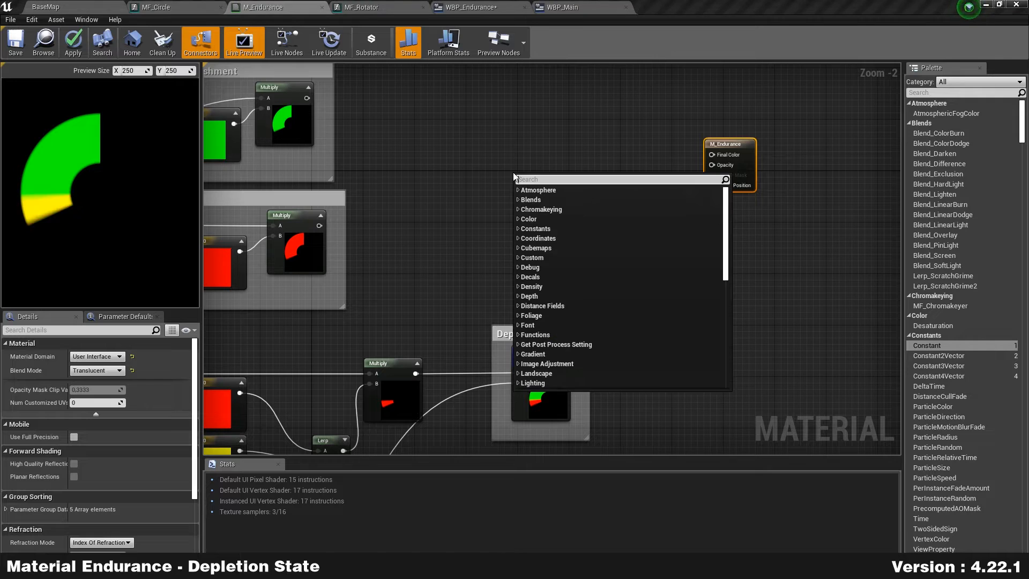
pyautogui.write('if')
pyautogui.press('Return')
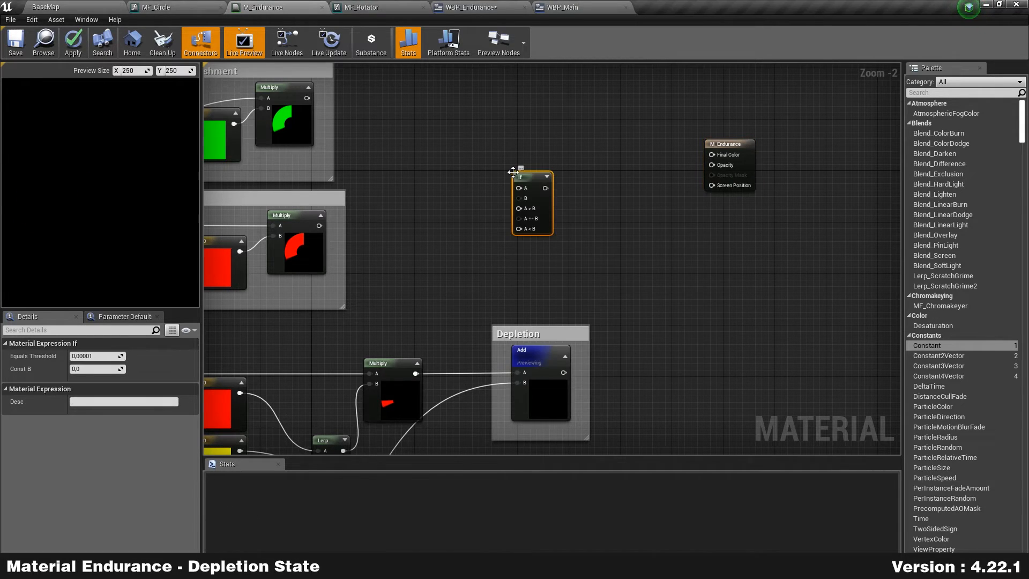
pyautogui.scroll(2, 476, 197)
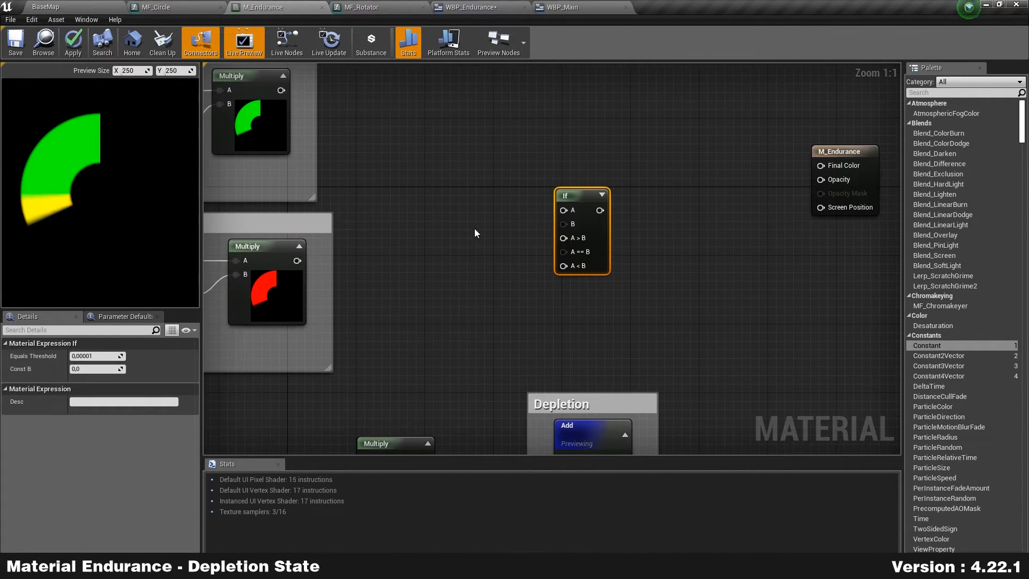
pyautogui.moveTo(591, 236); pyautogui.dragTo(589, 218)
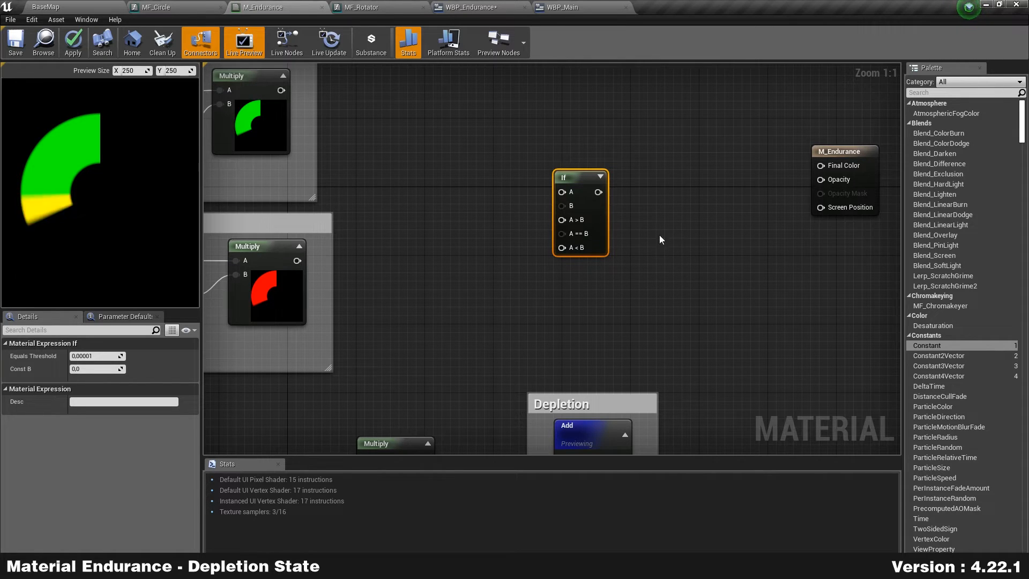
# Step: Wire a constant 0 into If's B and a duplicate converted to parameter 'State' into A
pyautogui.moveTo(918, 346); pyautogui.dragTo(862, 332)
pyautogui.moveTo(492, 203); pyautogui.dragTo(565, 207)
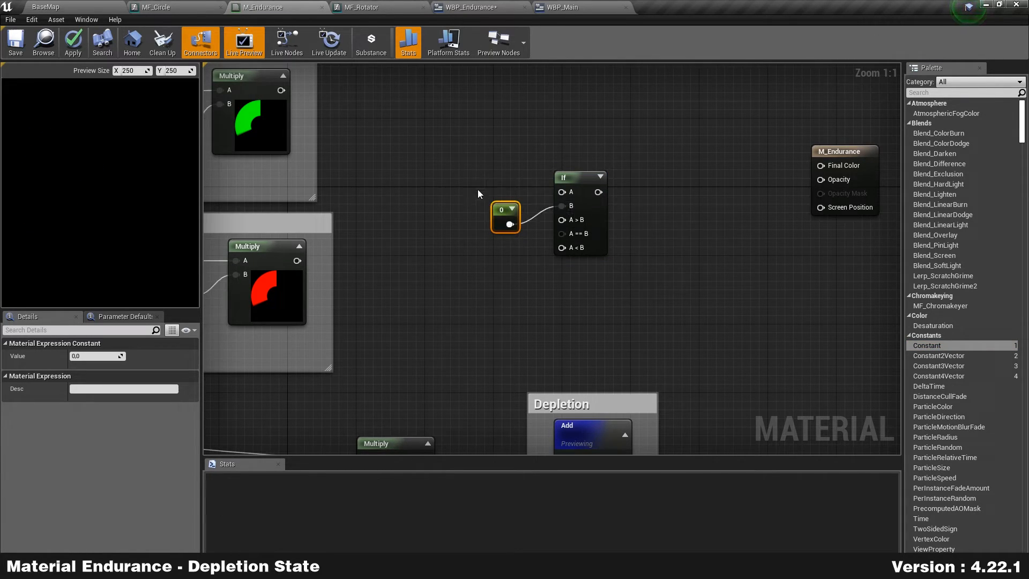
pyautogui.hotkey('ctrl', 'w')
pyautogui.rightClick(477, 142)
pyautogui.click(490, 144)
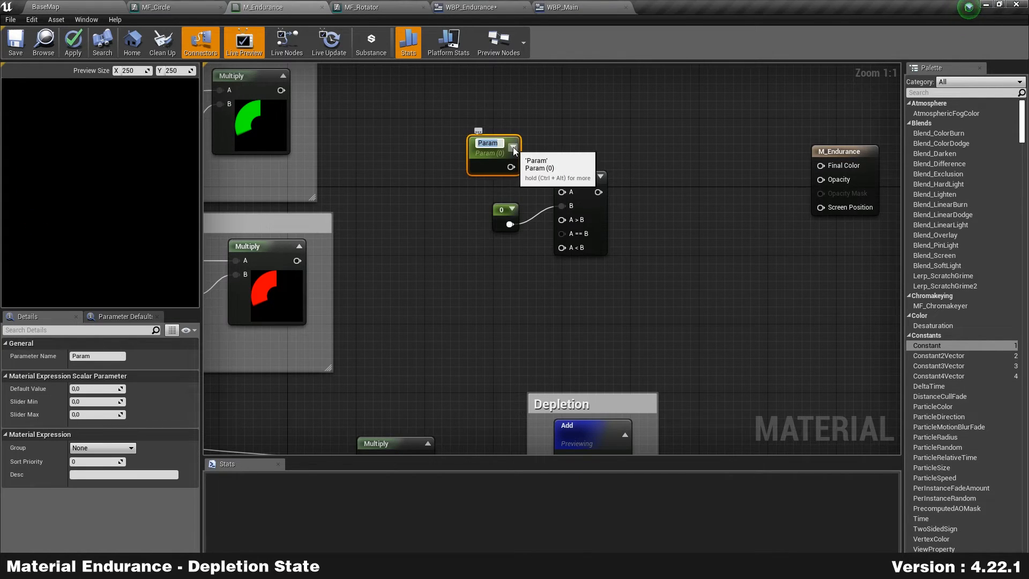
pyautogui.write('State')
pyautogui.press('Return')
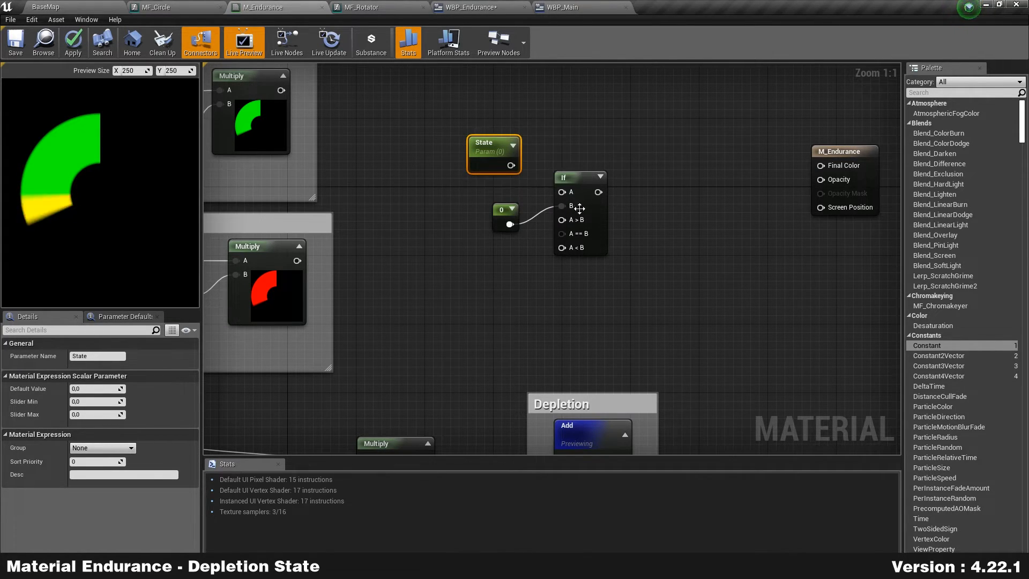
pyautogui.moveTo(510, 166); pyautogui.dragTo(644, 146)
# Step: Stack the State parameter above the 0 constant beside the If node
pyautogui.moveTo(500, 152); pyautogui.dragTo(551, 161)
pyautogui.click(509, 212)
pyautogui.moveTo(509, 212); pyautogui.dragTo(545, 204)
pyautogui.moveTo(548, 165); pyautogui.dragTo(548, 139)
pyautogui.moveTo(537, 208); pyautogui.dragTo(554, 166)
pyautogui.moveTo(544, 230); pyautogui.dragTo(607, 253, button='right')
pyautogui.moveTo(685, 216); pyautogui.dragTo(563, 202)
pyautogui.click(504, 139)
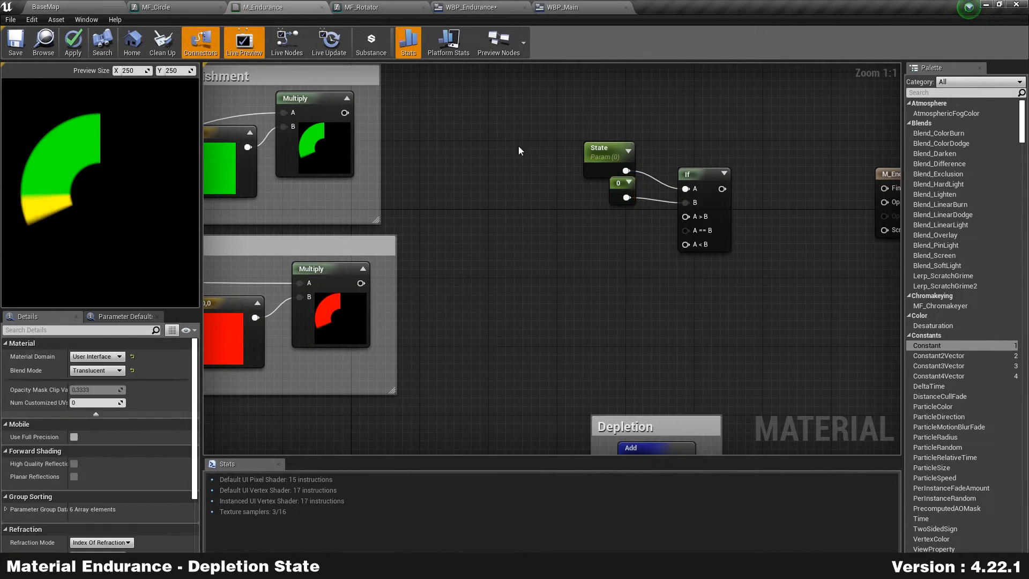
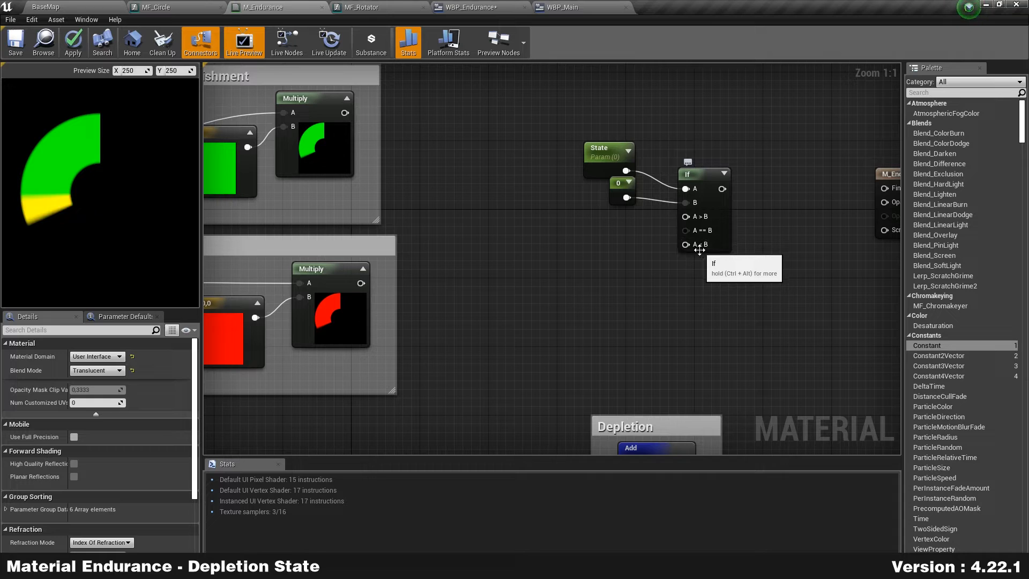
# Step: Set the State parameter's default value to 1
pyautogui.moveTo(661, 290); pyautogui.dragTo(651, 208, button='right')
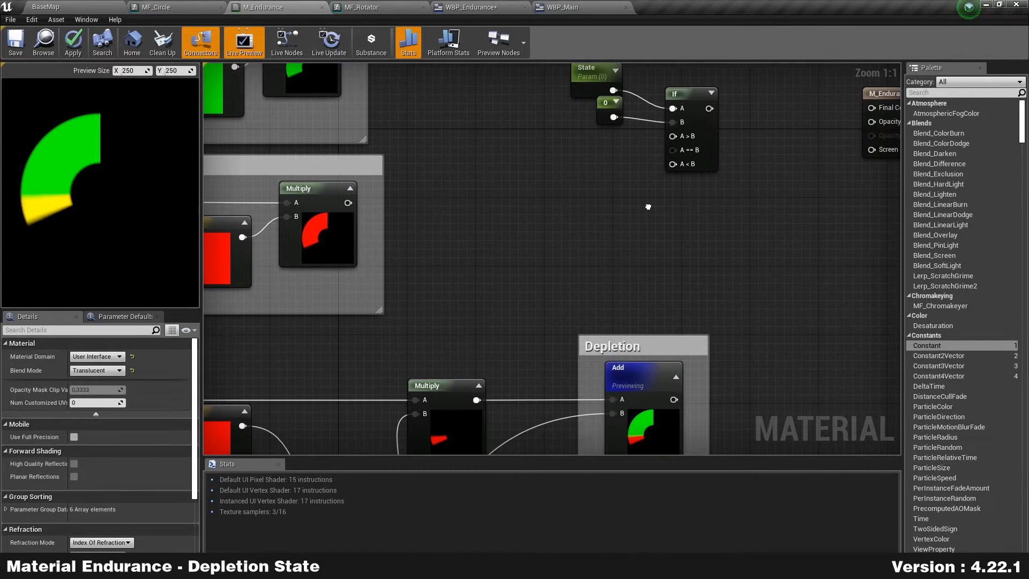
pyautogui.moveTo(635, 243); pyautogui.dragTo(662, 324, button='right')
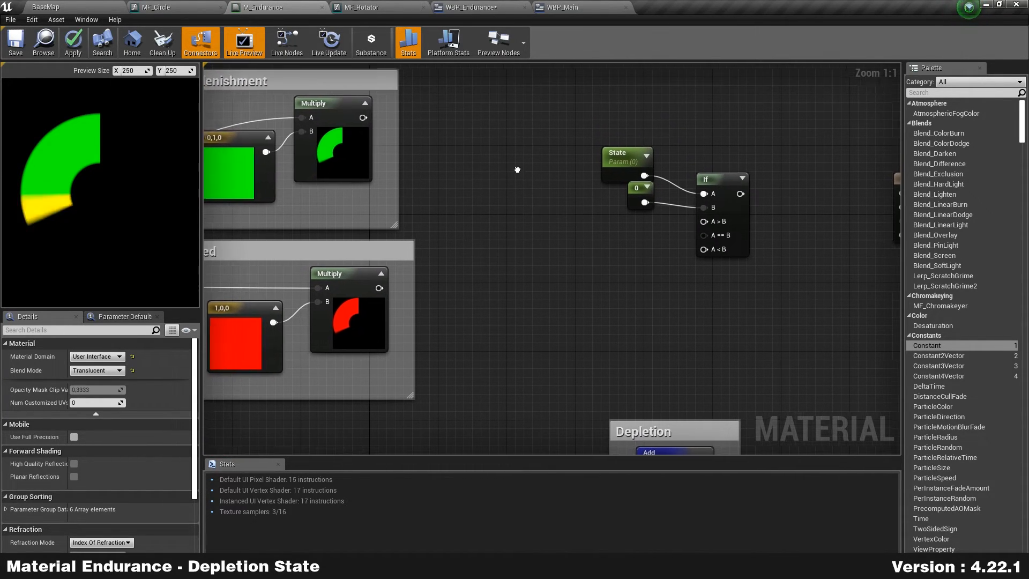
pyautogui.moveTo(444, 136); pyautogui.dragTo(460, 147, button='right')
pyautogui.moveTo(630, 163); pyautogui.dragTo(630, 137)
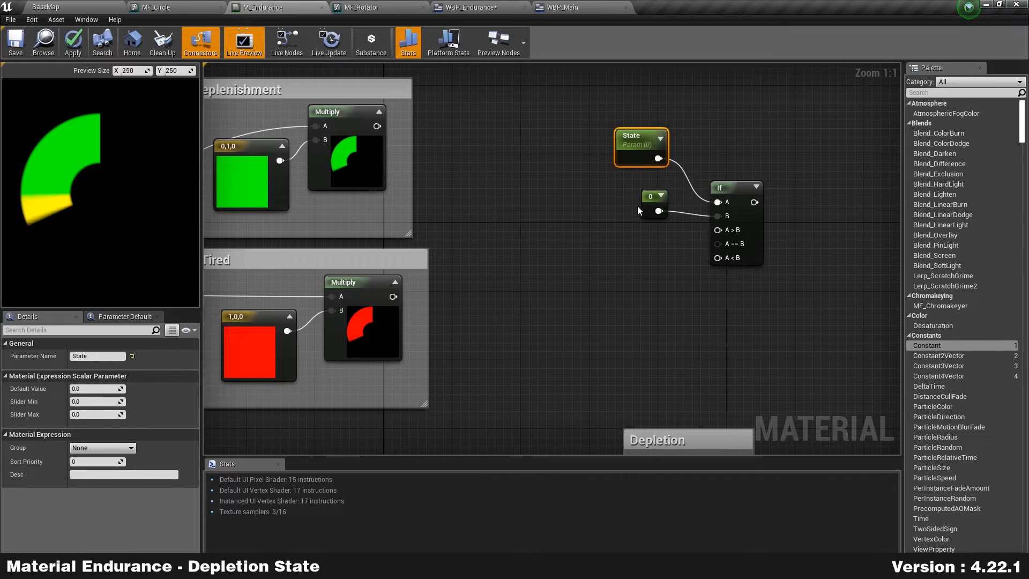
pyautogui.click(94, 388)
pyautogui.write('1')
pyautogui.press('Return')
# Step: Wire the green Replenishment multiply output into the If node's A > B input
pyautogui.moveTo(721, 229); pyautogui.dragTo(381, 129)
pyautogui.moveTo(491, 269); pyautogui.dragTo(628, 268, button='right')
pyautogui.moveTo(769, 95); pyautogui.dragTo(528, 109, button='right')
pyautogui.moveTo(490, 107)
pyautogui.mouseDown()
pyautogui.moveTo(648, 330)
pyautogui.moveTo(690, 308)
pyautogui.mouseUp()
# Step: Wrap State, 0 and If in a comment with the lines '1 = Replenish', '0 = Deplete', '-1 = Tired'
pyautogui.press('c')
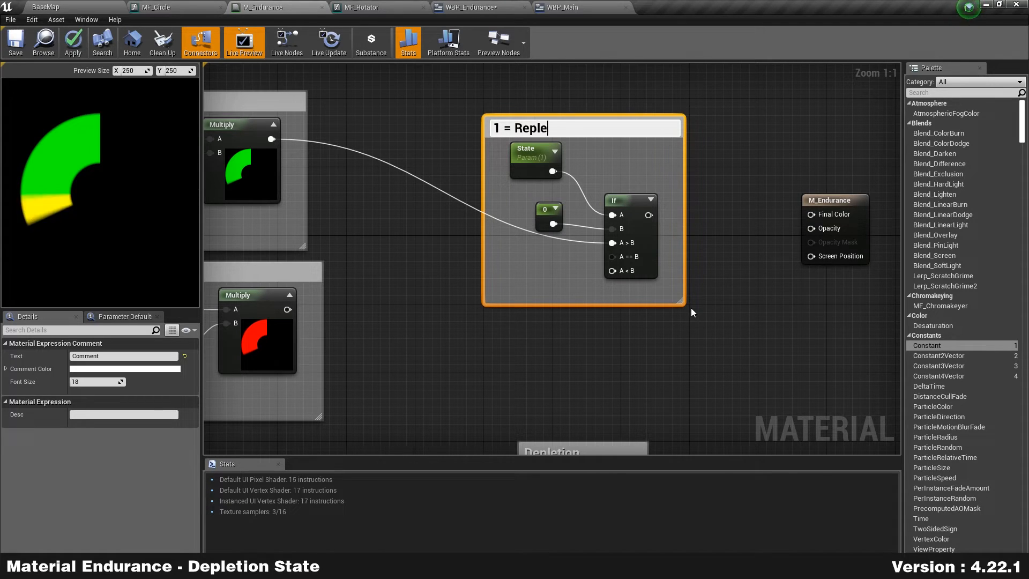
pyautogui.press('Return')
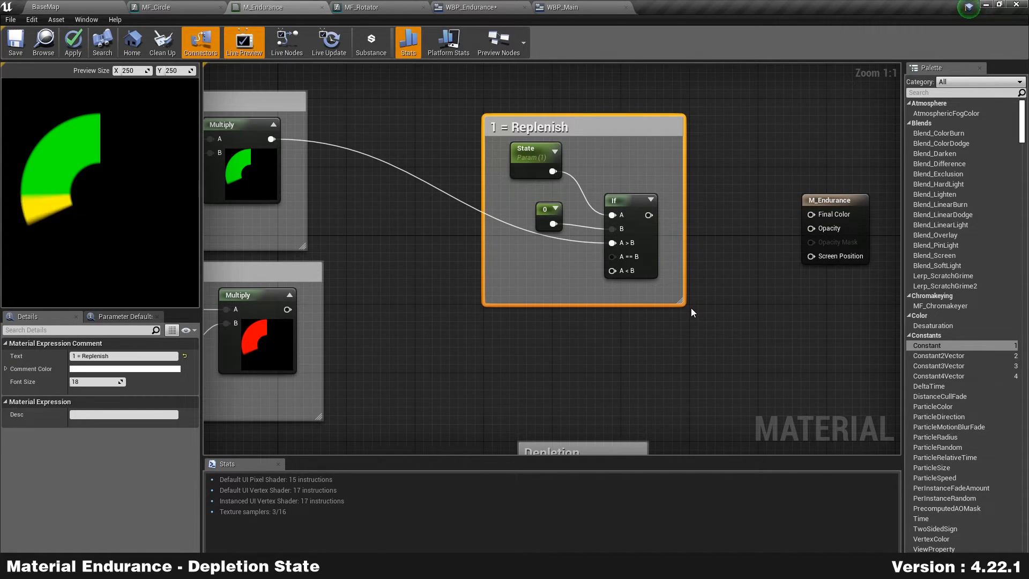
pyautogui.doubleClick(576, 128)
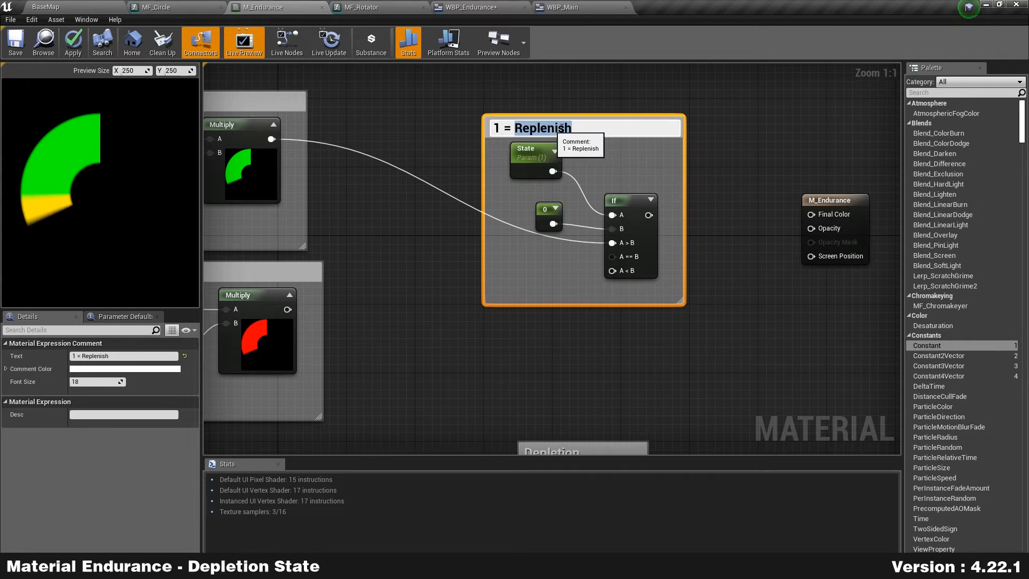
pyautogui.hotkey('shift', 'Return')
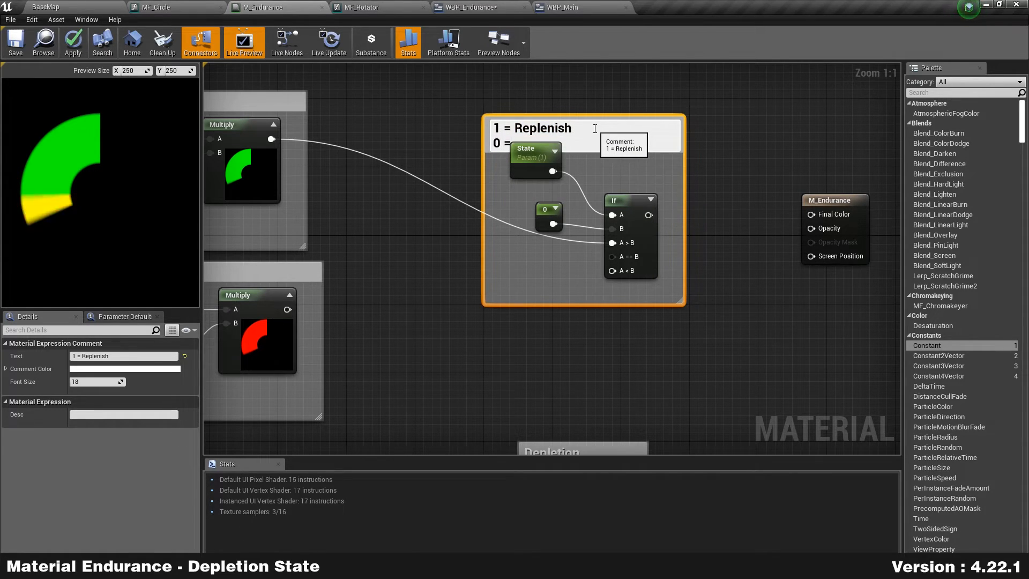
pyautogui.write('0 = Deplete')
pyautogui.hotkey('shift', 'Return')
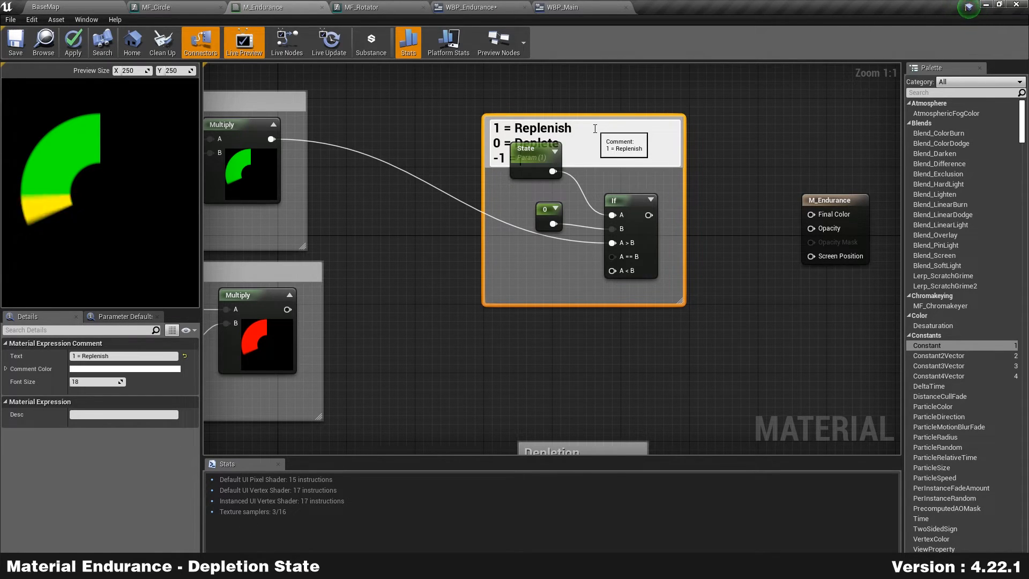
pyautogui.write('-1 = Tired')
pyautogui.press('Return')
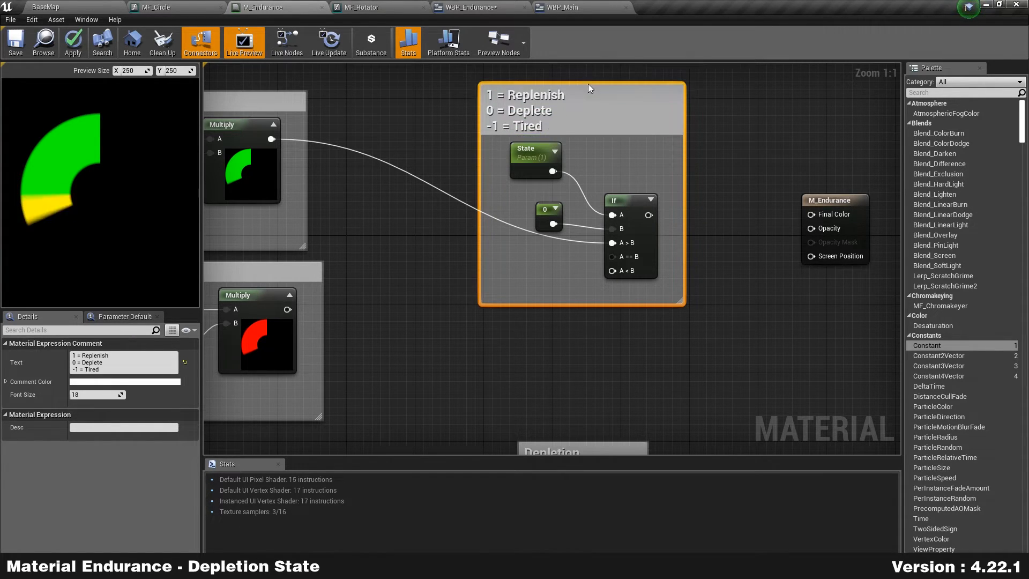
pyautogui.click(587, 76)
# Step: Wire the Depletion Add result into the If node and the red Tired result into A < B
pyautogui.moveTo(534, 170)
pyautogui.mouseDown()
pyautogui.moveTo(526, 188)
pyautogui.moveTo(532, 178)
pyautogui.mouseUp()
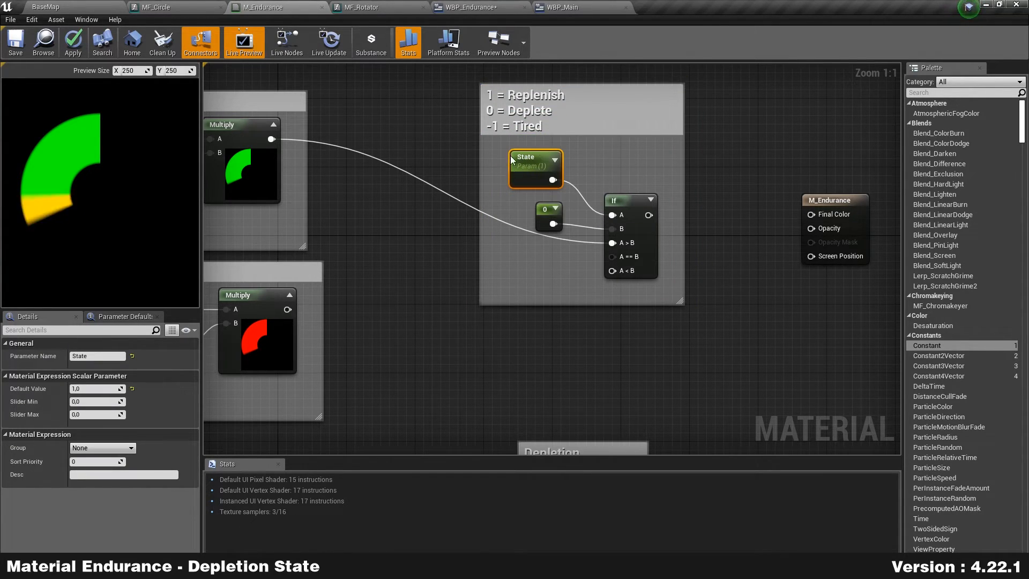
pyautogui.moveTo(536, 333); pyautogui.dragTo(537, 304, button='right')
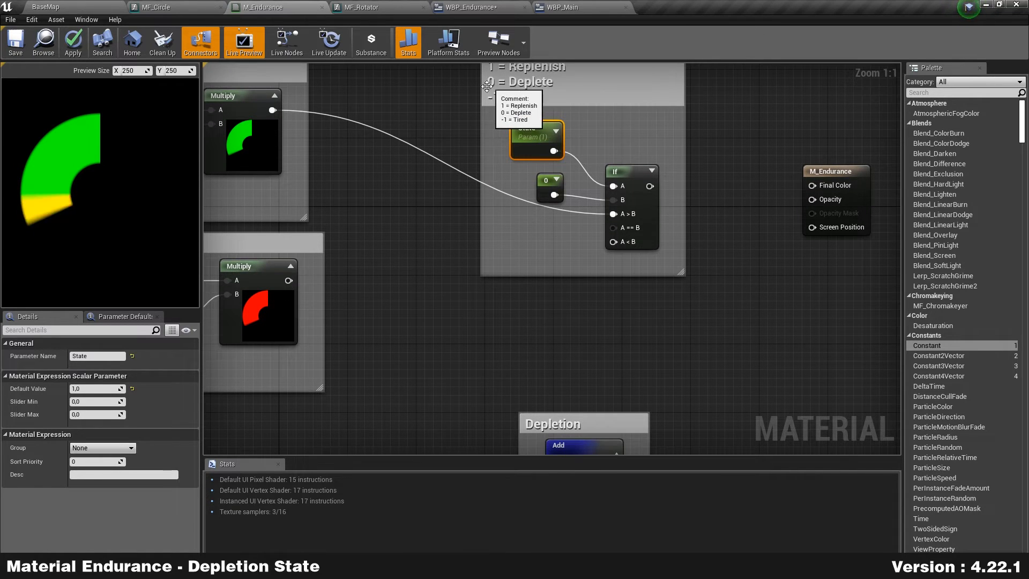
pyautogui.moveTo(603, 304); pyautogui.dragTo(577, 241, button='right')
pyautogui.moveTo(615, 370); pyautogui.dragTo(590, 410, button='right')
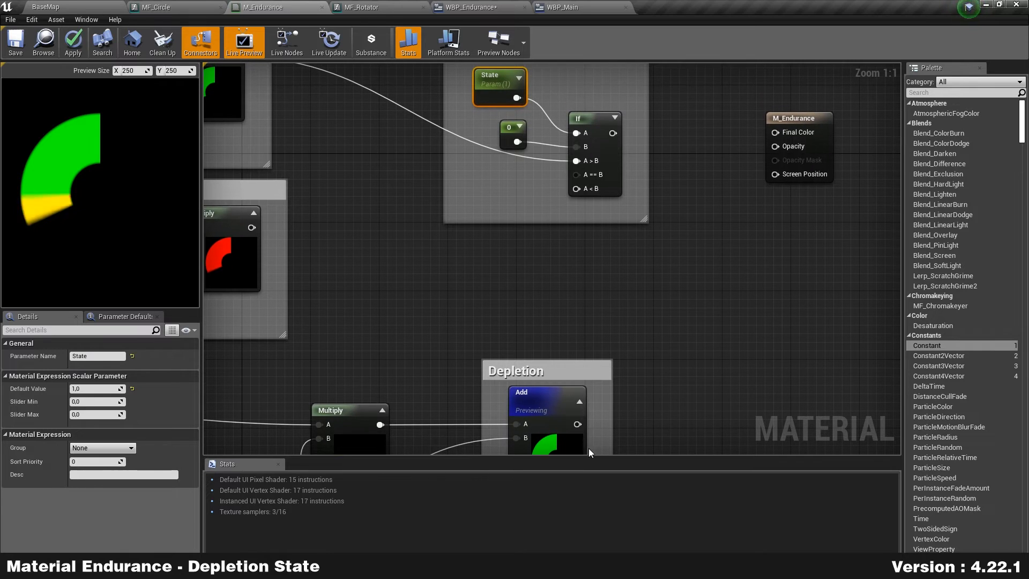
pyautogui.moveTo(577, 424); pyautogui.dragTo(576, 175)
pyautogui.click(512, 138)
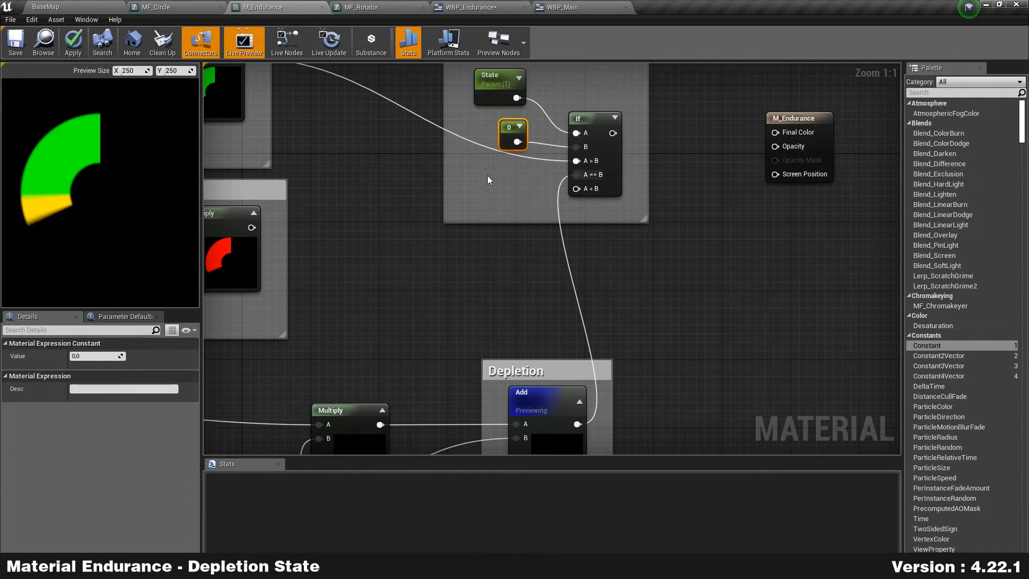
pyautogui.moveTo(455, 263); pyautogui.dragTo(521, 266, button='right')
pyautogui.moveTo(318, 231); pyautogui.dragTo(648, 192)
# Step: Drive M_Endurance's Final Color with the If output and apply the material
pyautogui.moveTo(433, 194); pyautogui.dragTo(356, 322, button='right')
pyautogui.moveTo(602, 265); pyautogui.dragTo(766, 263)
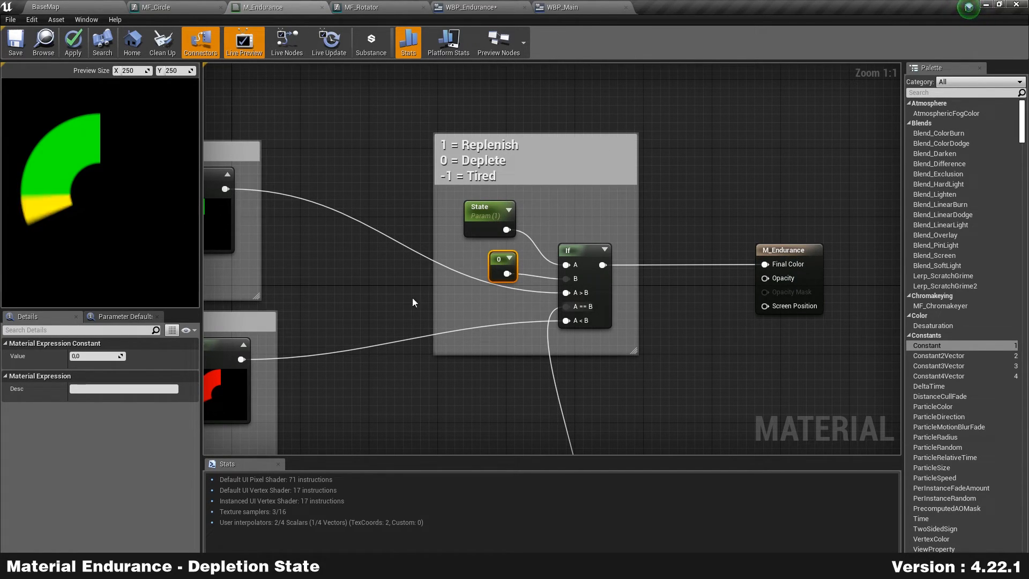
pyautogui.click(482, 212)
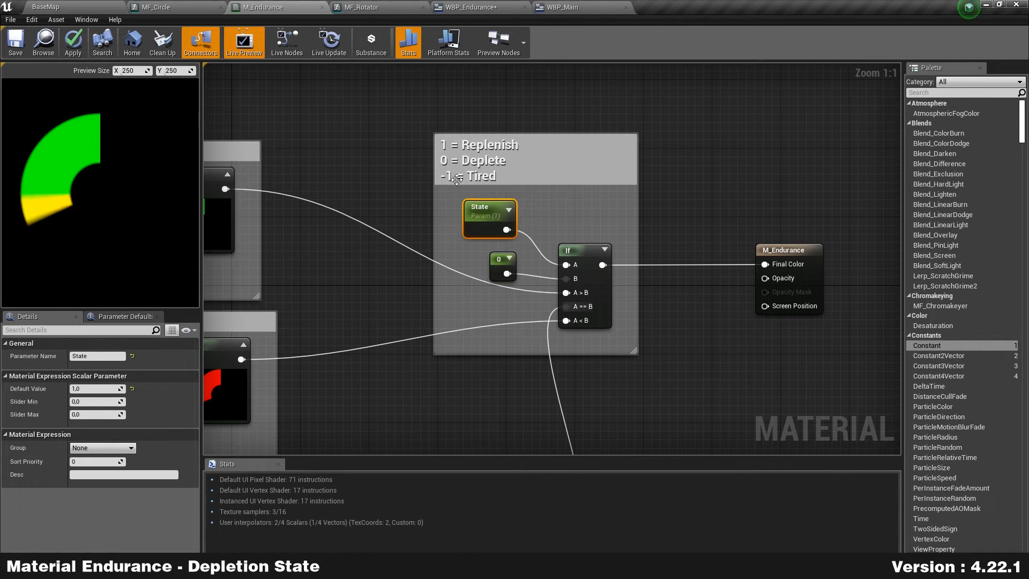
pyautogui.click(72, 41)
# Step: Stop previewing the Depletion Add node so the preview shows the green arc
pyautogui.moveTo(324, 224); pyautogui.dragTo(366, 224, button='right')
pyautogui.click(788, 114)
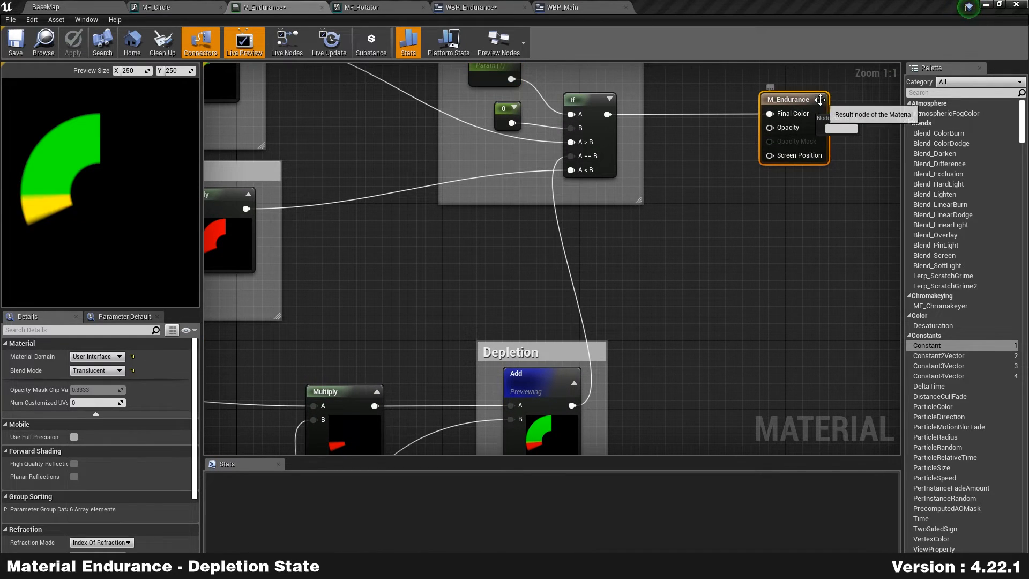
pyautogui.rightClick(531, 381)
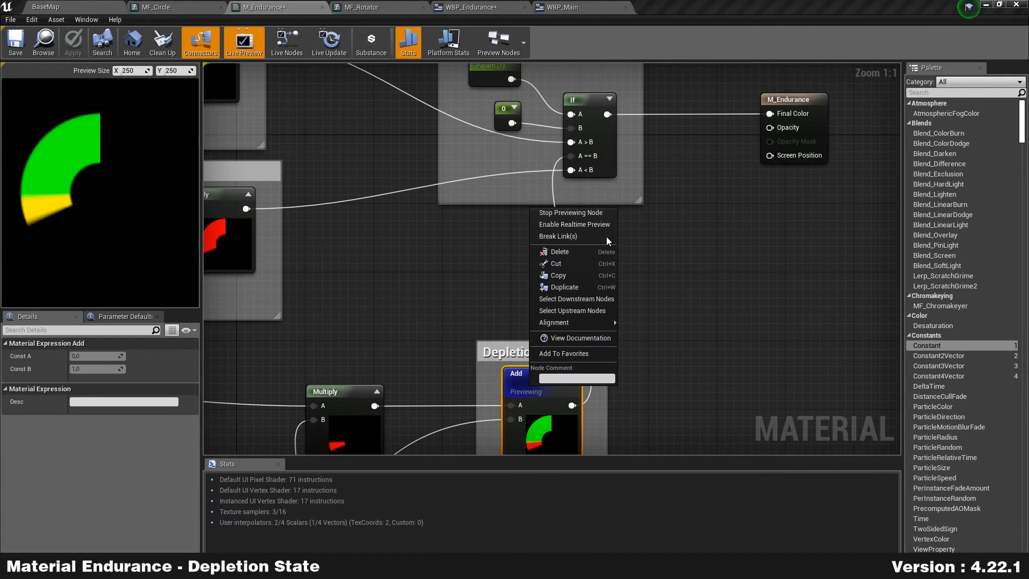
pyautogui.click(572, 213)
pyautogui.moveTo(668, 170); pyautogui.dragTo(666, 272, button='right')
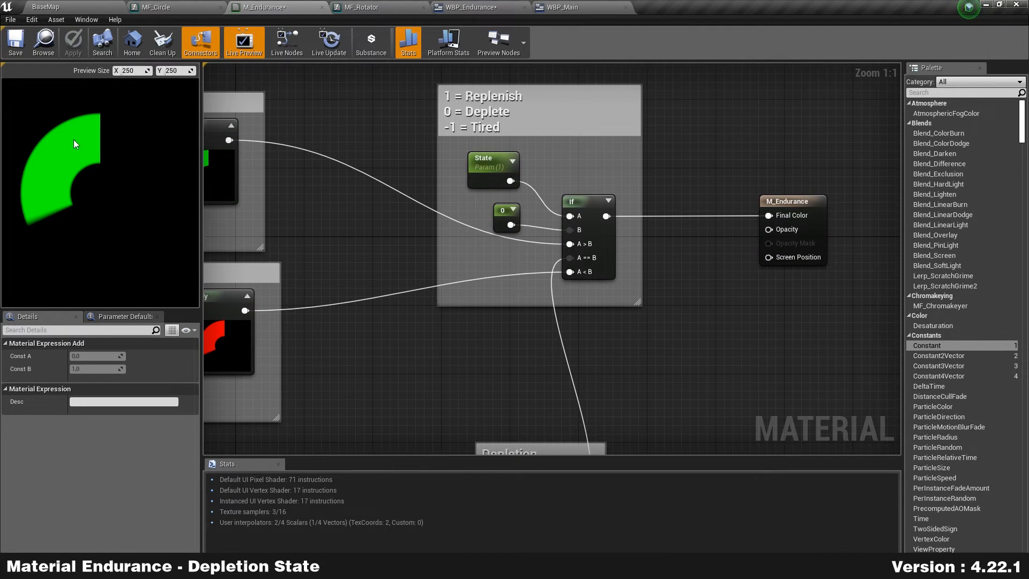
# Step: Try State default values 0 and -1 in the preview, then set it back to 1
pyautogui.click(485, 161)
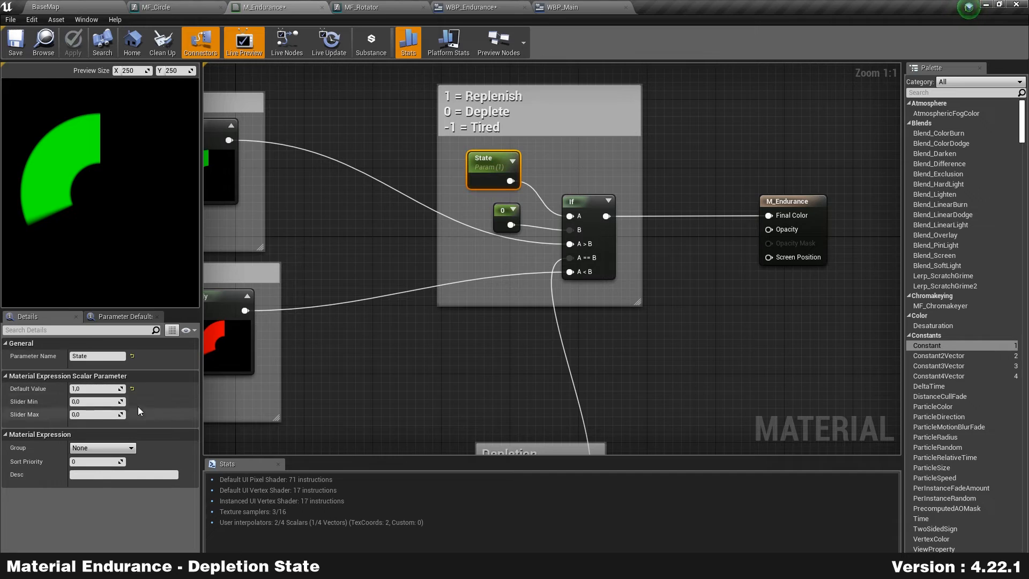
pyautogui.write('0')
pyautogui.press('Return')
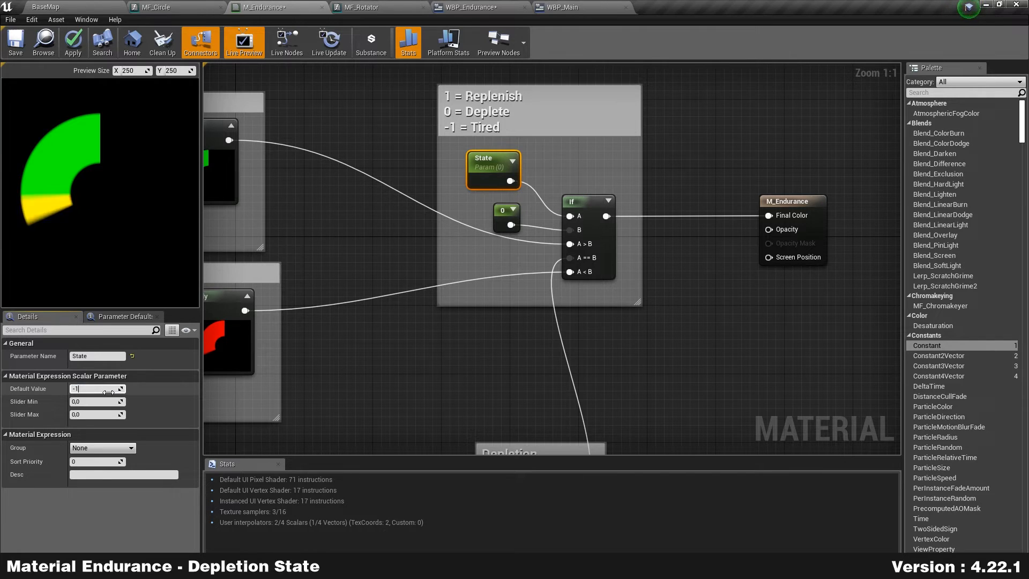
pyautogui.press('Return')
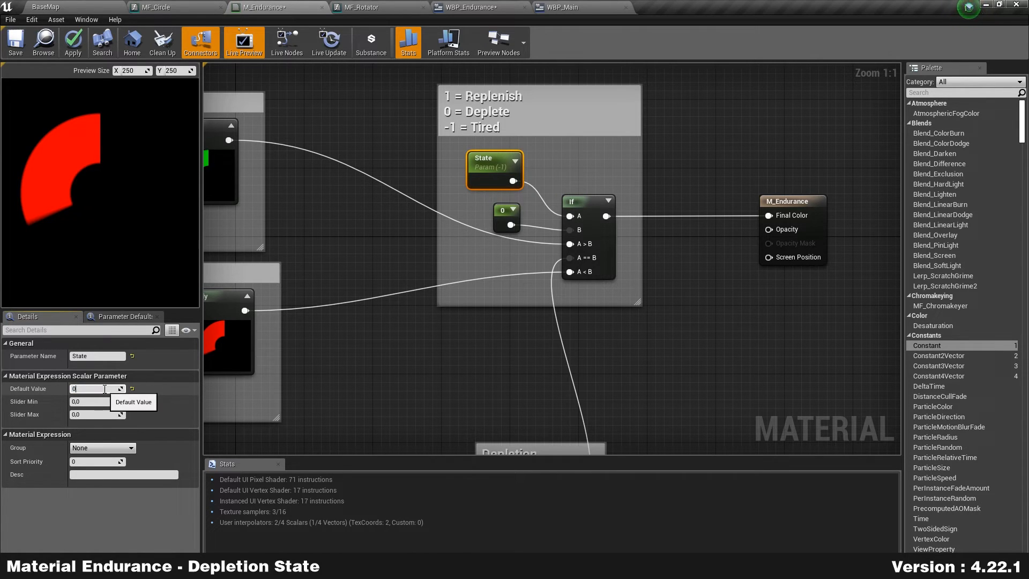
pyautogui.write('1')
pyautogui.press('Return')
pyautogui.click(365, 229)
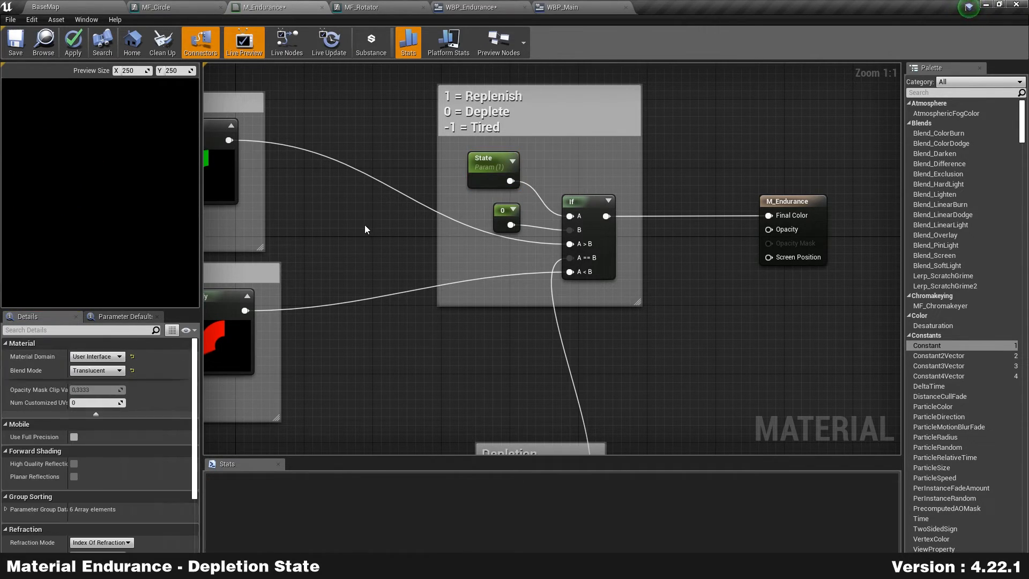
# Step: Apply and save the M_Endurance material
pyautogui.click(496, 166)
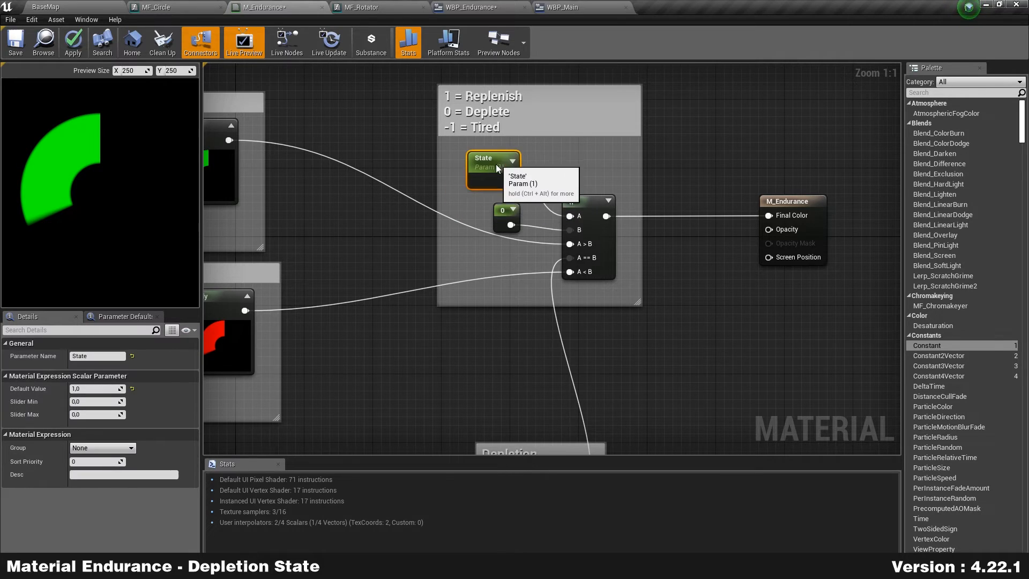
pyautogui.moveTo(496, 162); pyautogui.dragTo(497, 171)
pyautogui.click(75, 44)
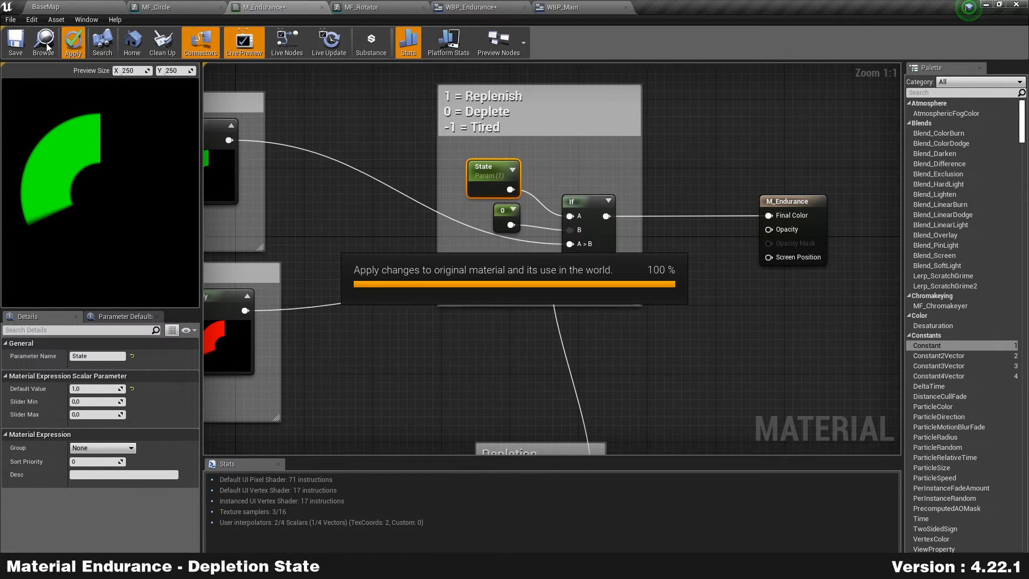
pyautogui.click(16, 43)
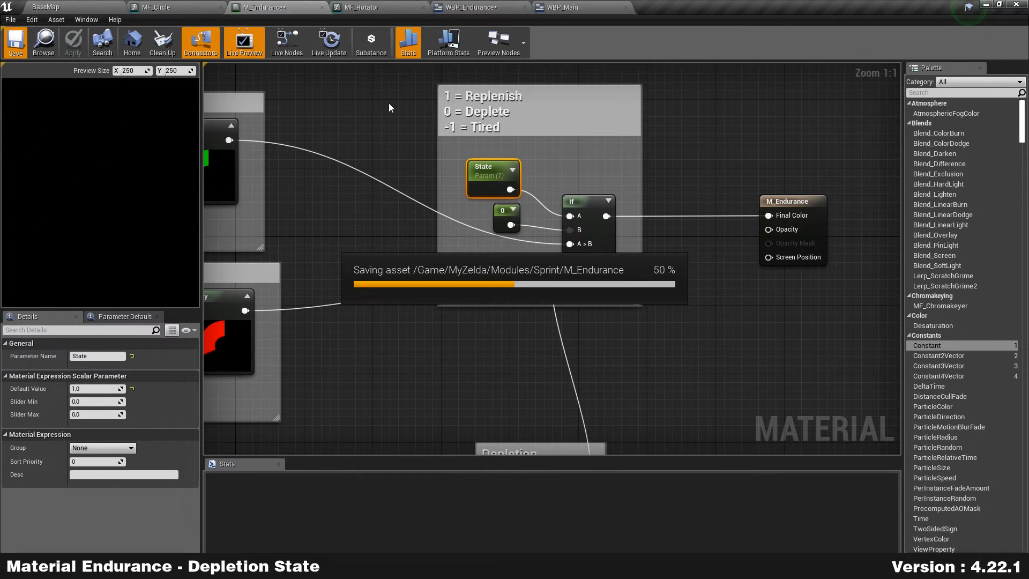
pyautogui.click(384, 130)
# Step: In WBP_Endurance's event graph, add a custom event named SetColor
pyautogui.click(472, 7)
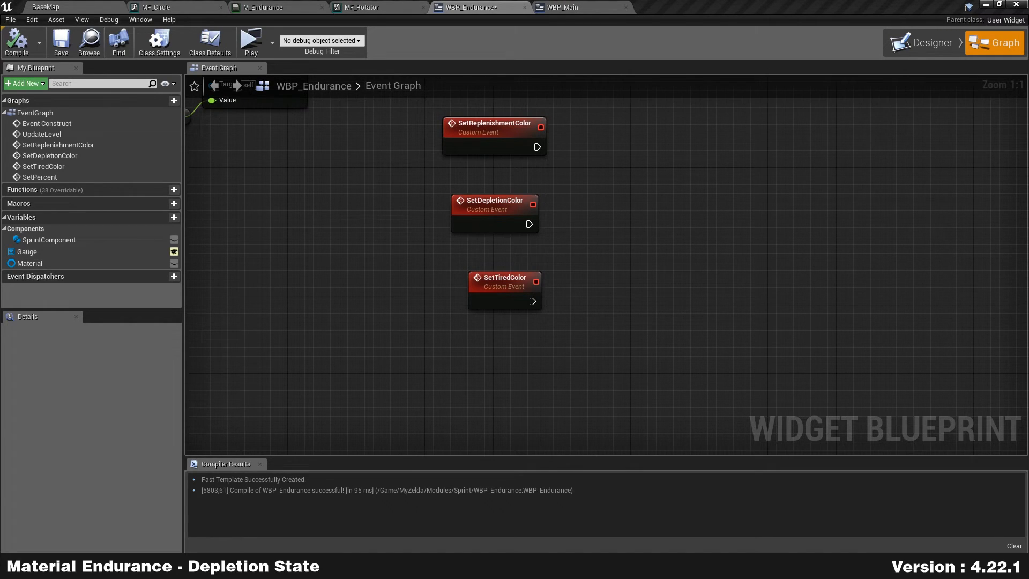
pyautogui.moveTo(599, 156); pyautogui.dragTo(630, 300, button='right')
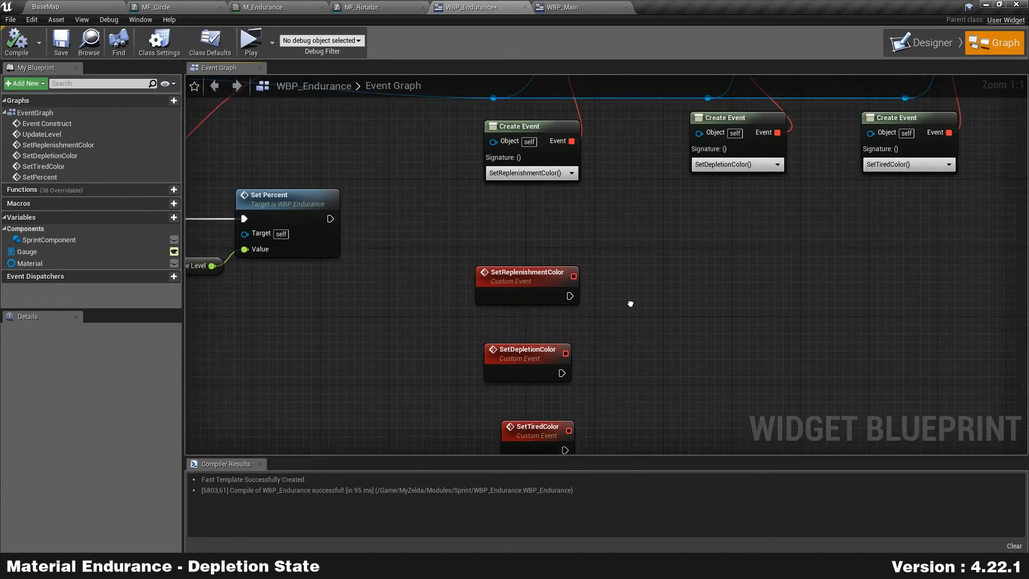
pyautogui.moveTo(573, 282); pyautogui.dragTo(617, 199, button='right')
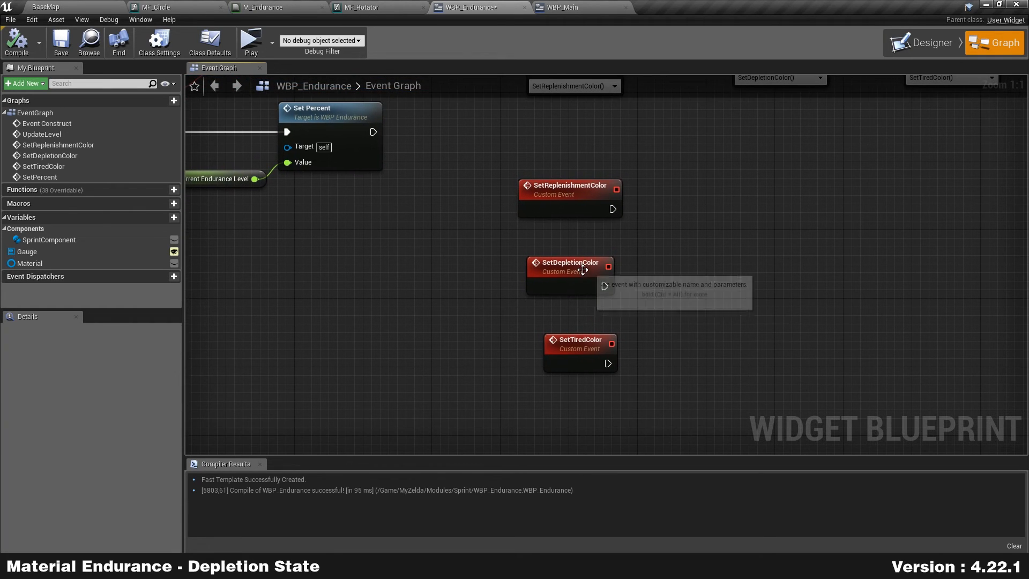
pyautogui.click(574, 287)
pyautogui.moveTo(452, 281); pyautogui.dragTo(610, 287, button='right')
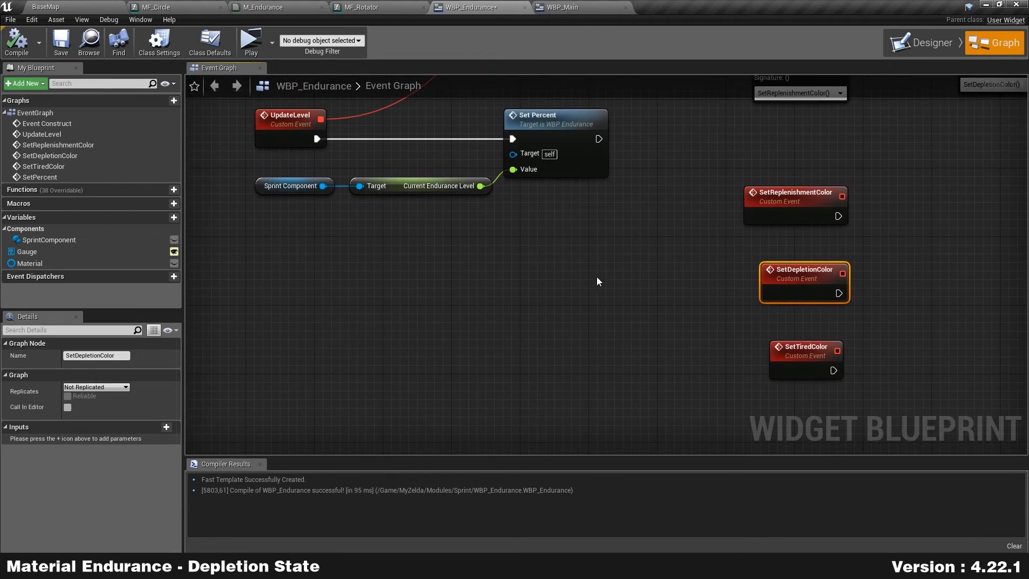
pyautogui.scroll(-3, 493, 385)
pyautogui.moveTo(334, 324); pyautogui.dragTo(748, 253, button='right')
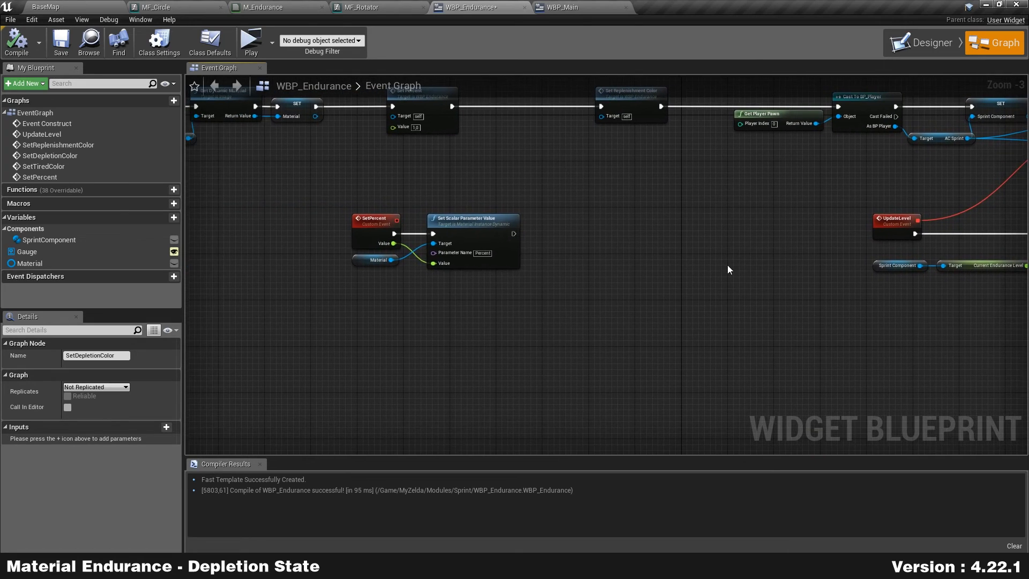
pyautogui.scroll(3, 497, 307)
pyautogui.moveTo(314, 310); pyautogui.dragTo(431, 291, button='right')
pyautogui.rightClick(430, 291)
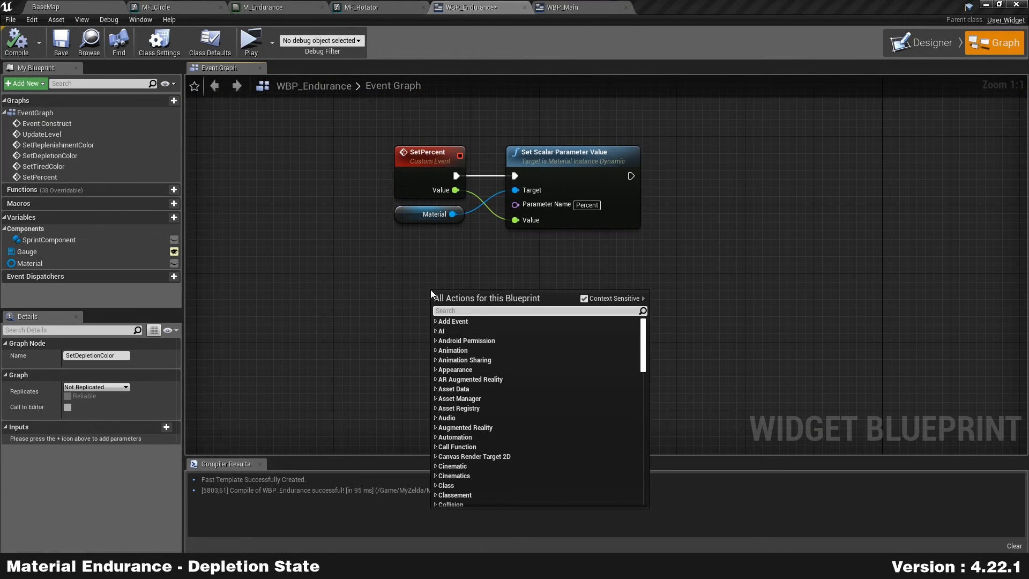
pyautogui.write('customeve')
pyautogui.press('Return')
pyautogui.write('SetColor')
pyautogui.press('Return')
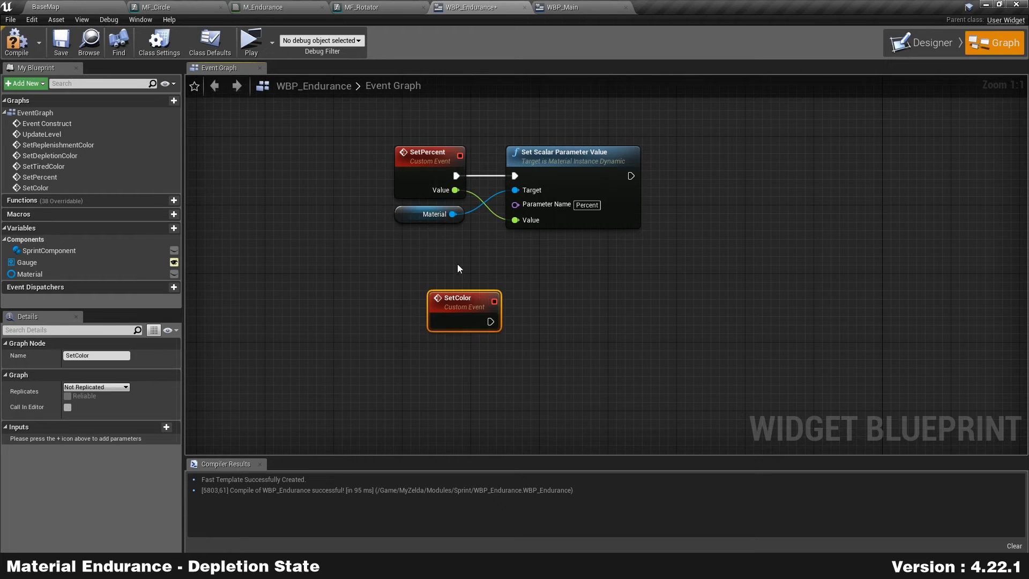
# Step: Duplicate the Material and Set Scalar Parameter Value nodes and wire SetColor into the copy
pyautogui.moveTo(460, 257); pyautogui.dragTo(536, 214)
pyautogui.hotkey('ctrl', 'c')
pyautogui.hotkey('ctrl', 'v')
pyautogui.moveTo(534, 369); pyautogui.dragTo(558, 312)
pyautogui.moveTo(490, 322); pyautogui.dragTo(562, 322)
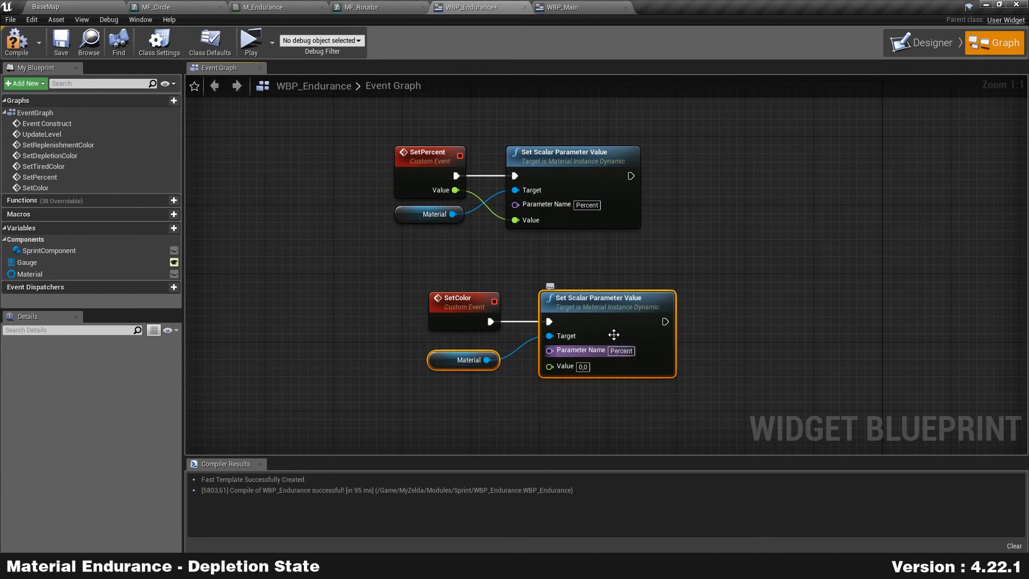
# Step: Set the copied node's parameter name to State, matching M_Endurance's parameter
pyautogui.click(263, 7)
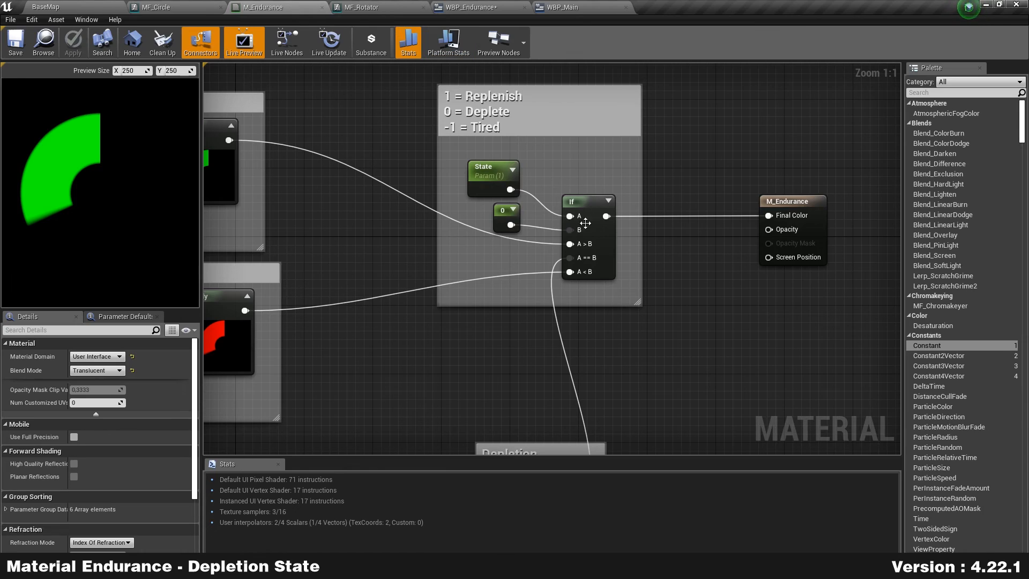
pyautogui.click(484, 177)
pyautogui.click(472, 7)
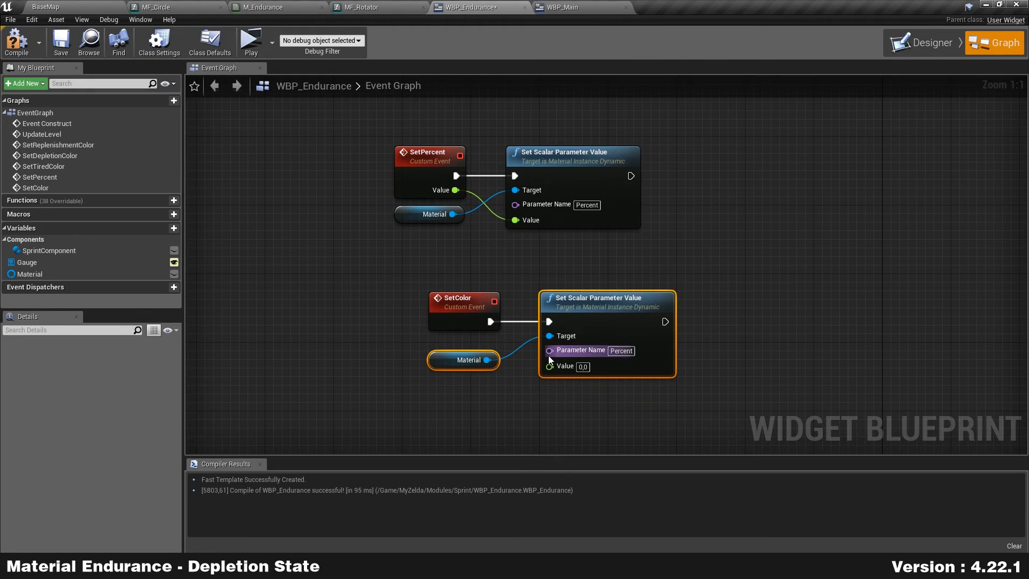
pyautogui.click(622, 351)
pyautogui.write('State')
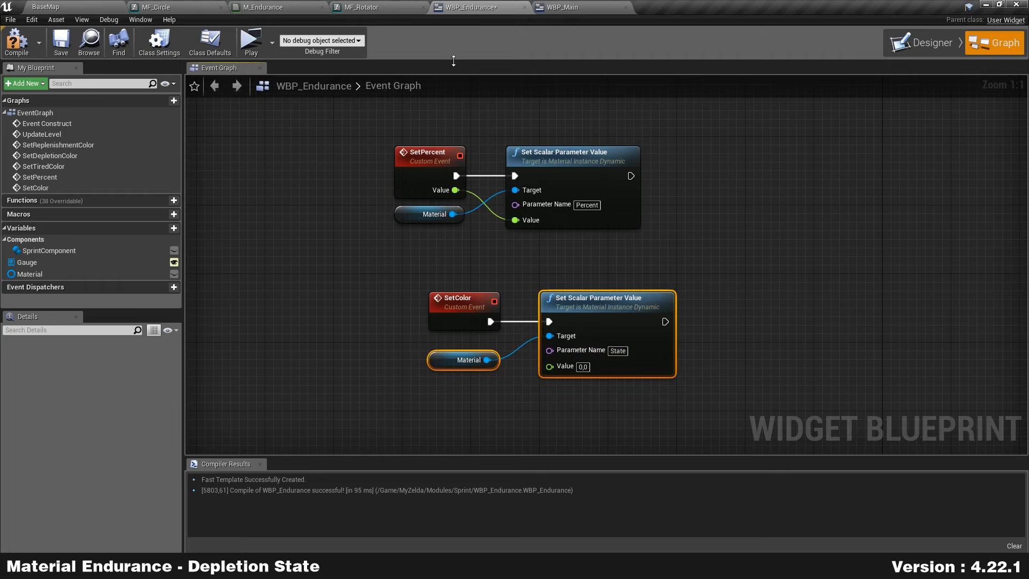
pyautogui.click(361, 7)
pyautogui.click(264, 7)
pyautogui.click(528, 112)
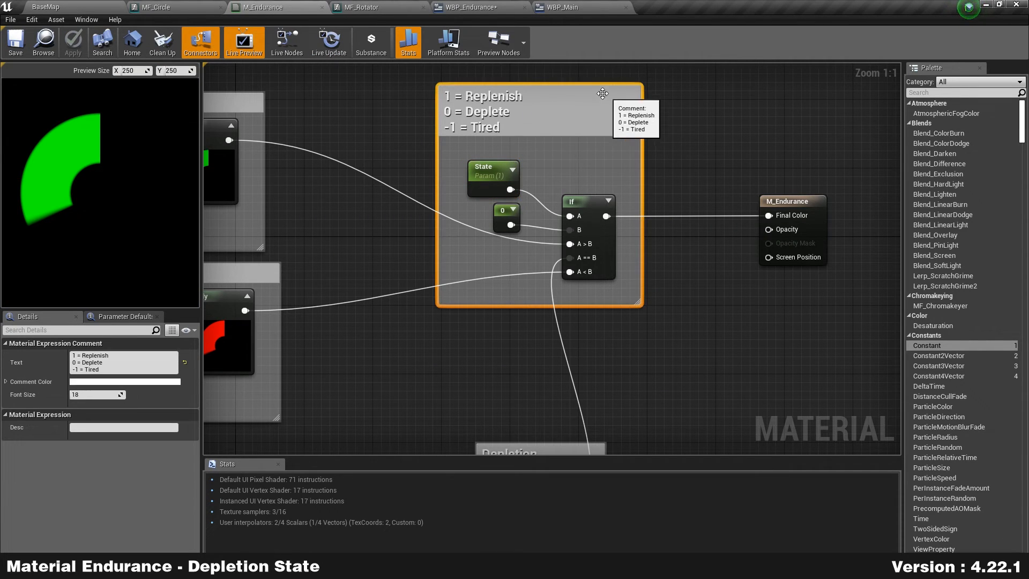
pyautogui.click(469, 7)
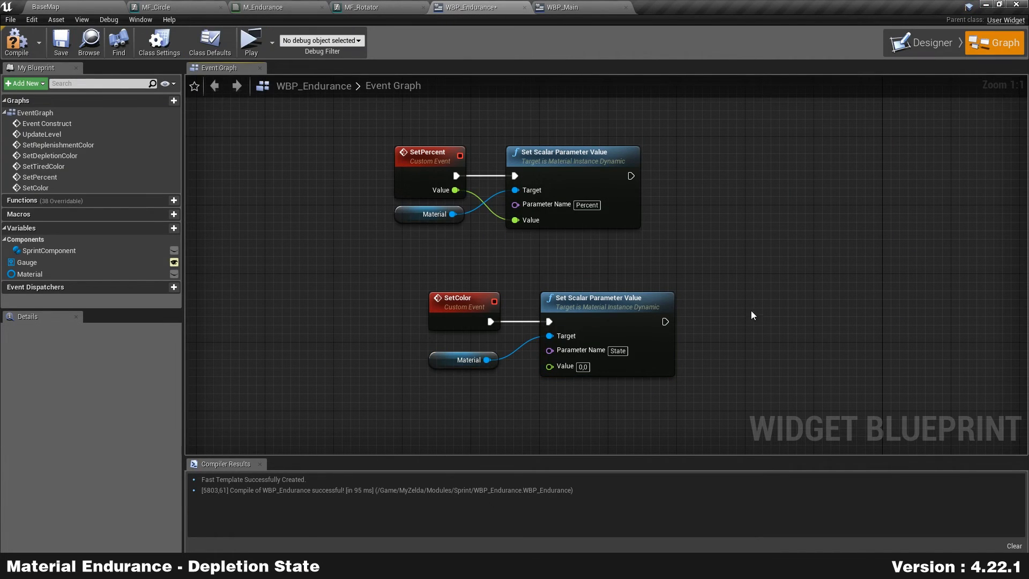
pyautogui.moveTo(741, 279); pyautogui.dragTo(713, 251, button='right')
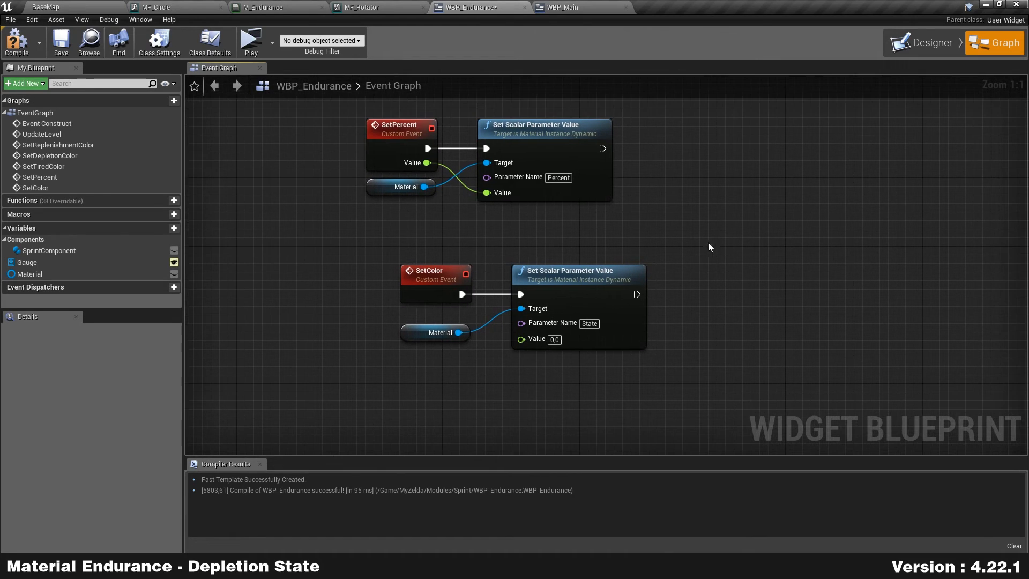
# Step: Add a comment reading '1 = Replenish', '0 = Deplete', '-1 = Tired' on three lines
pyautogui.rightClick(694, 214)
pyautogui.click(689, 202)
pyautogui.press('c')
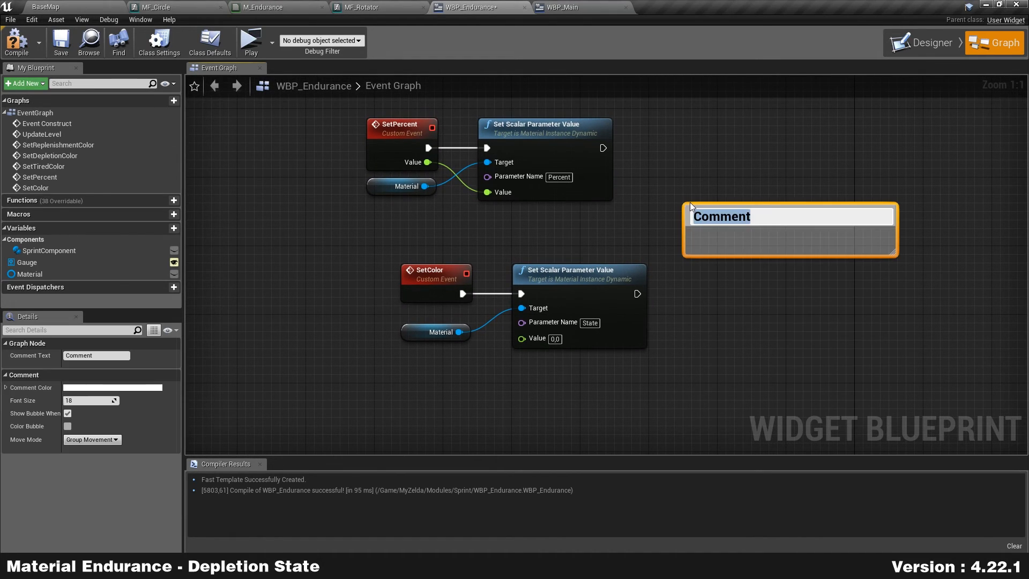
pyautogui.write('1')
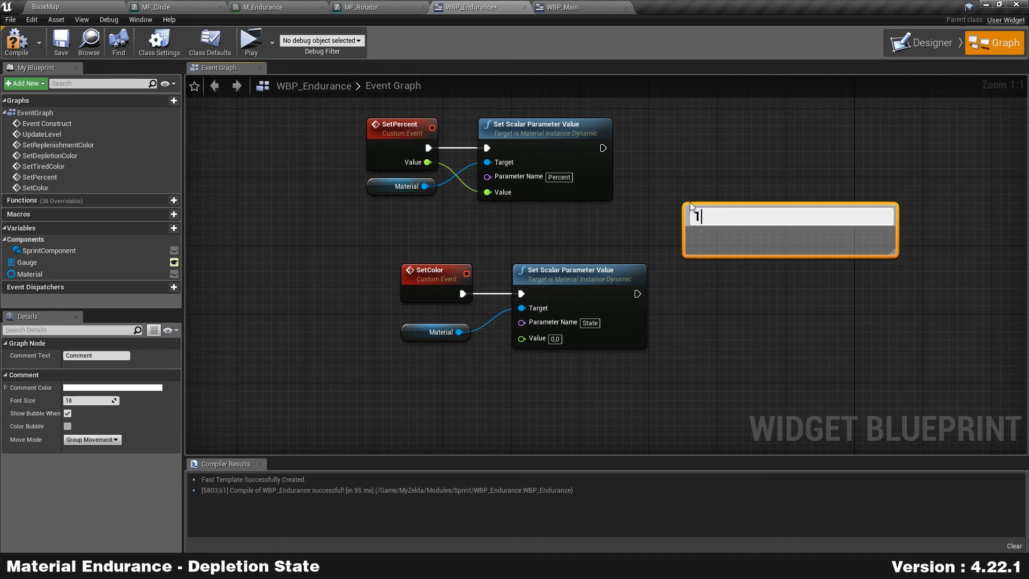
pyautogui.write(' = Replenish')
pyautogui.press('Return')
pyautogui.write('0 = Deplete')
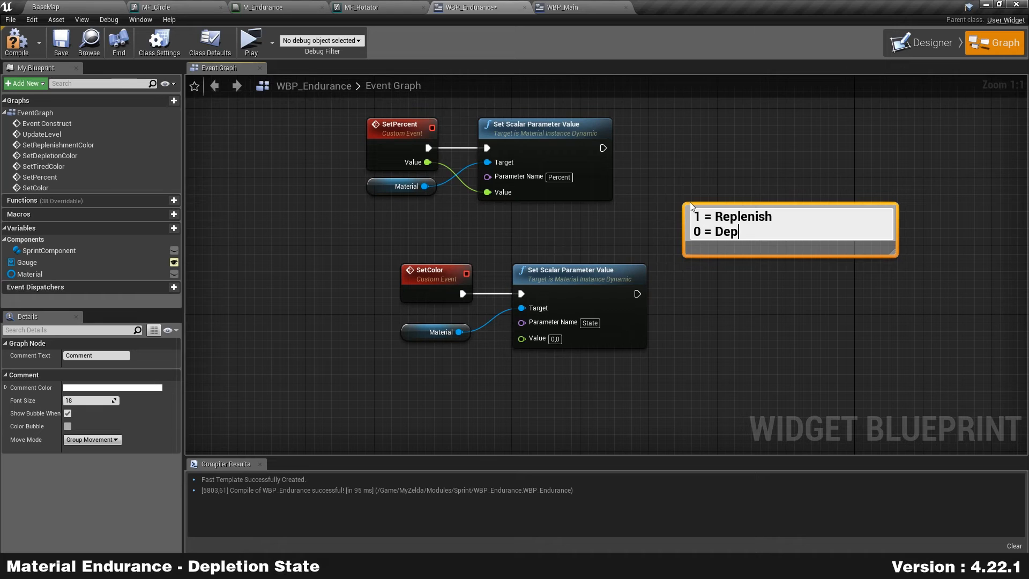
pyautogui.press('Return')
pyautogui.write('-1 =')
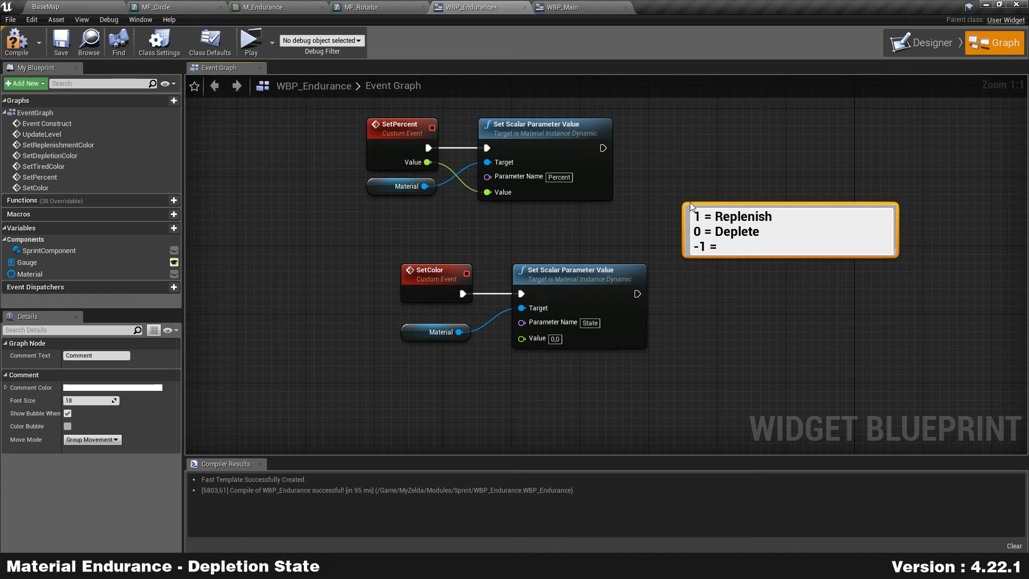
pyautogui.write(' Tired')
pyautogui.click(689, 202)
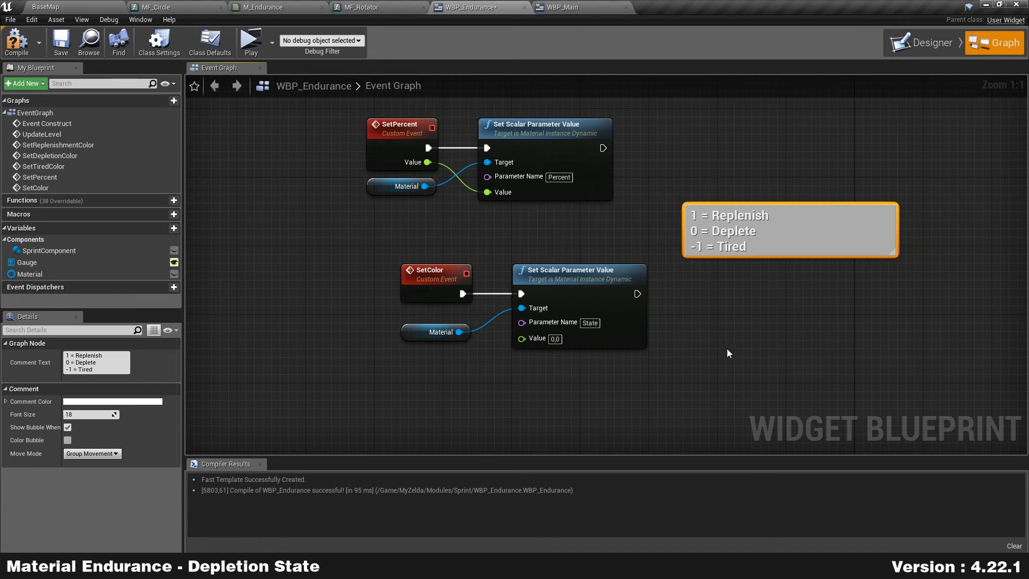
# Step: Give SetColor a Value input feeding the State parameter value, then compile
pyautogui.moveTo(585, 339); pyautogui.dragTo(555, 293, button='right')
pyautogui.moveTo(497, 294); pyautogui.dragTo(410, 244)
pyautogui.moveTo(410, 244); pyautogui.dragTo(349, 245, button='right')
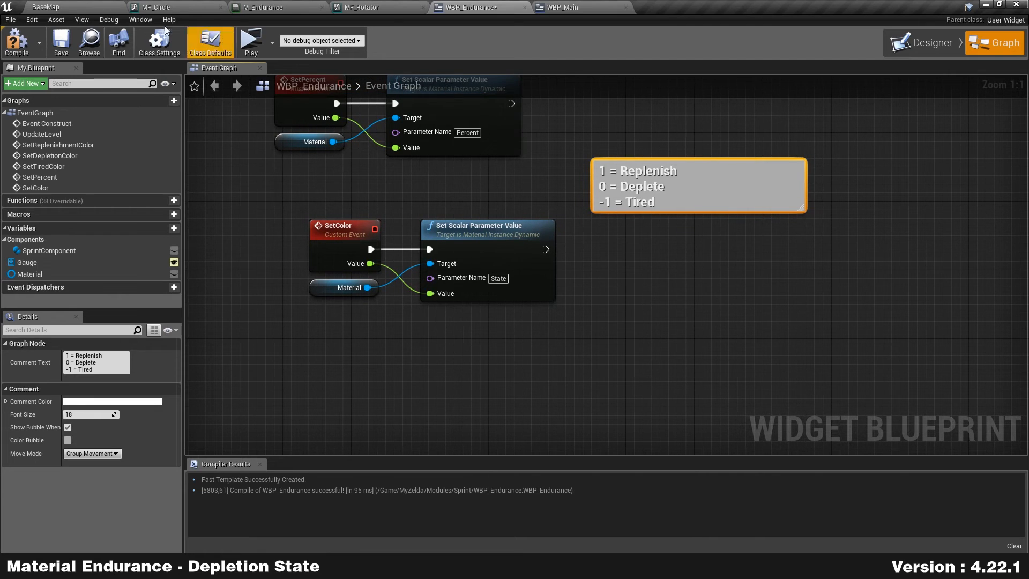
pyautogui.click(17, 42)
pyautogui.scroll(-3, 429, 182)
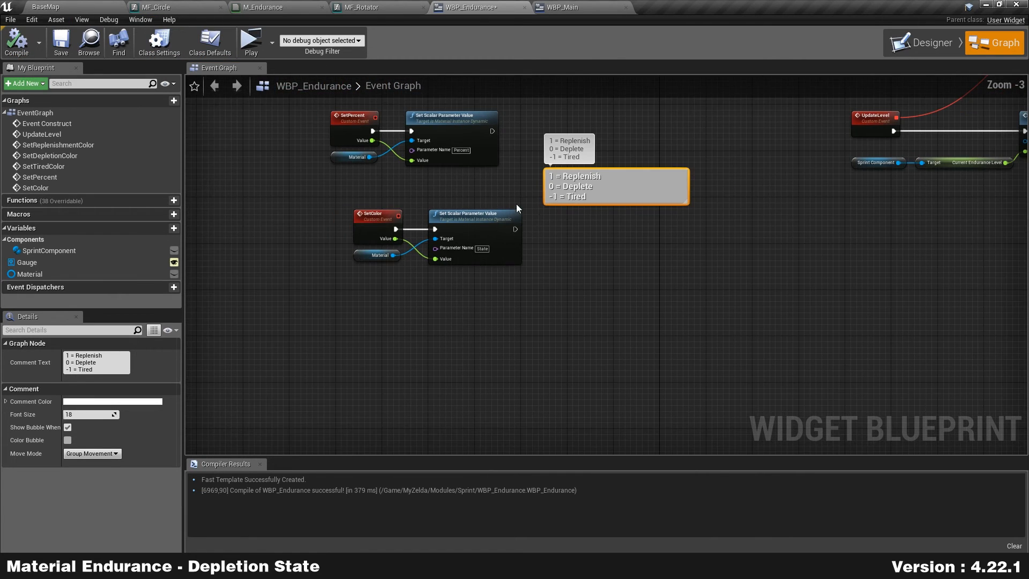
# Step: Call Set Color with value 1 from SetReplenishmentColor, replacing a mistaken Set Color and Opacity node
pyautogui.moveTo(835, 242); pyautogui.dragTo(207, 252, button='right')
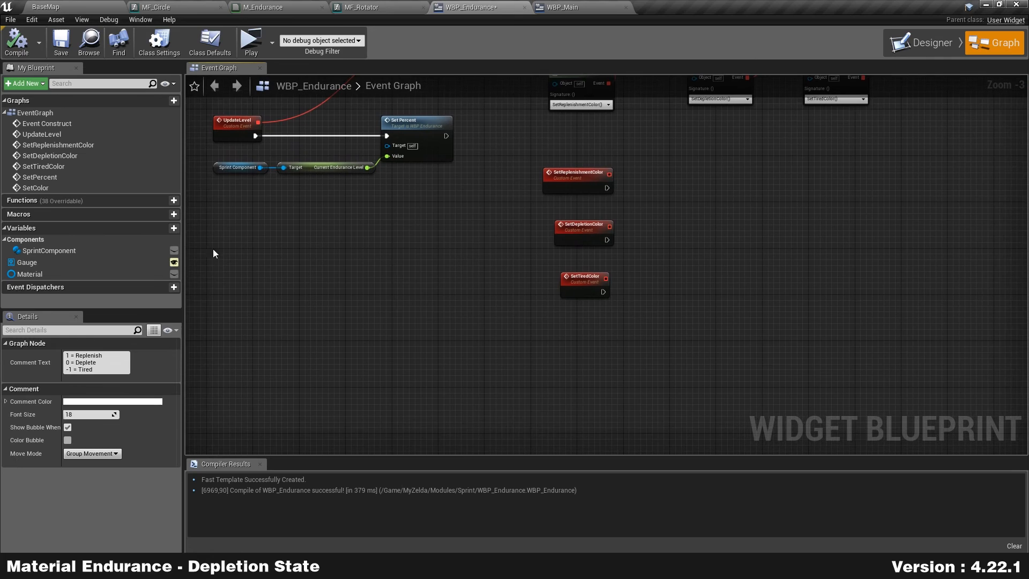
pyautogui.scroll(2, 655, 203)
pyautogui.scroll(1, 655, 203)
pyautogui.moveTo(667, 181); pyautogui.dragTo(553, 187, button='right')
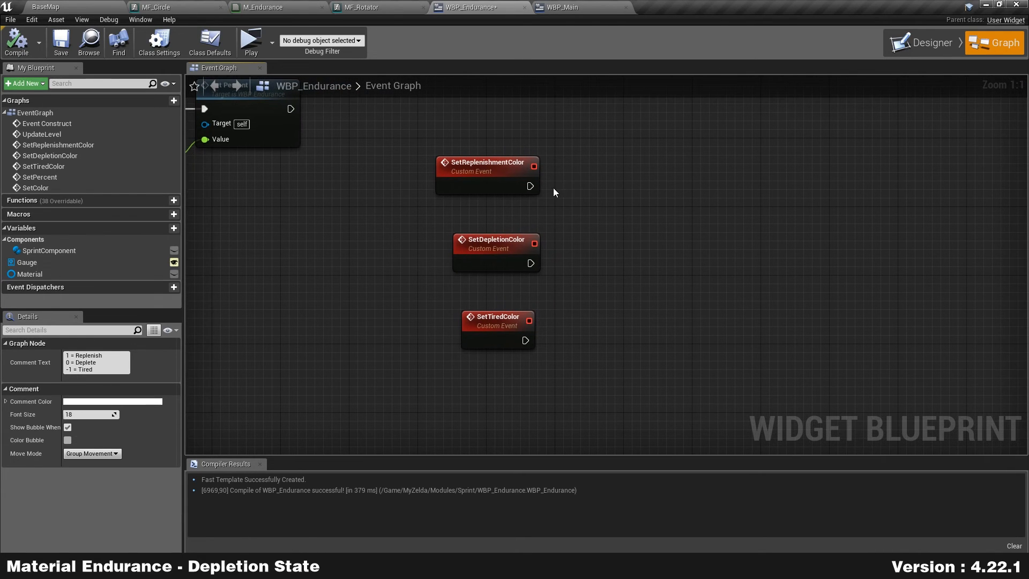
pyautogui.moveTo(553, 191); pyautogui.dragTo(662, 172)
pyautogui.write('setcol')
pyautogui.press('Return')
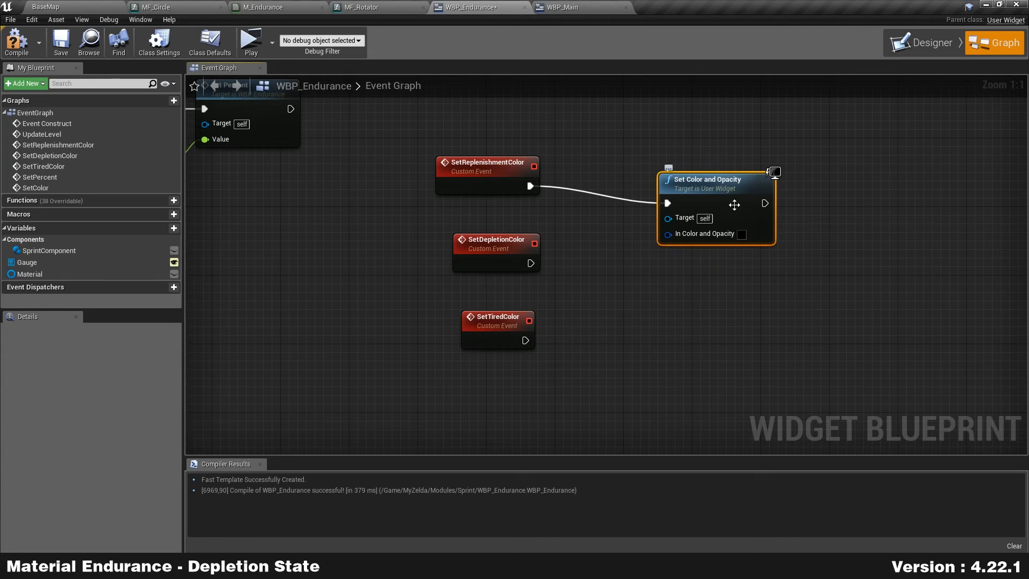
pyautogui.moveTo(730, 204); pyautogui.dragTo(718, 178)
pyautogui.press('Delete')
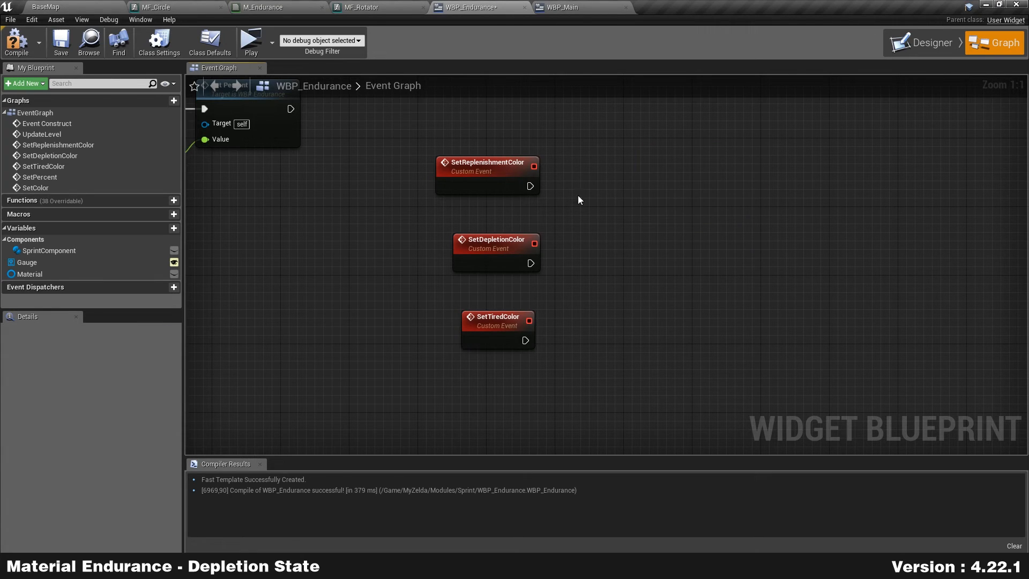
pyautogui.moveTo(526, 180); pyautogui.dragTo(634, 164)
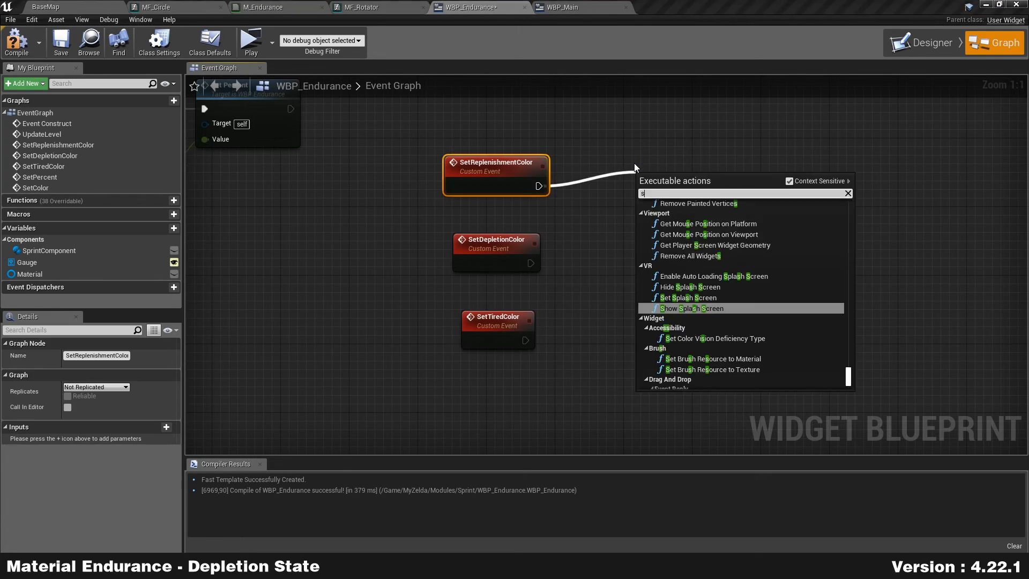
pyautogui.write('setcolor')
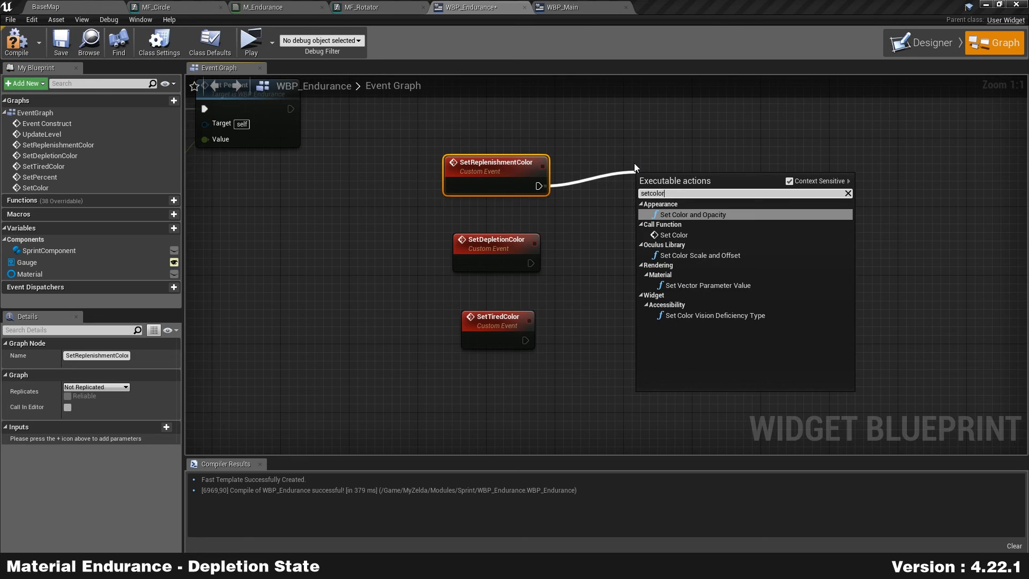
pyautogui.click(719, 236)
pyautogui.moveTo(705, 204); pyautogui.dragTo(670, 187)
pyautogui.write('1')
pyautogui.click(630, 280)
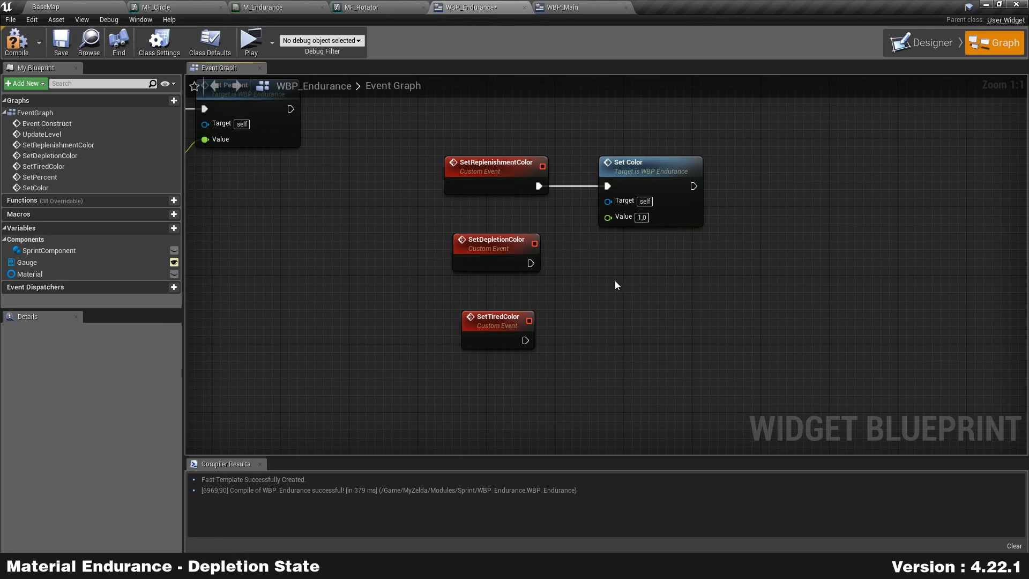
# Step: Paste Set Color calls for SetDepletionColor with 0 and SetTiredColor with -1
pyautogui.click(662, 172)
pyautogui.hotkey('ctrl', 'c')
pyautogui.hotkey('ctrl', 'v')
pyautogui.moveTo(651, 258); pyautogui.dragTo(641, 248)
pyautogui.moveTo(531, 264); pyautogui.dragTo(605, 264)
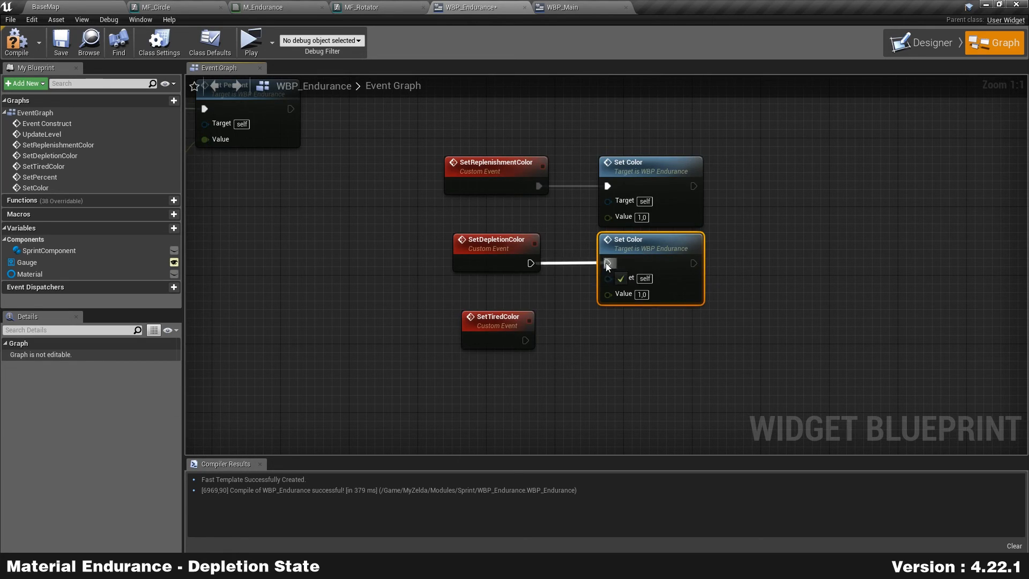
pyautogui.click(642, 295)
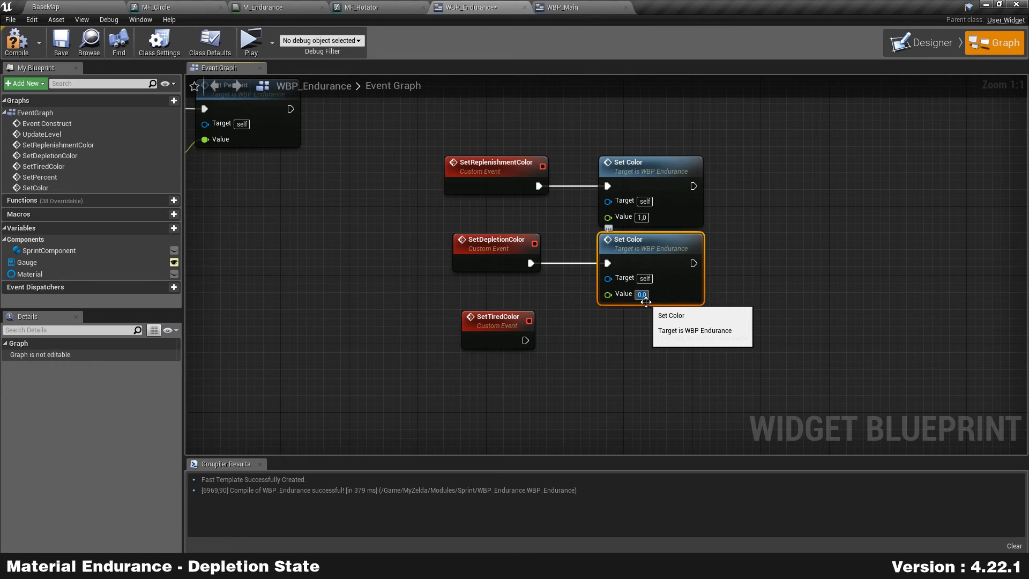
pyautogui.moveTo(621, 324); pyautogui.dragTo(615, 247, button='right')
pyautogui.hotkey('ctrl', 'v')
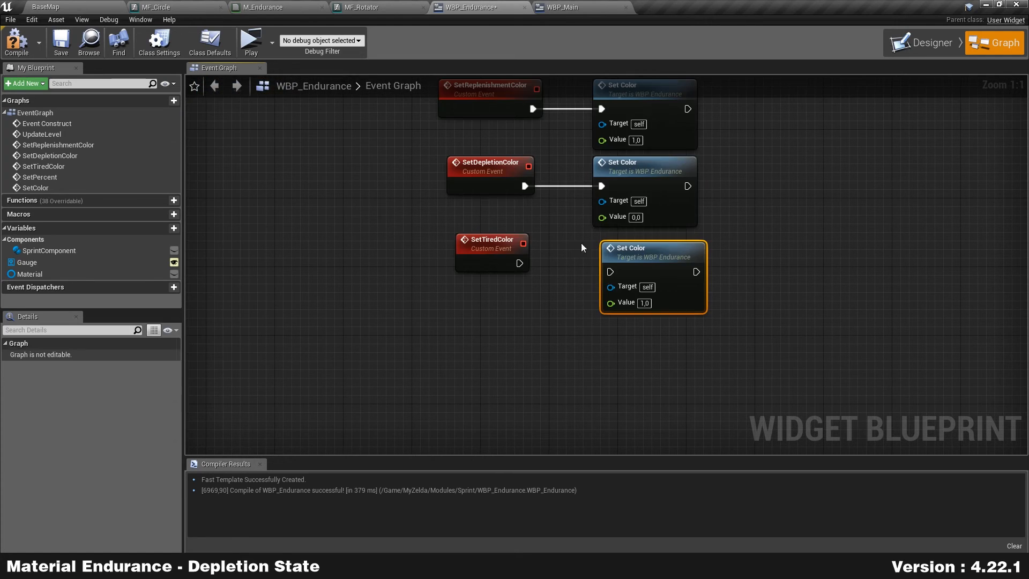
pyautogui.moveTo(519, 263); pyautogui.dragTo(616, 273)
pyautogui.click(645, 305)
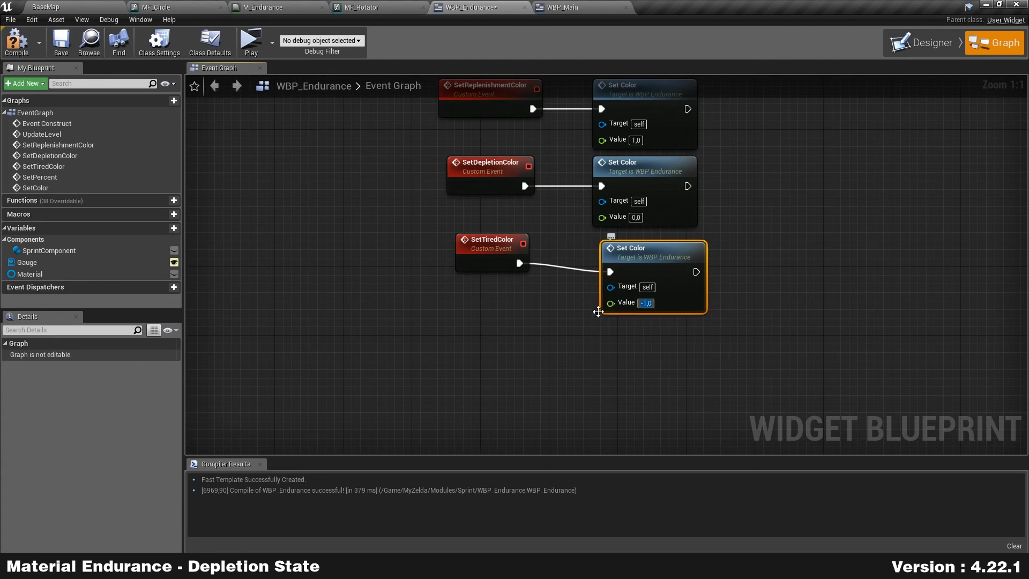
pyautogui.click(298, 283)
# Step: Compile, then play a standalone preview and sprint to watch the green endurance ring
pyautogui.click(26, 54)
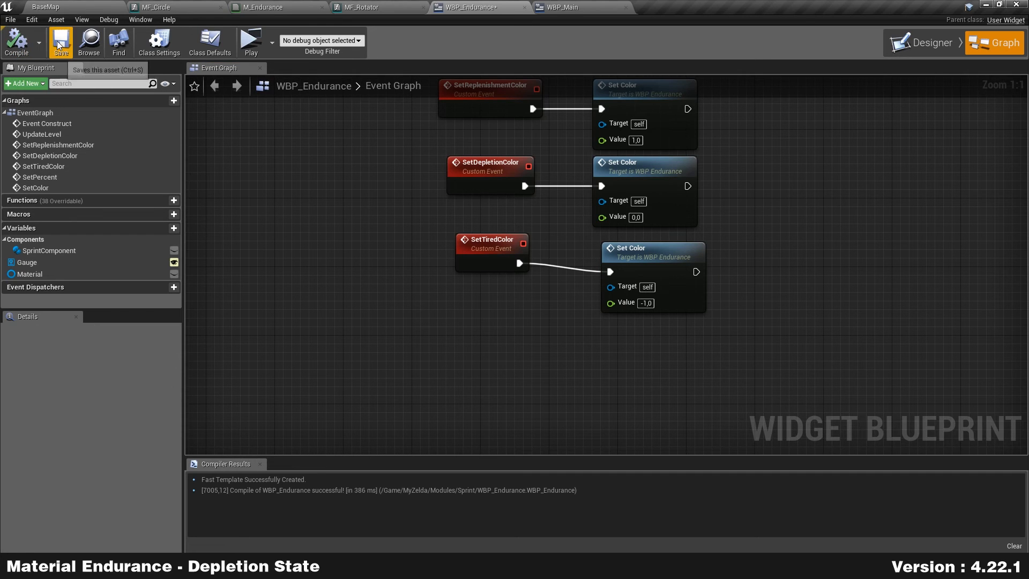
pyautogui.click(258, 51)
pyautogui.press('w')
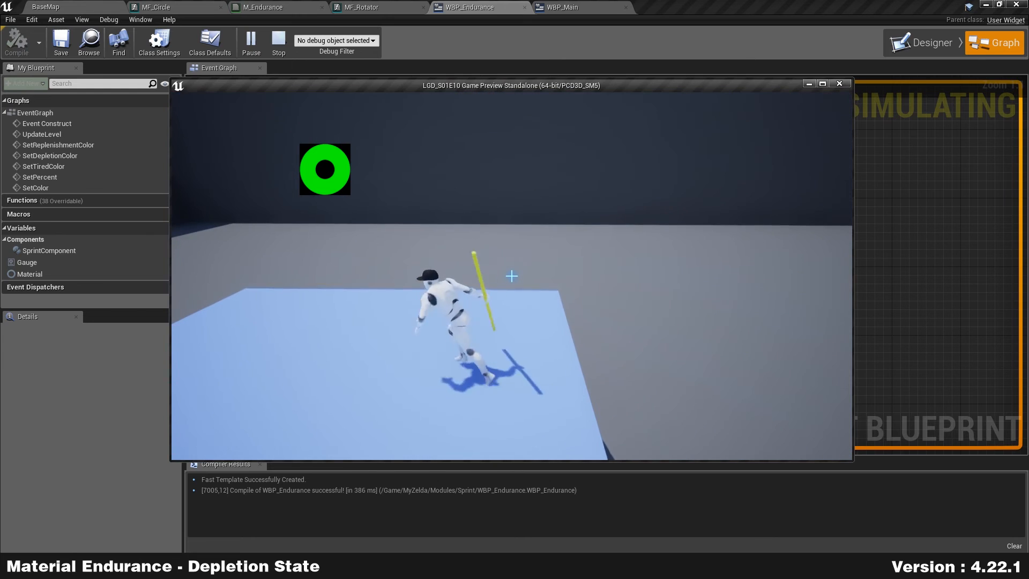
pyautogui.press('shift')
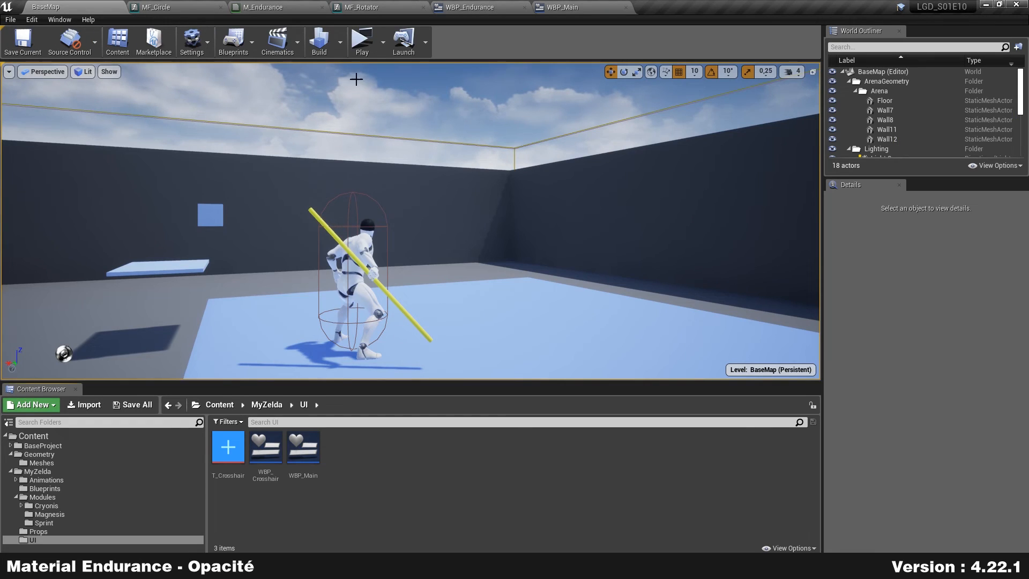
pyautogui.click(361, 40)
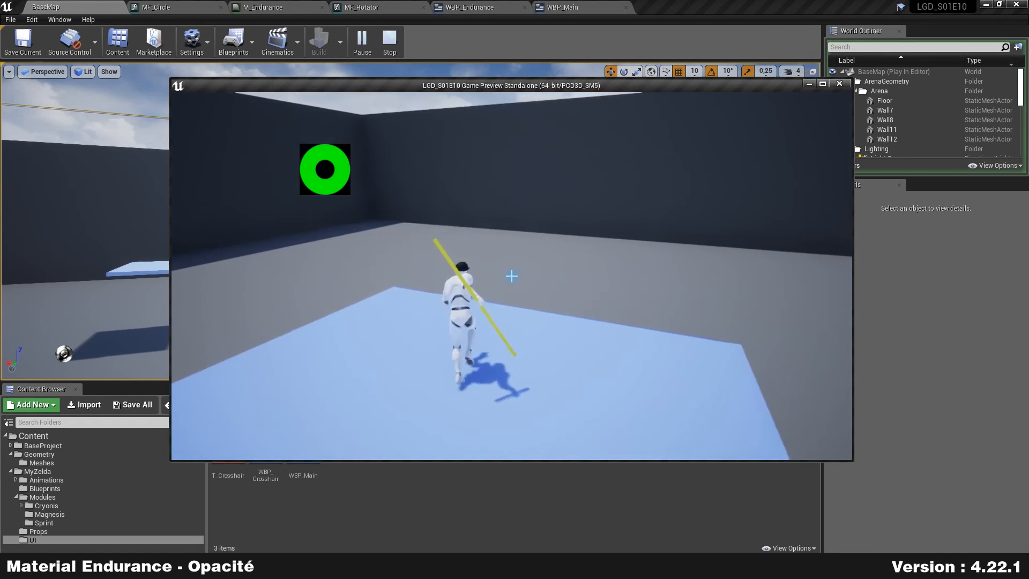
pyautogui.press('shift')
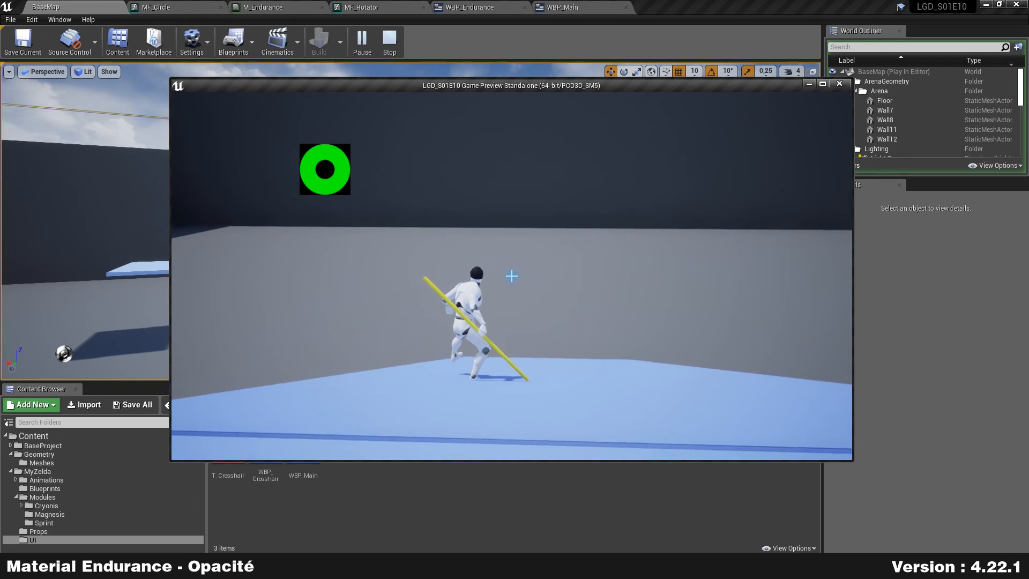
pyautogui.press('Escape')
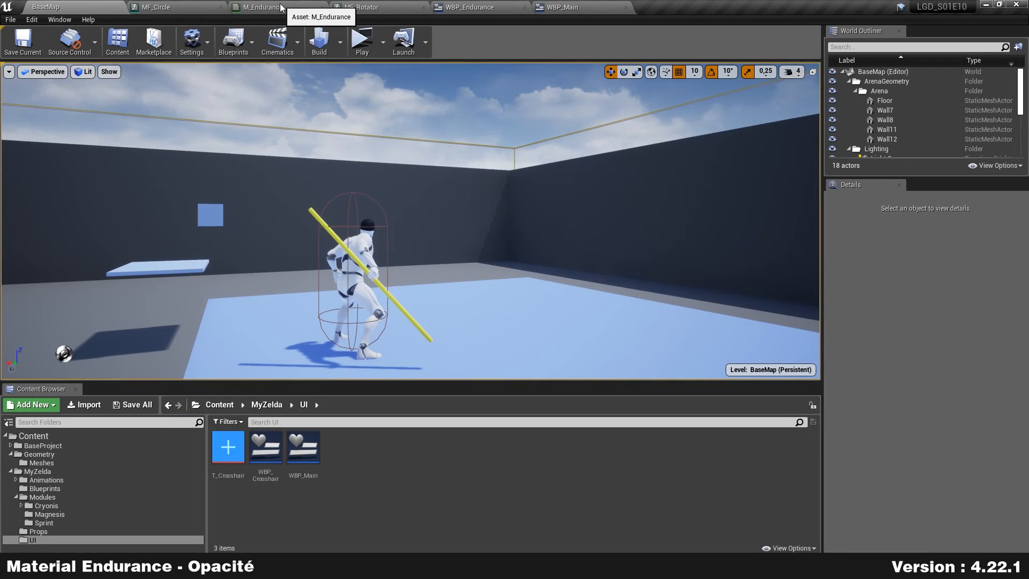
# Step: Connect M_Endurance's circle Subtract output to Opacity, routing the wire through a reroute point
pyautogui.click(281, 7)
pyautogui.moveTo(407, 229); pyautogui.dragTo(416, 189, button='right')
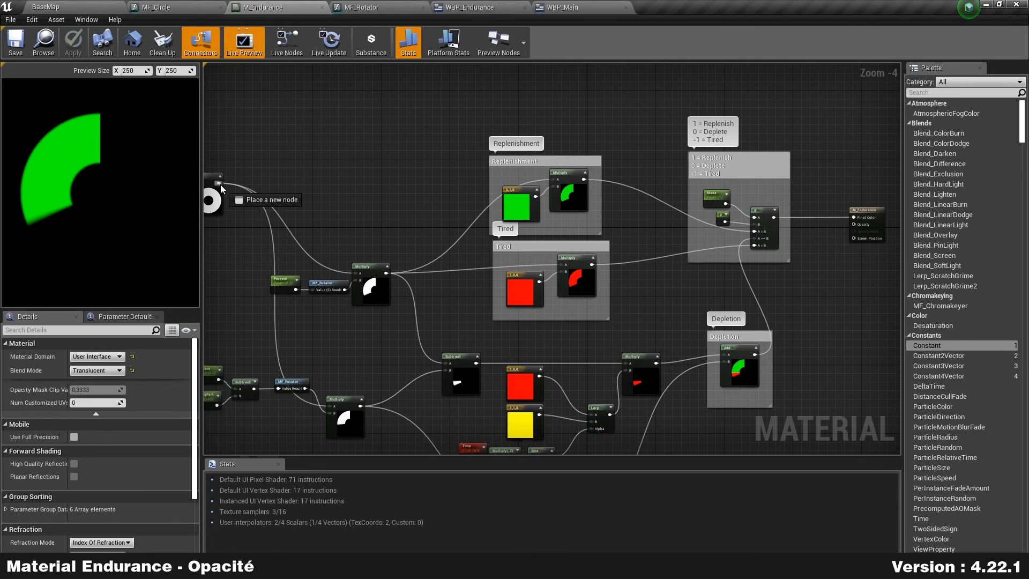
pyautogui.moveTo(226, 161); pyautogui.dragTo(368, 148, button='right')
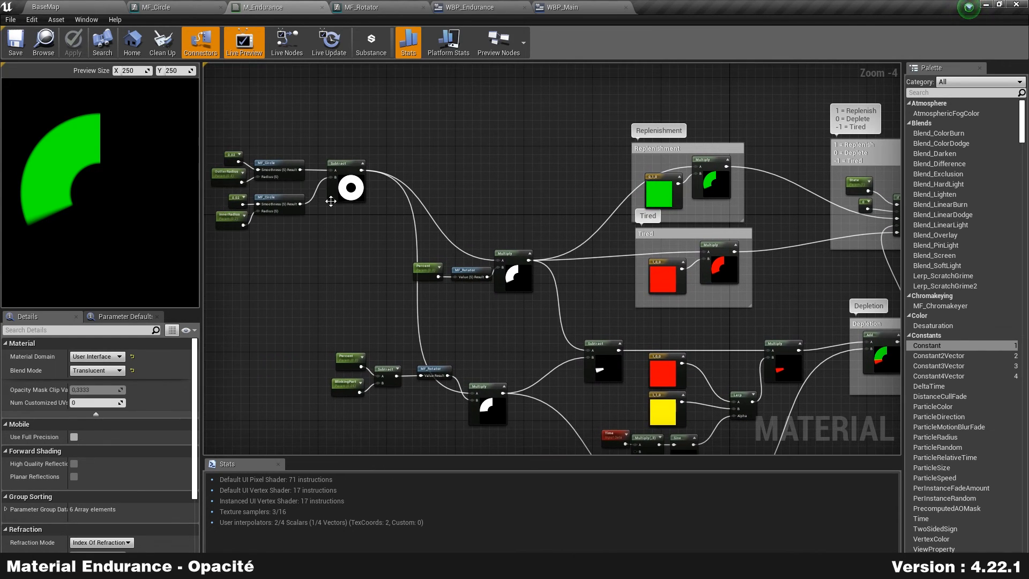
pyautogui.moveTo(518, 201); pyautogui.dragTo(384, 203, button='right')
pyautogui.moveTo(227, 176); pyautogui.dragTo(870, 224)
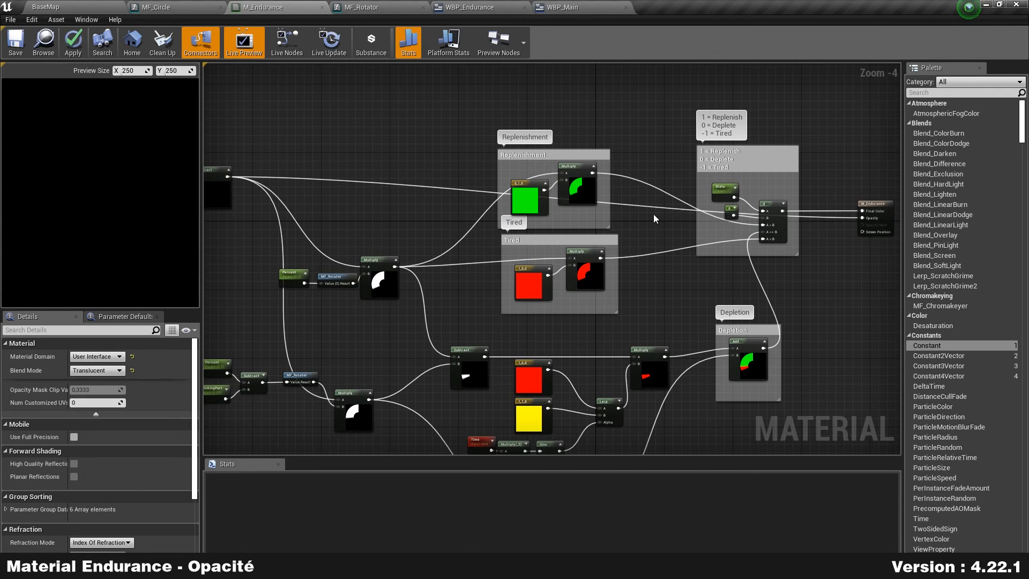
pyautogui.doubleClick(657, 199)
pyautogui.moveTo(657, 194); pyautogui.dragTo(679, 91)
pyautogui.click(350, 88)
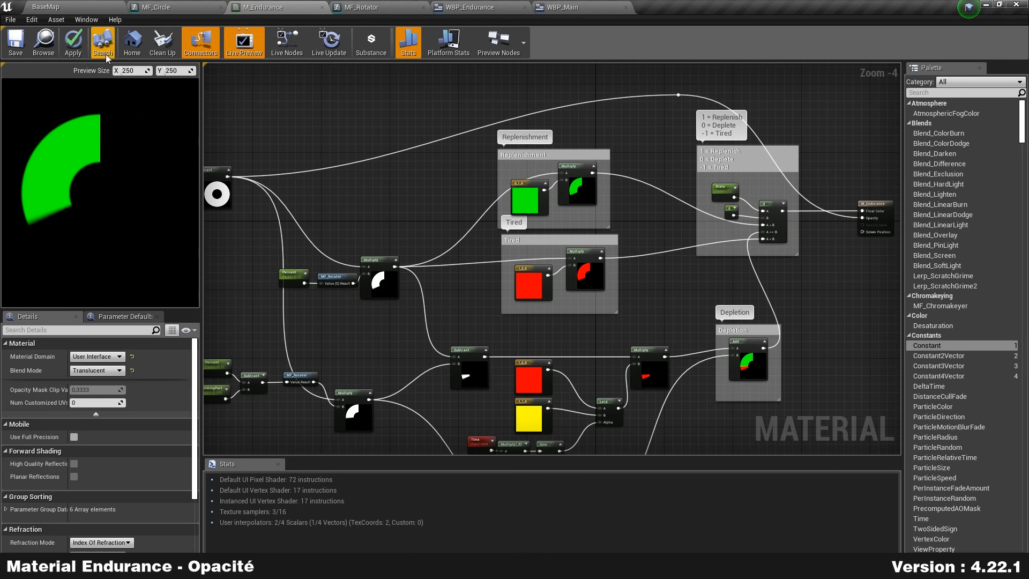
# Step: Save the material and sprint in a test run to check the green ring
pyautogui.click(7, 44)
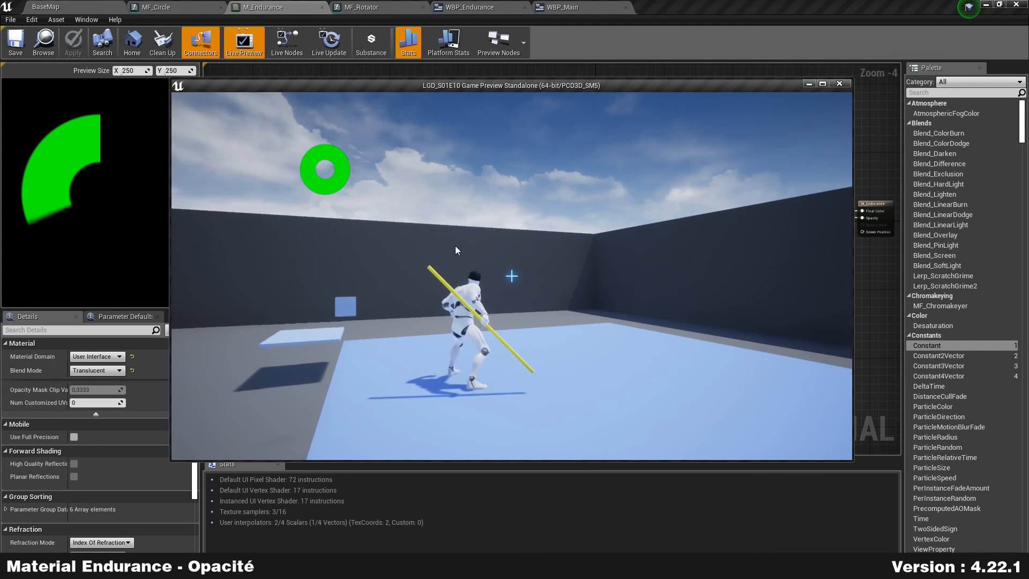
pyautogui.press('shift')
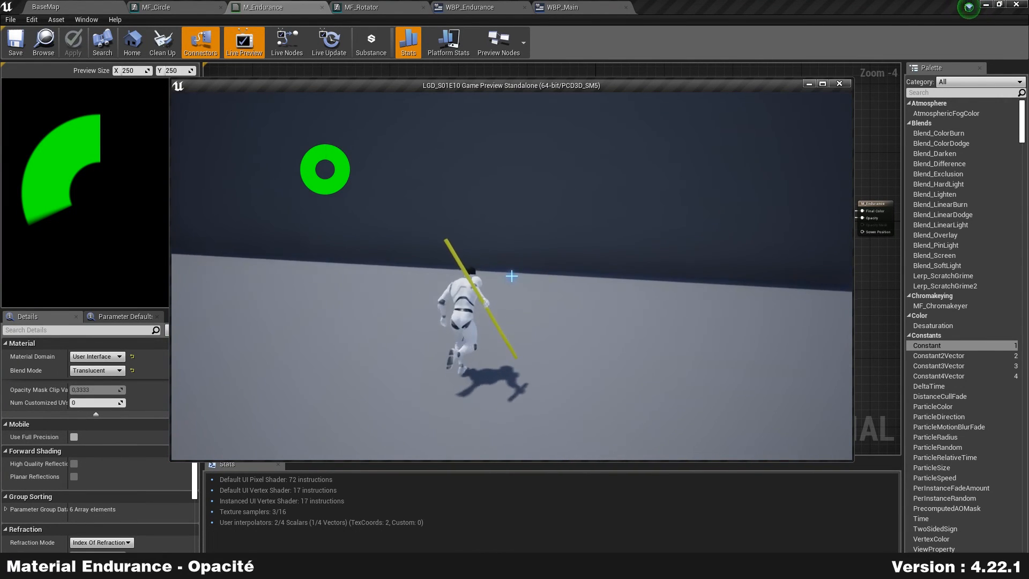
pyautogui.press('Escape')
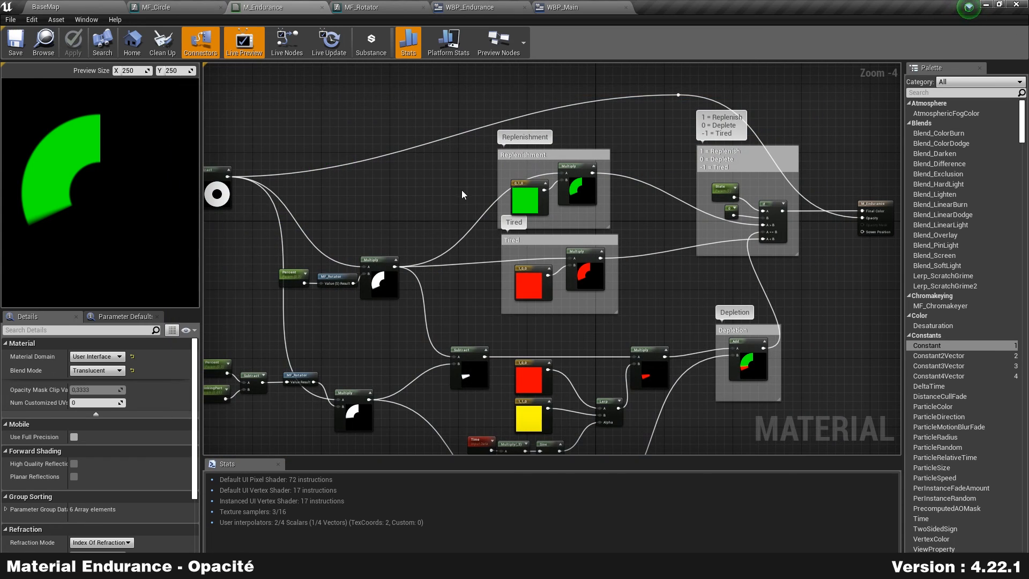
# Step: Add a Subtract node that takes the filled arc away from the ring, and tidy the layout
pyautogui.scroll(2, 458, 197)
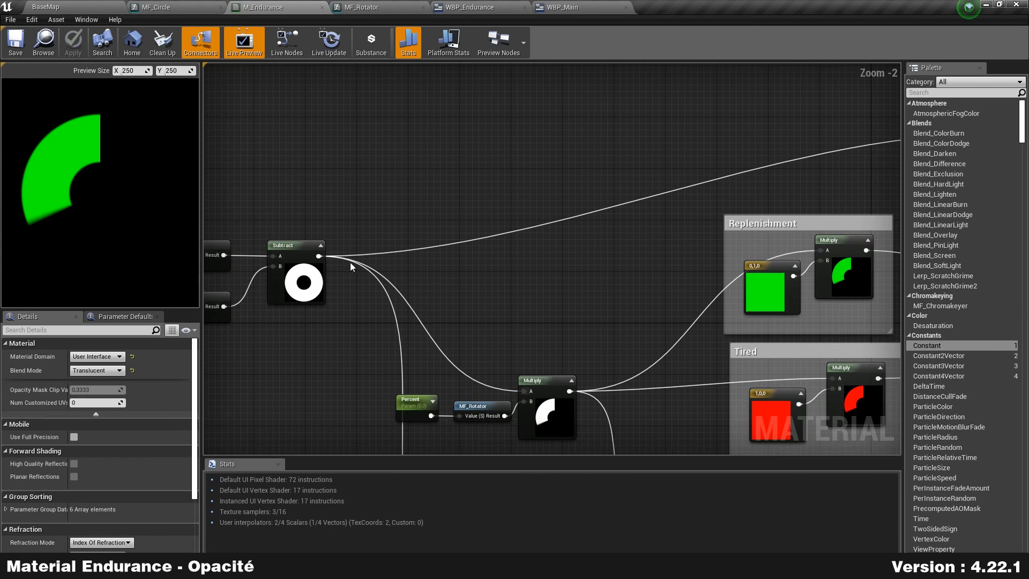
pyautogui.moveTo(318, 256); pyautogui.dragTo(573, 148)
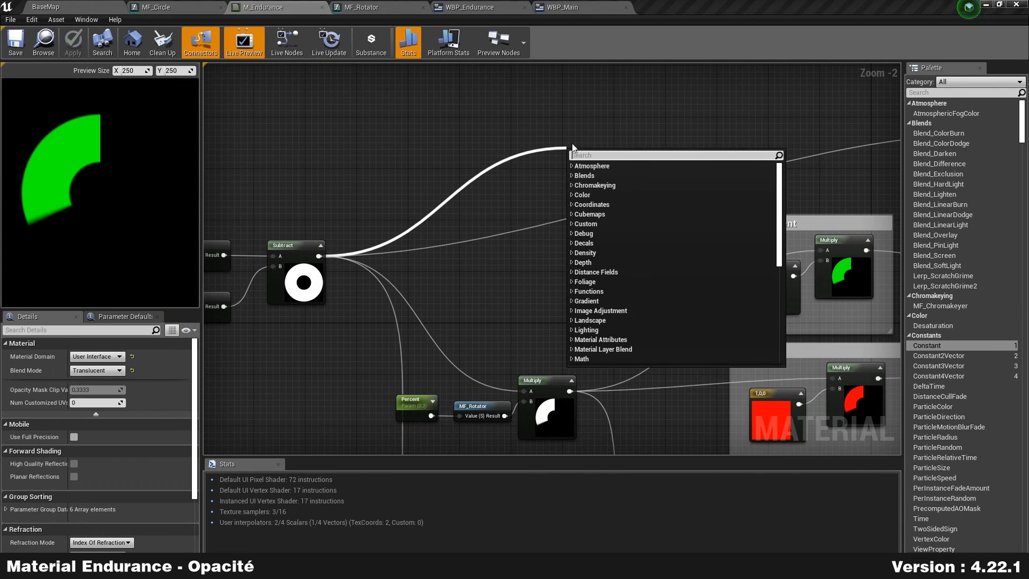
pyautogui.write('-')
pyautogui.press('Return')
pyautogui.moveTo(615, 344); pyautogui.dragTo(538, 328, button='right')
pyautogui.moveTo(492, 376); pyautogui.dragTo(496, 159)
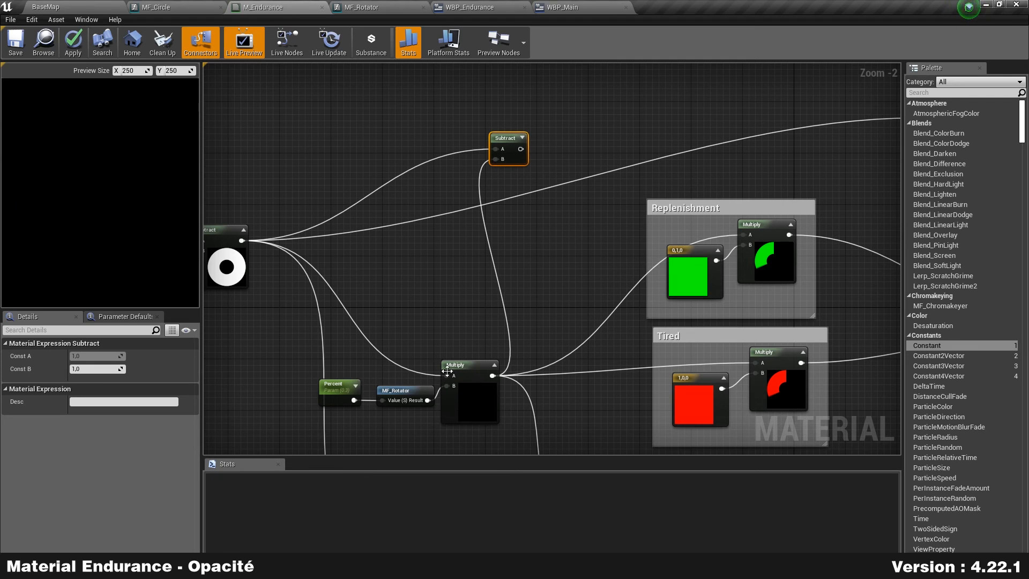
pyautogui.moveTo(395, 316); pyautogui.dragTo(412, 231, button='right')
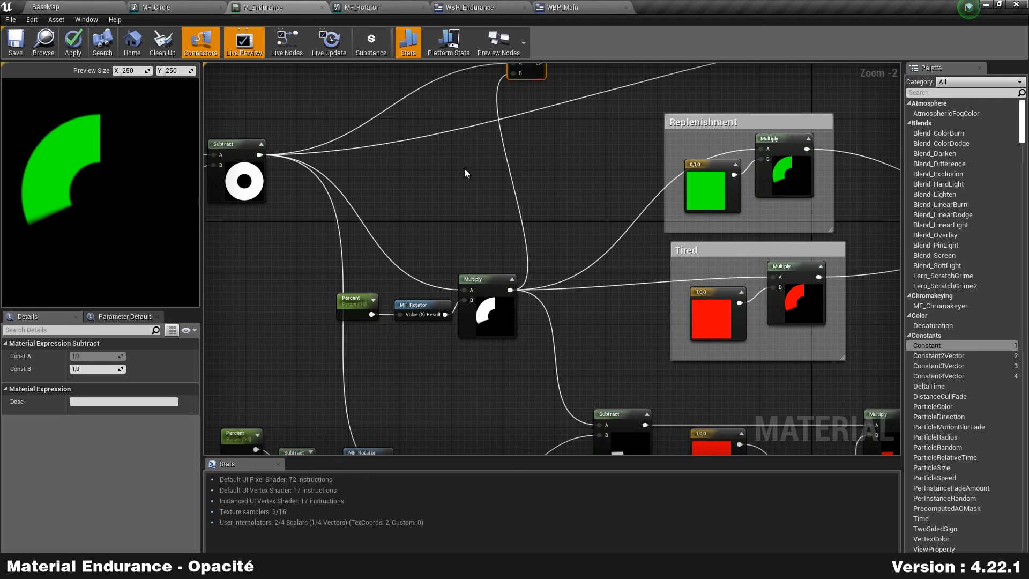
pyautogui.moveTo(465, 184); pyautogui.dragTo(464, 284, button='right')
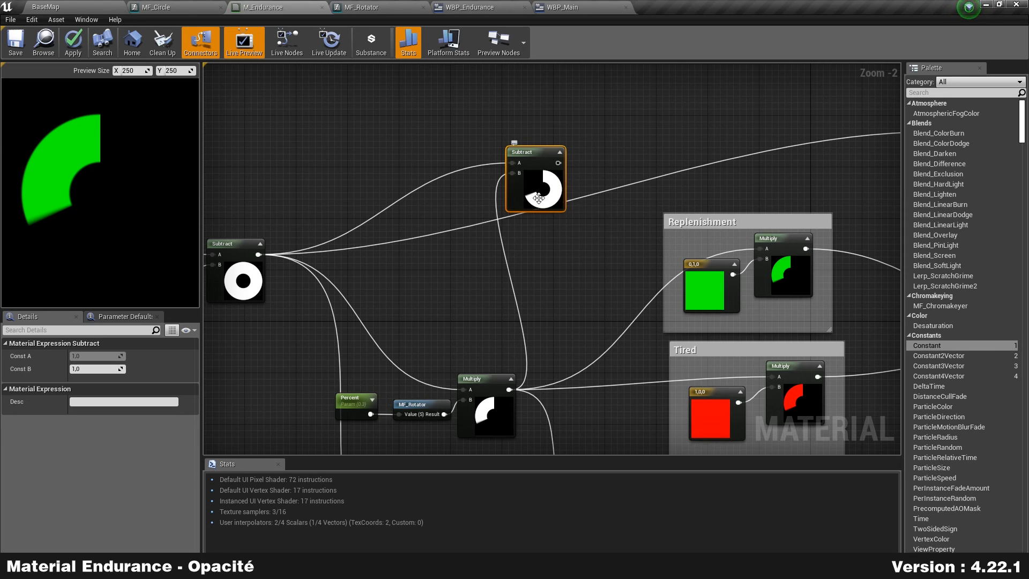
pyautogui.moveTo(539, 199); pyautogui.dragTo(535, 156)
pyautogui.moveTo(496, 405); pyautogui.dragTo(495, 392)
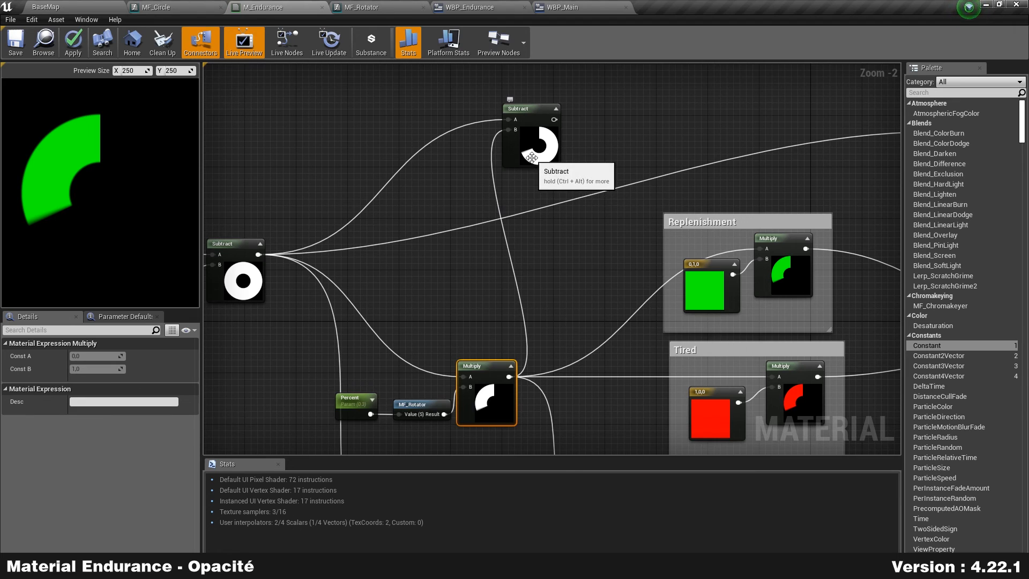
pyautogui.moveTo(589, 141); pyautogui.dragTo(432, 291, button='right')
pyautogui.click(388, 182)
# Step: Multiply the Subtract result by 0.5 to halve the remaining ring
pyautogui.moveTo(388, 138); pyautogui.dragTo(467, 140)
pyautogui.write('multiply')
pyautogui.press('Return')
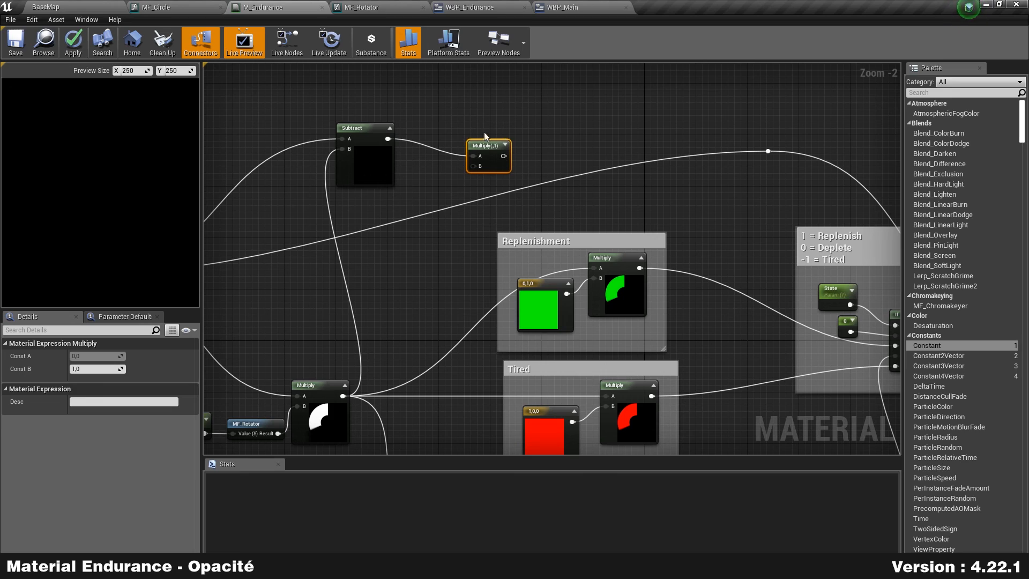
pyautogui.moveTo(486, 135); pyautogui.dragTo(439, 117)
pyautogui.click(112, 369)
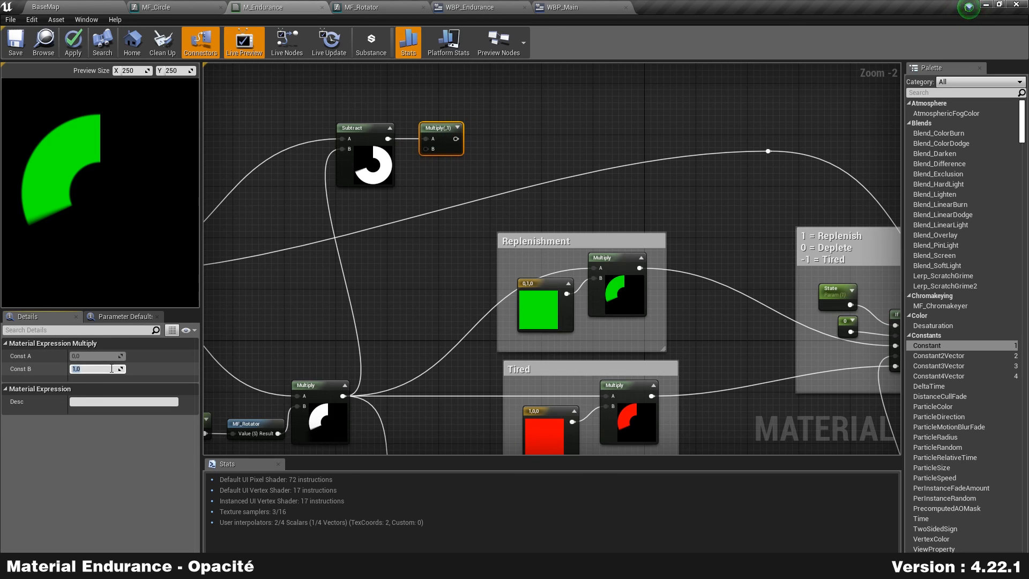
pyautogui.write('.5')
pyautogui.press('Return')
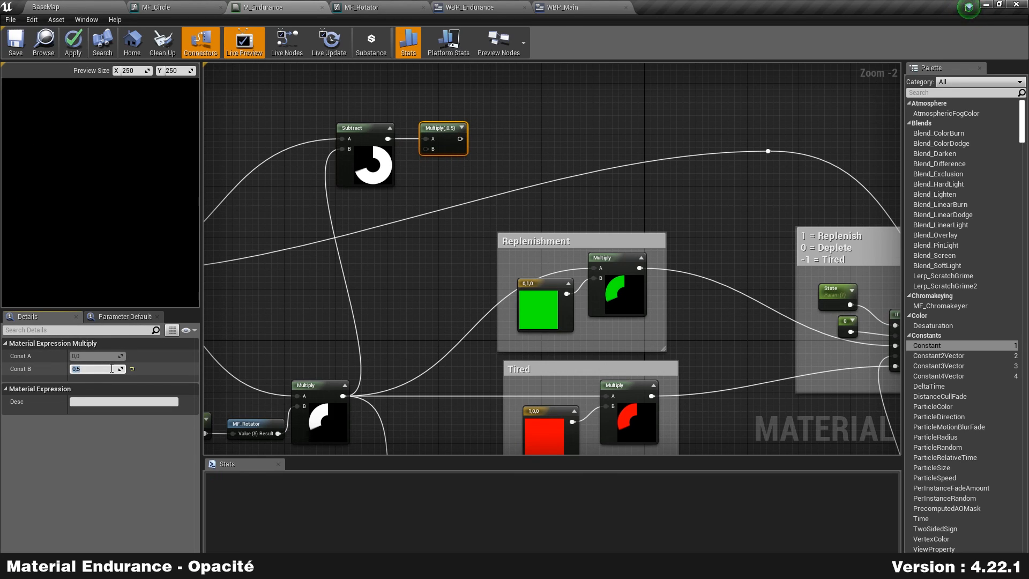
# Step: Add the filled arc back onto the halved ring with an Add node
pyautogui.moveTo(460, 140); pyautogui.dragTo(604, 132)
pyautogui.write('+')
pyautogui.press('Return')
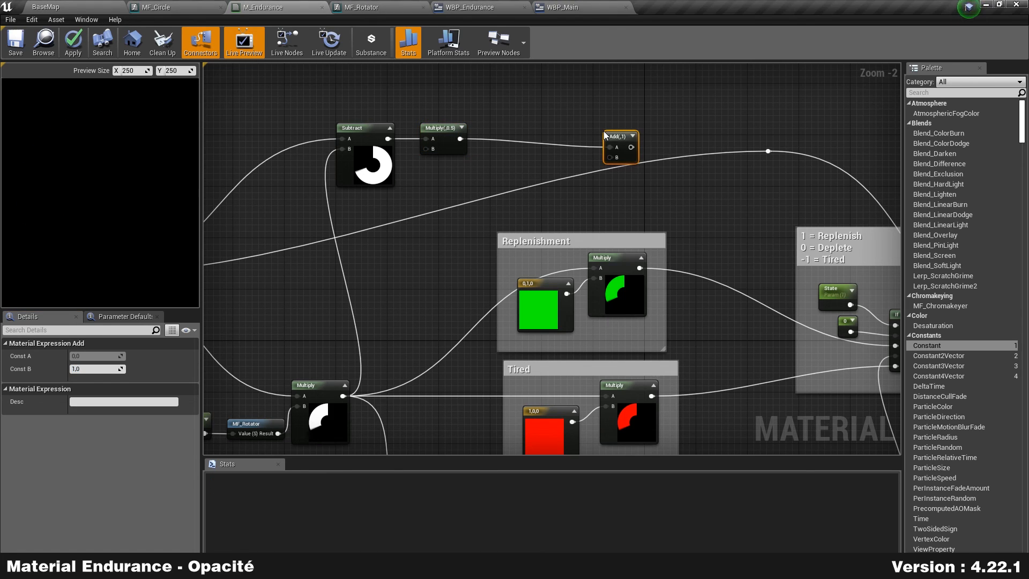
pyautogui.moveTo(631, 140); pyautogui.dragTo(552, 131)
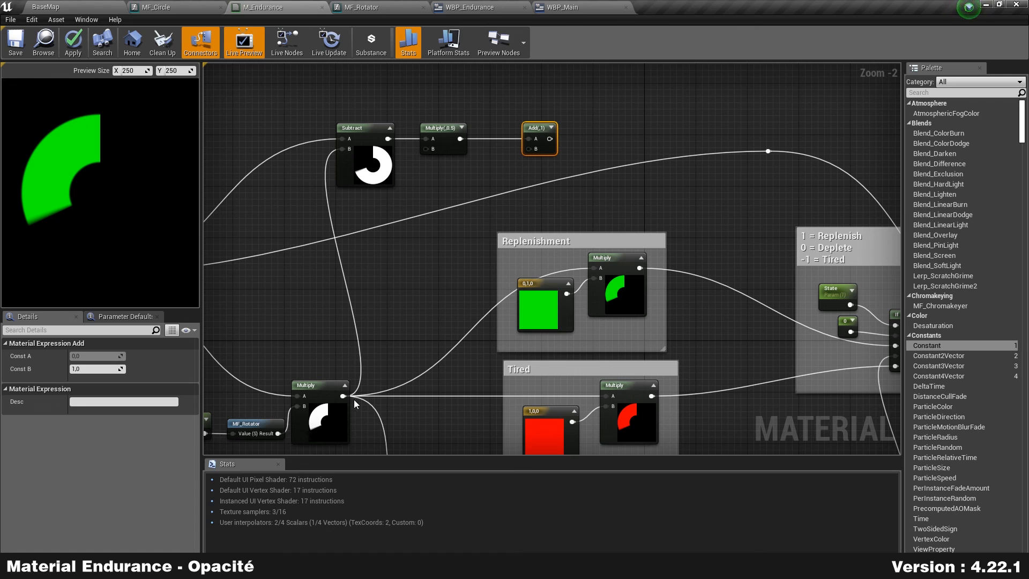
pyautogui.moveTo(343, 396); pyautogui.dragTo(529, 149)
# Step: Wire the Add result into the Opacity reroute, then apply and save M_Endurance
pyautogui.moveTo(430, 219); pyautogui.dragTo(505, 184, button='right')
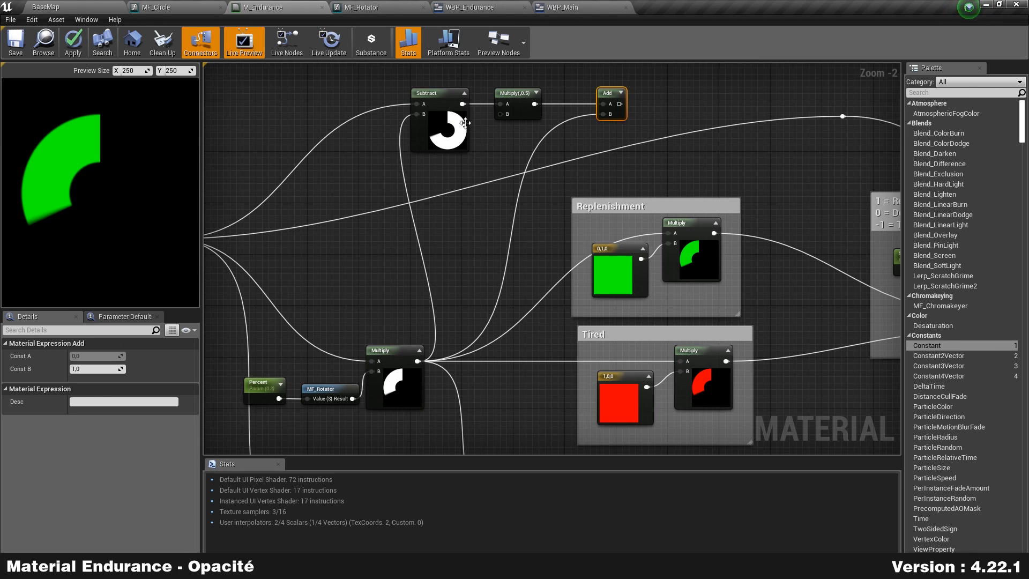
pyautogui.moveTo(610, 151); pyautogui.dragTo(345, 136, button='right')
pyautogui.moveTo(309, 121); pyautogui.dragTo(534, 136)
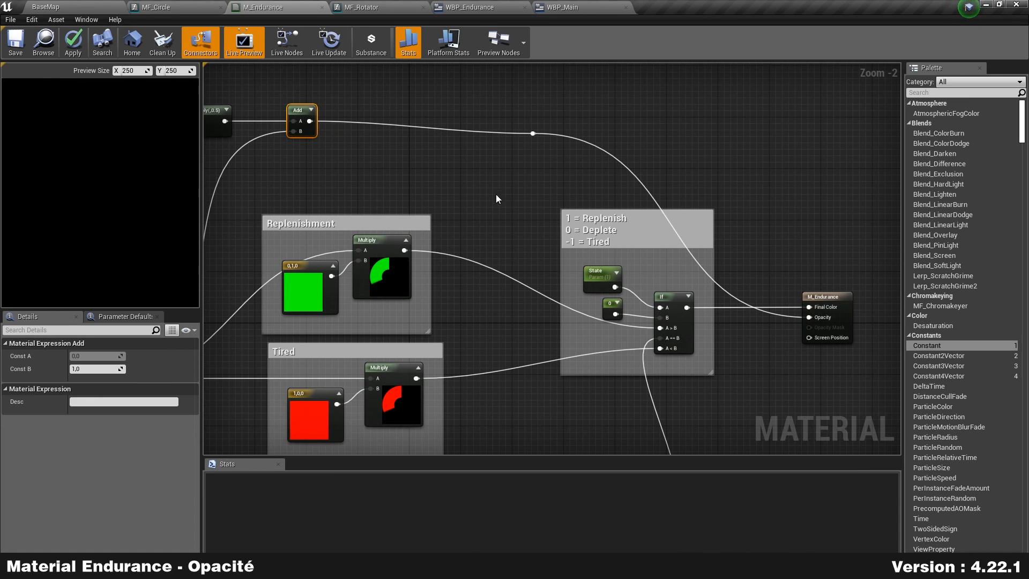
pyautogui.click(292, 180)
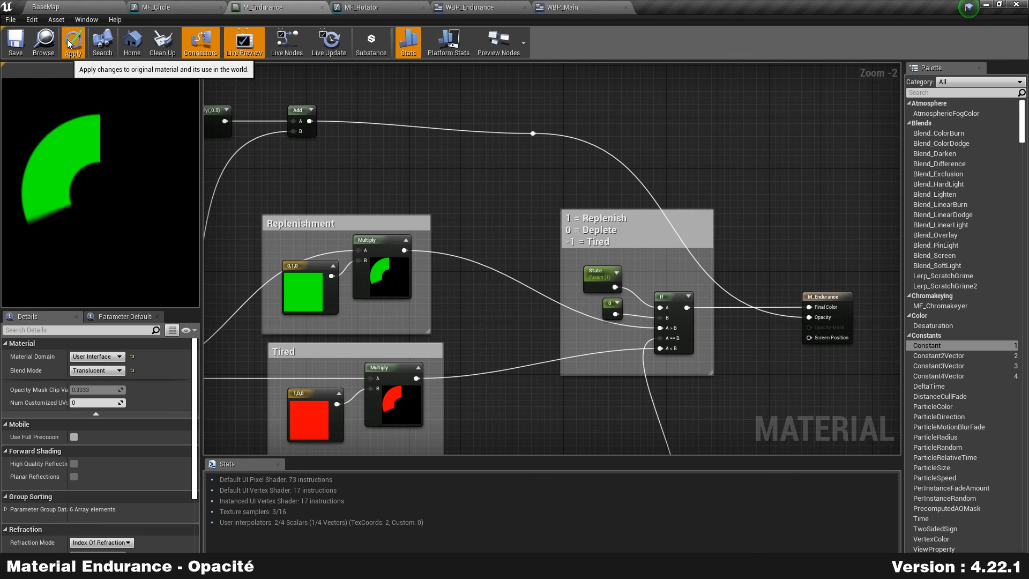
pyautogui.click(15, 46)
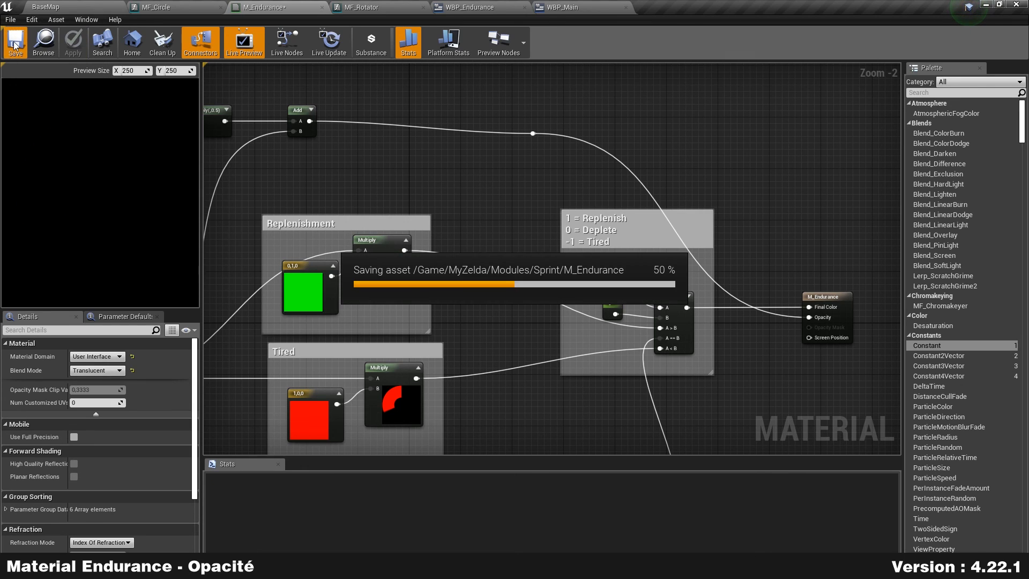
# Step: Play BaseMap and sprint repeatedly to watch the endurance ring drain and refill
pyautogui.click(79, 5)
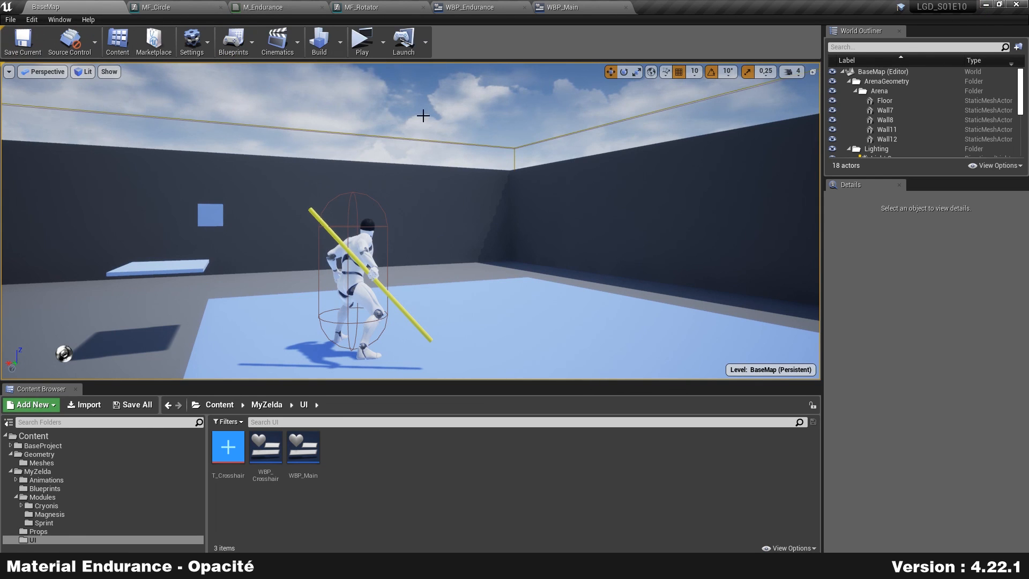
pyautogui.click(354, 34)
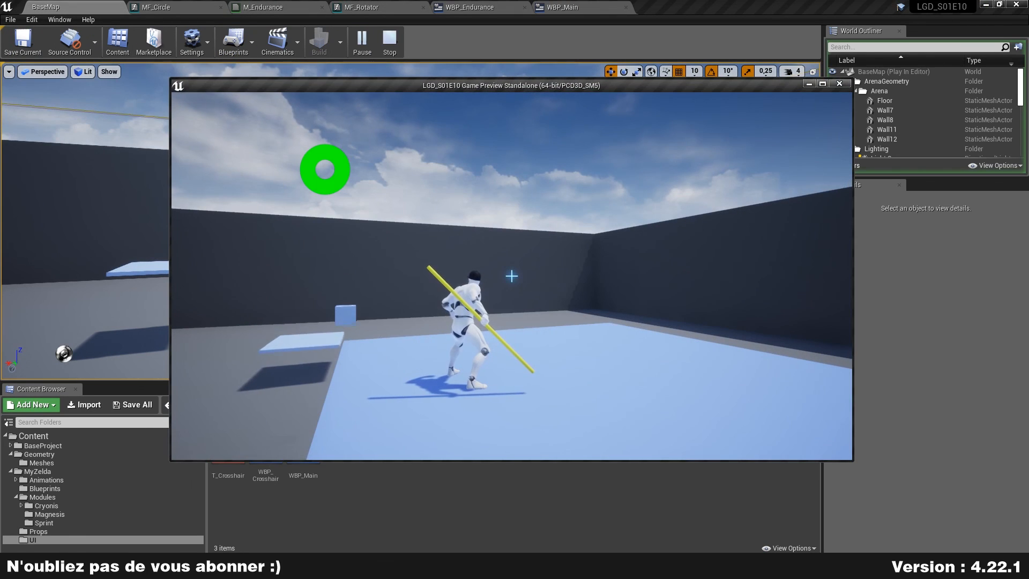
pyautogui.press('w')
pyautogui.press('shift')
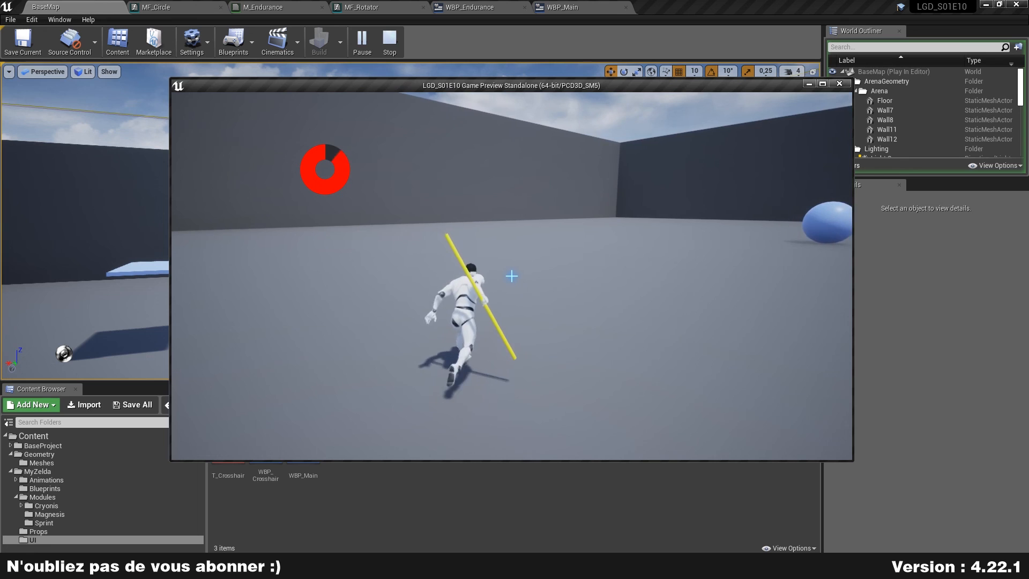
pyautogui.press('shift')
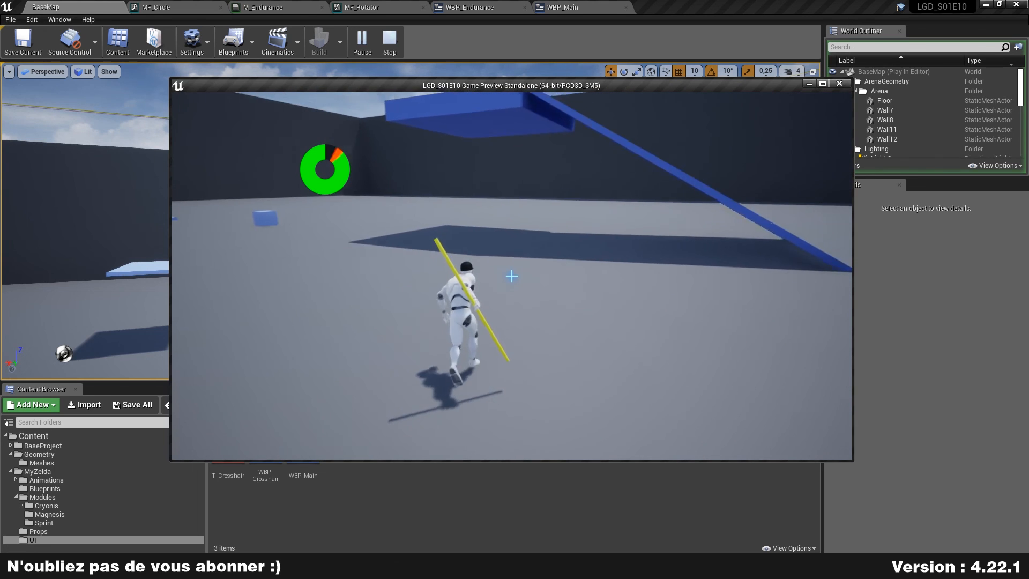
pyautogui.press('space')
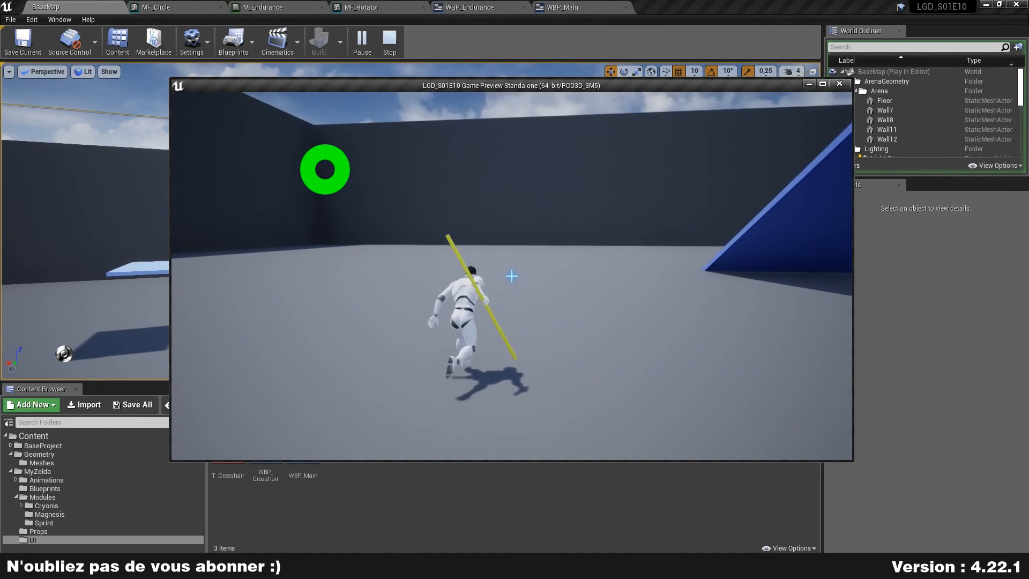
pyautogui.press('shift')
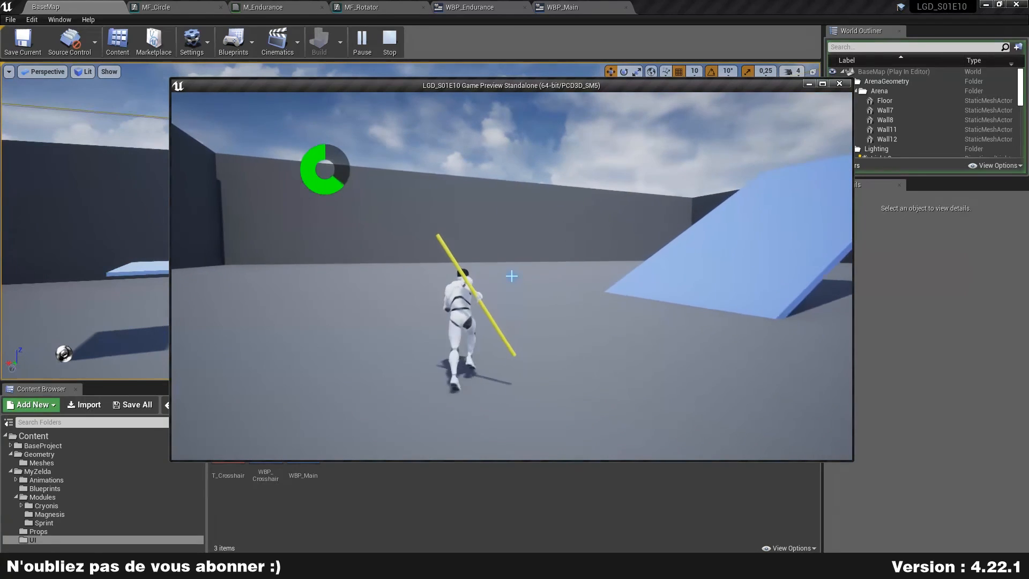
pyautogui.press('shift')
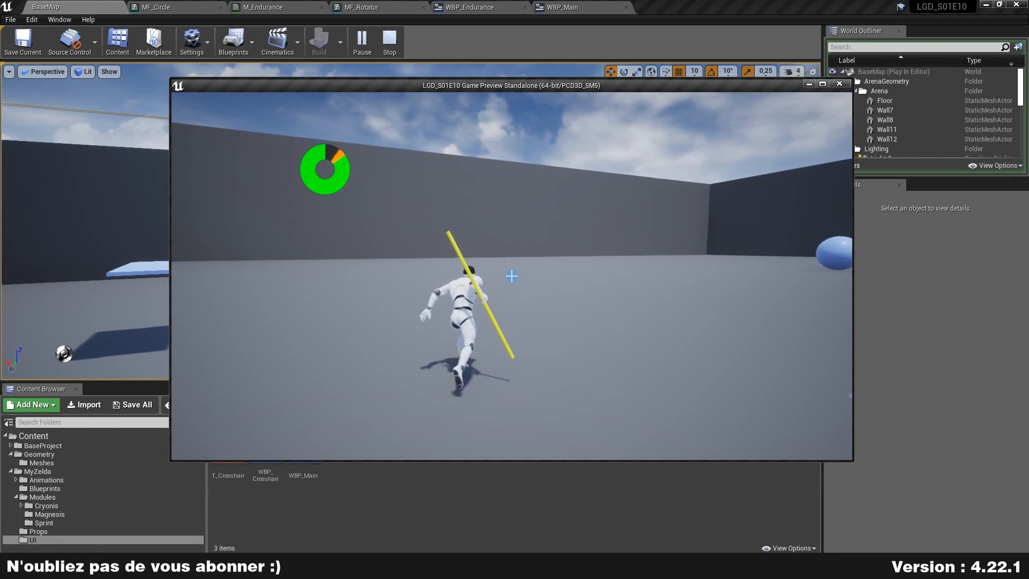